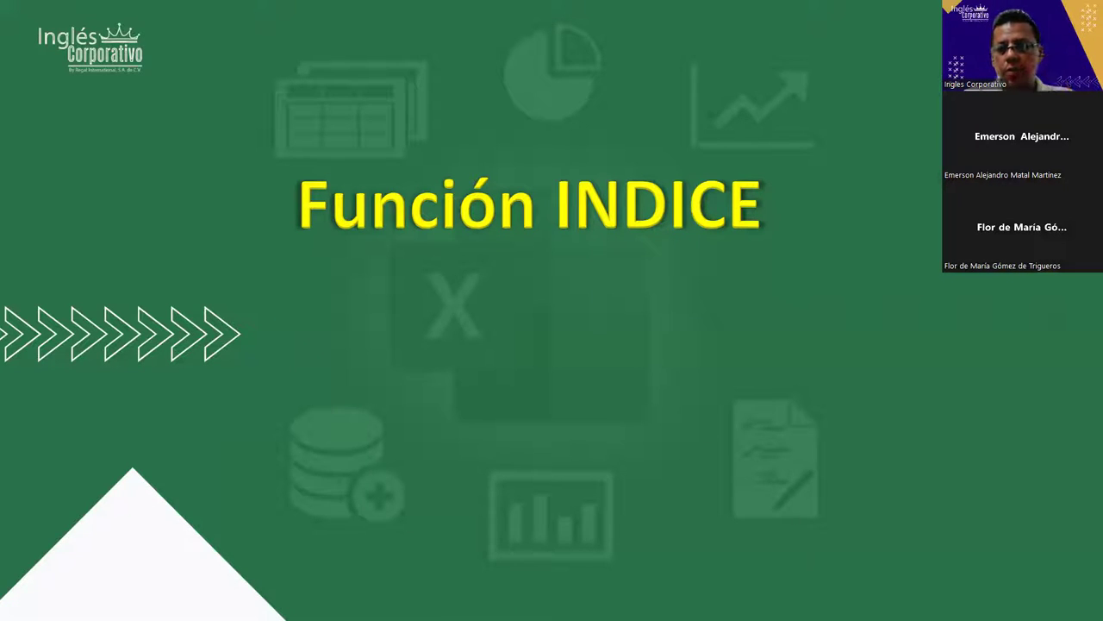
Step through the Función INDICE intro slides to the Objetivo slide, then switch to the Excel workbook.
{"action": "left_click", "coordinate": [564, 428]}
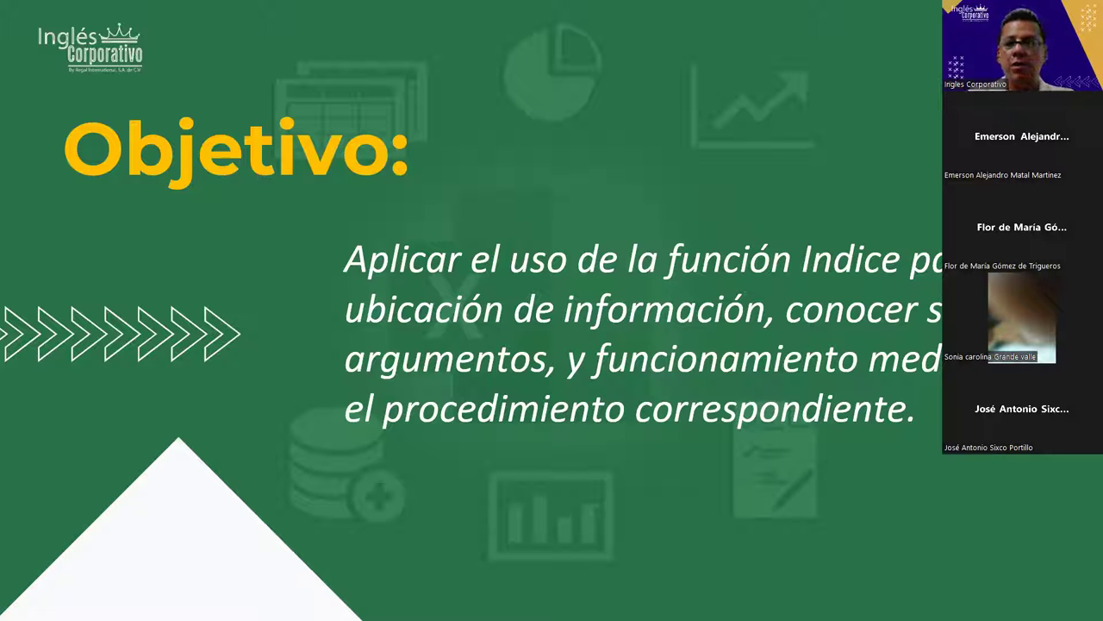
{"action": "left_click", "coordinate": [565, 332]}
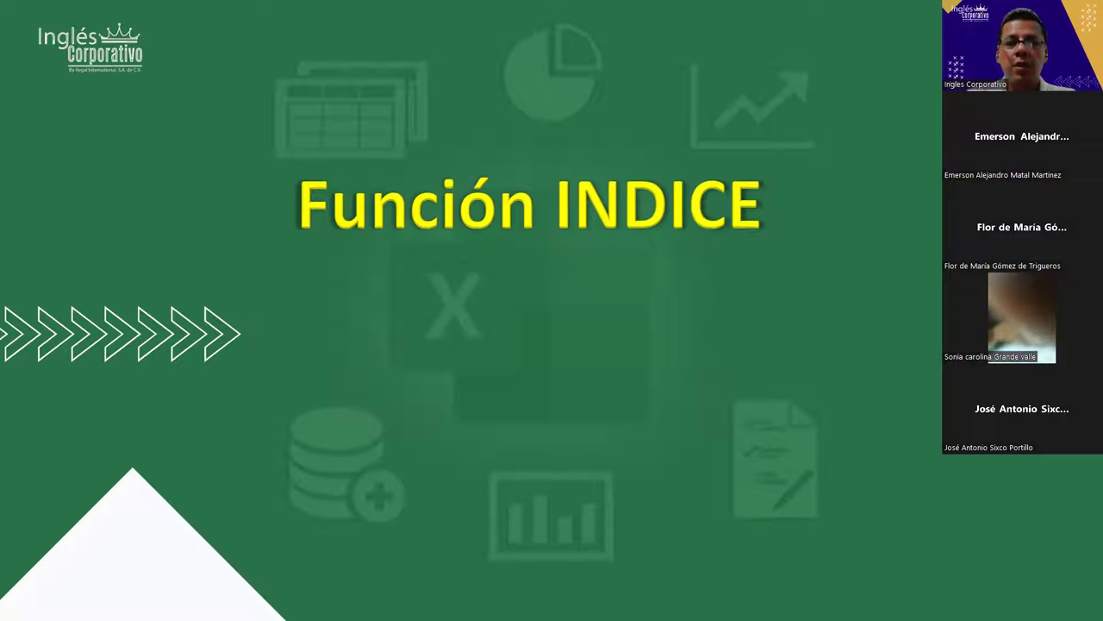
{"action": "key", "text": "Right"}
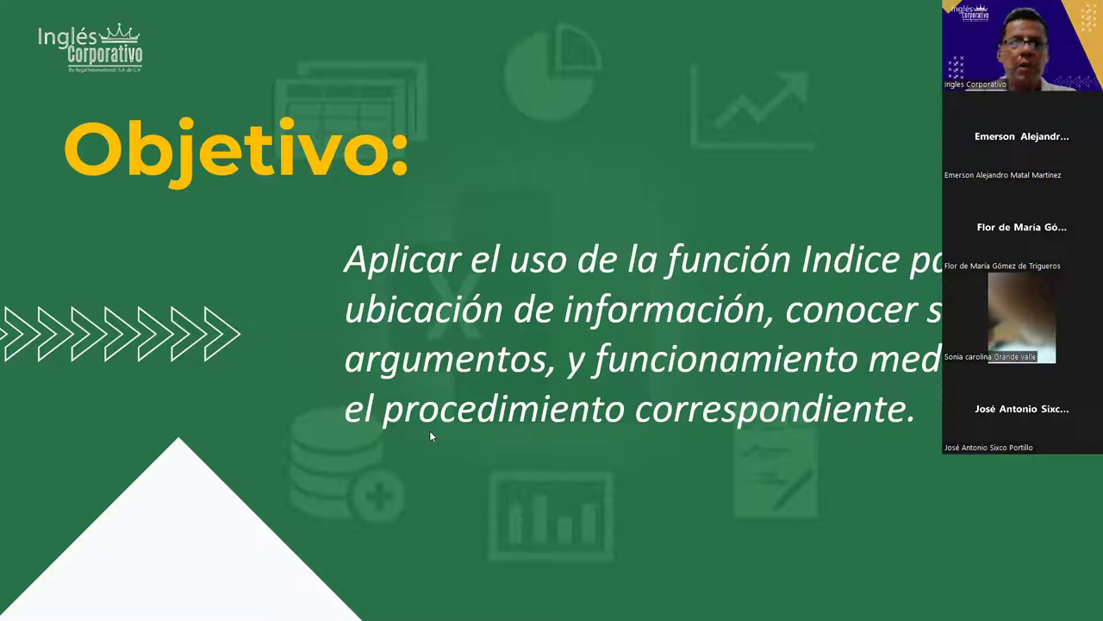
{"action": "key", "text": "alt+Tab"}
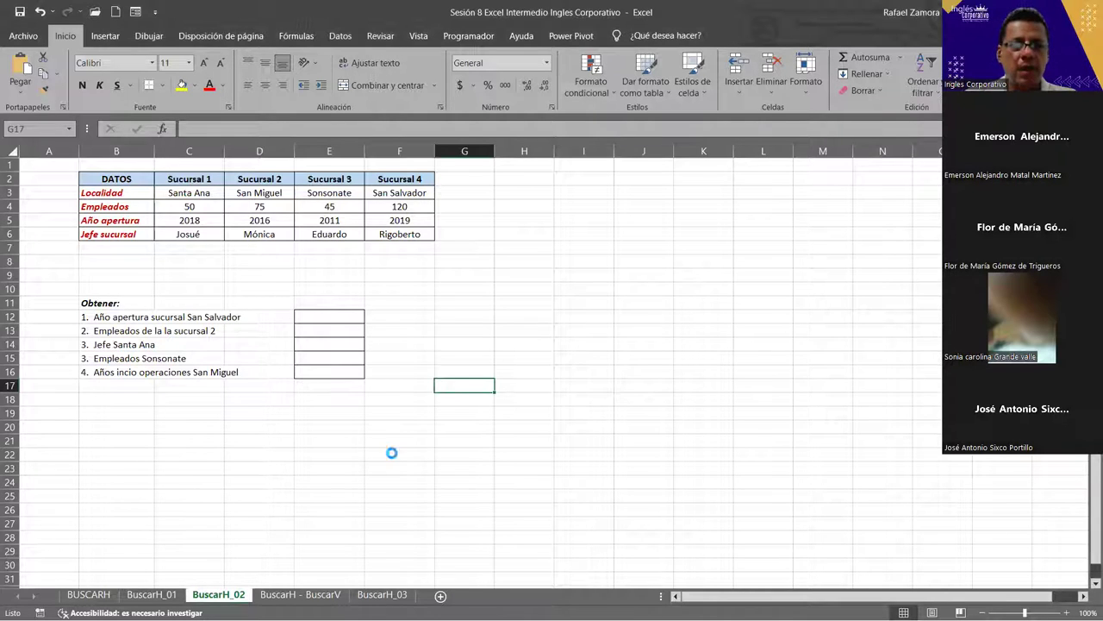
{"action": "scroll", "coordinate": [391, 454], "scroll_direction": "up", "scroll_amount": 2, "text": "ctrl"}
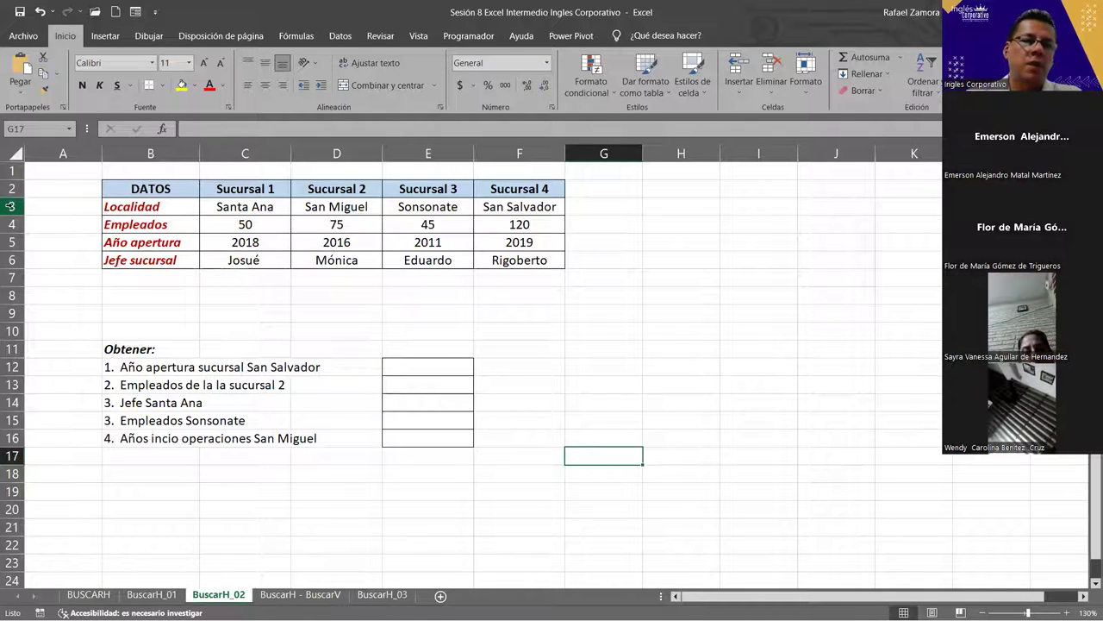
{"action": "left_click", "coordinate": [425, 372]}
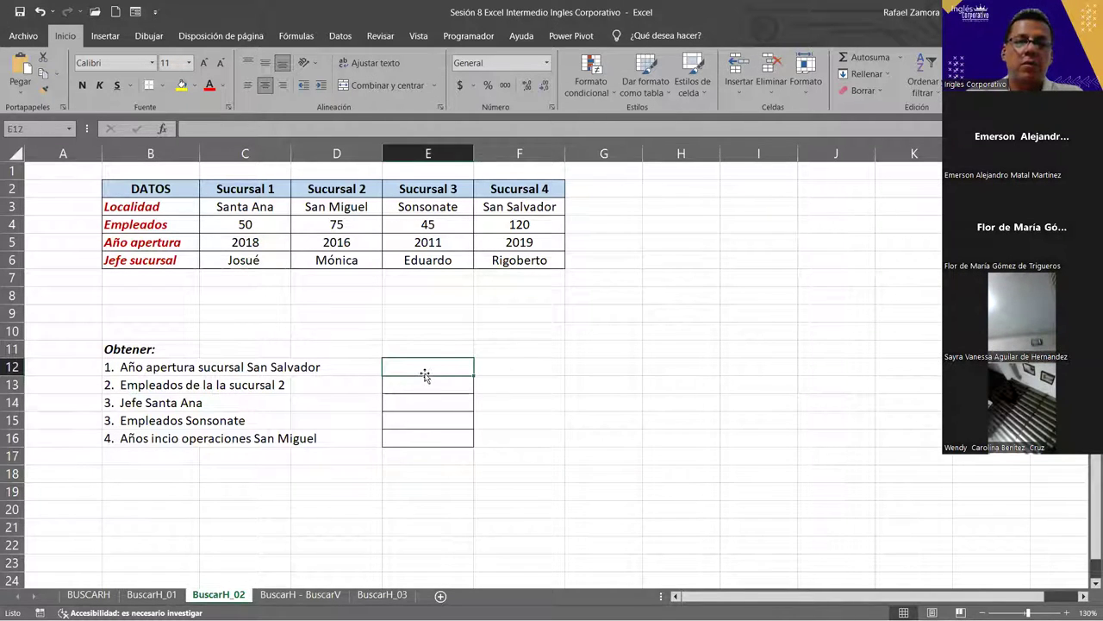
{"action": "left_click_drag", "start_coordinate": [521, 365], "coordinate": [524, 454]}
{"action": "left_click", "coordinate": [445, 371]}
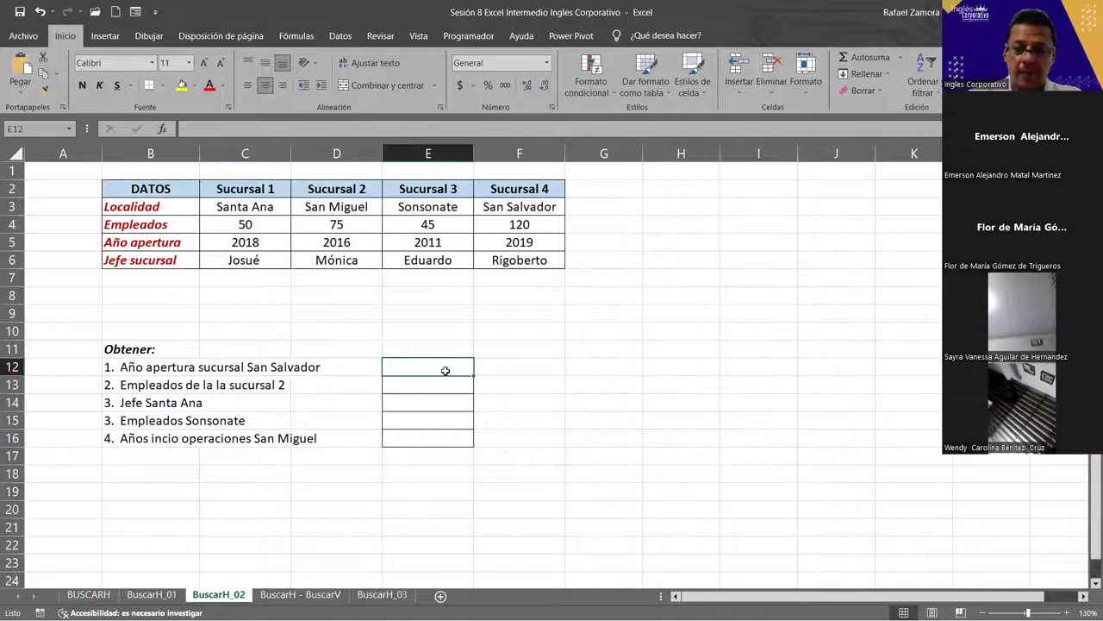
Start a BUSCARH formula in E12 with "Sucursal 4" as the lookup value.
{"action": "type", "text": "="}
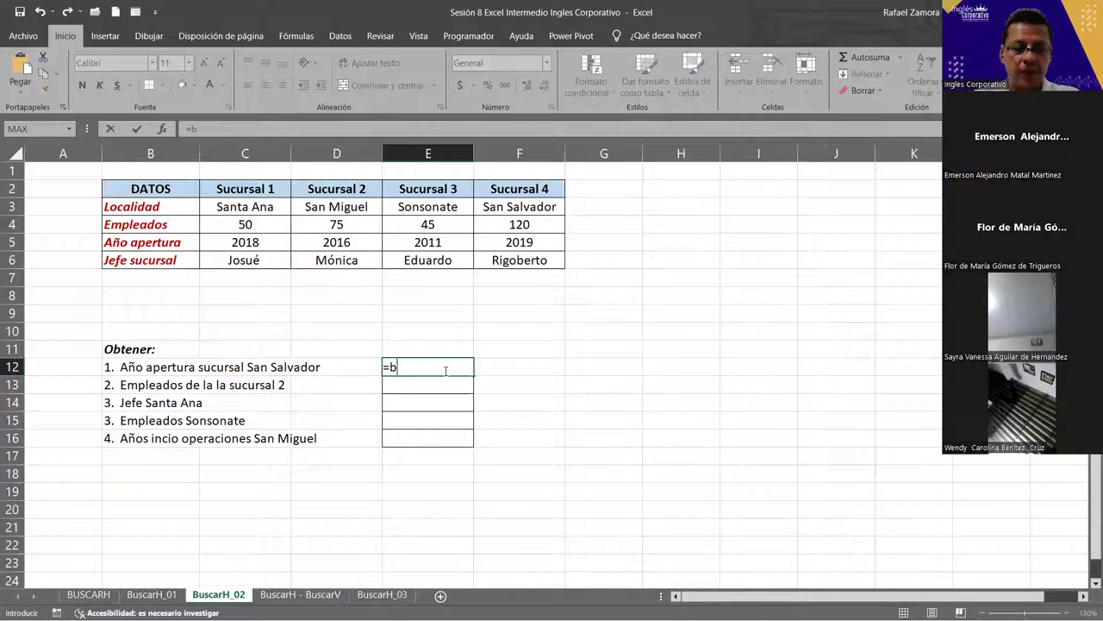
{"action": "type", "text": "buscar"}
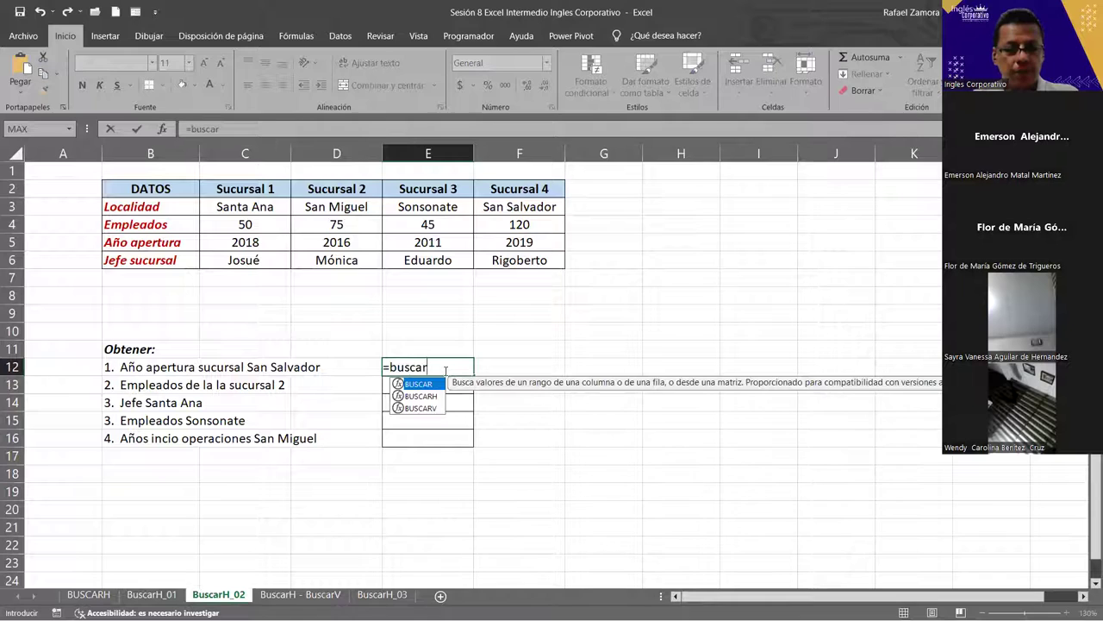
{"action": "type", "text": "h"}
{"action": "key", "text": "Tab"}
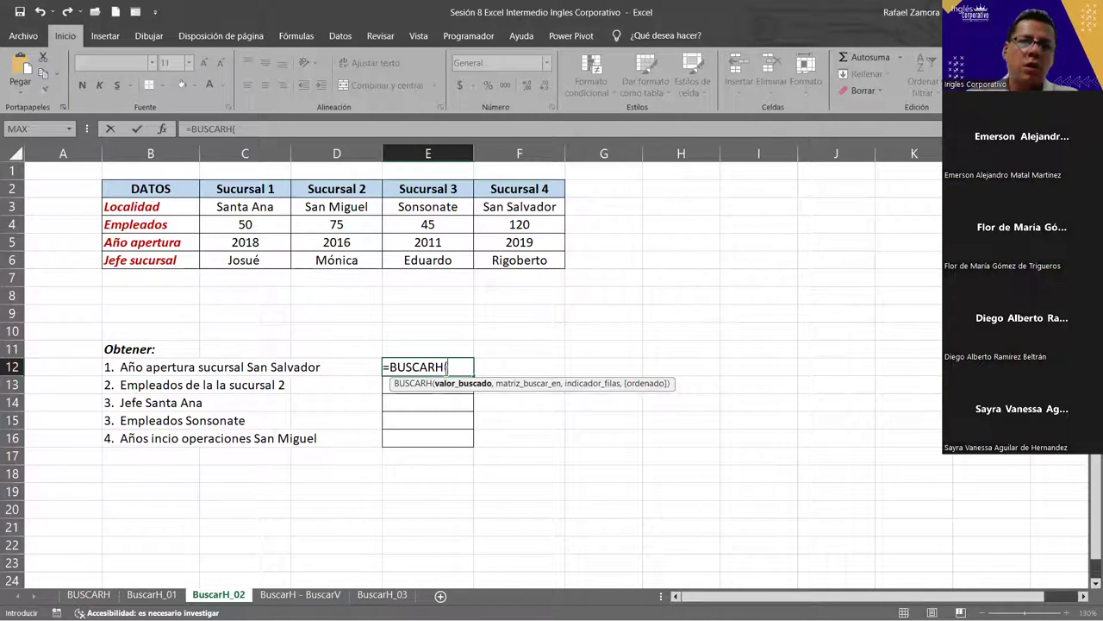
{"action": "left_click", "coordinate": [539, 187]}
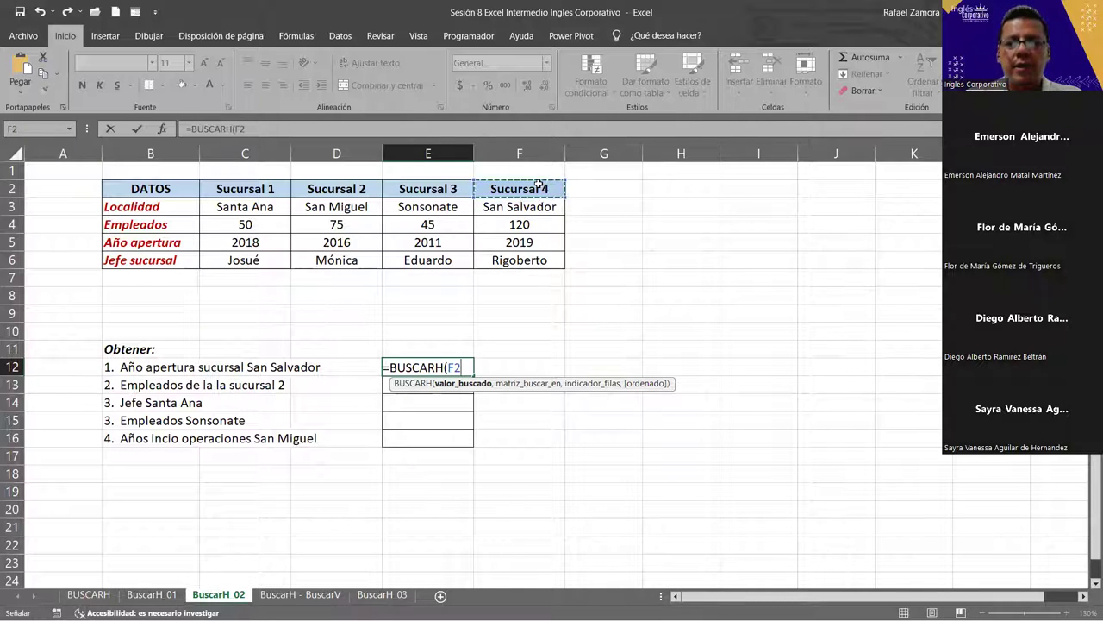
{"action": "key", "text": "BackSpace"}
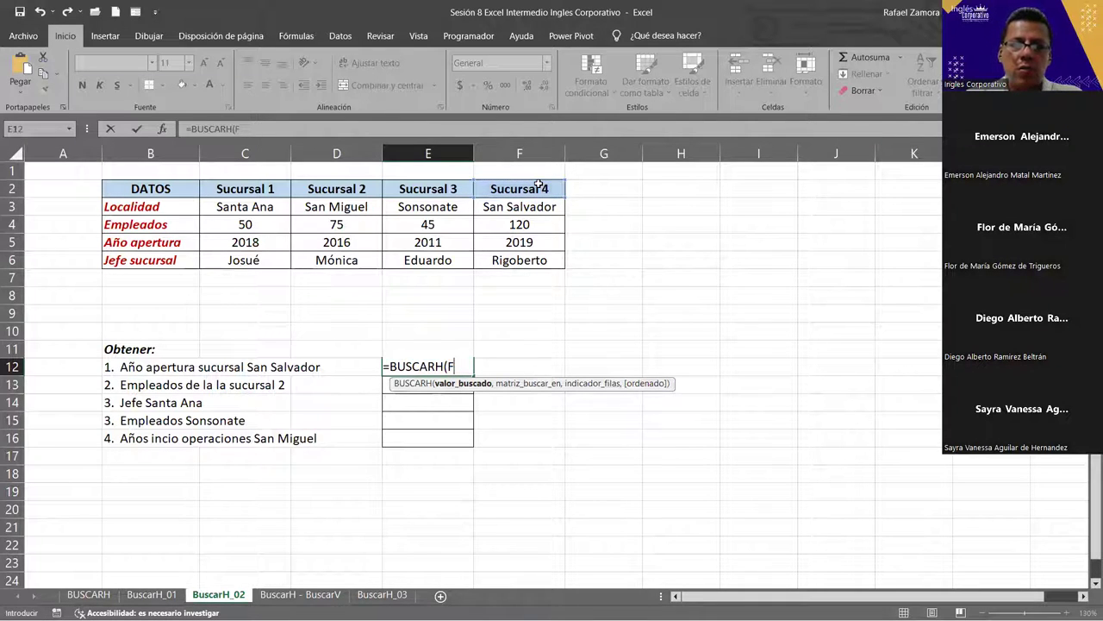
{"action": "key", "text": "BackSpace"}
{"action": "type", "text": "\""}
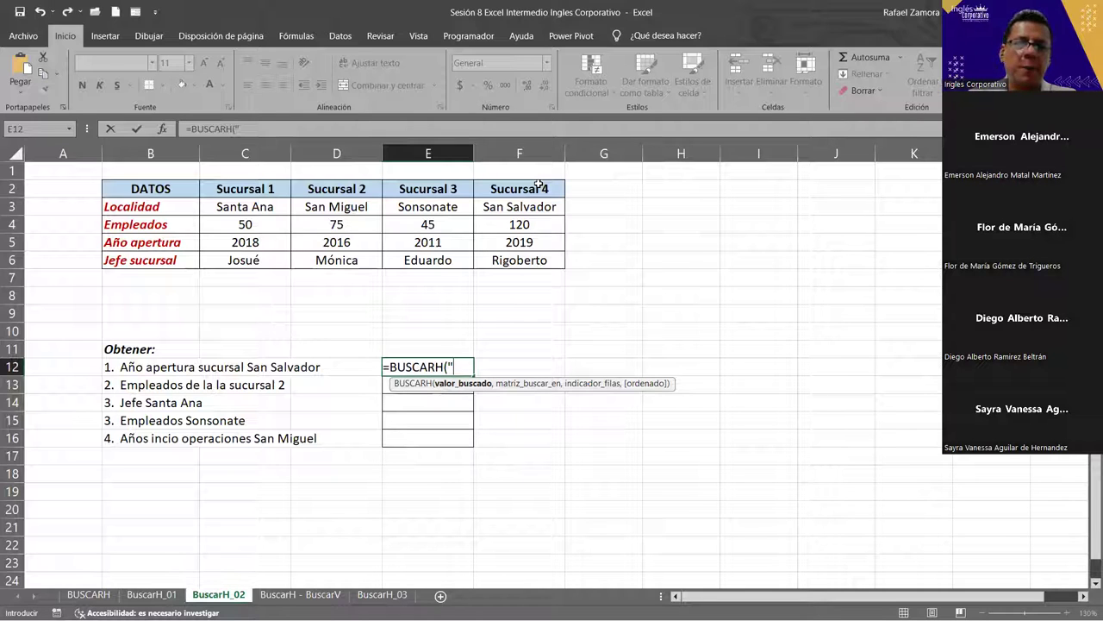
{"action": "type", "text": "Sucursal 4\""}
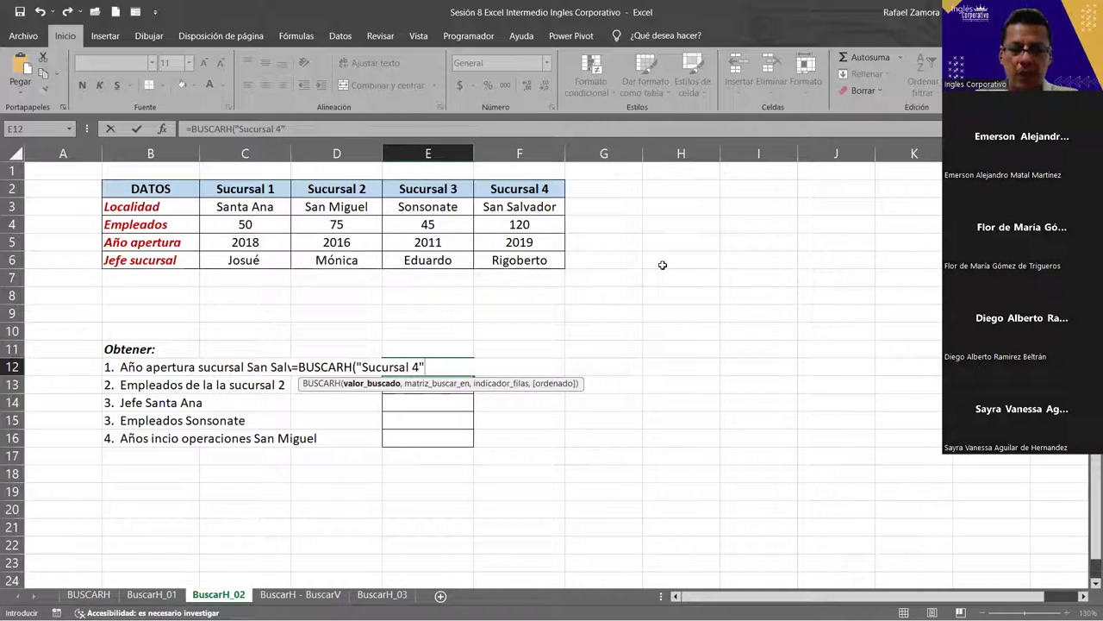
{"action": "type", "text": ","}
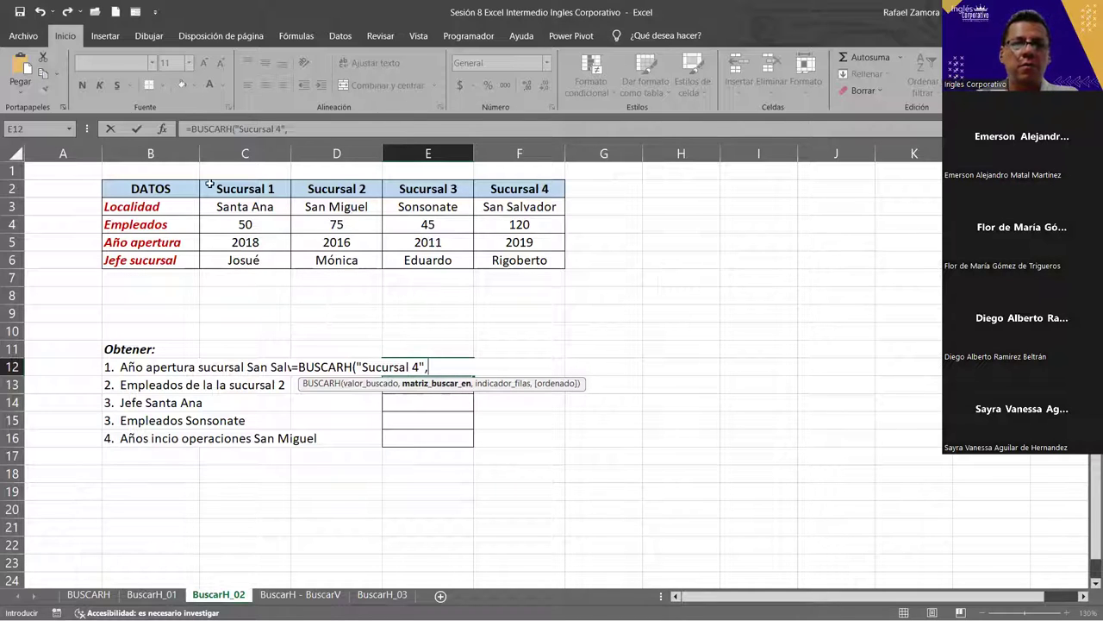
Complete it with range C2:F6, row 4 and FALSO so E12 returns 2019.
{"action": "left_click_drag", "start_coordinate": [226, 189], "coordinate": [508, 256]}
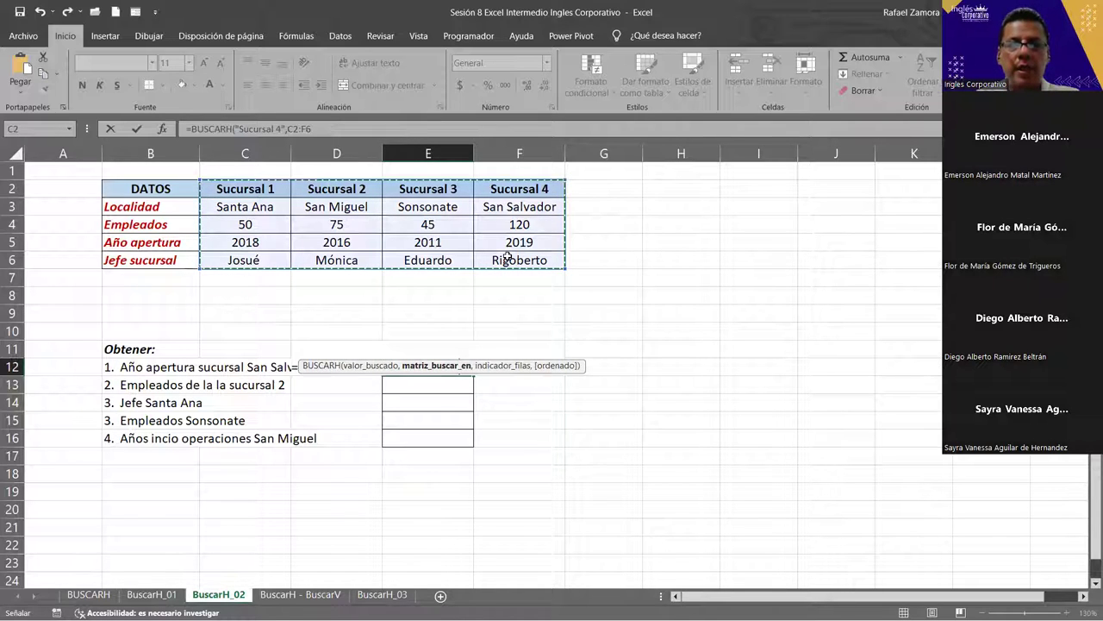
{"action": "type", "text": ","}
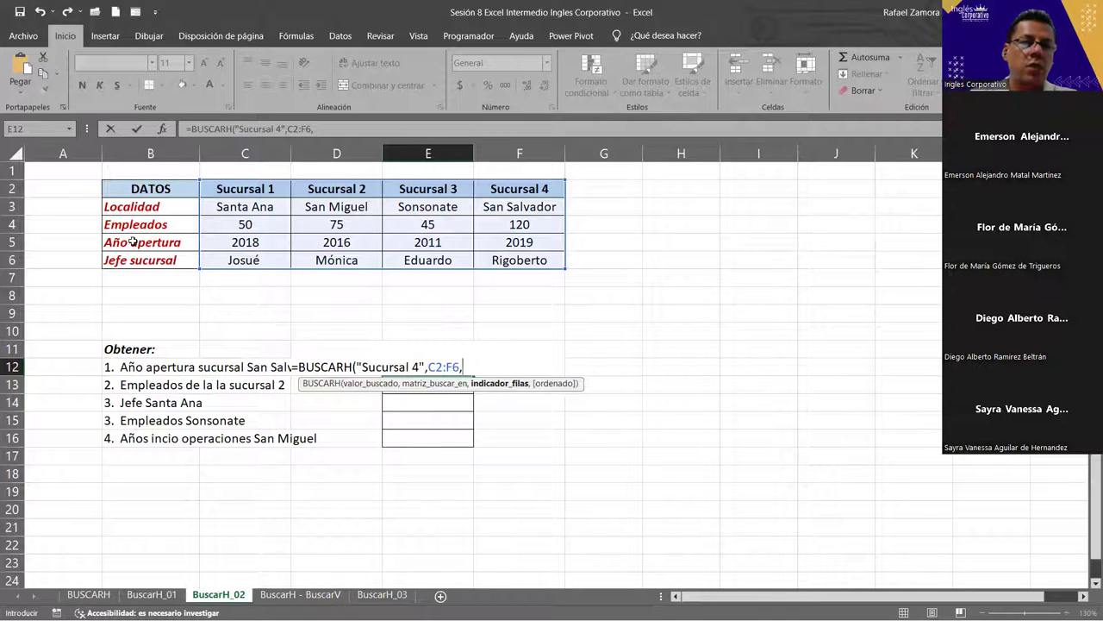
{"action": "type", "text": "4,"}
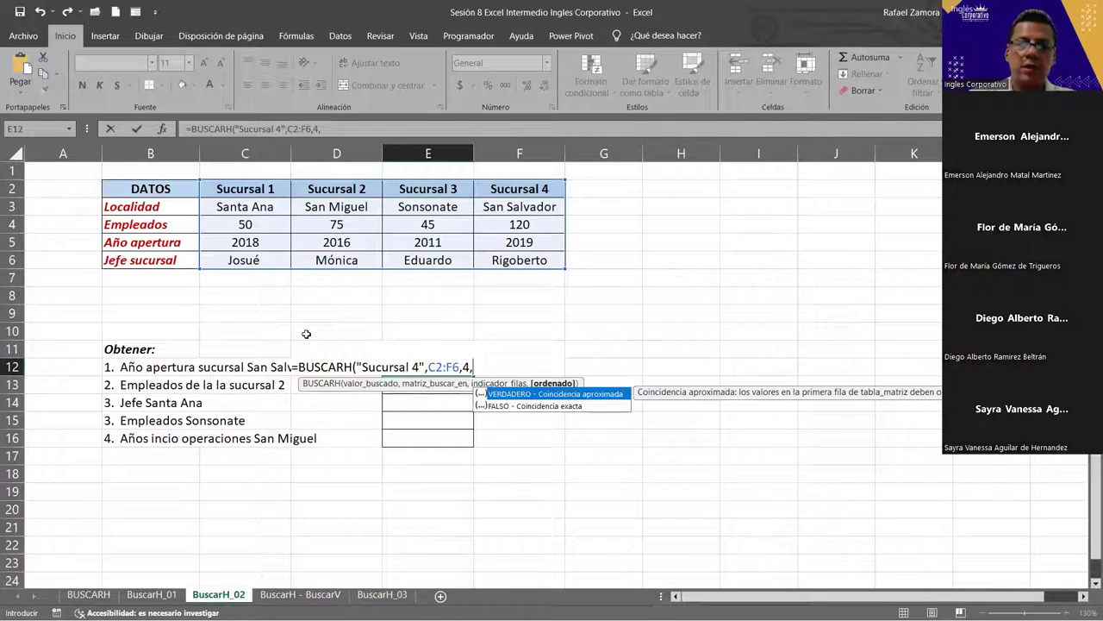
{"action": "left_click", "coordinate": [539, 405]}
{"action": "key", "text": "Tab"}
{"action": "type", "text": ")"}
{"action": "key", "text": "Return"}
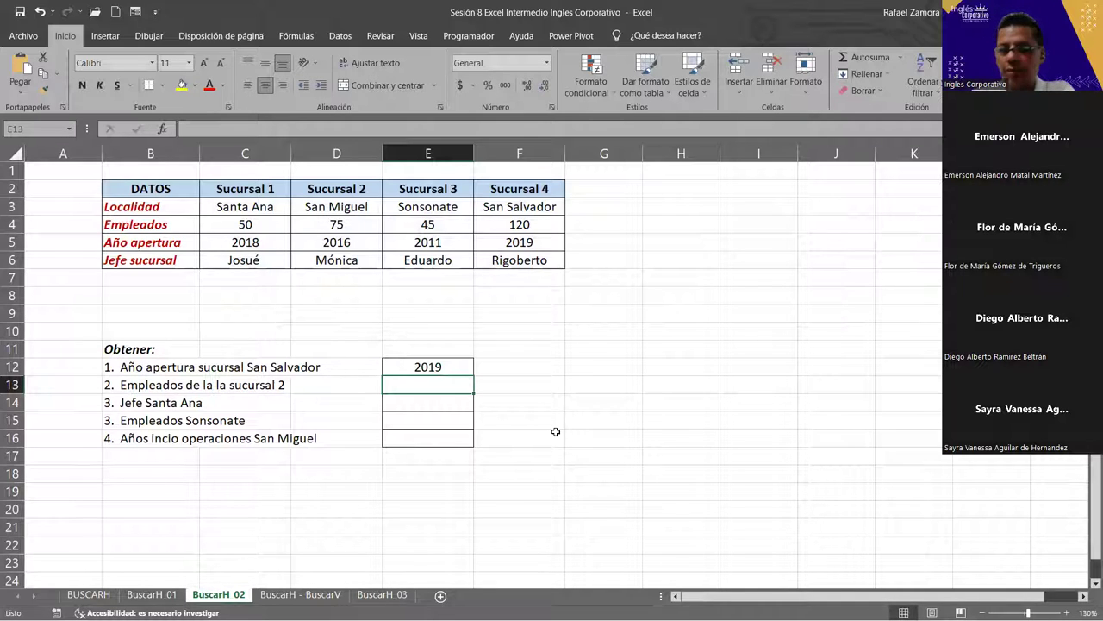
Walk through E12's arguments ("Sucursal 4", C2:F6, 4, FALSO), leaving the formula unchanged.
{"action": "left_click", "coordinate": [443, 367]}
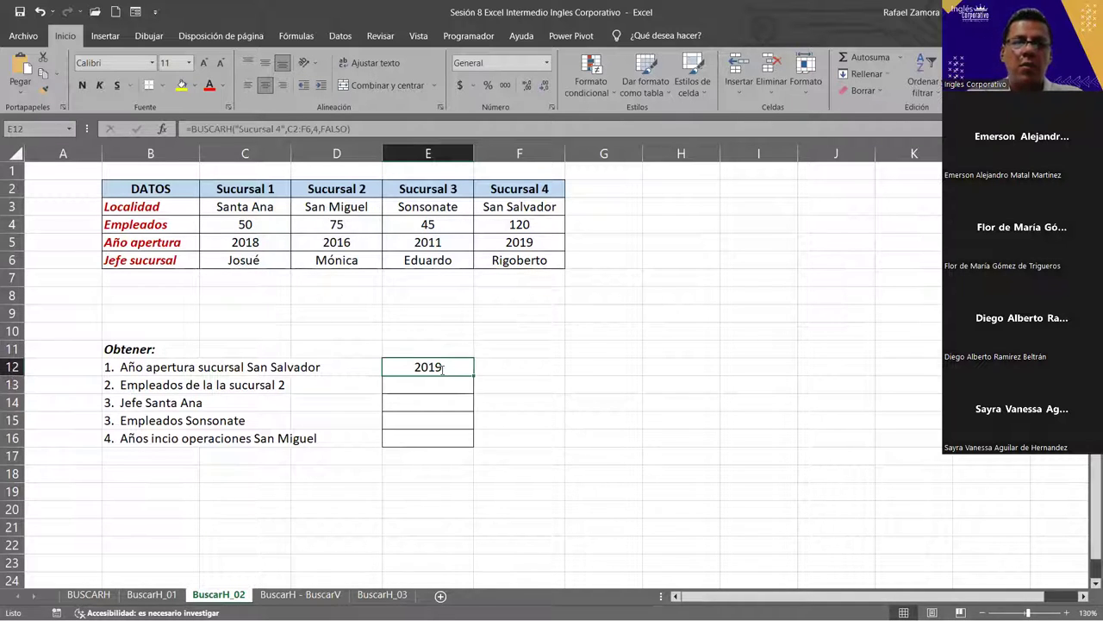
{"action": "key", "text": "F2"}
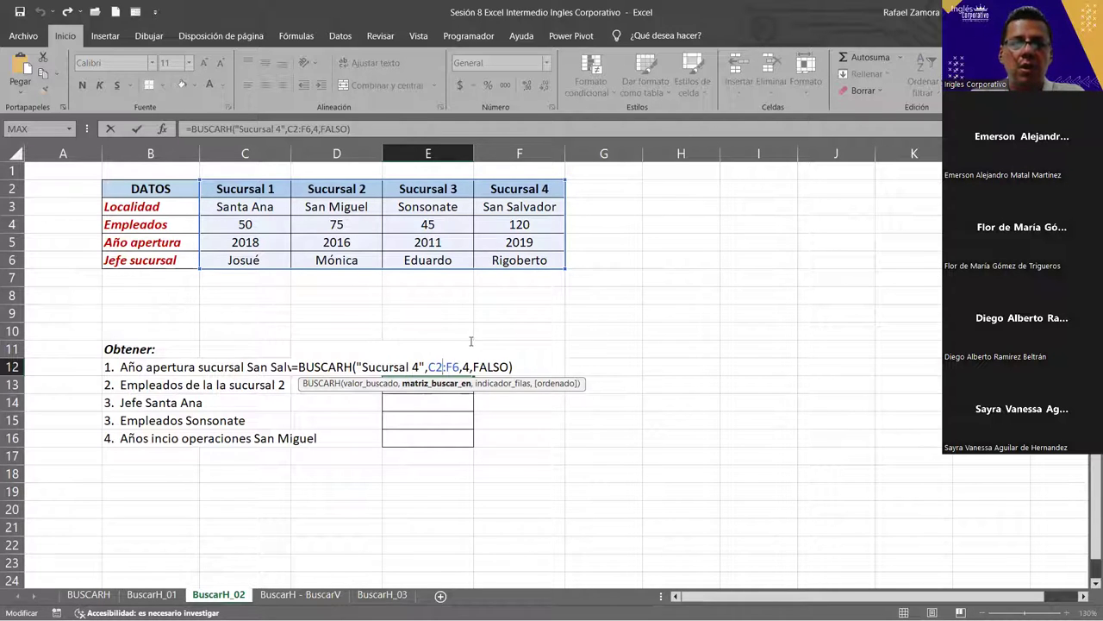
{"action": "left_click", "coordinate": [411, 366]}
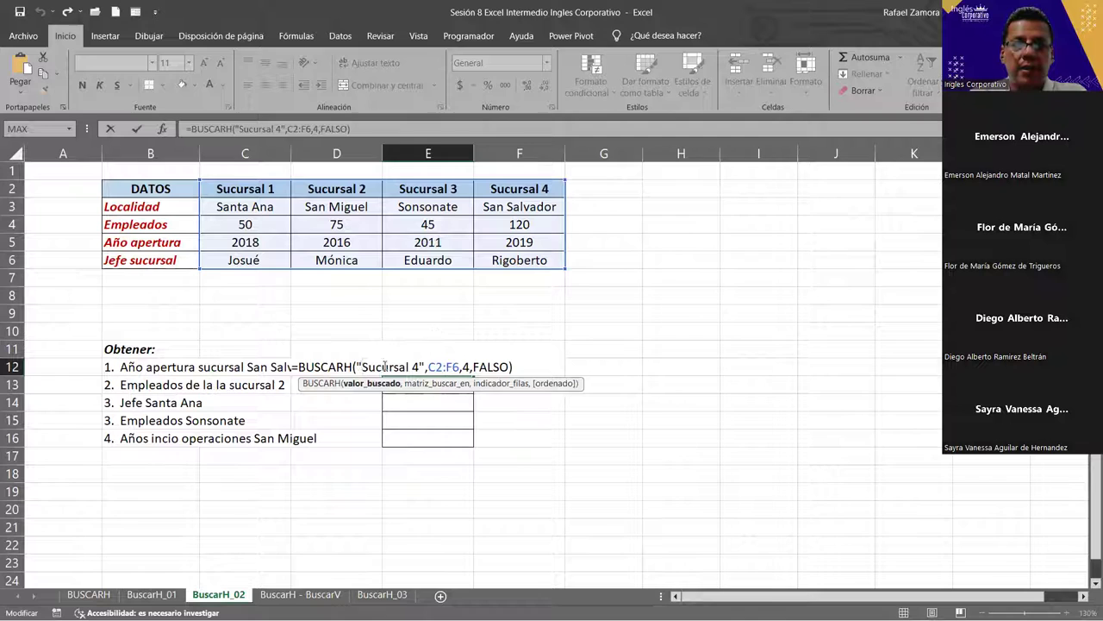
{"action": "left_click_drag", "start_coordinate": [362, 366], "coordinate": [420, 366]}
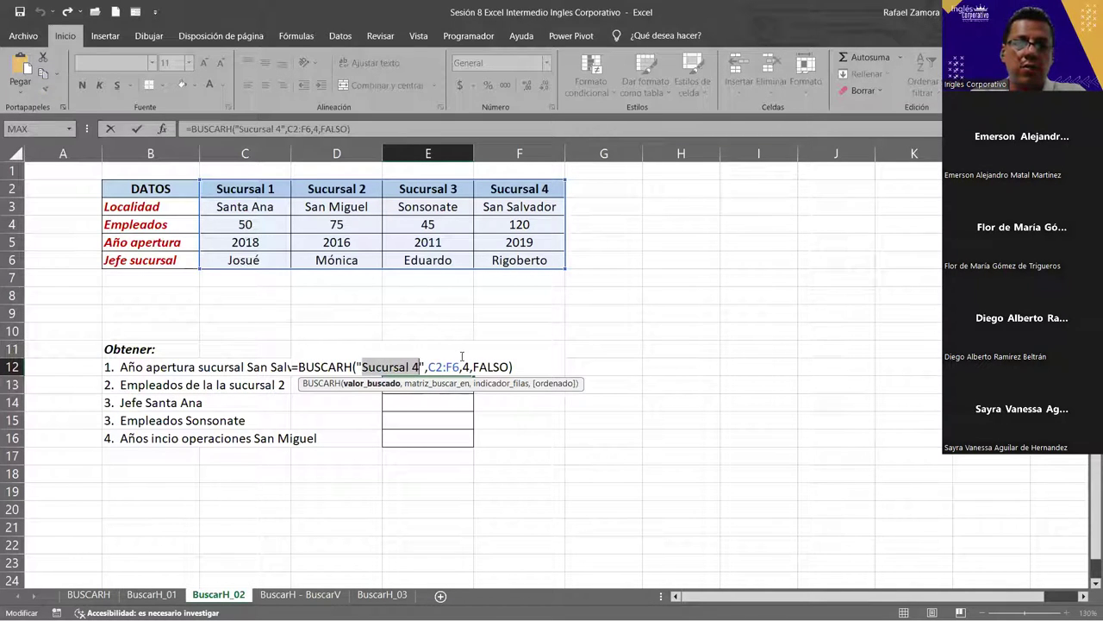
{"action": "left_click", "coordinate": [420, 366]}
{"action": "key", "text": "Right"}
{"action": "key", "text": "Right"}
{"action": "key", "text": "Right"}
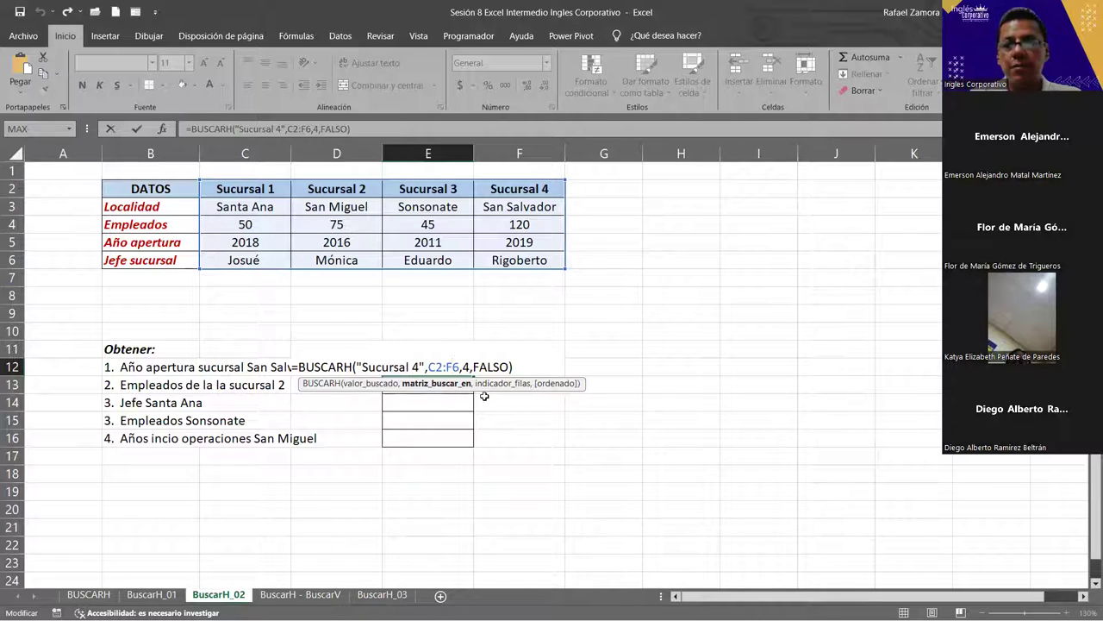
{"action": "left_click", "coordinate": [465, 368]}
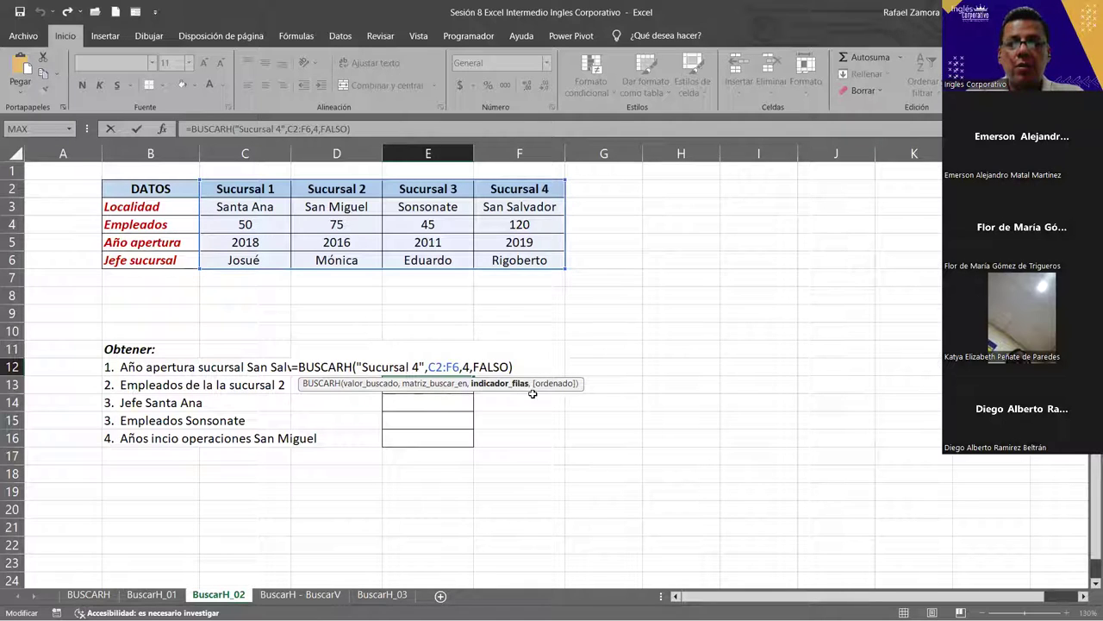
{"action": "left_click", "coordinate": [503, 367]}
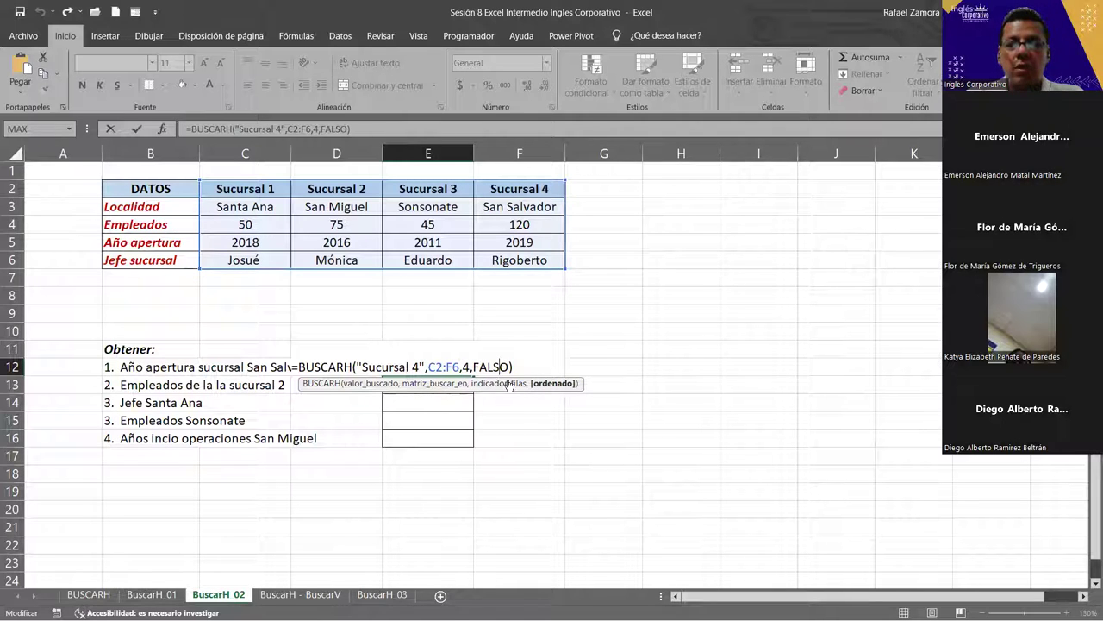
{"action": "left_click", "coordinate": [518, 365]}
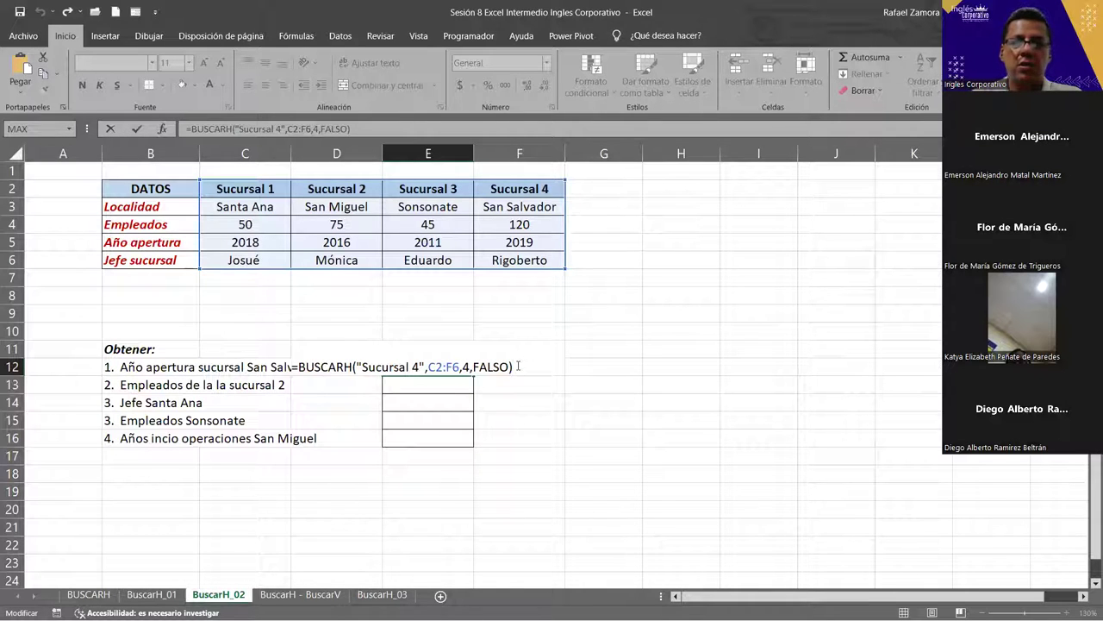
{"action": "key", "text": "Return"}
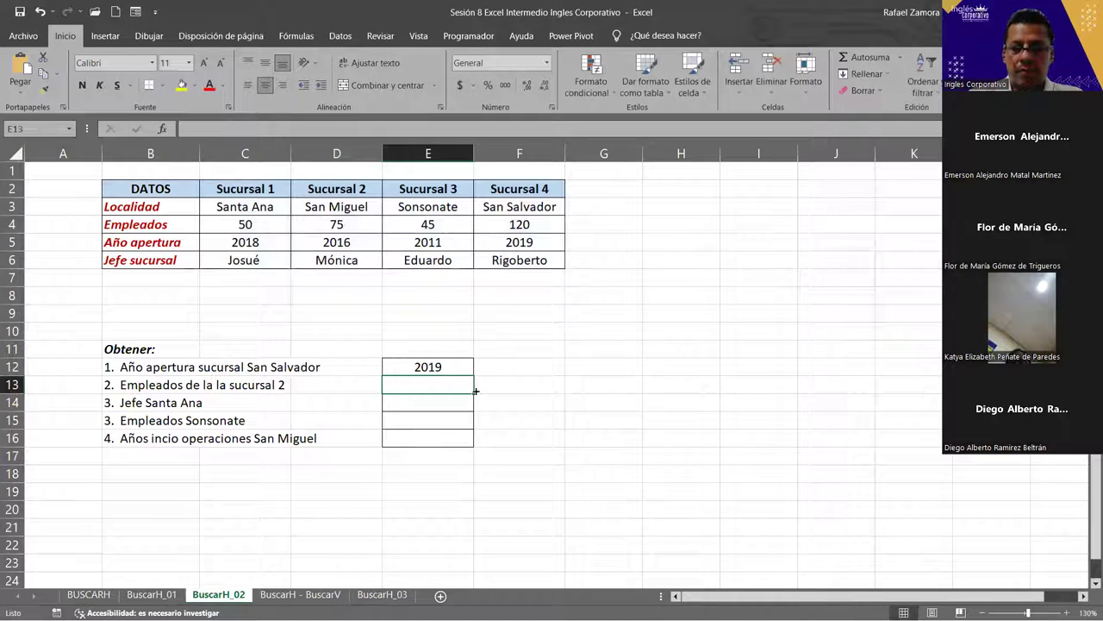
Enter =BUSCARH("Sucursal 2",D2:D6,3,0) in E13 so it returns 75 employees.
{"action": "type", "text": "="}
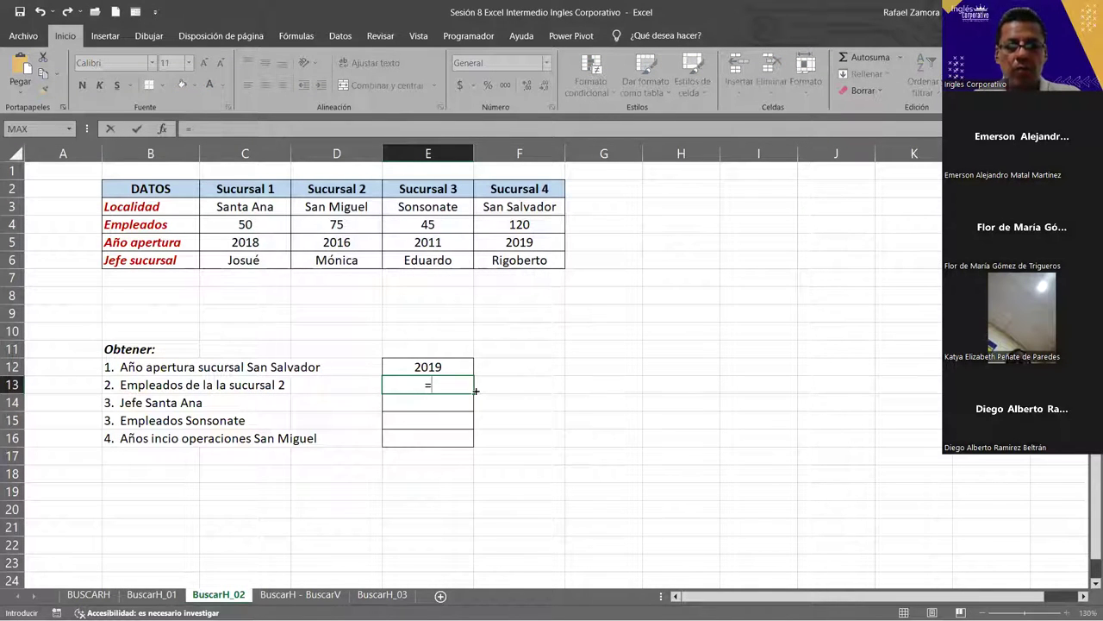
{"action": "type", "text": "buscar"}
{"action": "key", "text": "Down"}
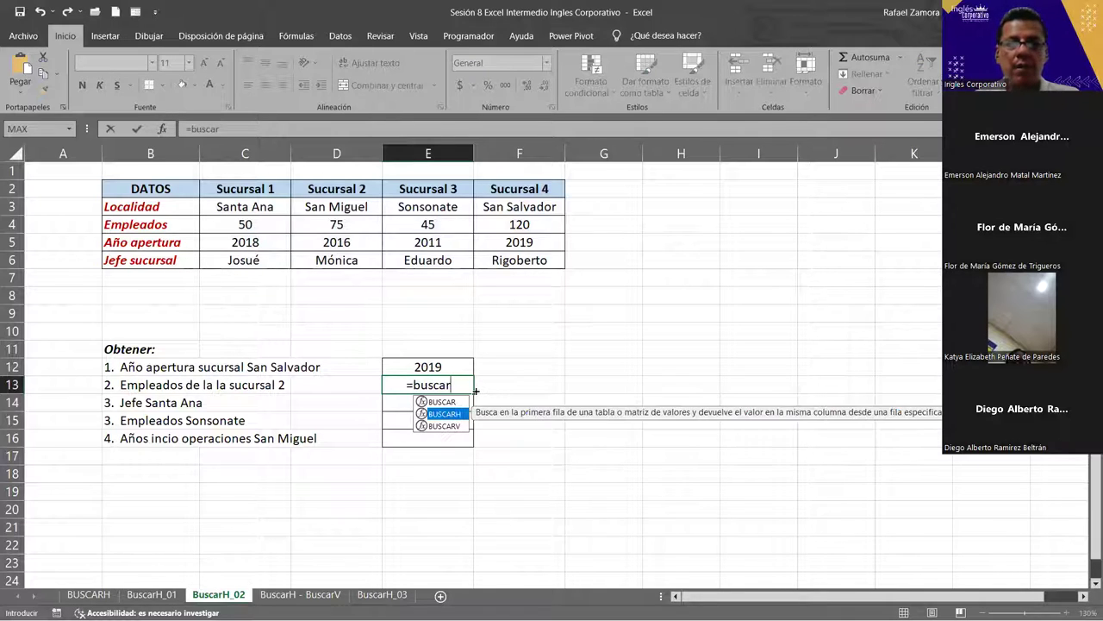
{"action": "key", "text": "Tab"}
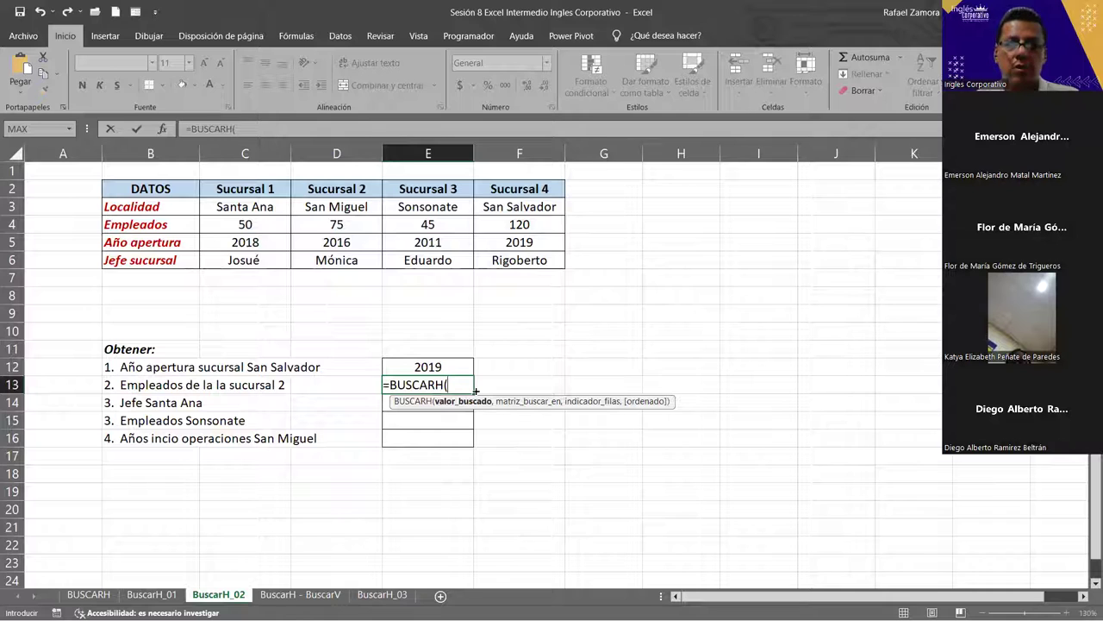
{"action": "type", "text": "\"Sucursal 2"}
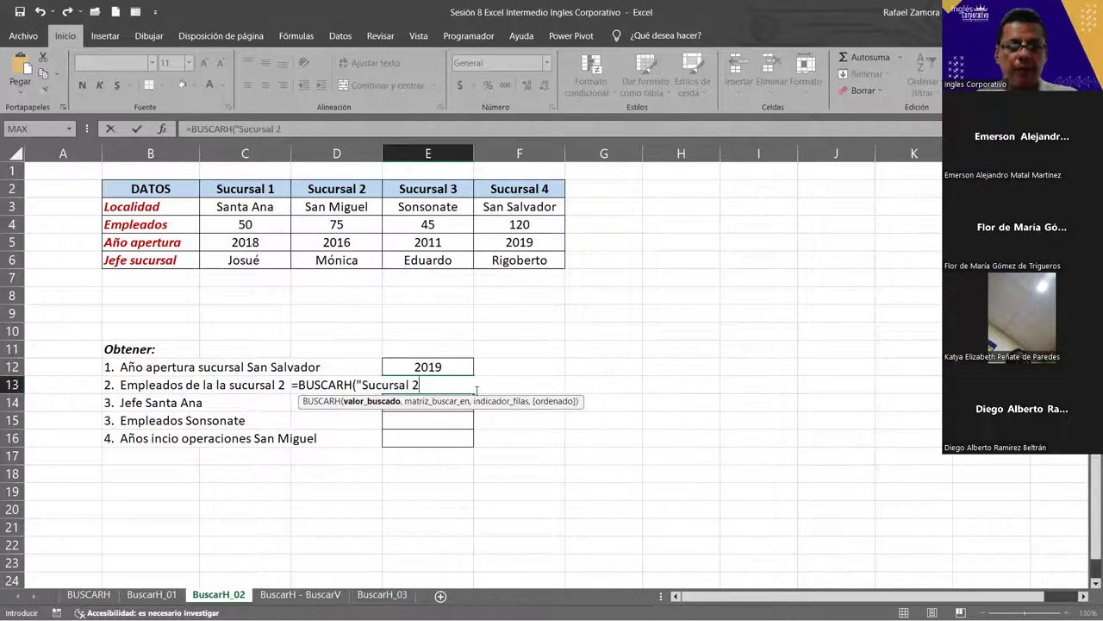
{"action": "type", "text": "\","}
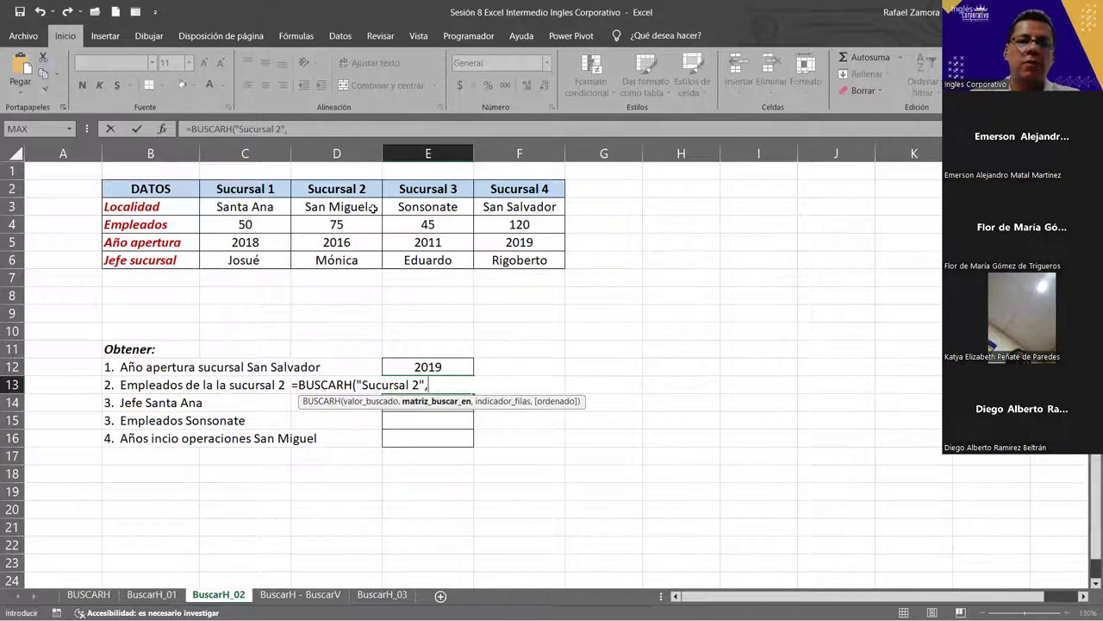
{"action": "left_click_drag", "start_coordinate": [208, 185], "coordinate": [489, 255]}
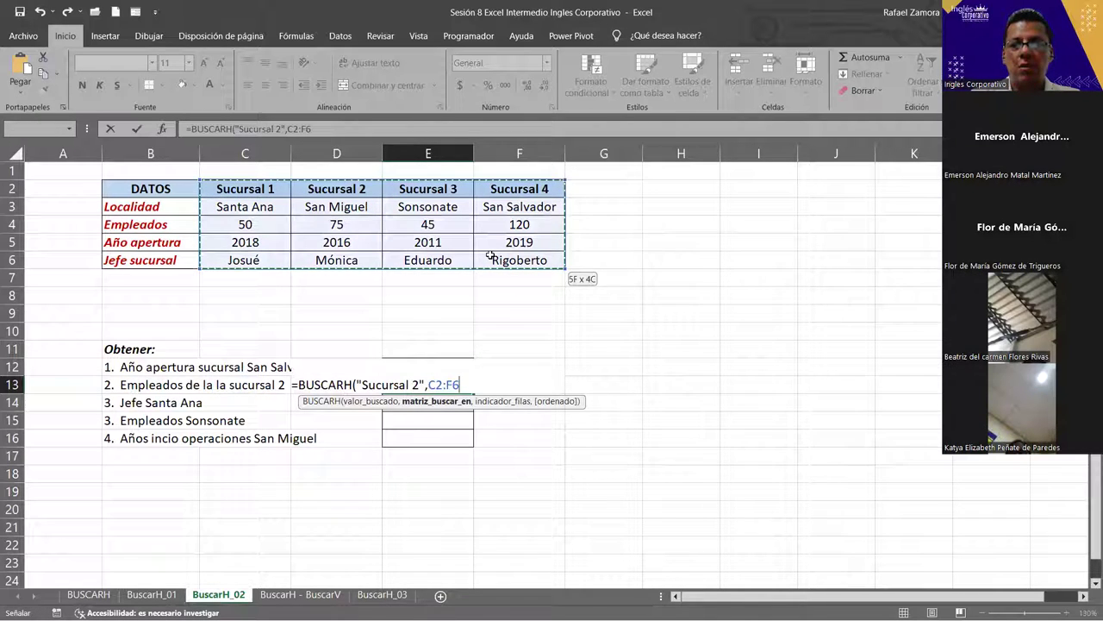
{"action": "left_click_drag", "start_coordinate": [328, 189], "coordinate": [504, 261]}
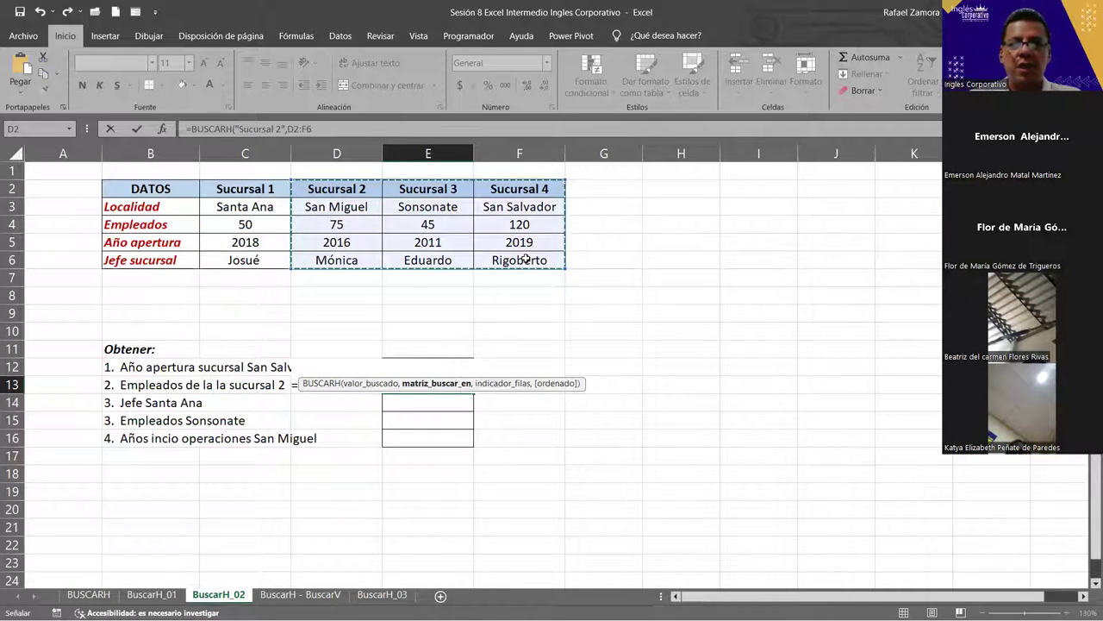
{"action": "left_click_drag", "start_coordinate": [363, 186], "coordinate": [359, 255]}
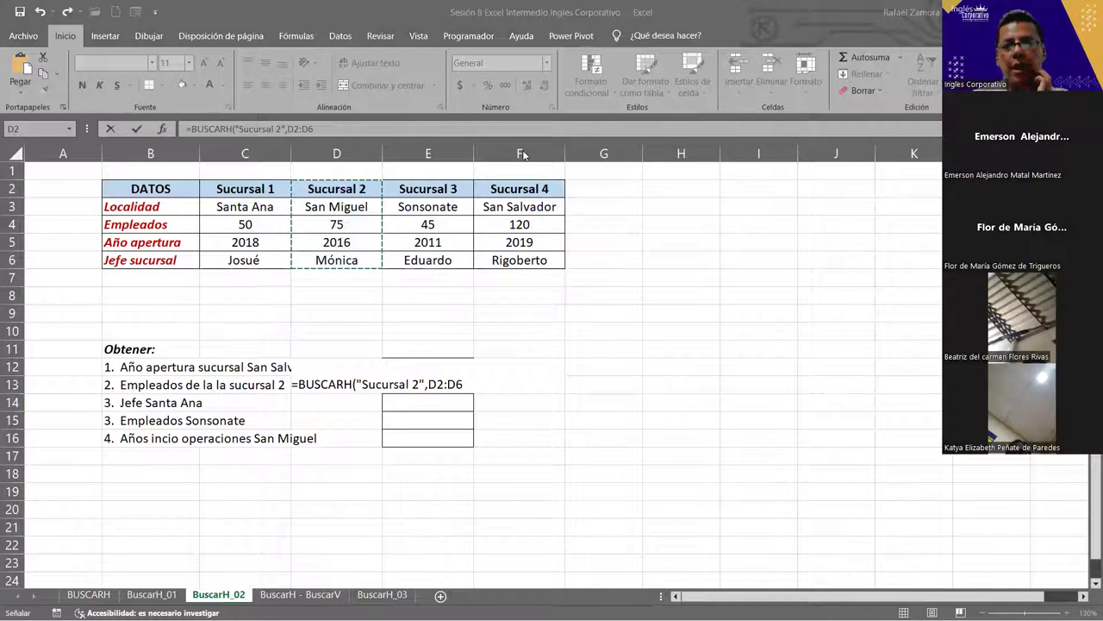
{"action": "left_click", "coordinate": [470, 384]}
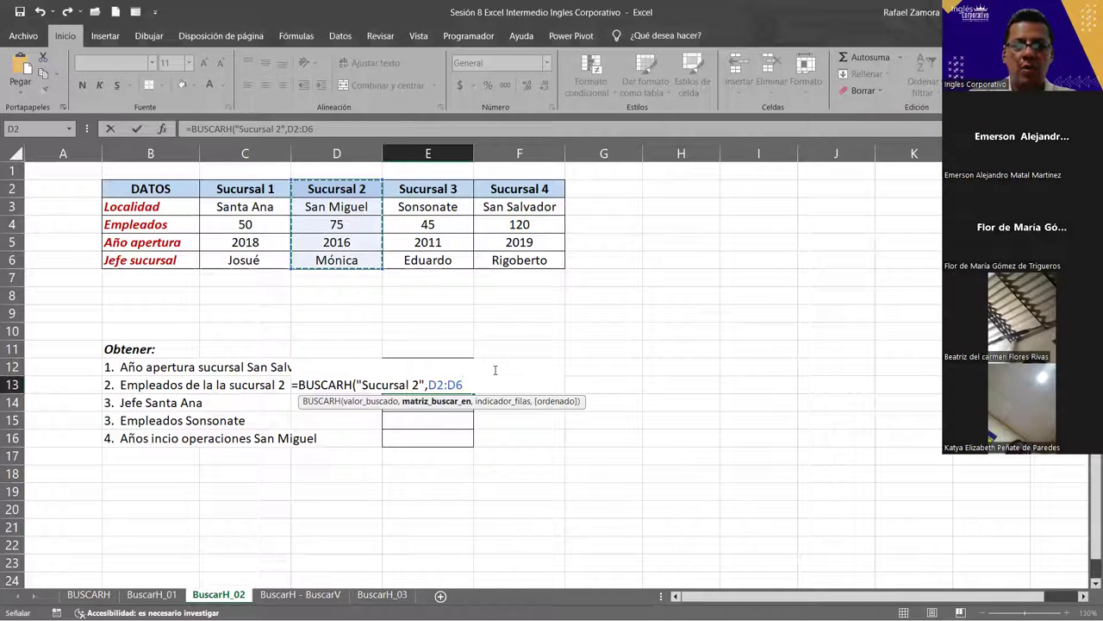
{"action": "type", "text": ","}
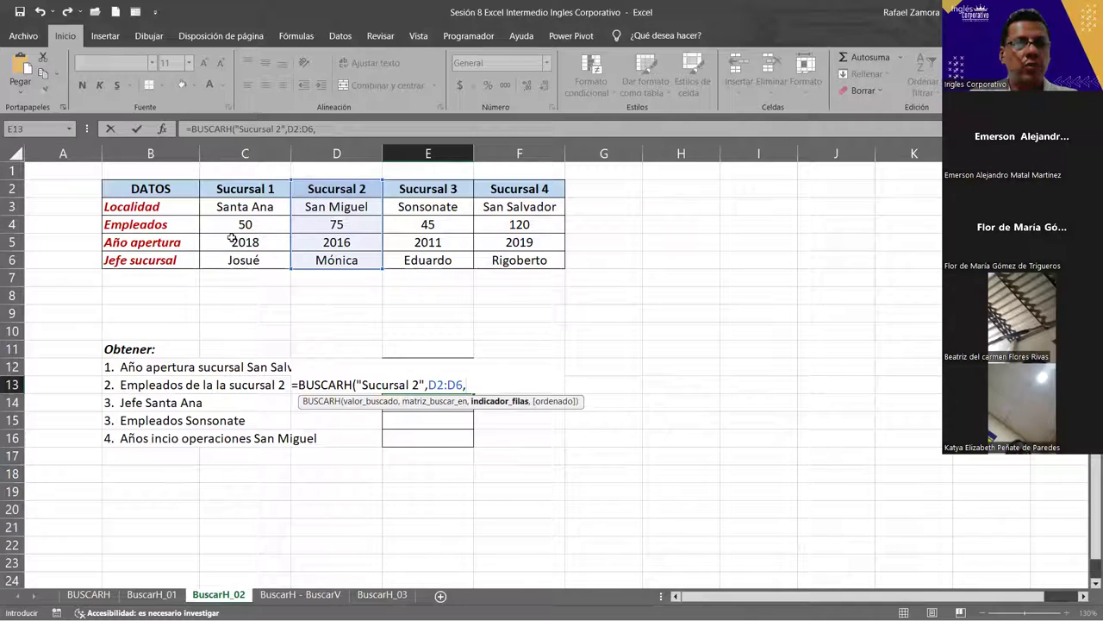
{"action": "type", "text": "3"}
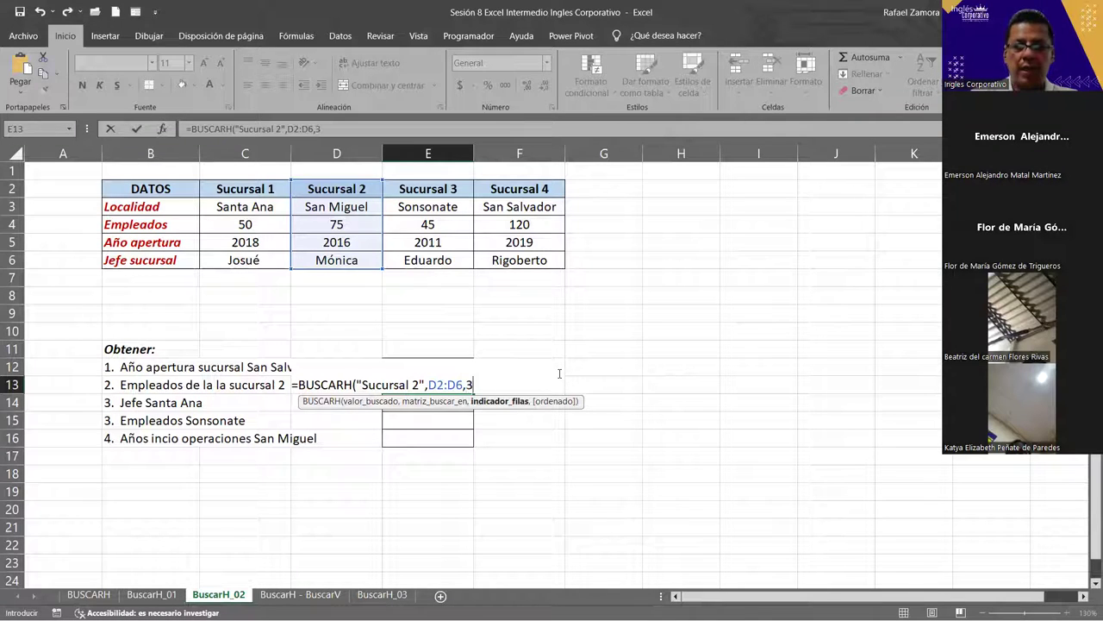
{"action": "type", "text": ","}
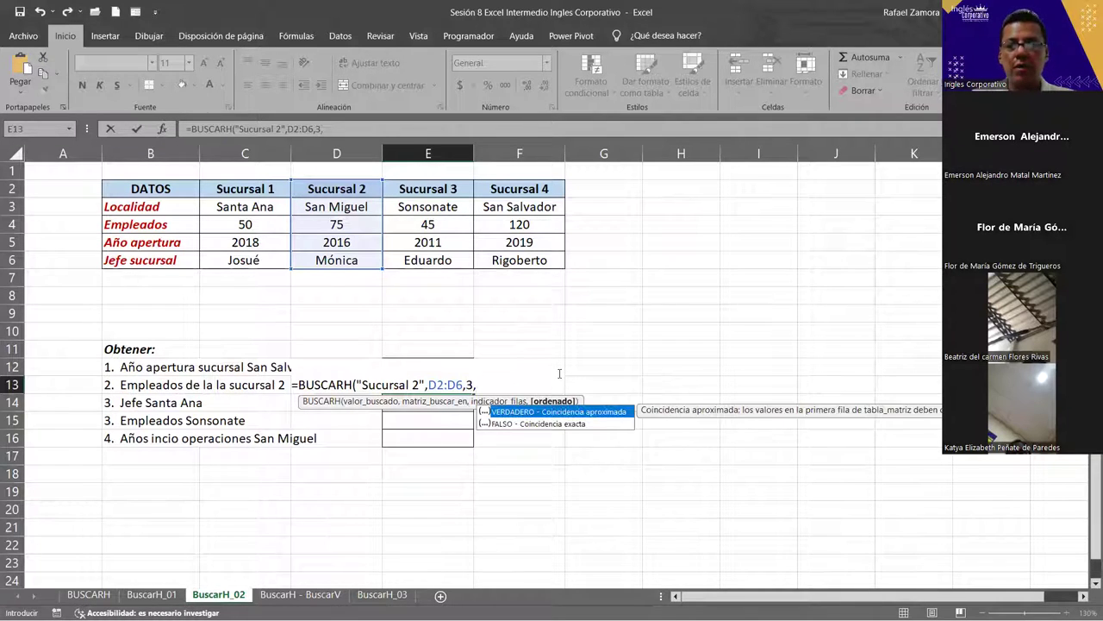
{"action": "type", "text": "0"}
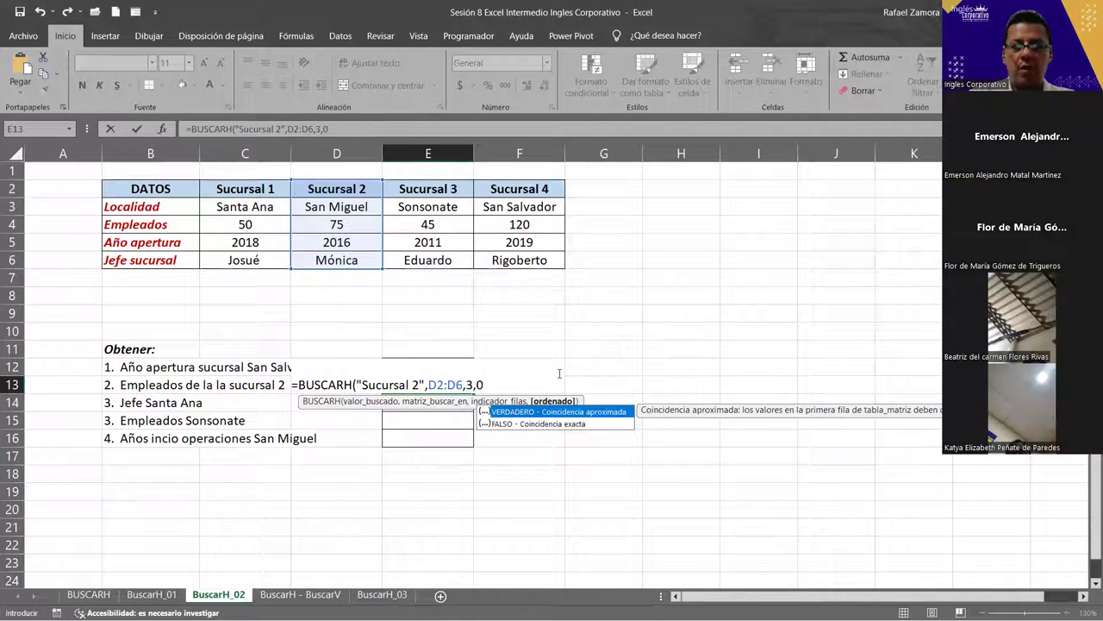
{"action": "type", "text": ")"}
{"action": "key", "text": "Return"}
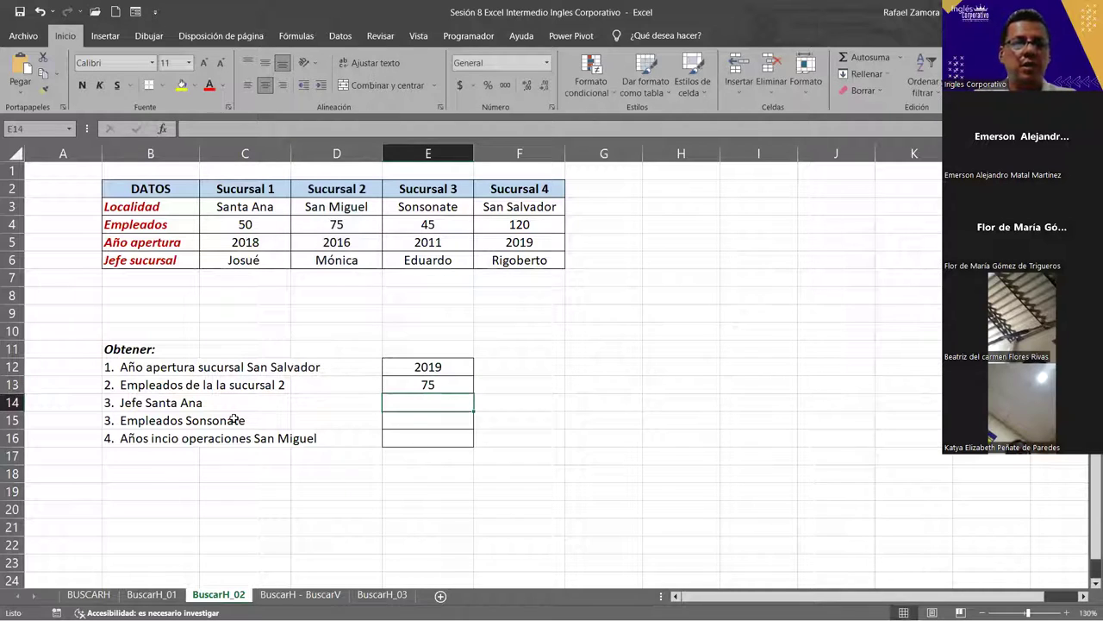
Check the Sucursal 2 value 75 and review the E13 and E12 lookups without changes.
{"action": "left_click_drag", "start_coordinate": [341, 185], "coordinate": [341, 260]}
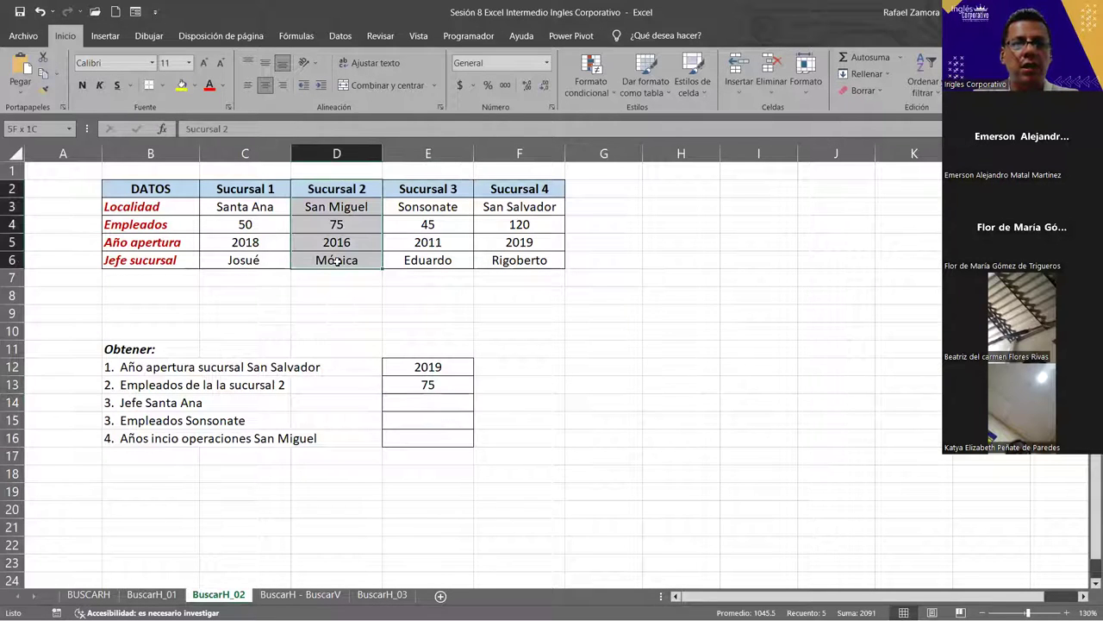
{"action": "left_click", "coordinate": [341, 224]}
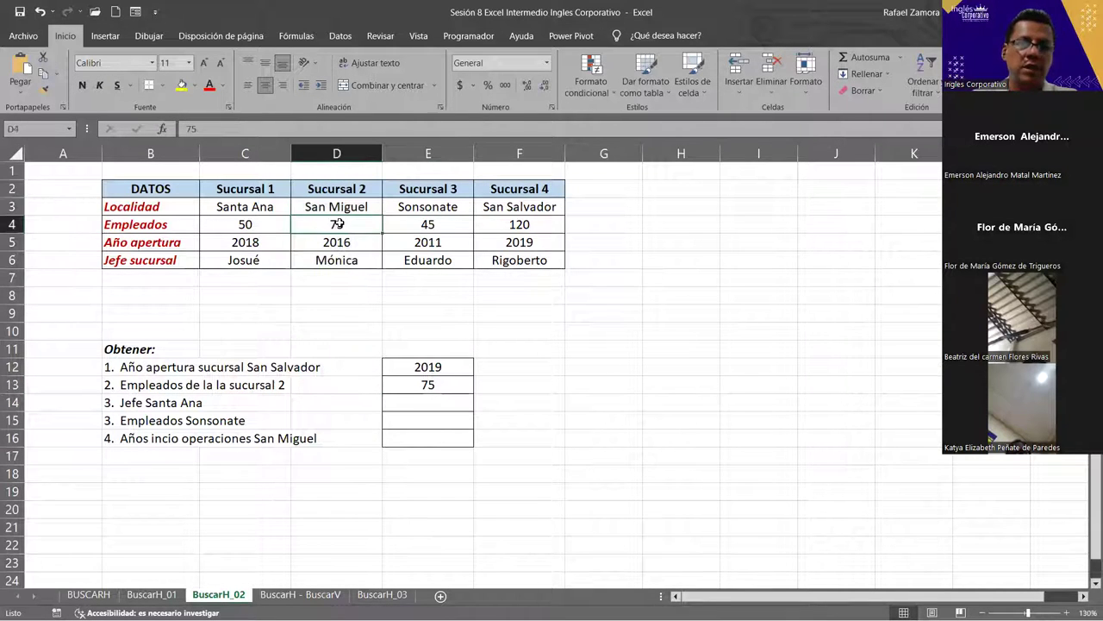
{"action": "double_click", "coordinate": [461, 386]}
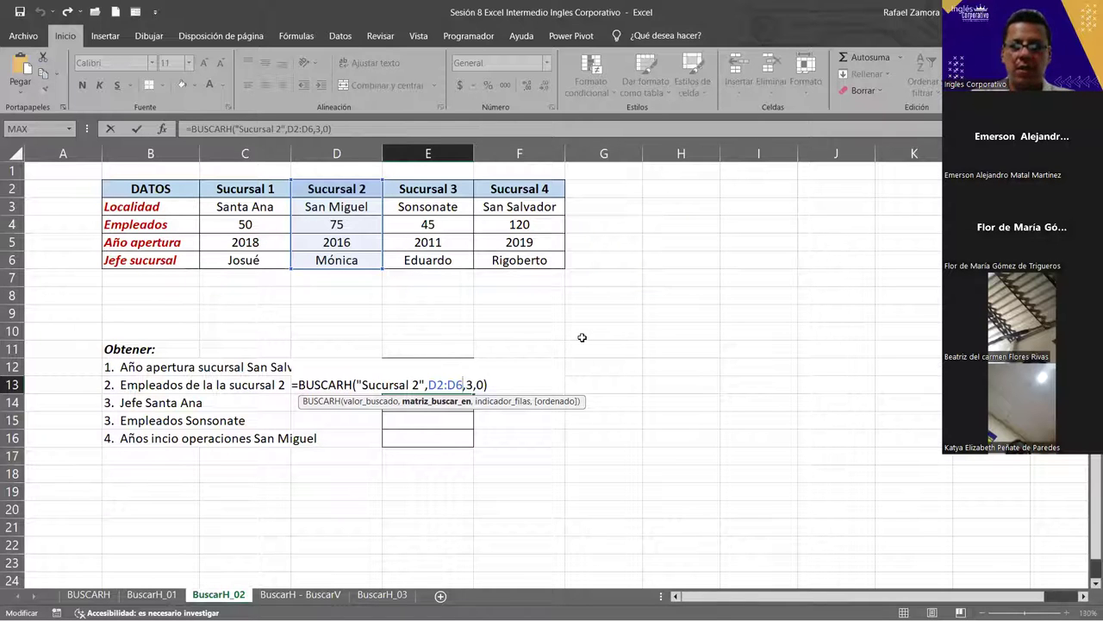
{"action": "key", "text": "Return"}
{"action": "left_click", "coordinate": [463, 367]}
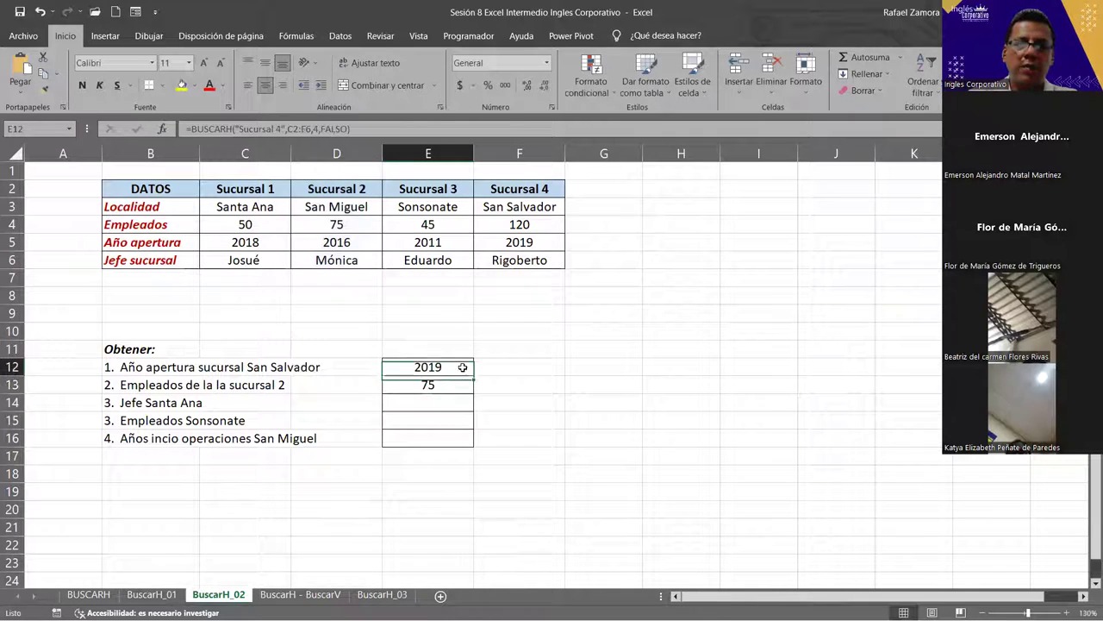
{"action": "double_click", "coordinate": [463, 367]}
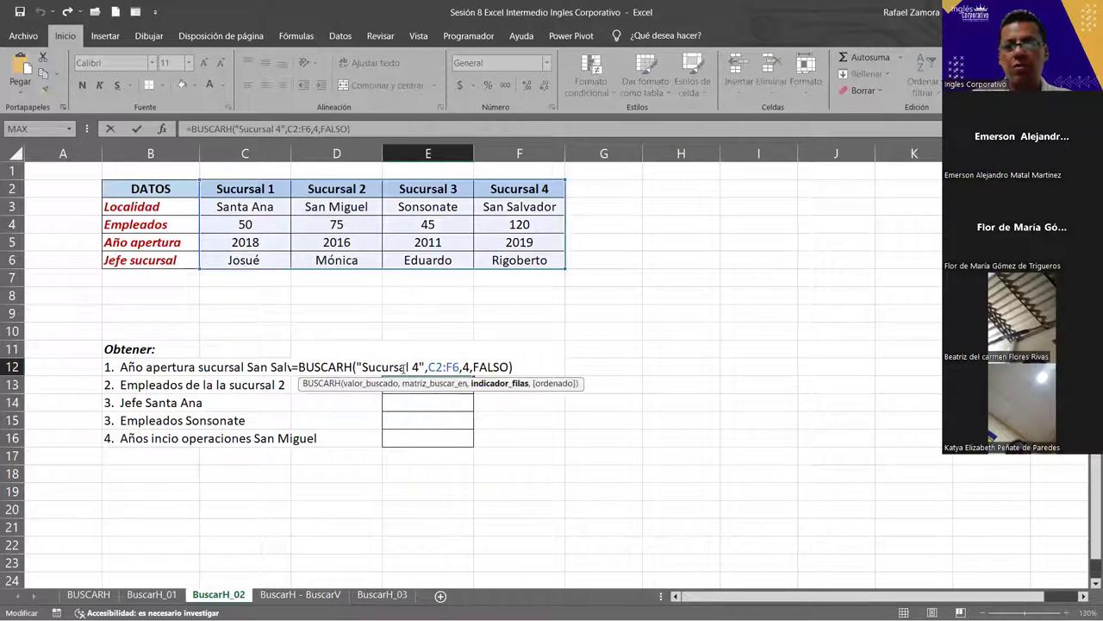
{"action": "key", "text": "Escape"}
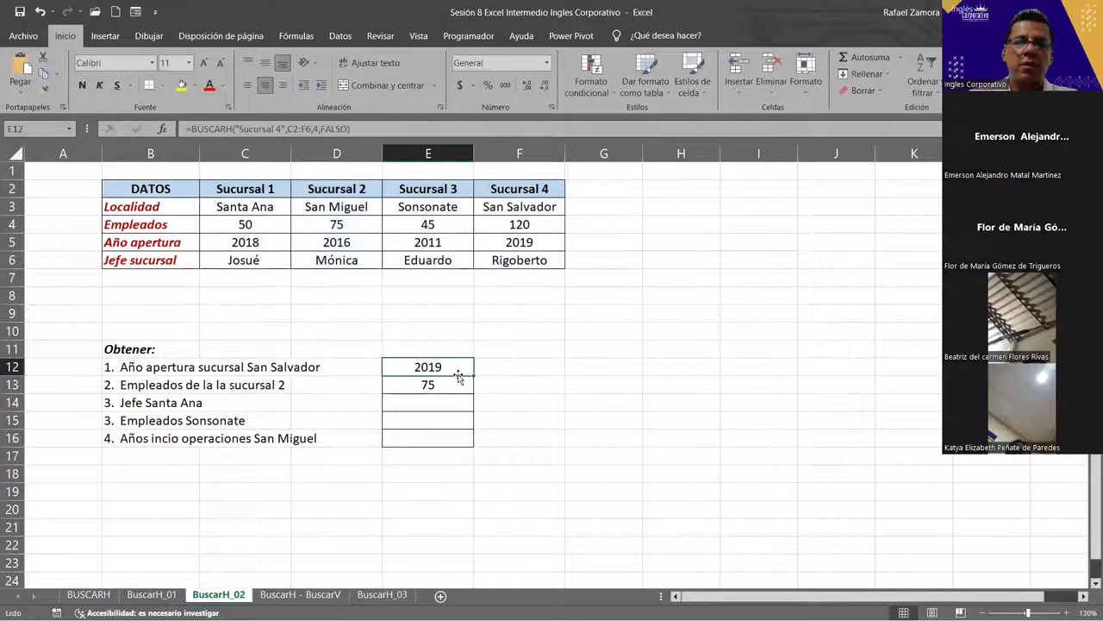
Copy E12's year lookup into F12 and narrow its range to F2:F6.
{"action": "left_click_drag", "start_coordinate": [476, 377], "coordinate": [532, 384]}
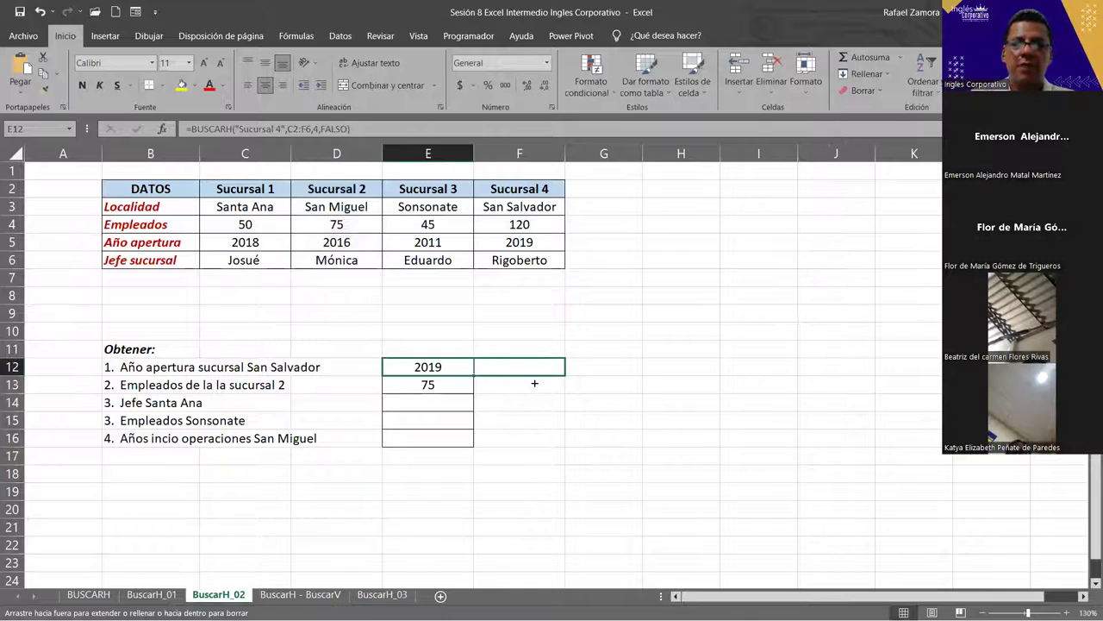
{"action": "double_click", "coordinate": [538, 366]}
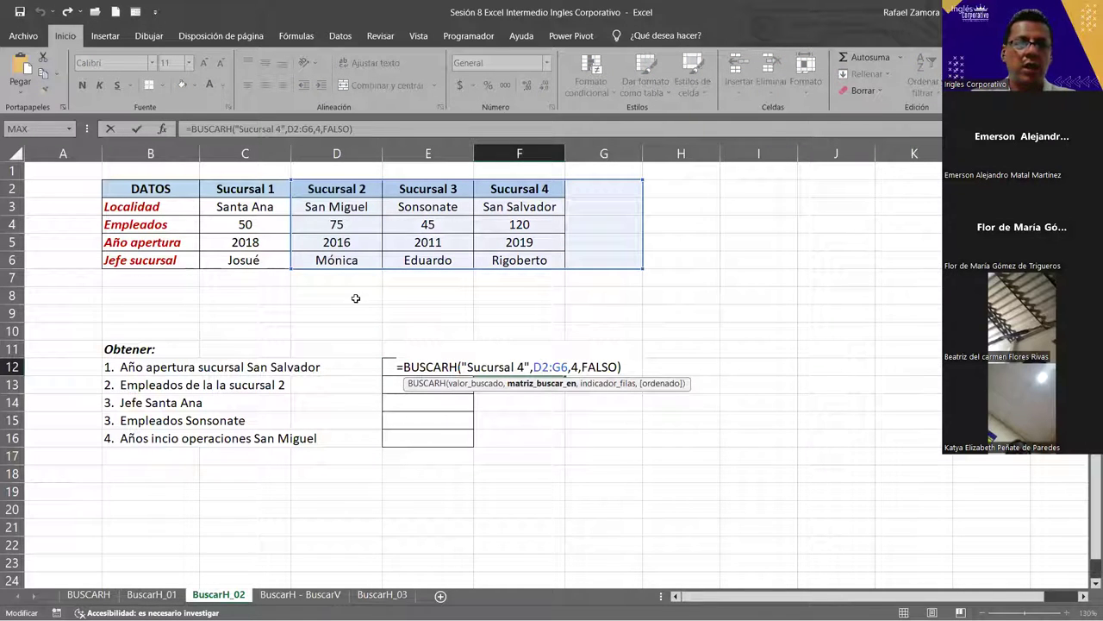
{"action": "left_click_drag", "start_coordinate": [287, 268], "coordinate": [496, 274]}
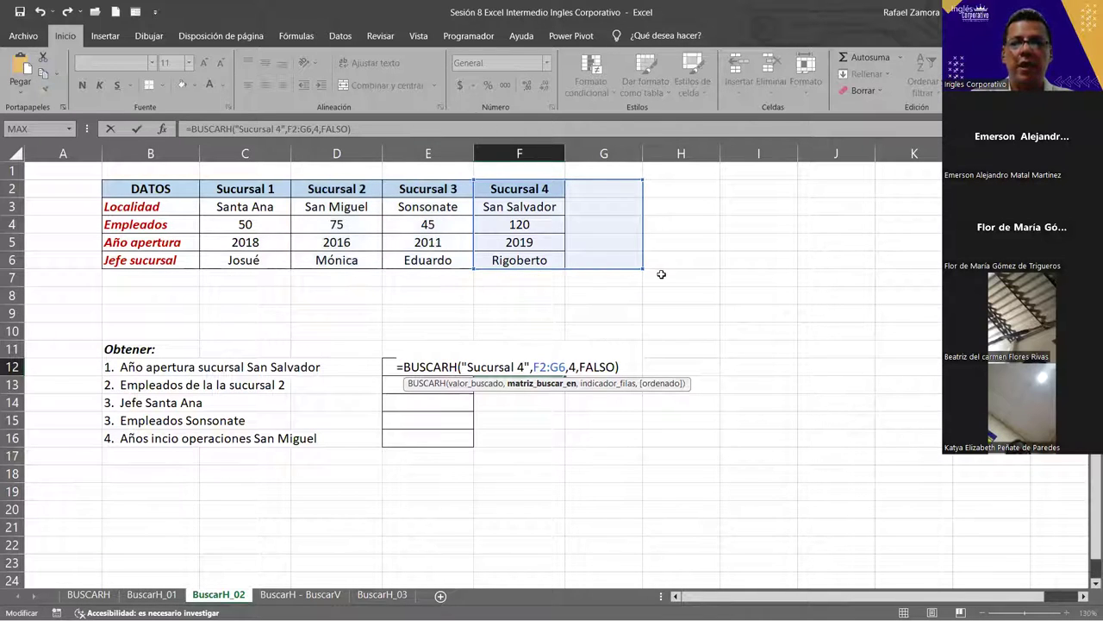
{"action": "left_click_drag", "start_coordinate": [644, 270], "coordinate": [534, 262]}
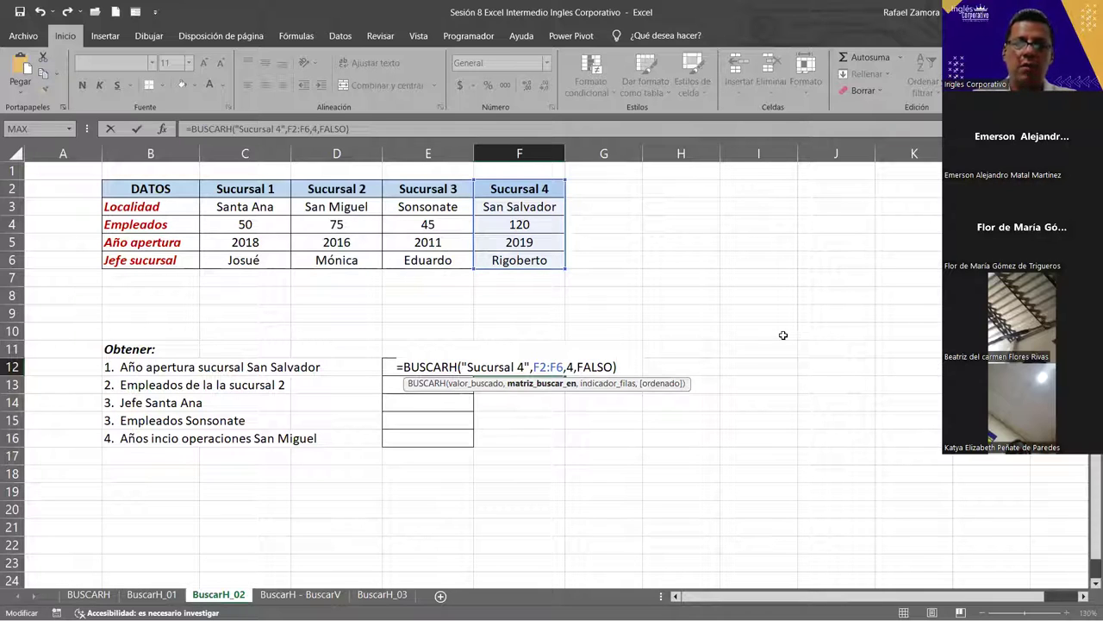
{"action": "key", "text": "Return"}
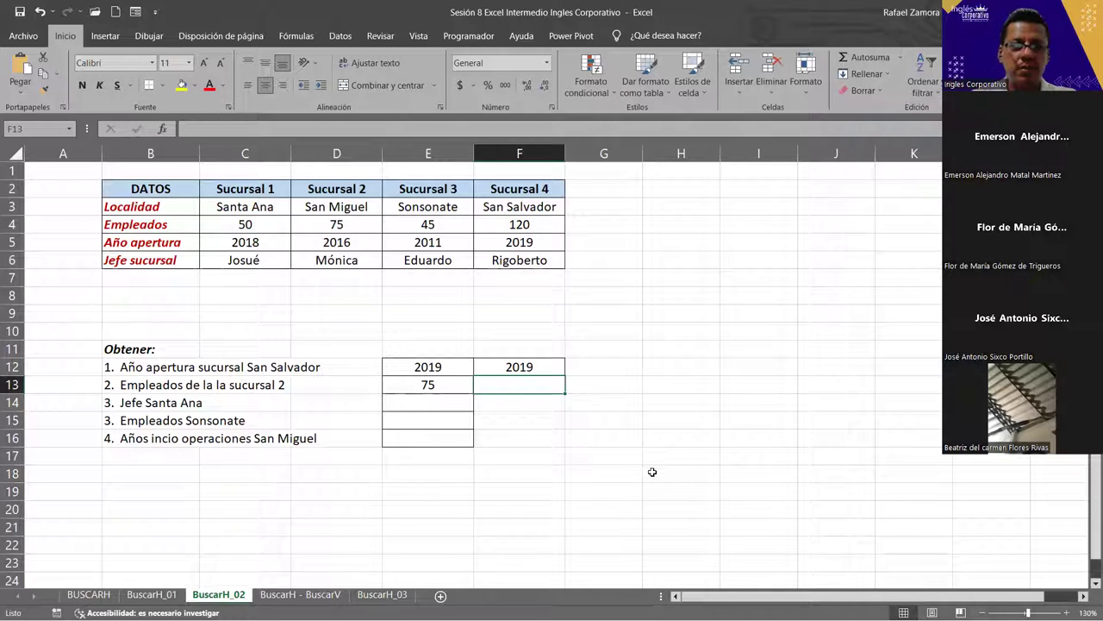
Start a BUSCARH formula in E14 with "Santa Ana" as the lookup value.
{"action": "left_click", "coordinate": [422, 404]}
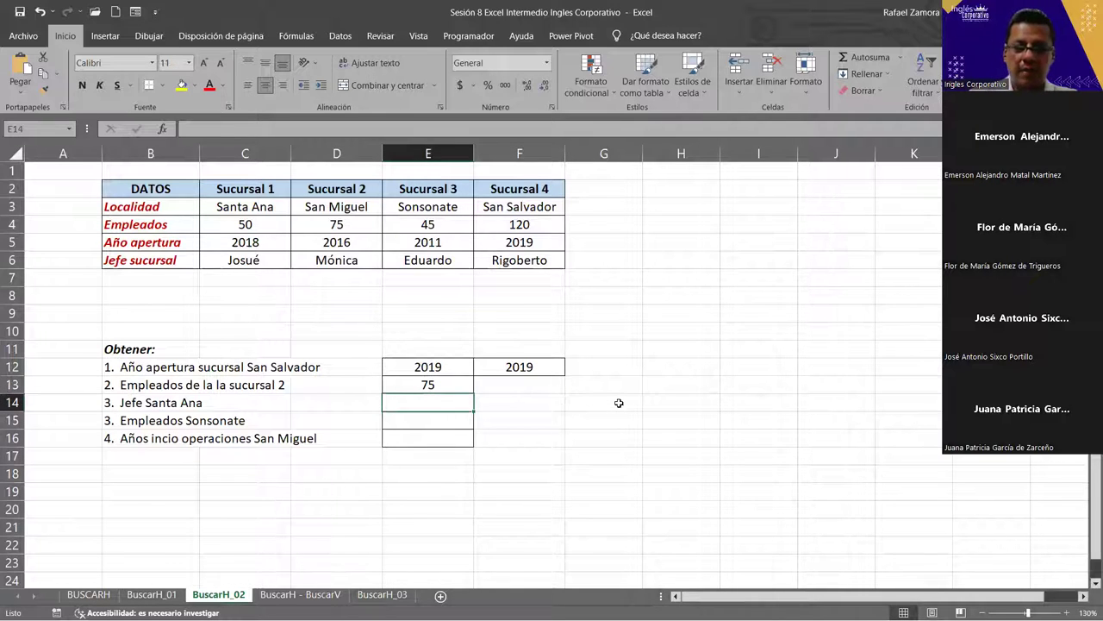
{"action": "type", "text": "=b"}
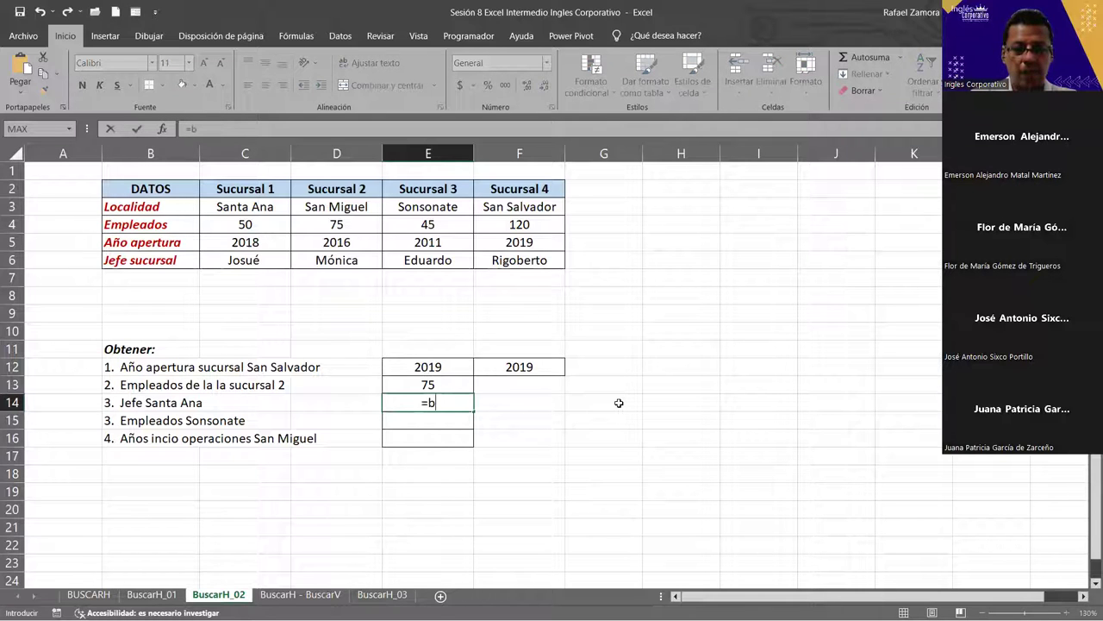
{"action": "type", "text": "usc"}
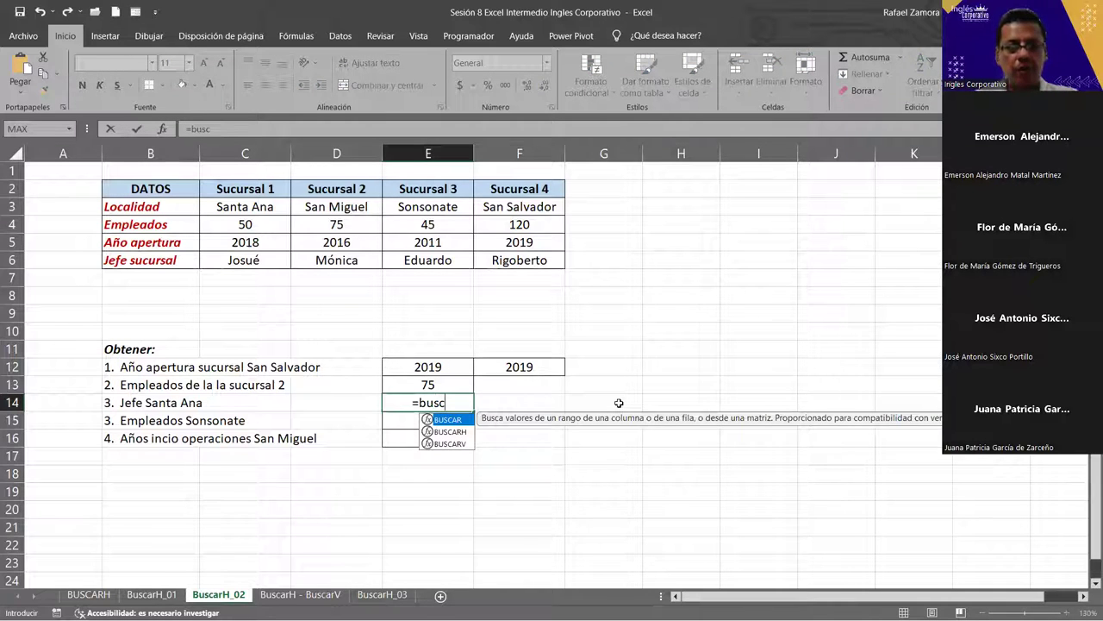
{"action": "key", "text": "Down"}
{"action": "key", "text": "Tab"}
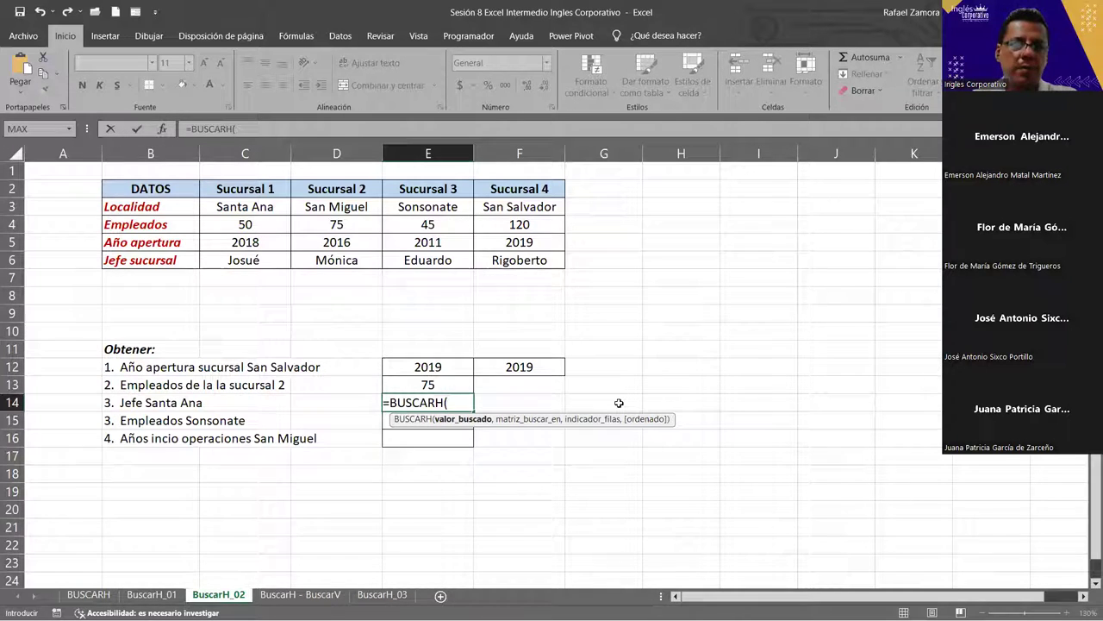
{"action": "type", "text": "\"Santa Ana\""}
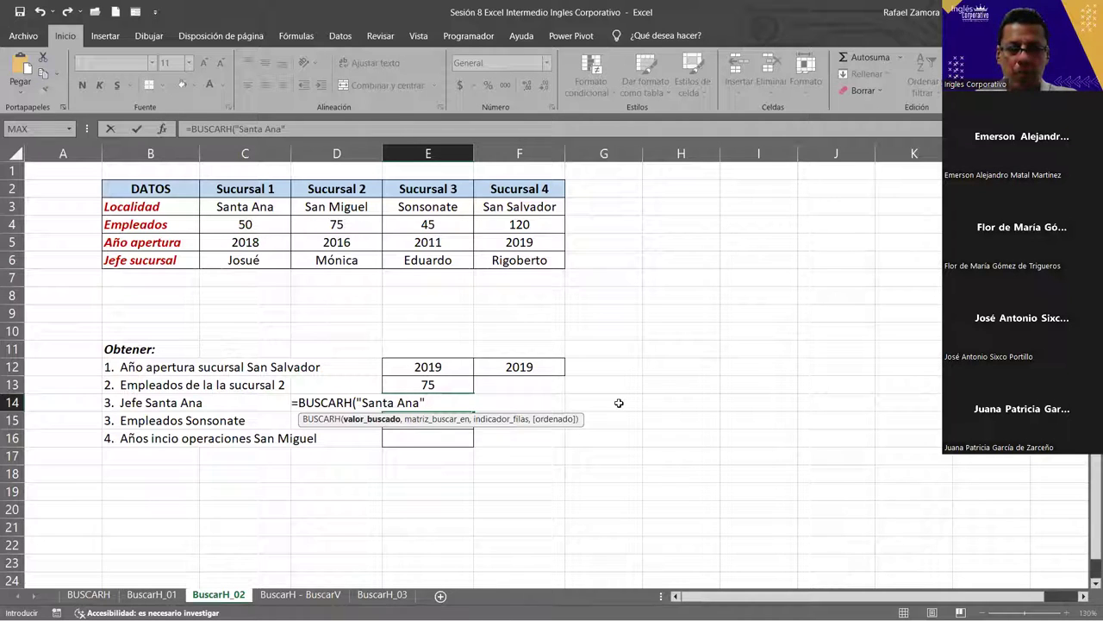
{"action": "type", "text": ","}
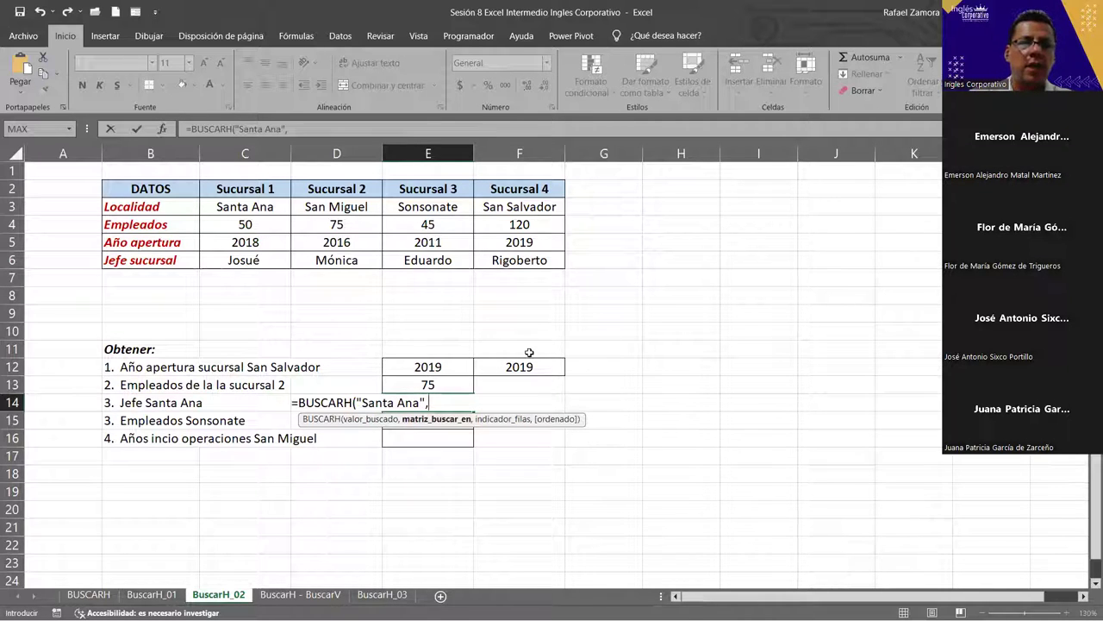
Finish it with range C3:C6, row 4 and FALSO, then confirm.
{"action": "left_click", "coordinate": [271, 213]}
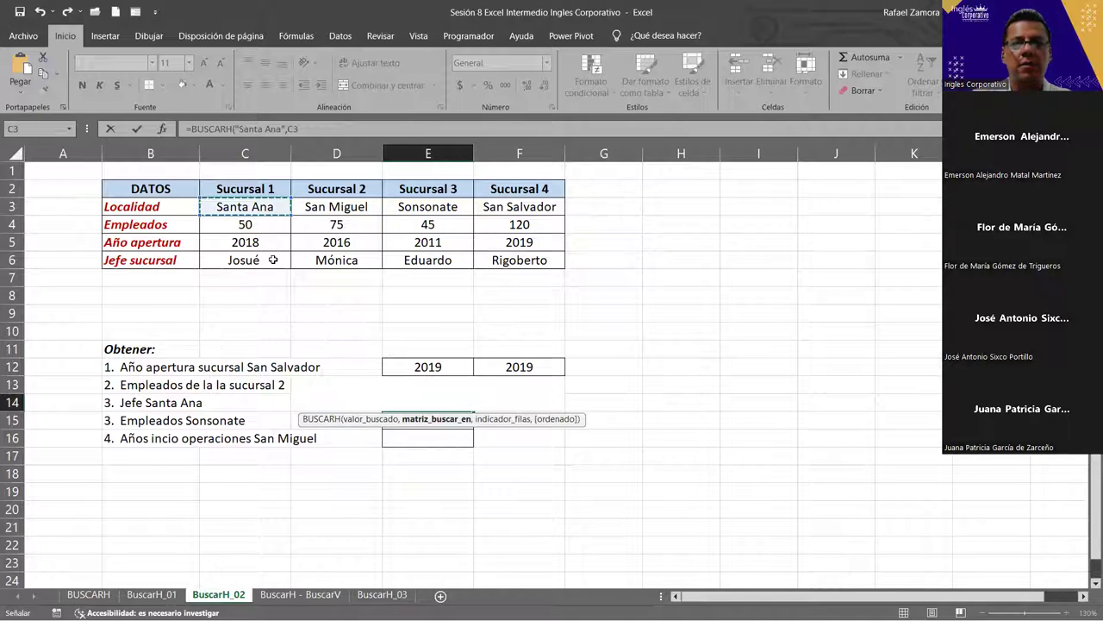
{"action": "left_click_drag", "start_coordinate": [272, 260], "coordinate": [273, 259]}
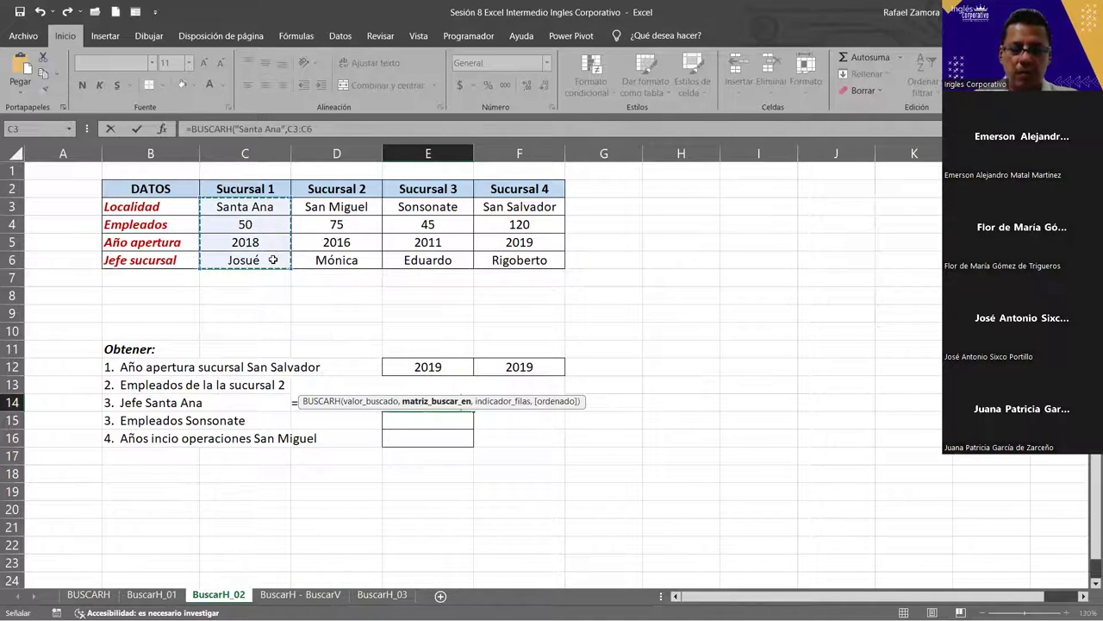
{"action": "type", "text": ","}
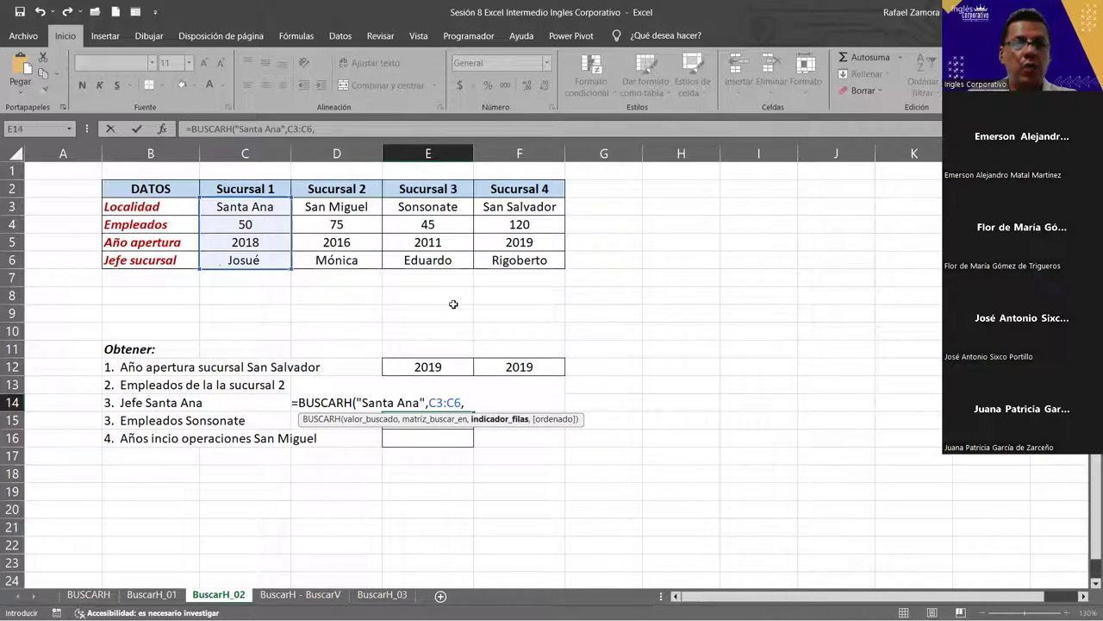
{"action": "type", "text": "4,"}
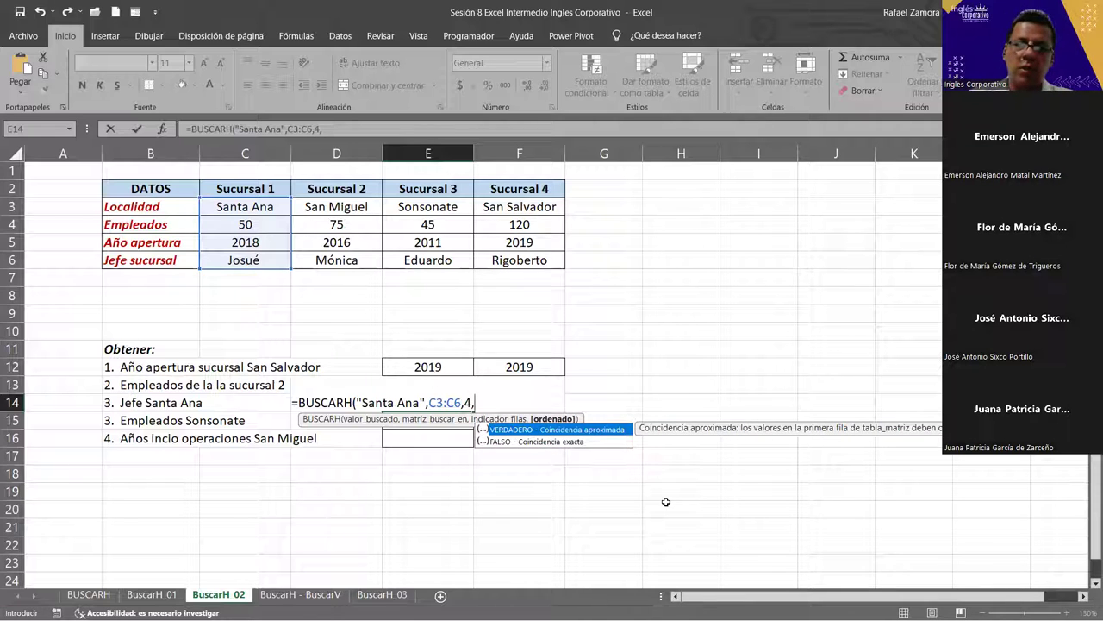
{"action": "double_click", "coordinate": [577, 443]}
{"action": "type", "text": ")"}
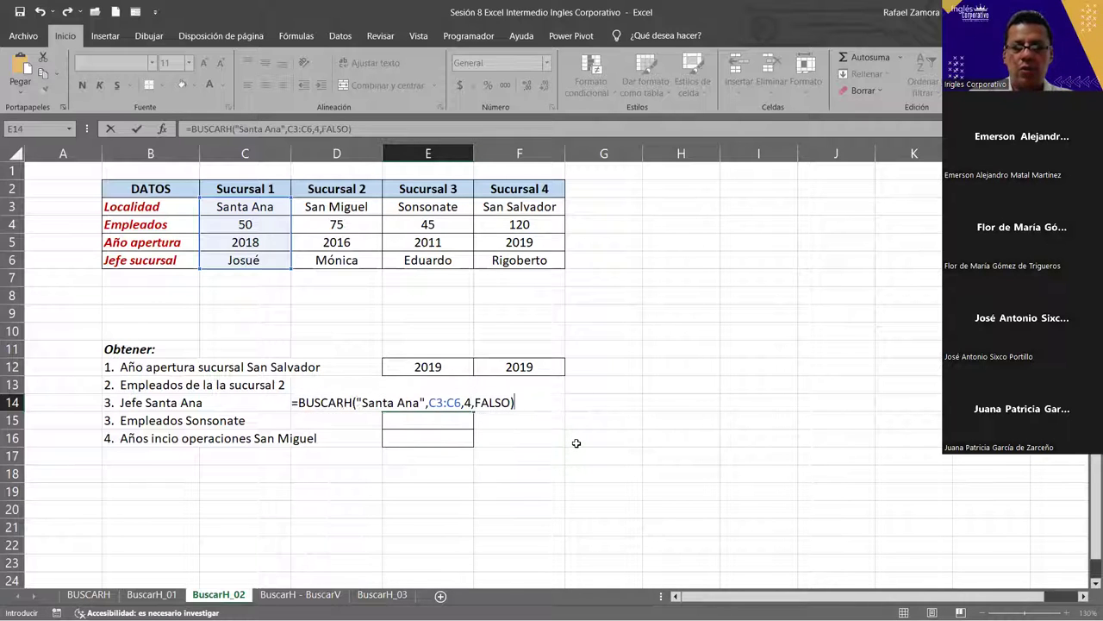
{"action": "key", "text": "Return"}
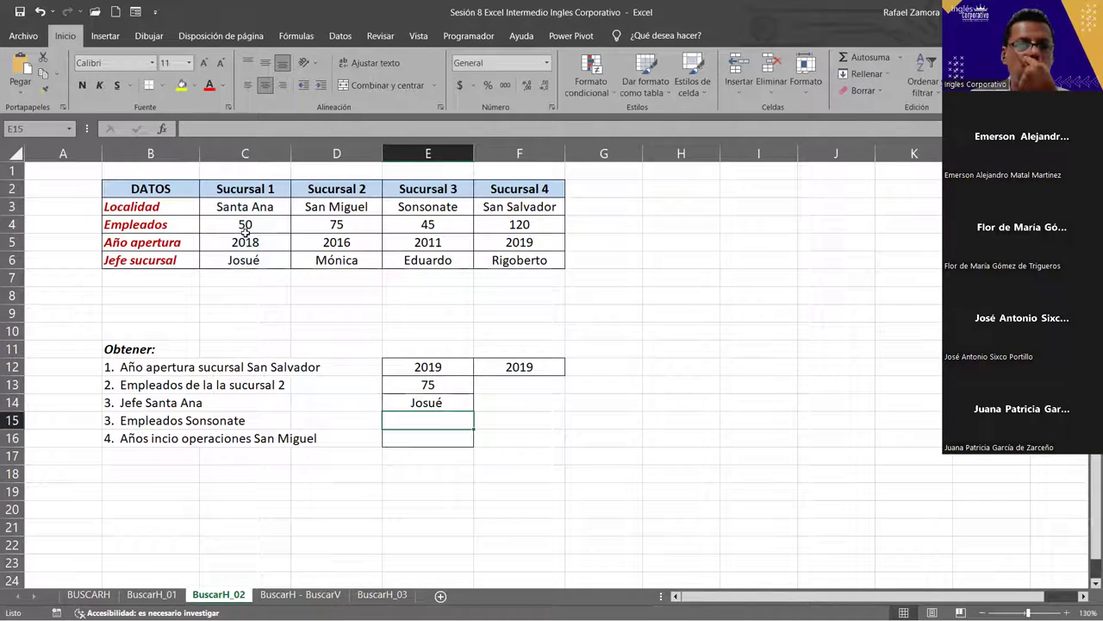
Check Josué in C6 and reconfirm E14's formula unchanged.
{"action": "left_click", "coordinate": [267, 252]}
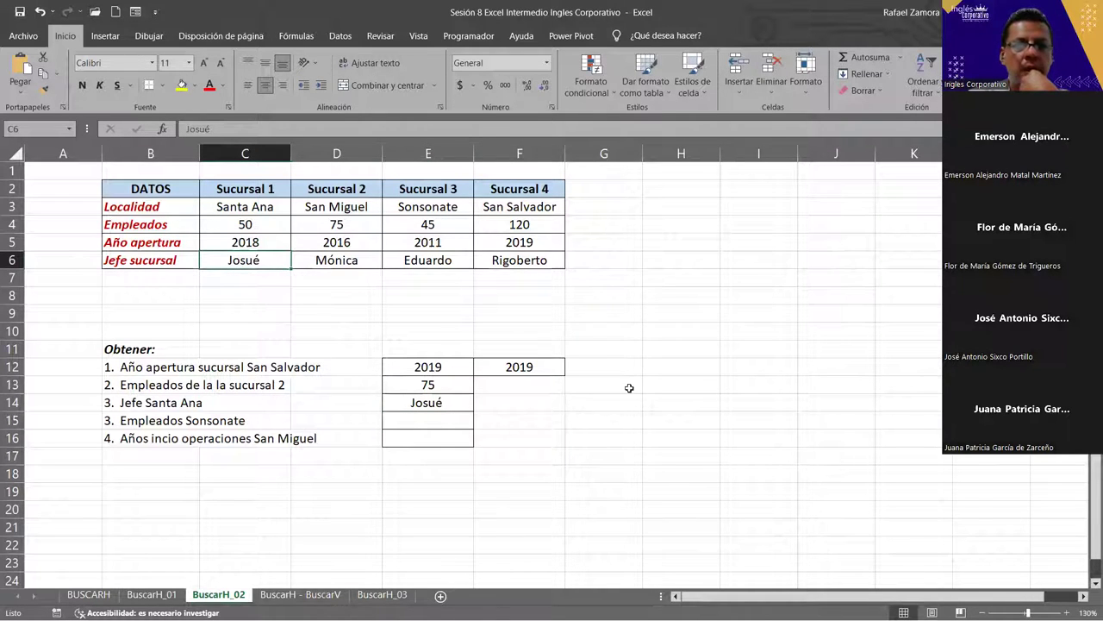
{"action": "left_click", "coordinate": [662, 411]}
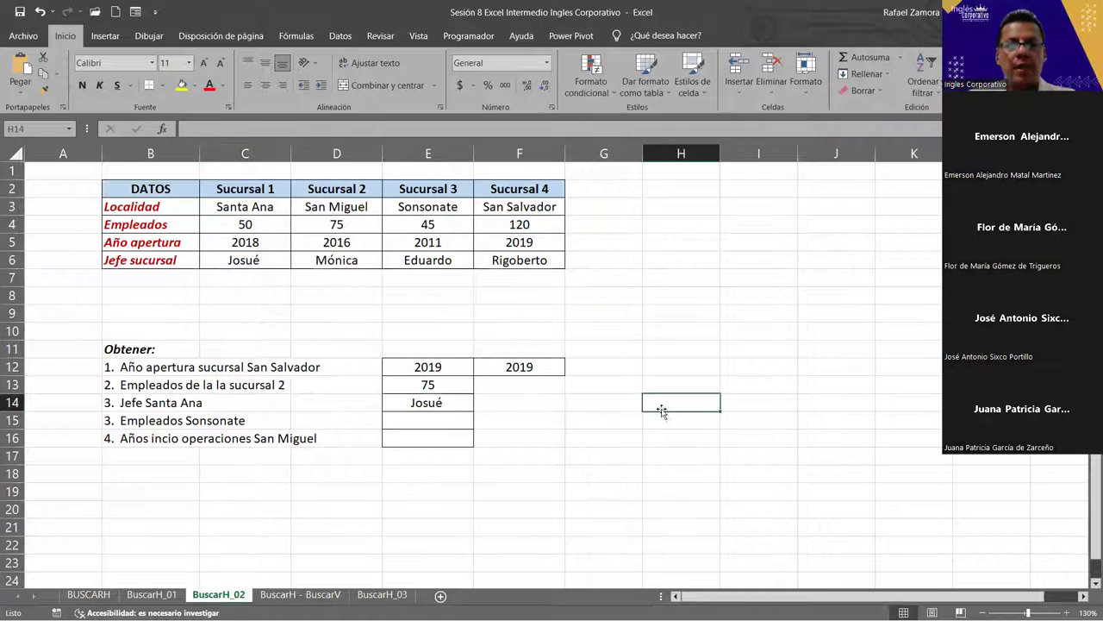
{"action": "double_click", "coordinate": [466, 403]}
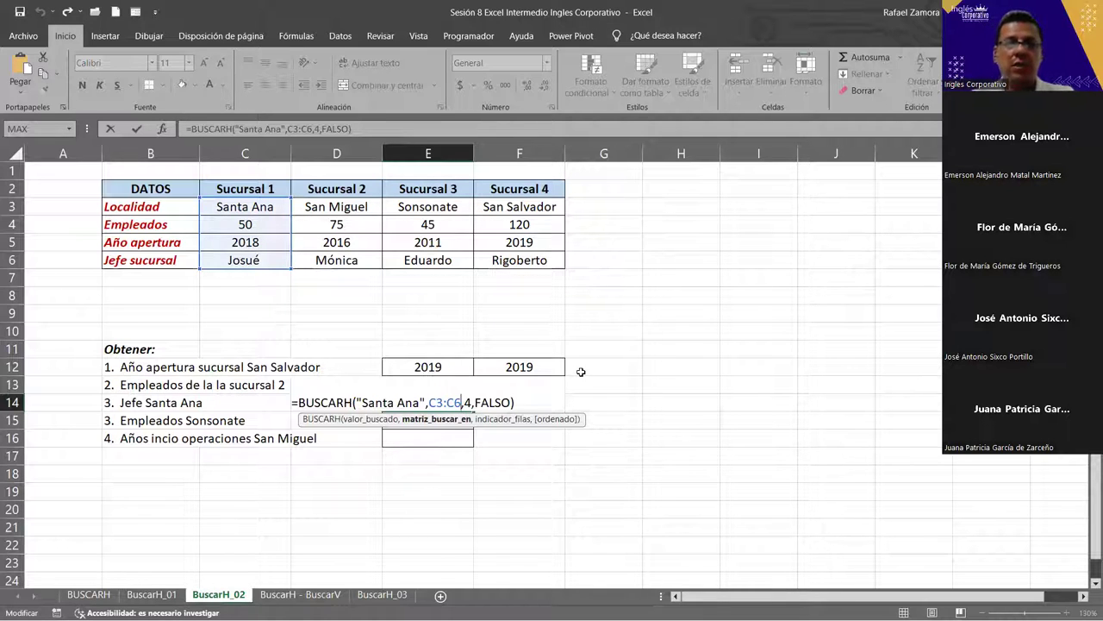
{"action": "key", "text": "ctrl+Return"}
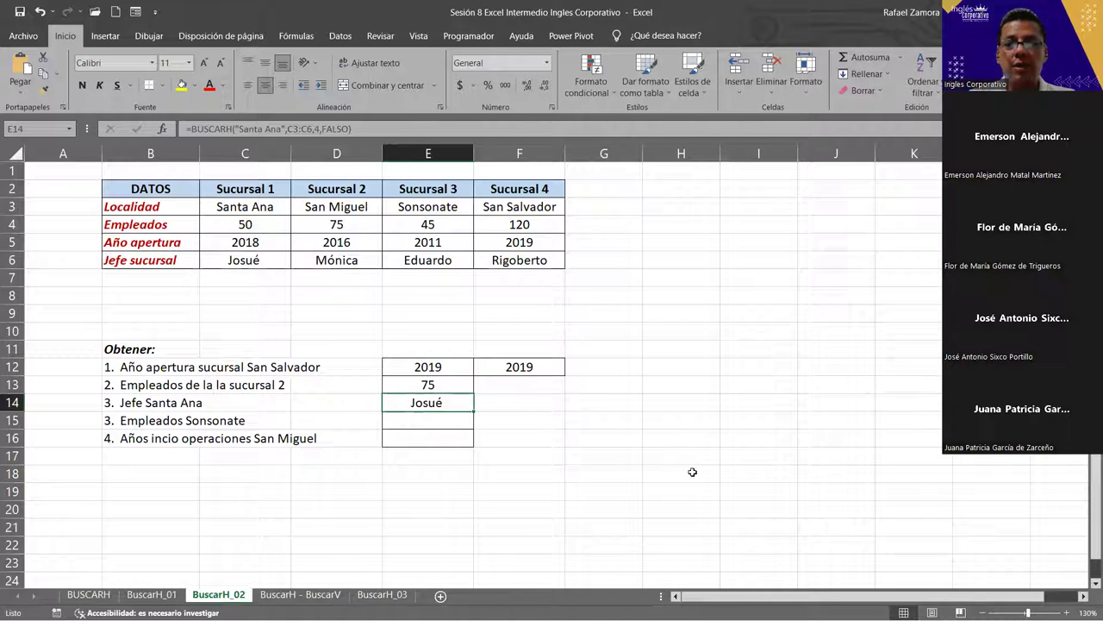
Give the empty cell H12 a yellow fill.
{"action": "left_click", "coordinate": [689, 370]}
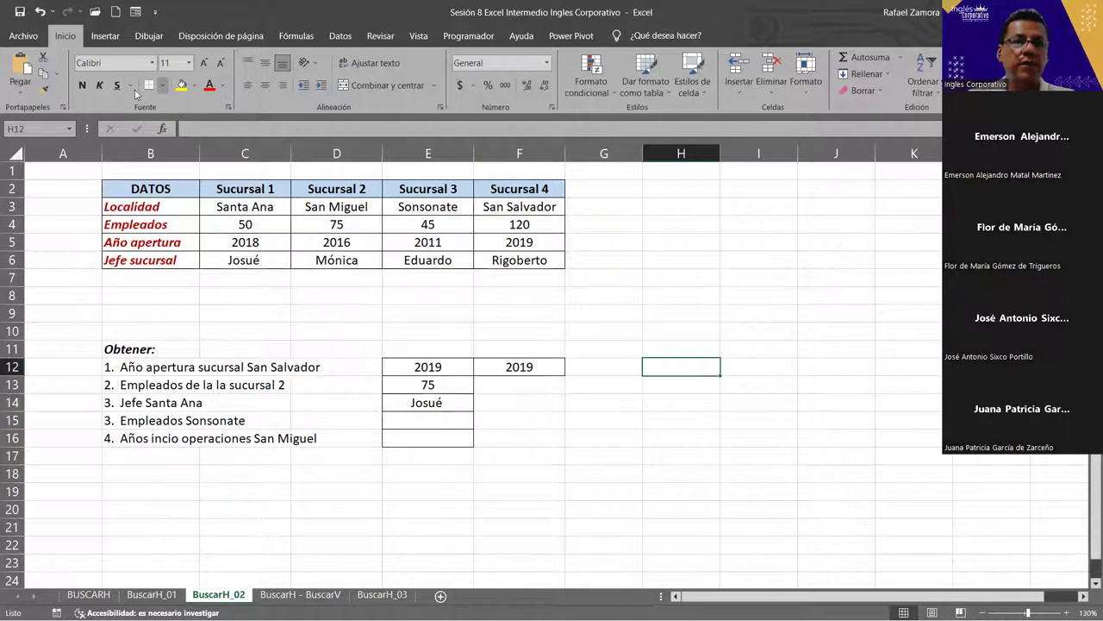
{"action": "left_click", "coordinate": [162, 86]}
{"action": "left_click", "coordinate": [182, 84]}
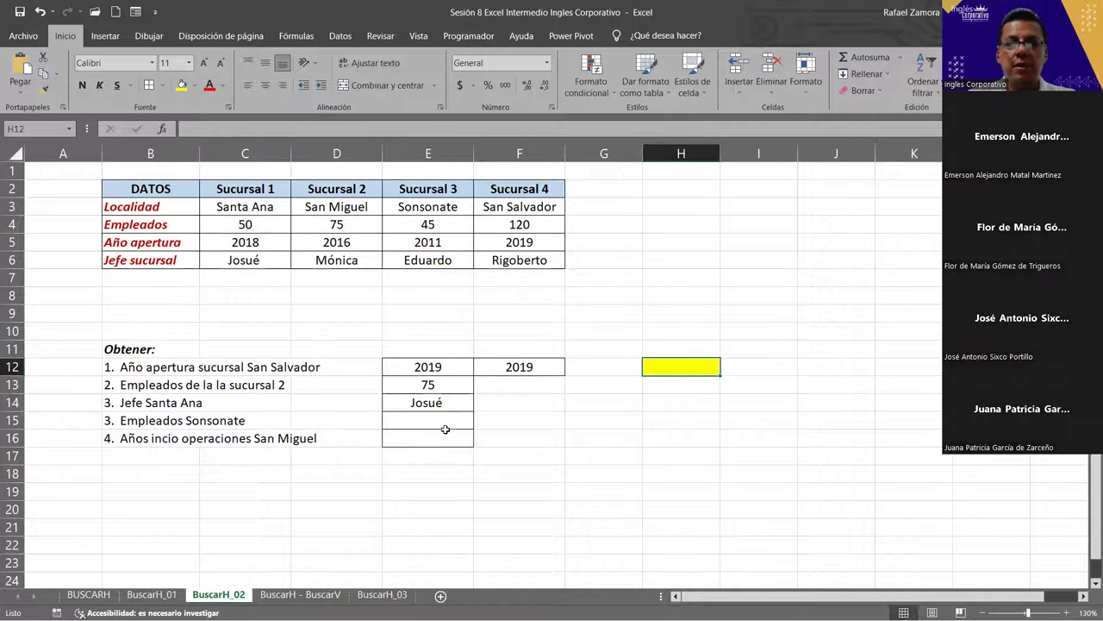
{"action": "left_click", "coordinate": [444, 427]}
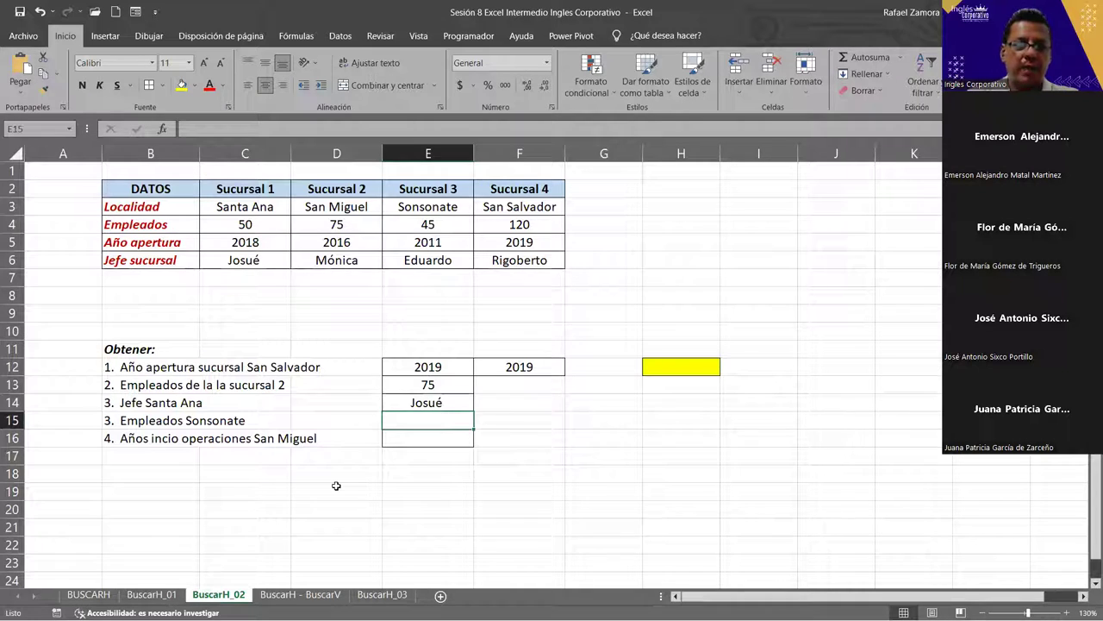
Type =BUSCARH(H12, into E15, referencing the yellow cell H12.
{"action": "type", "text": "="}
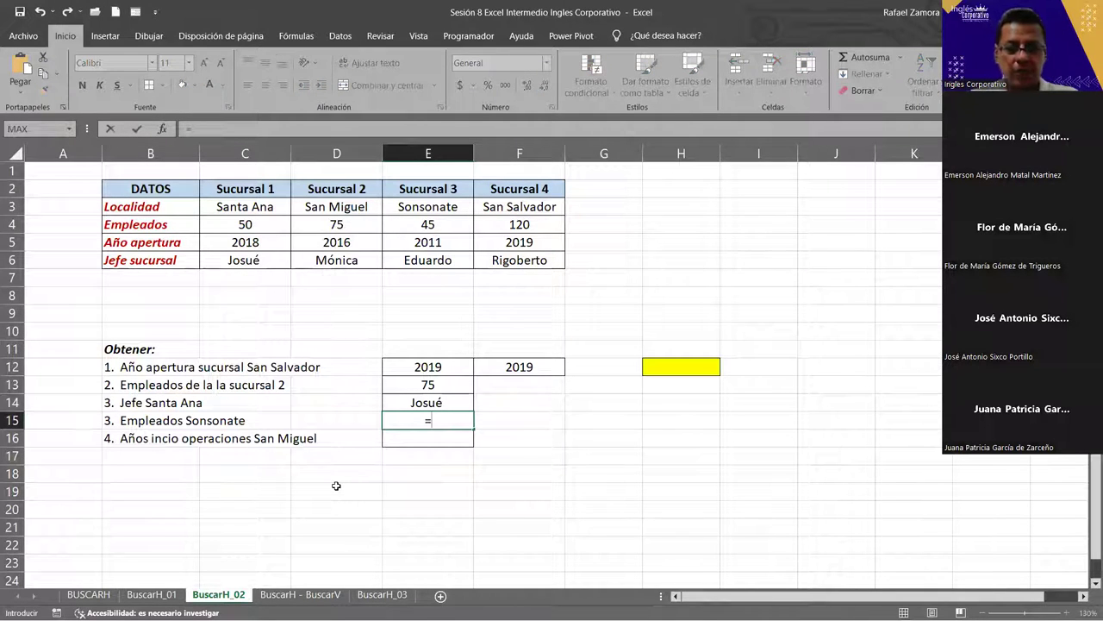
{"action": "type", "text": "busca"}
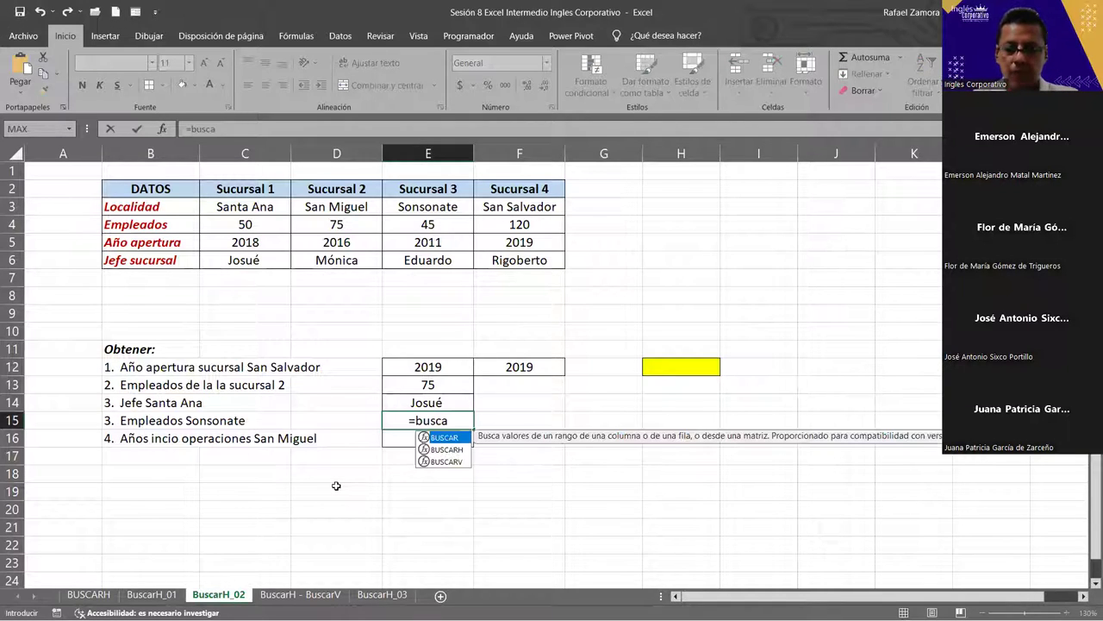
{"action": "key", "text": "Down"}
{"action": "key", "text": "Tab"}
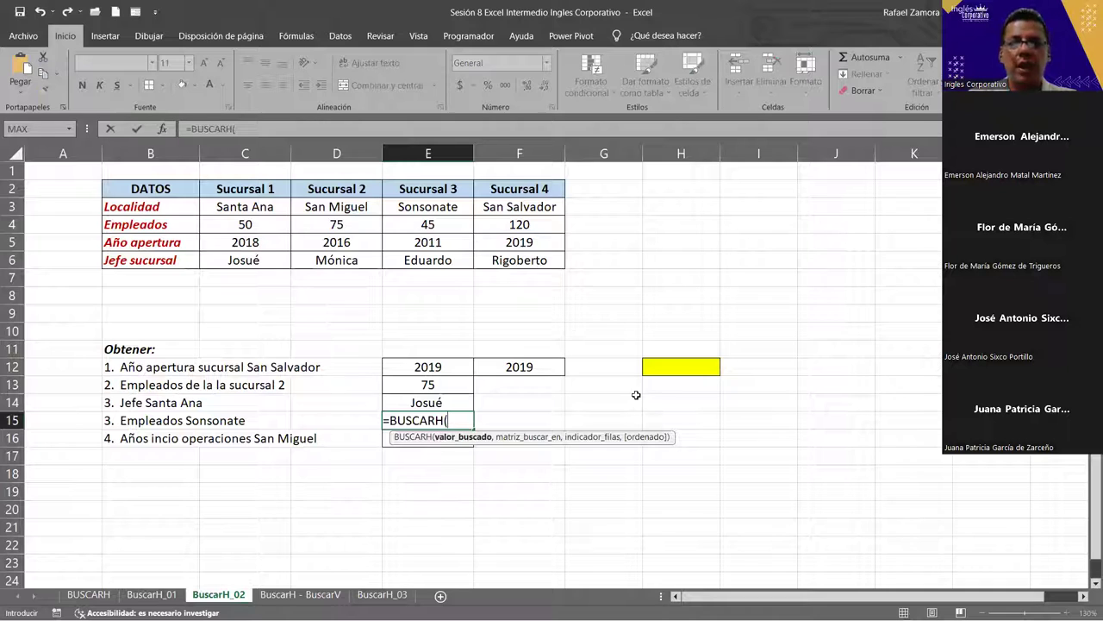
{"action": "left_click", "coordinate": [705, 368]}
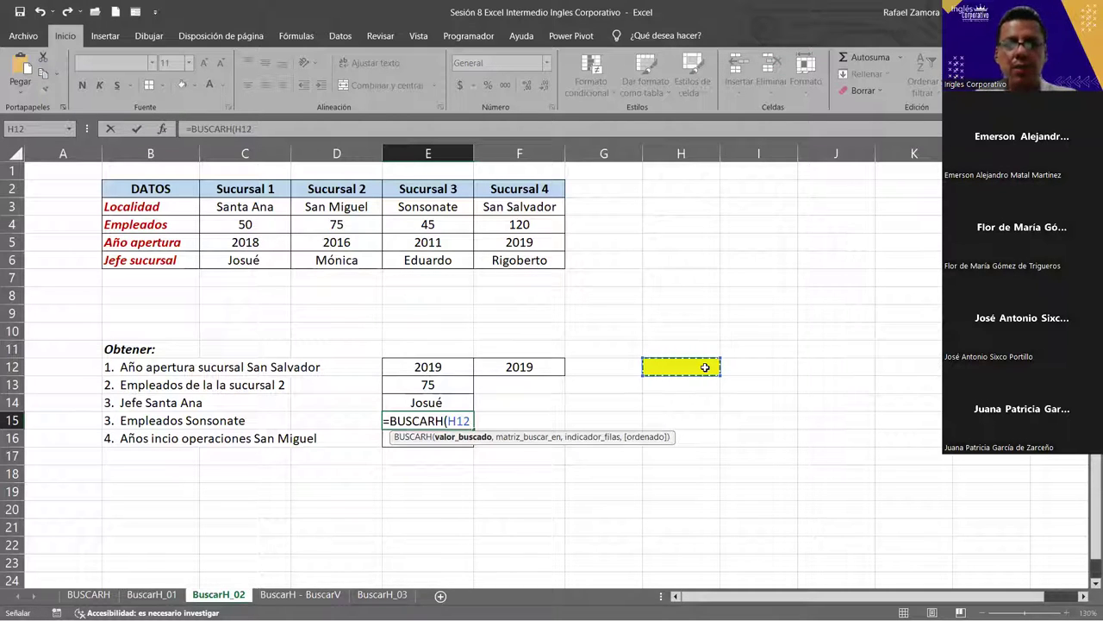
{"action": "type", "text": ","}
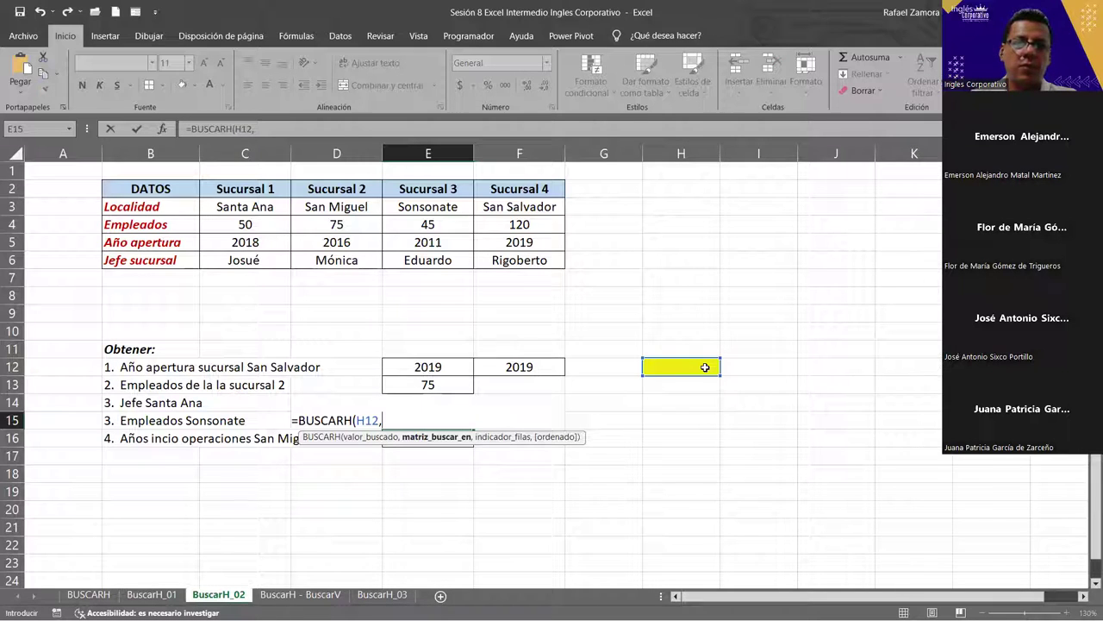
Set C2:F6 as E15's lookup range after briefly trying E2:E6.
{"action": "left_click", "coordinate": [235, 184]}
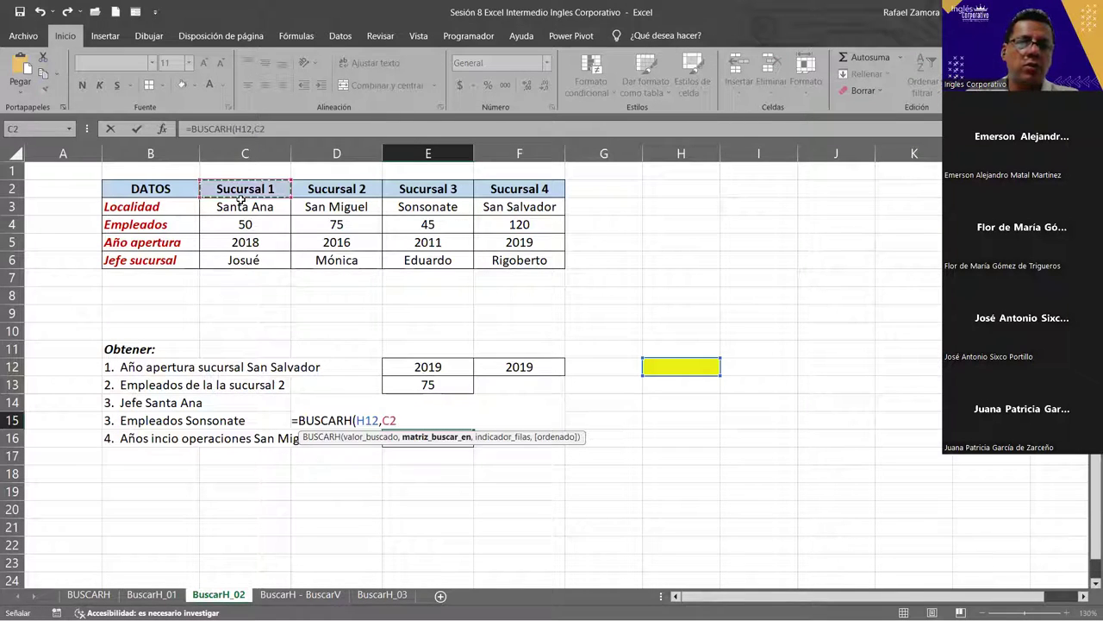
{"action": "left_click", "coordinate": [522, 257], "text": "shift"}
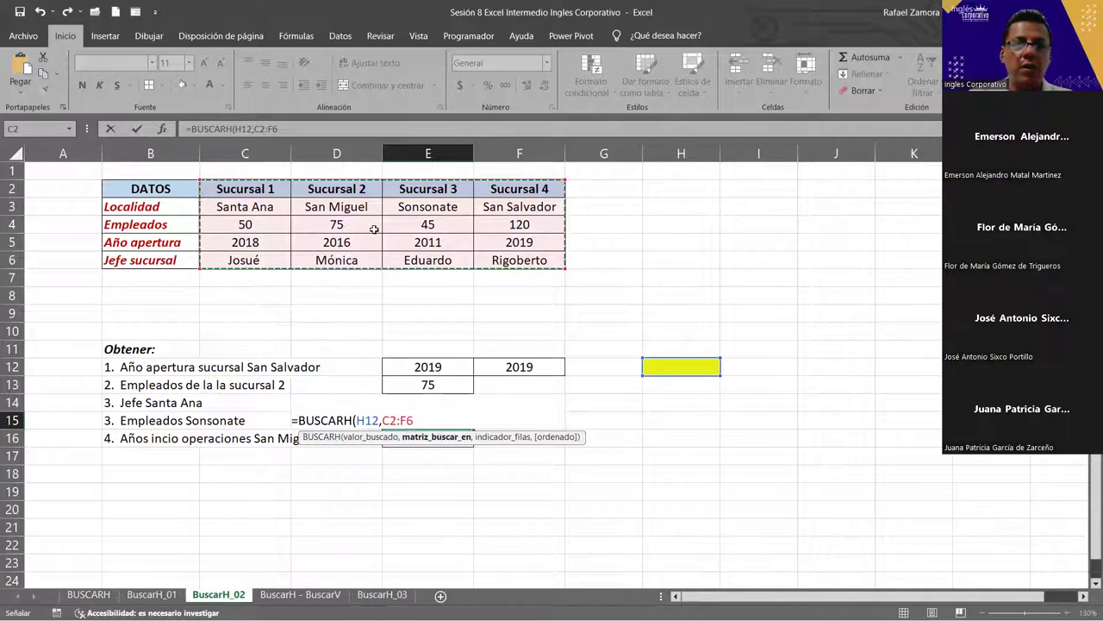
{"action": "left_click", "coordinate": [433, 189]}
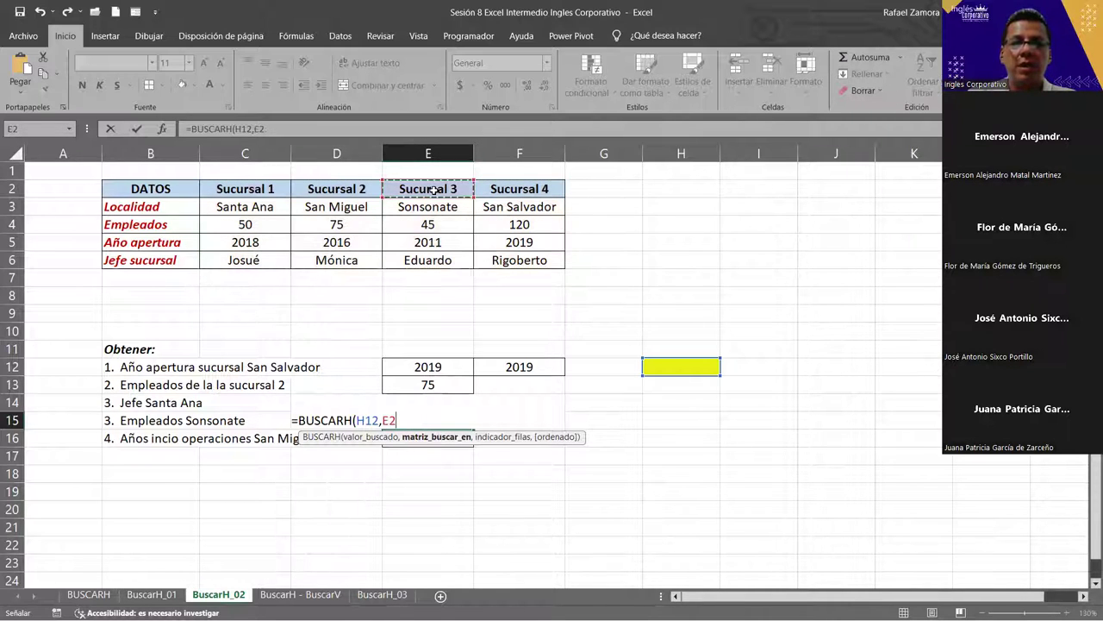
{"action": "left_click_drag", "start_coordinate": [437, 252], "coordinate": [436, 259]}
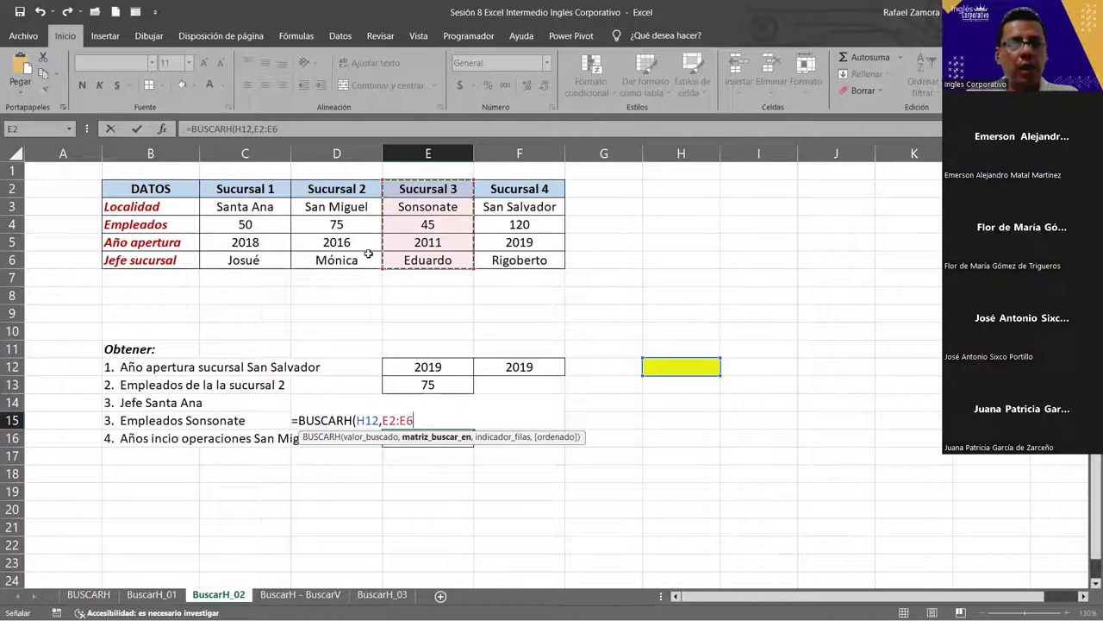
{"action": "left_click", "coordinate": [272, 197]}
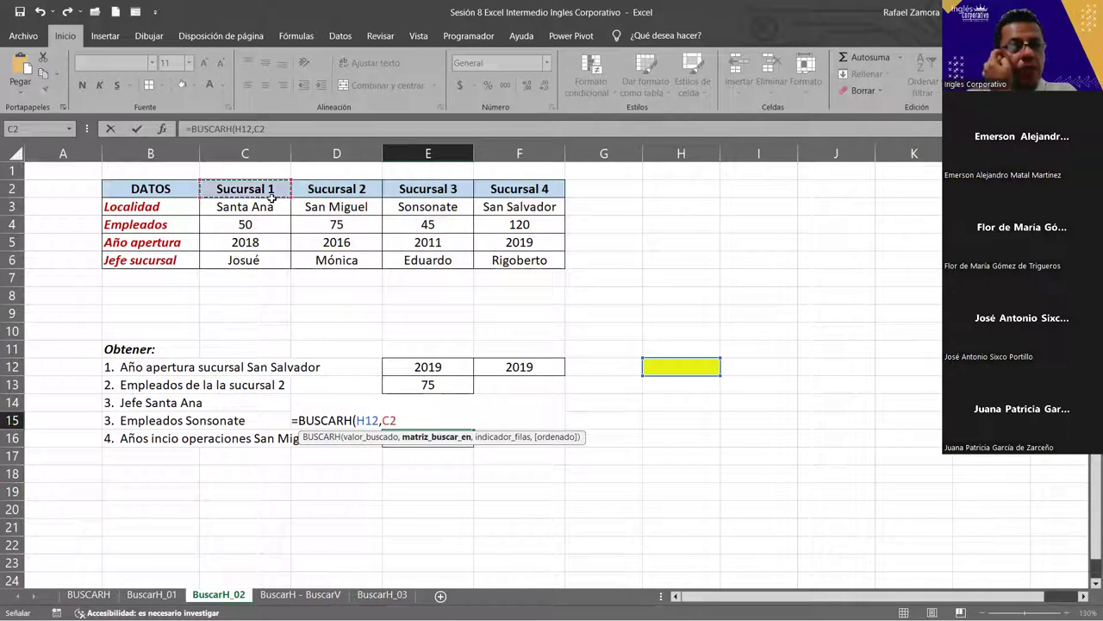
{"action": "left_click_drag", "start_coordinate": [271, 197], "coordinate": [529, 253]}
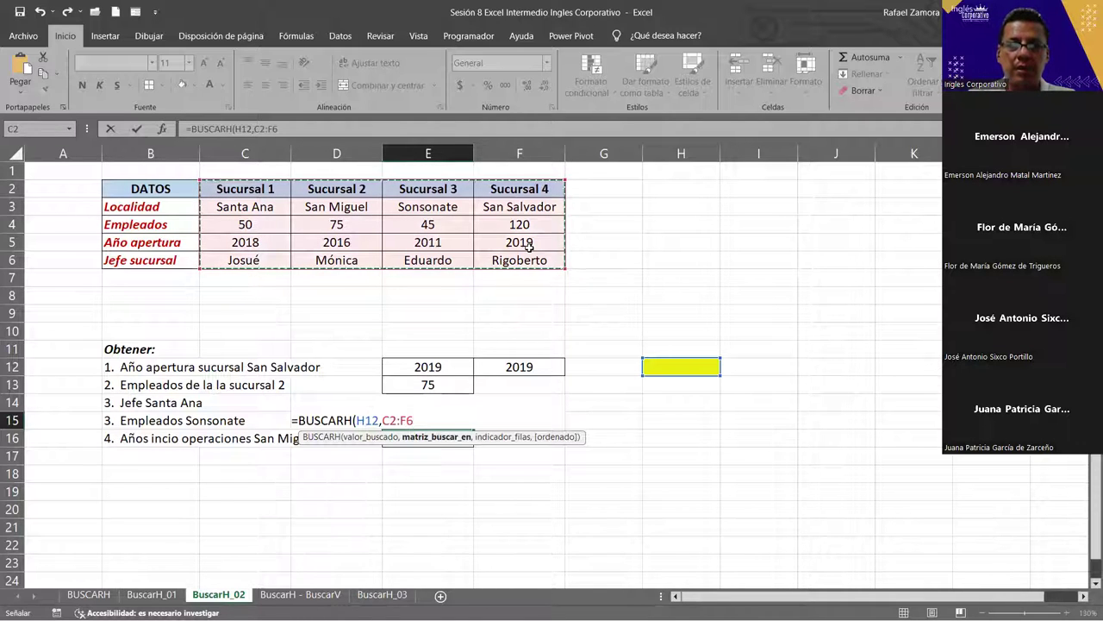
{"action": "type", "text": ","}
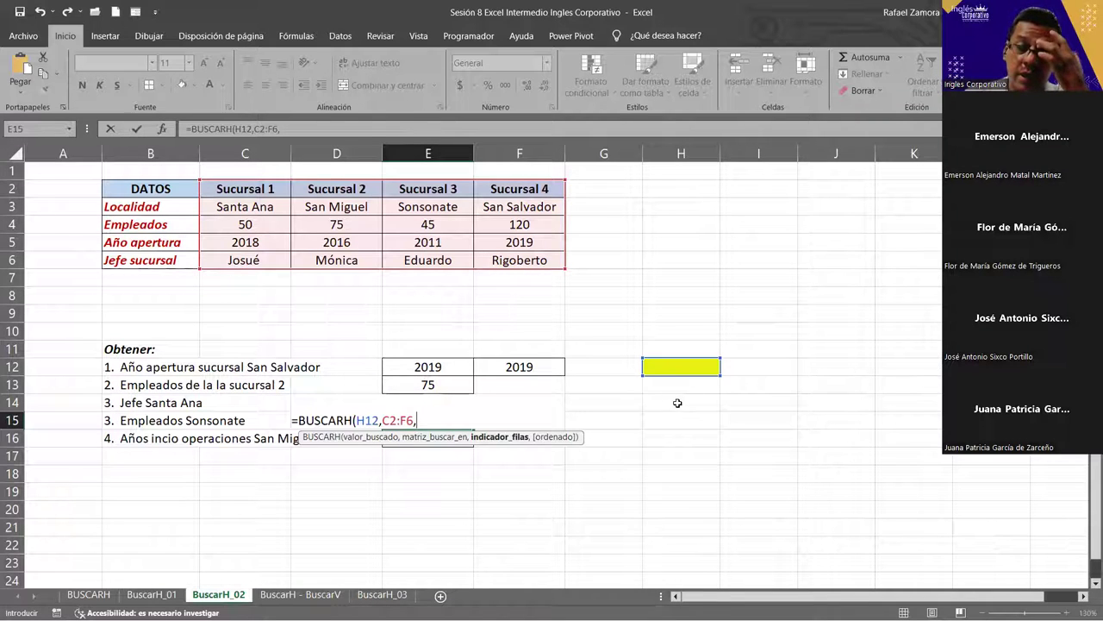
Complete E15 as =BUSCARH(H12,C2:F6,H14,FALSO).
{"action": "left_click", "coordinate": [677, 403]}
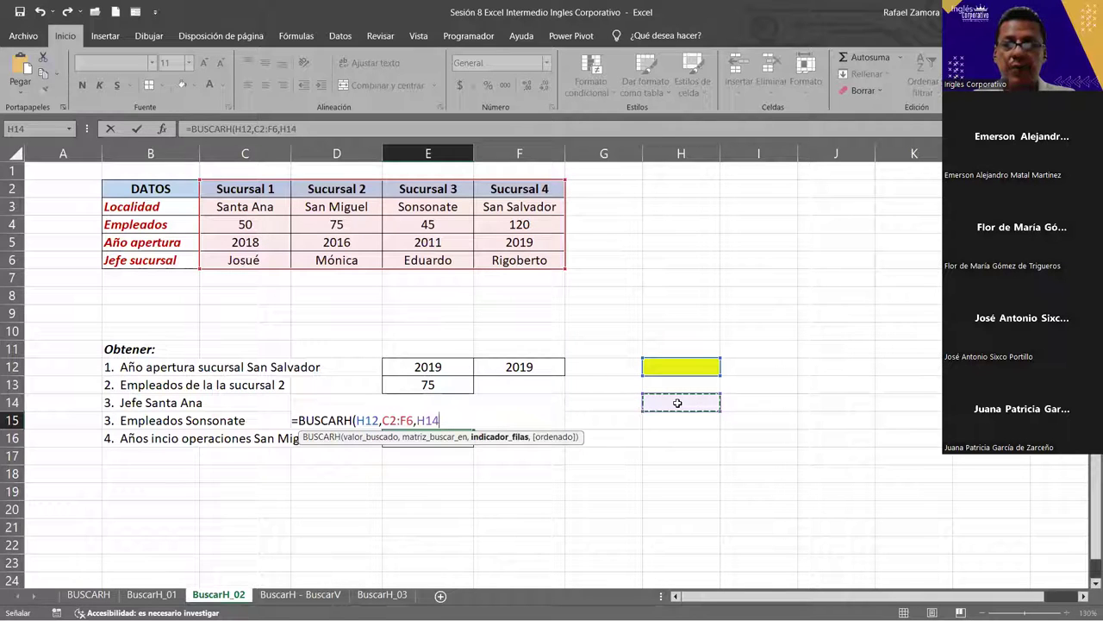
{"action": "type", "text": ","}
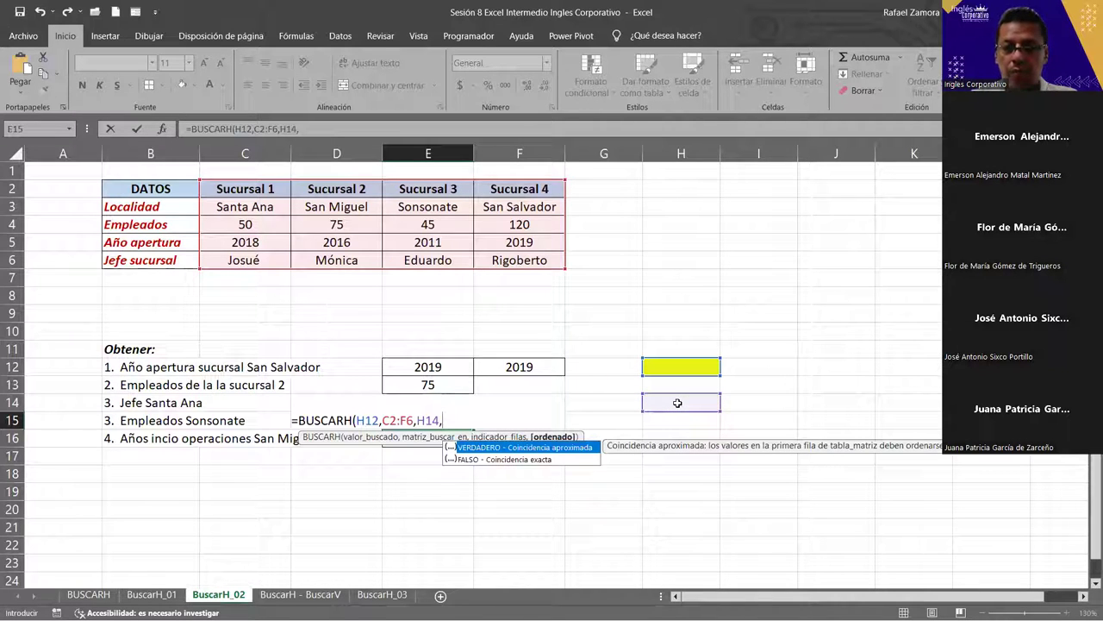
{"action": "key", "text": "Down"}
{"action": "key", "text": "Tab"}
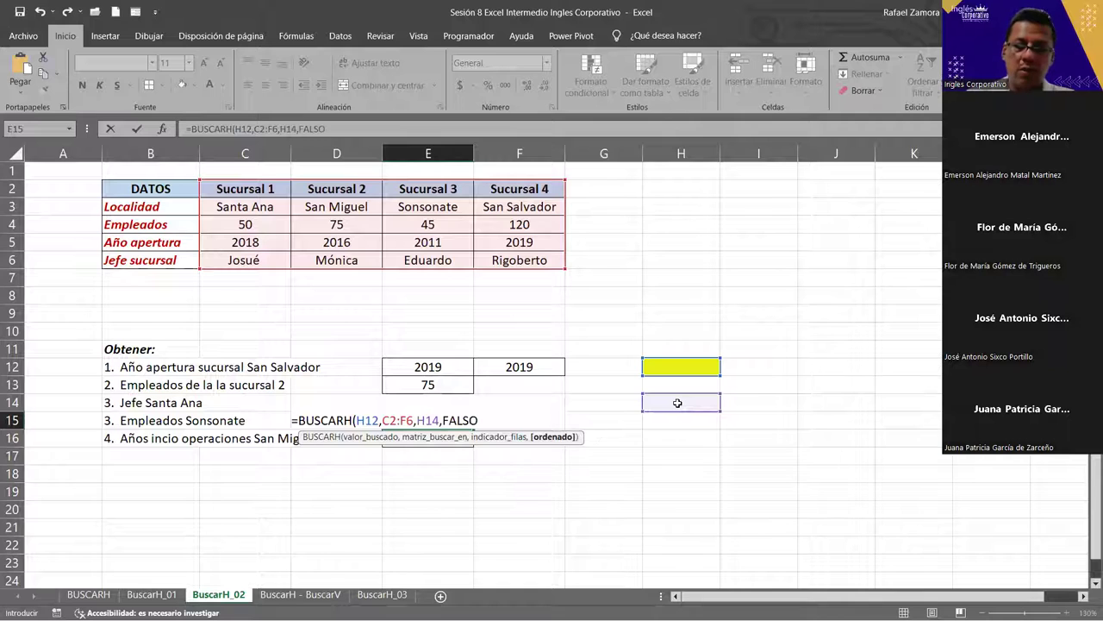
{"action": "type", "text": "("}
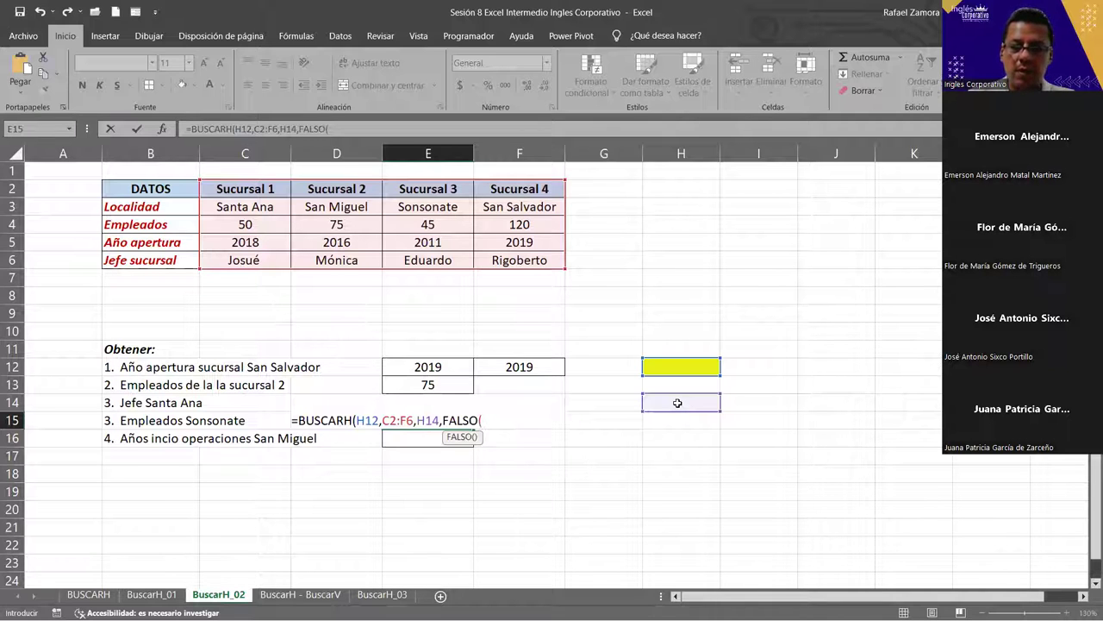
{"action": "key", "text": "Return"}
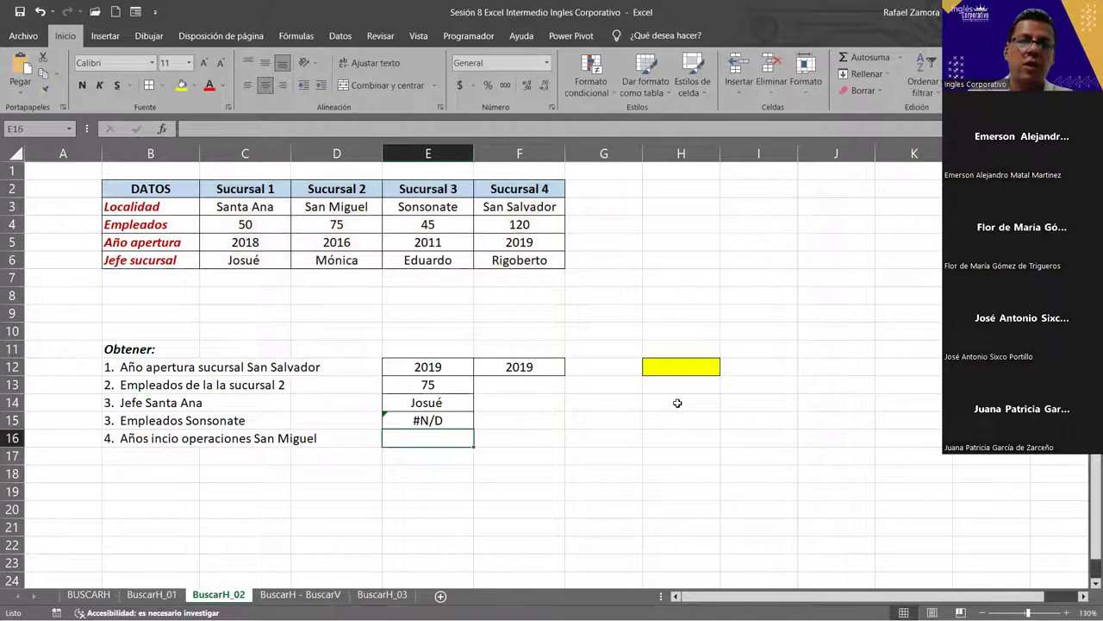
Shade H14 yellow, reconfirm E15's formula, and start typing "Sucursal 3" in H12.
{"action": "left_click", "coordinate": [681, 402]}
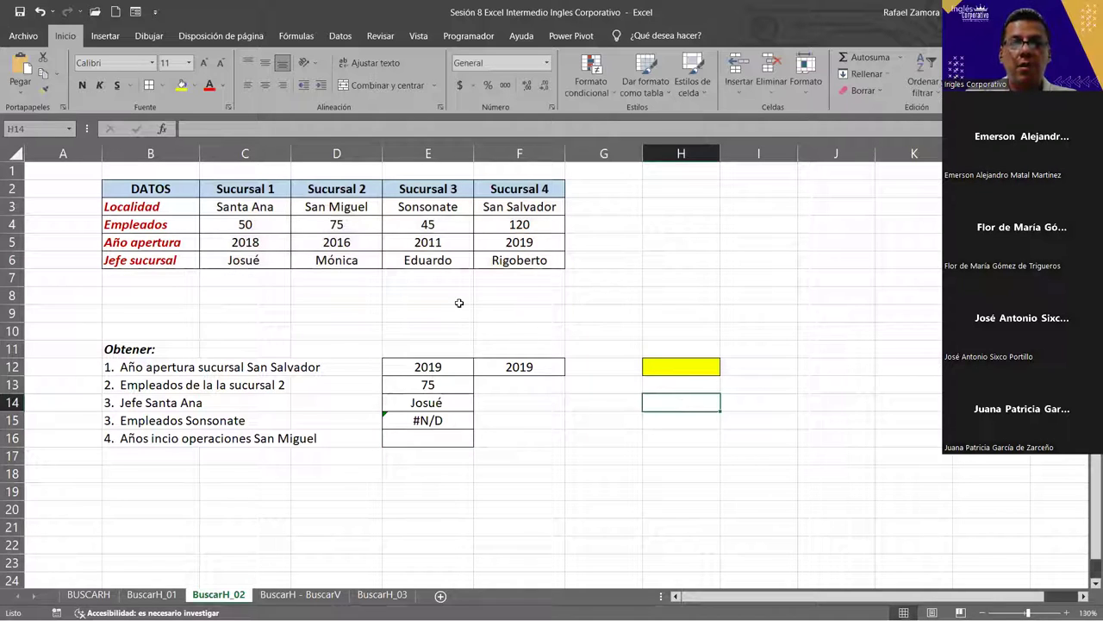
{"action": "left_click", "coordinate": [181, 84]}
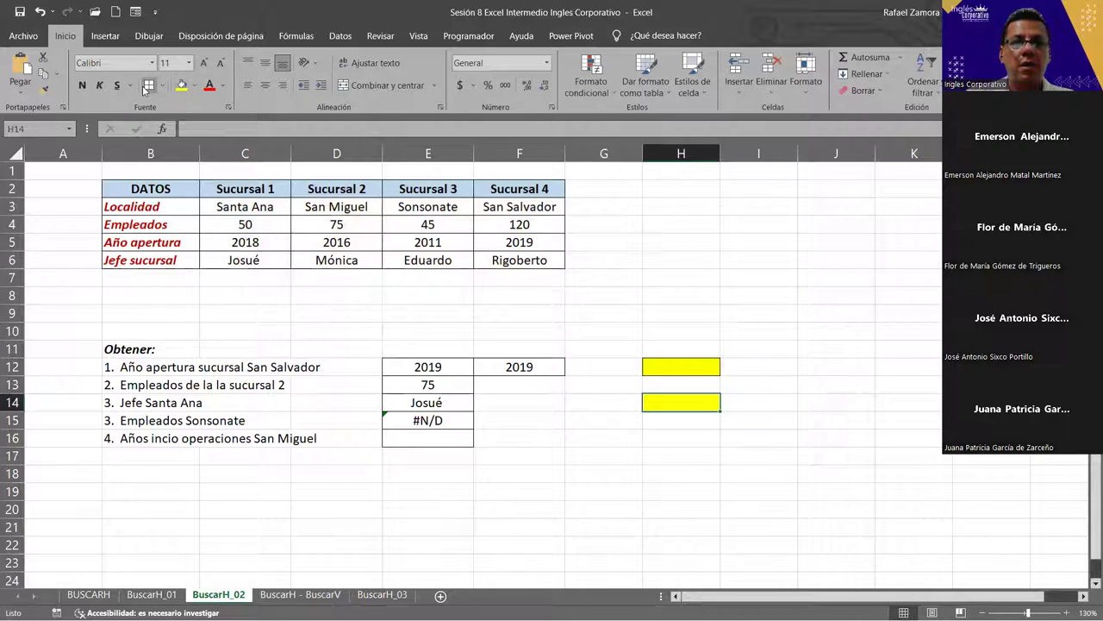
{"action": "left_click", "coordinate": [519, 437]}
{"action": "double_click", "coordinate": [454, 415]}
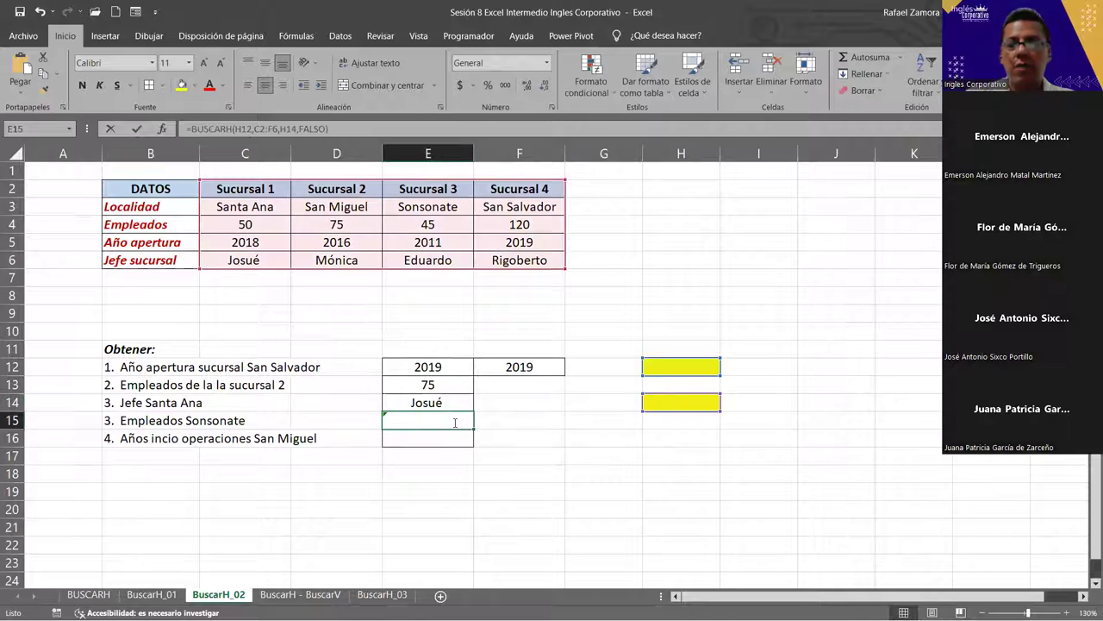
{"action": "key", "text": "Return"}
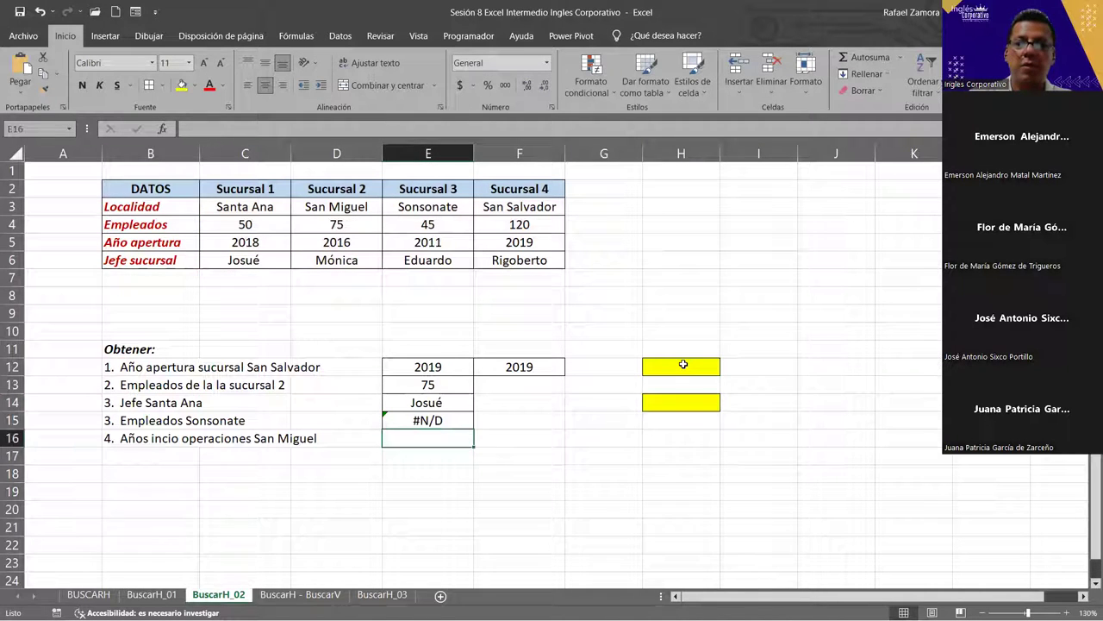
{"action": "left_click", "coordinate": [682, 365]}
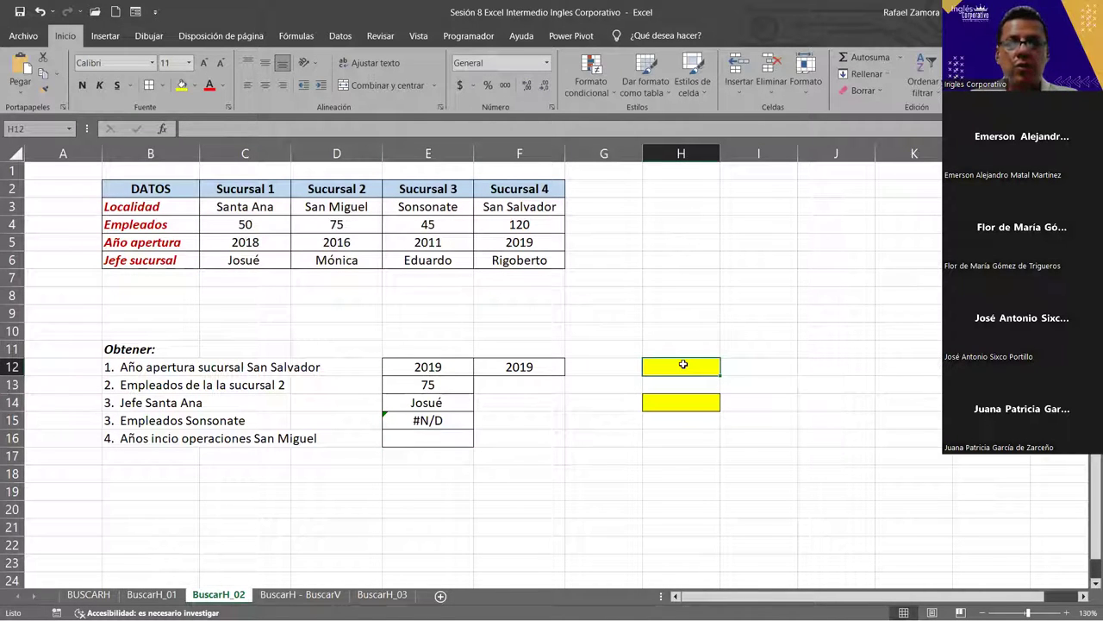
{"action": "type", "text": "Sucursal 3"}
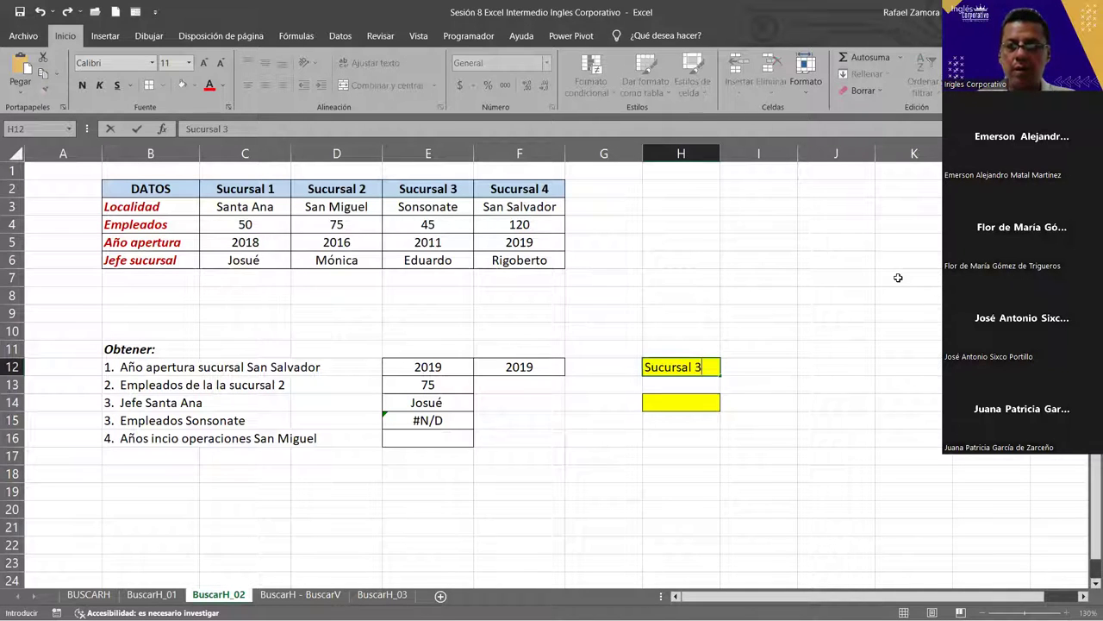
Confirm Sucursal 3 in H12 and enter row number 3 in H14.
{"action": "key", "text": "Return"}
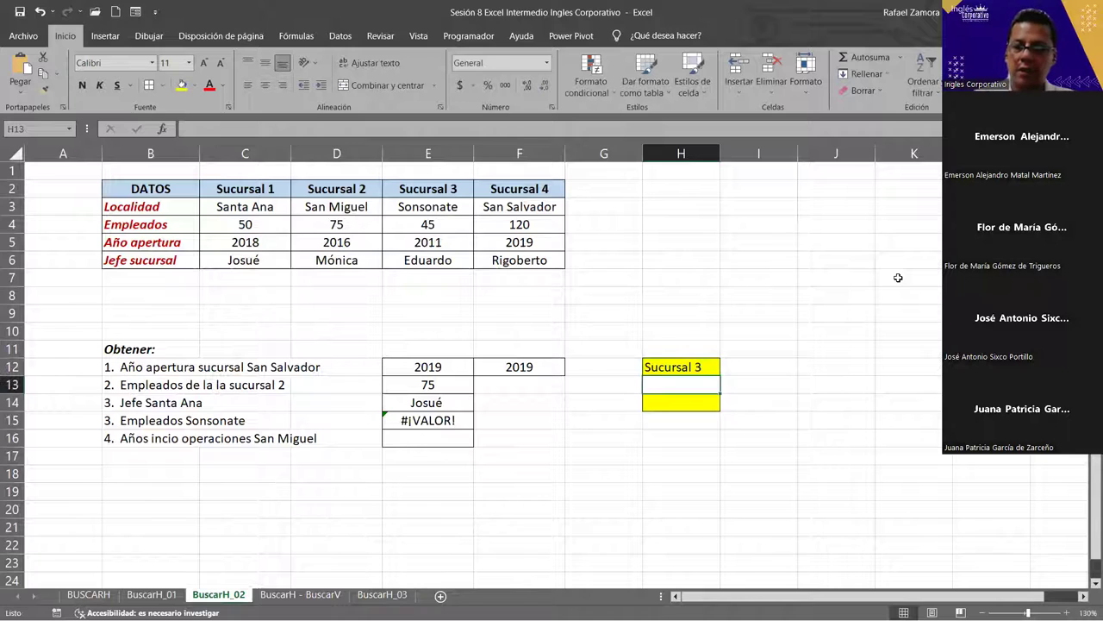
{"action": "key", "text": "Down"}
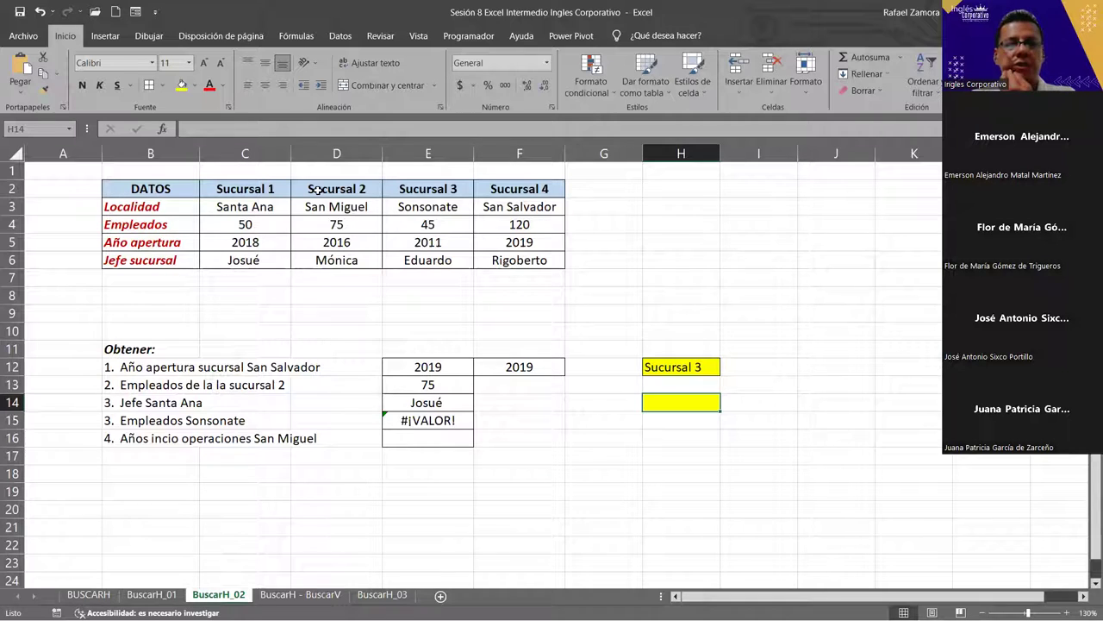
{"action": "type", "text": "3"}
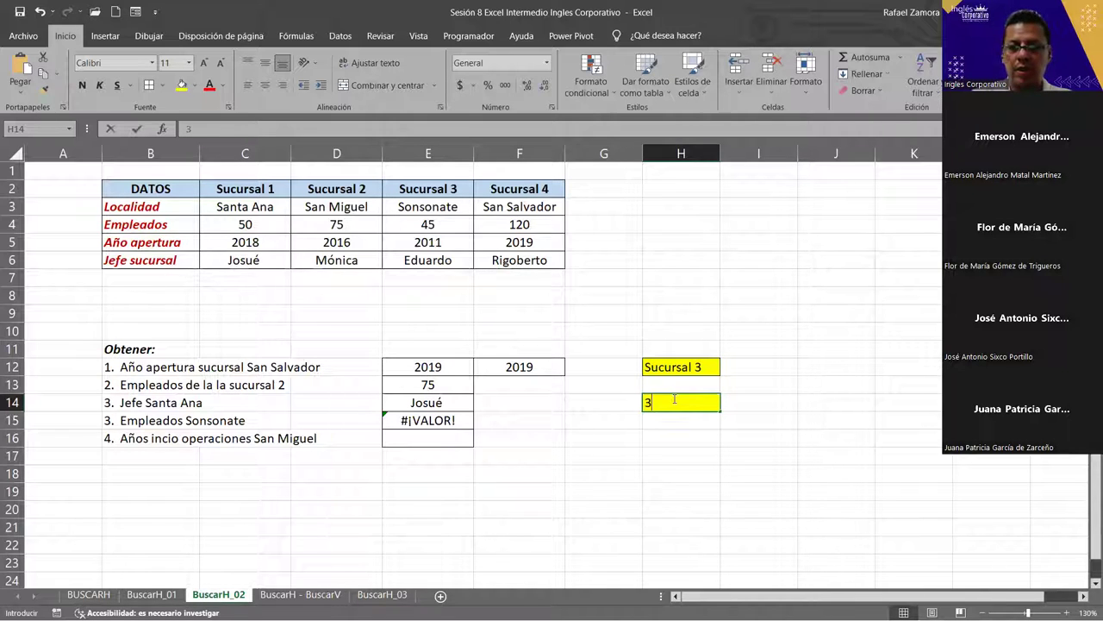
{"action": "left_click", "coordinate": [672, 398]}
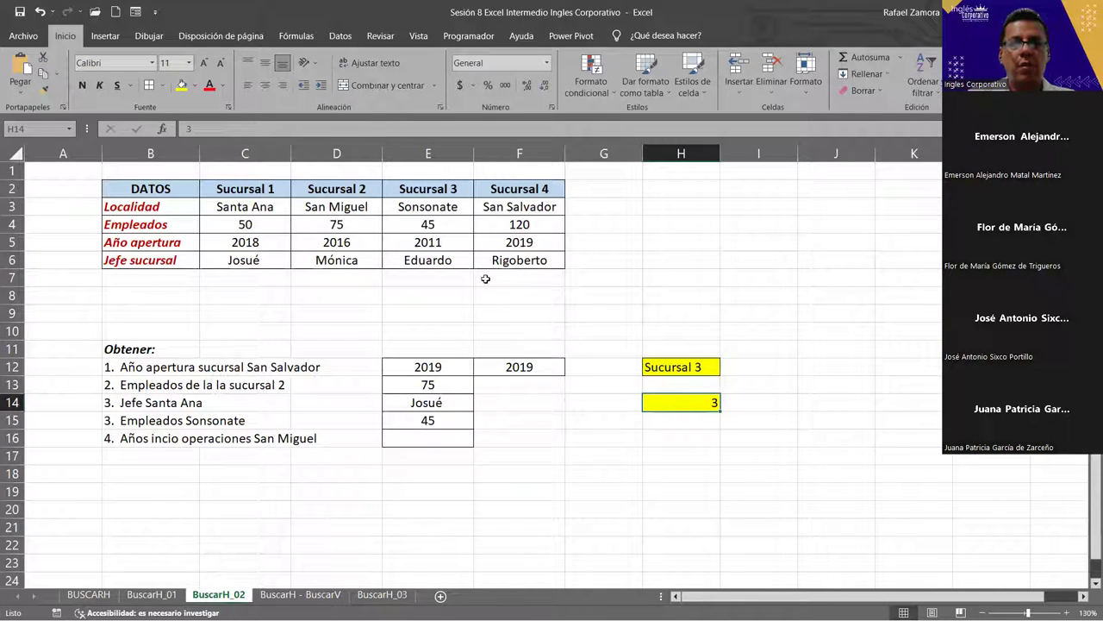
Change the branch in H12 from Sucursal 3 to Sucursal 1.
{"action": "left_click", "coordinate": [697, 366]}
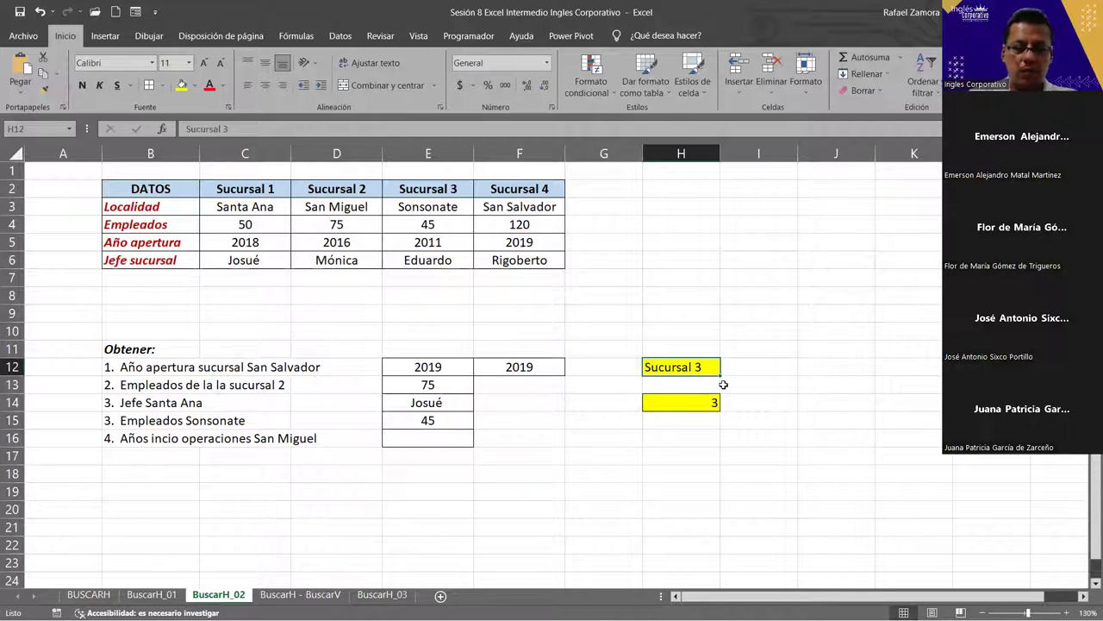
{"action": "double_click", "coordinate": [708, 367]}
{"action": "key", "text": "BackSpace"}
{"action": "type", "text": "1"}
{"action": "key", "text": "Return"}
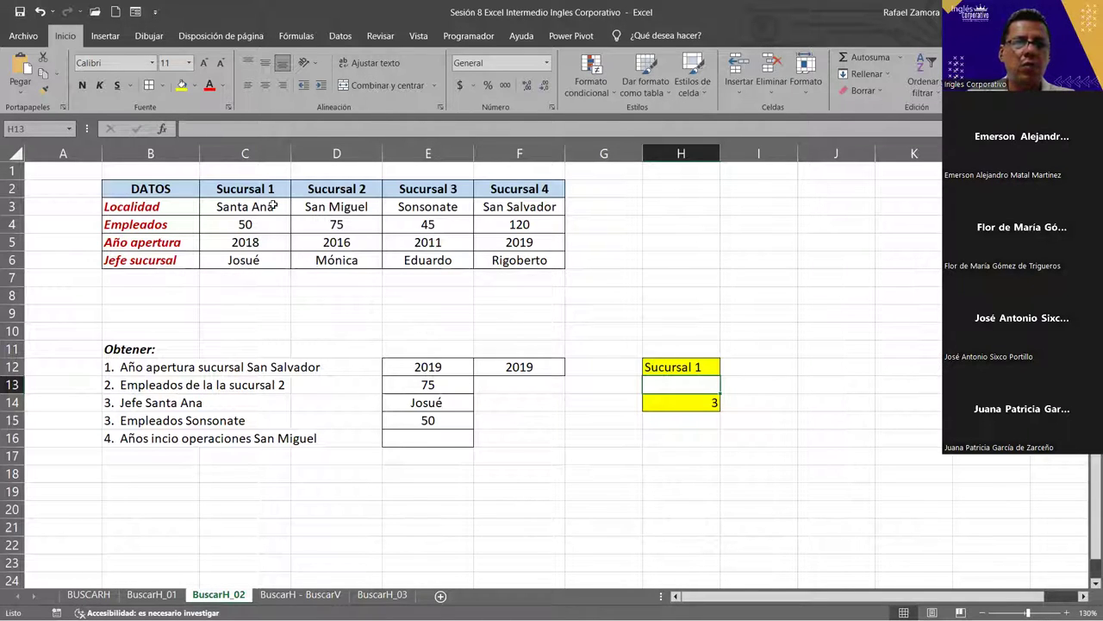
Set H14's row number to 4, after briefly trying 5.
{"action": "left_click", "coordinate": [681, 403]}
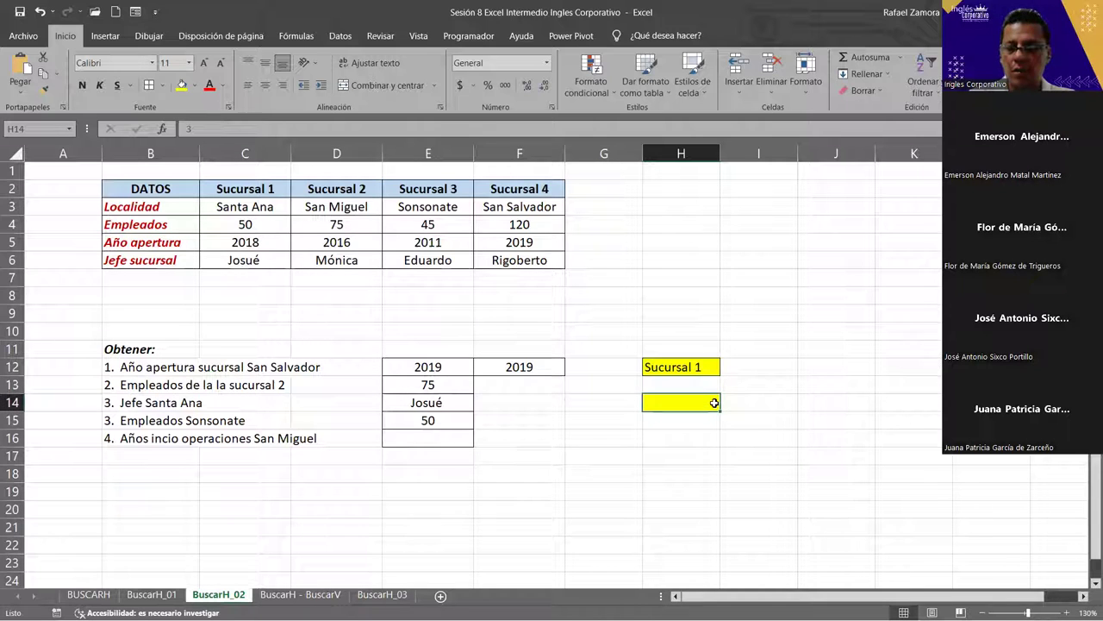
{"action": "type", "text": "5"}
{"action": "key", "text": "Return"}
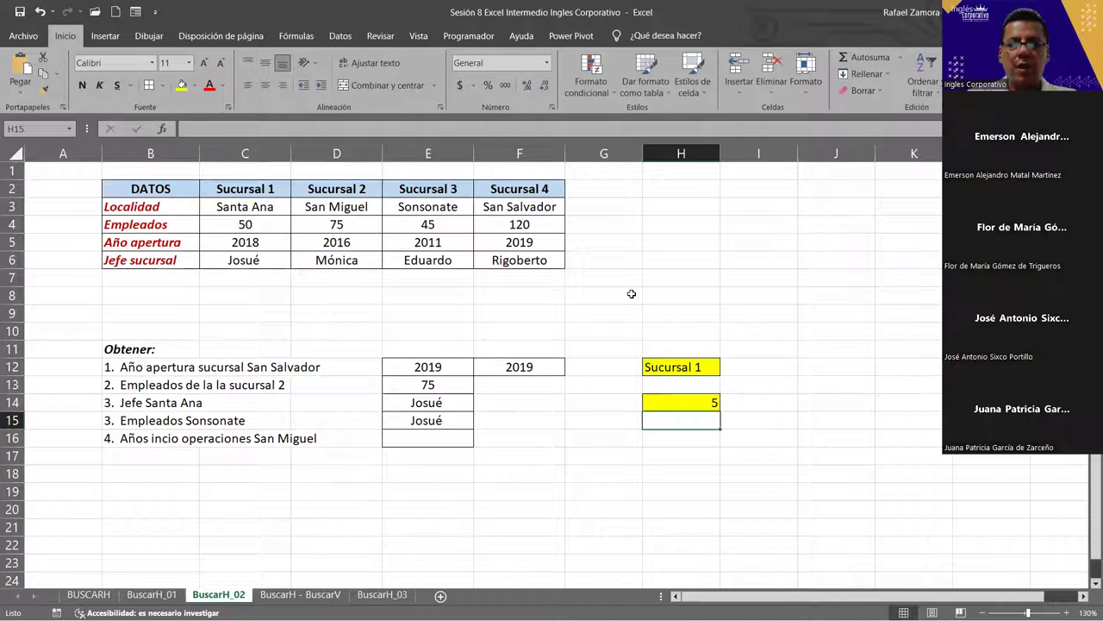
{"action": "left_click", "coordinate": [696, 404]}
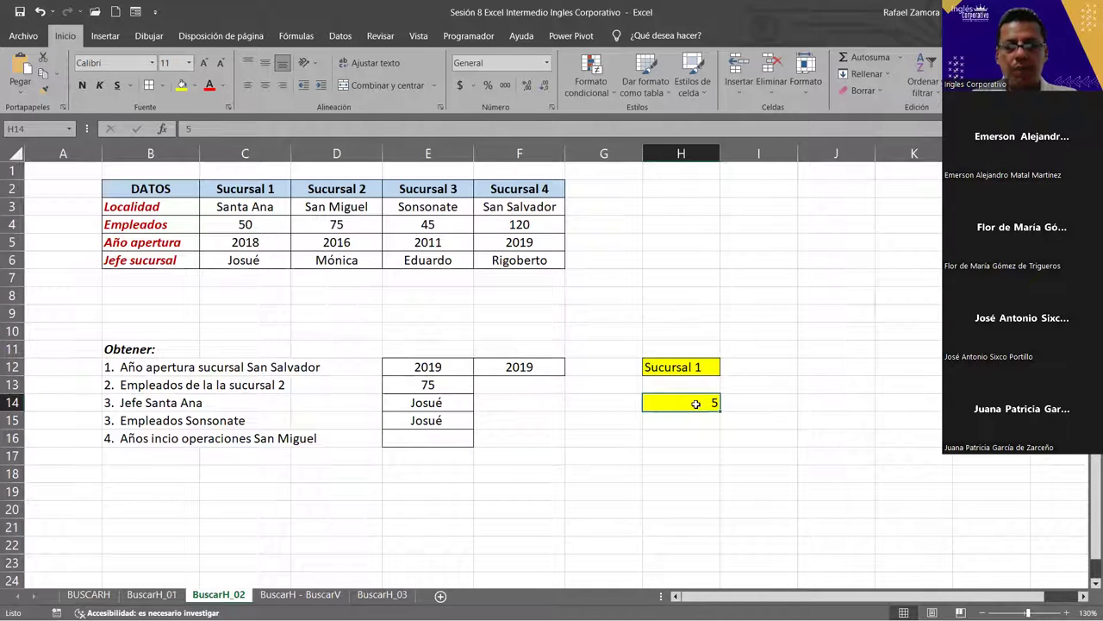
{"action": "type", "text": "4"}
{"action": "key", "text": "Return"}
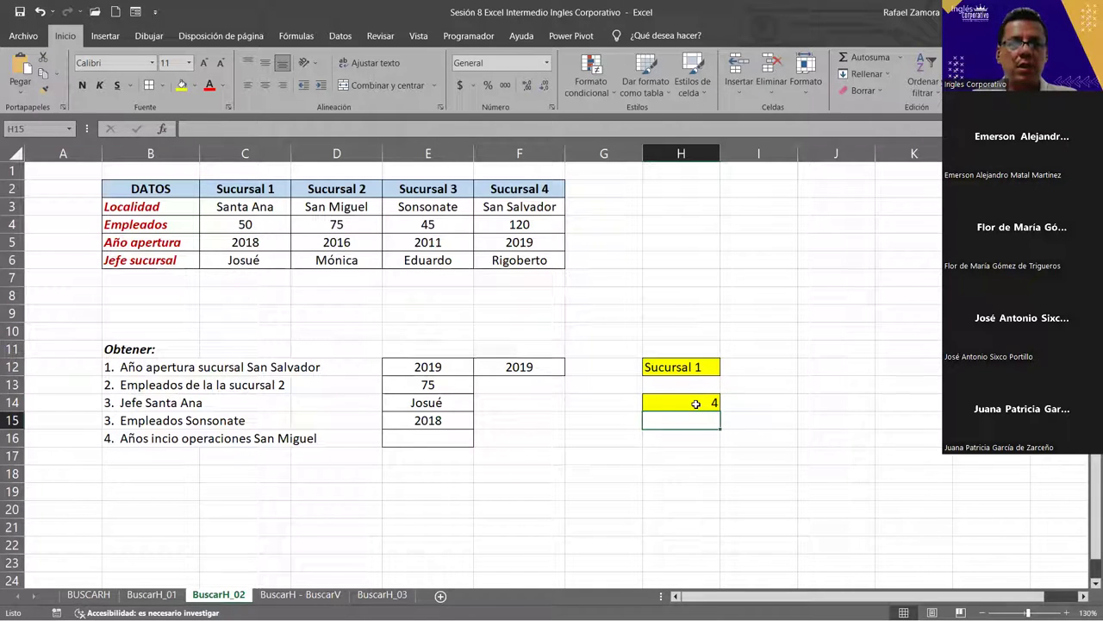
Check Sucursal 1's opening year in C5 against the branch in H12.
{"action": "left_click", "coordinate": [279, 240]}
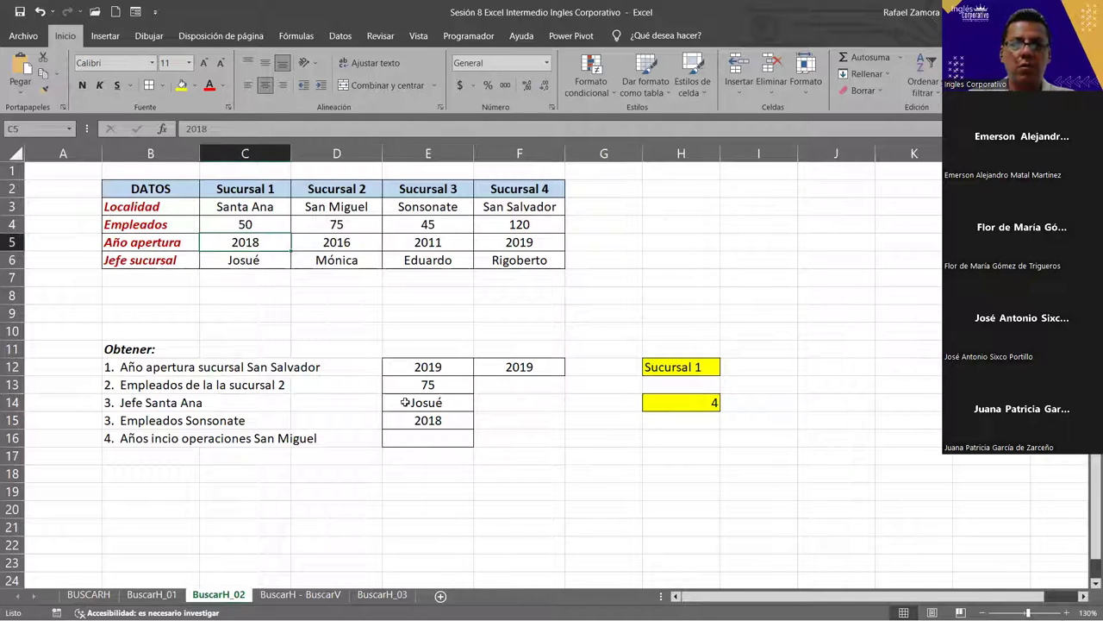
{"action": "left_click", "coordinate": [681, 369]}
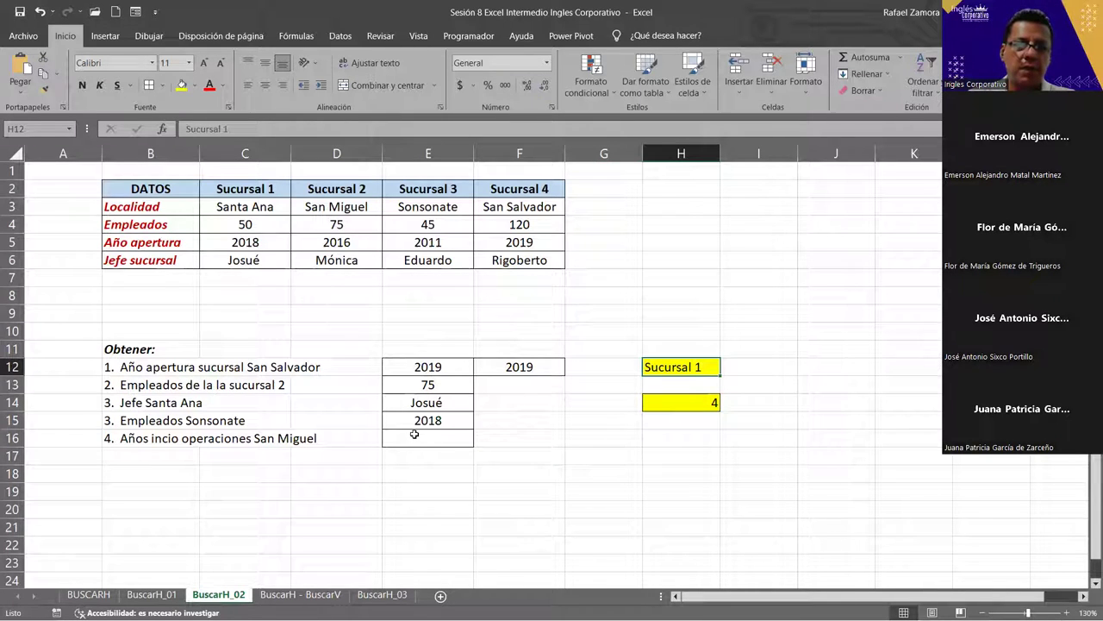
{"action": "left_click", "coordinate": [431, 508]}
{"action": "left_click", "coordinate": [433, 436]}
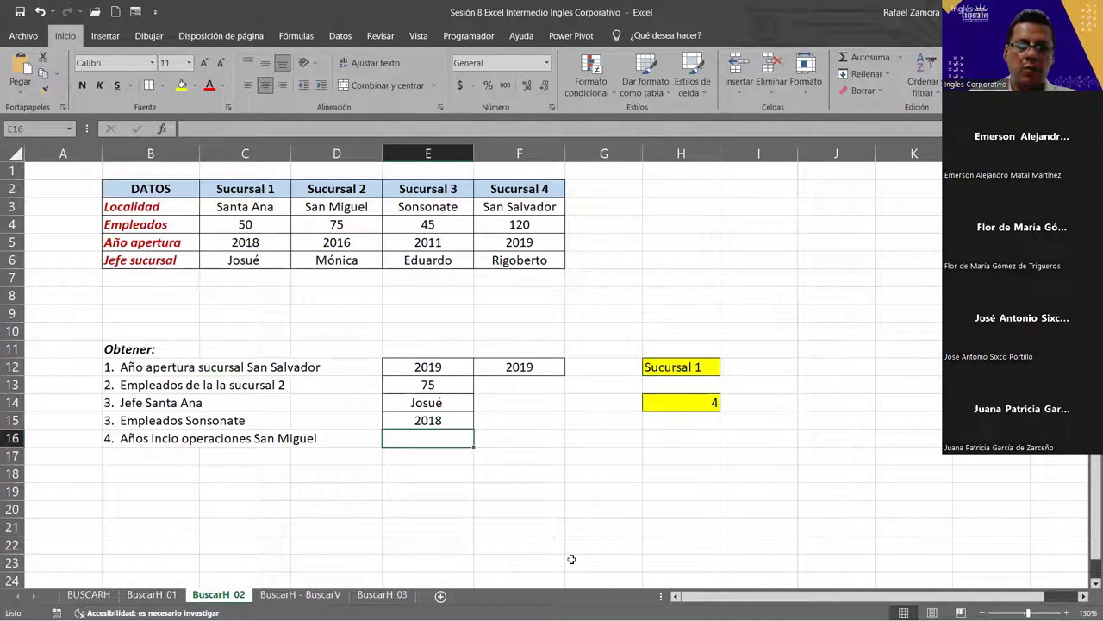
Enter =BUSCARH(H12,C2:F6,4,0) in E16 to return the opening year 2018.
{"action": "type", "text": ")"}
{"action": "type", "text": "="}
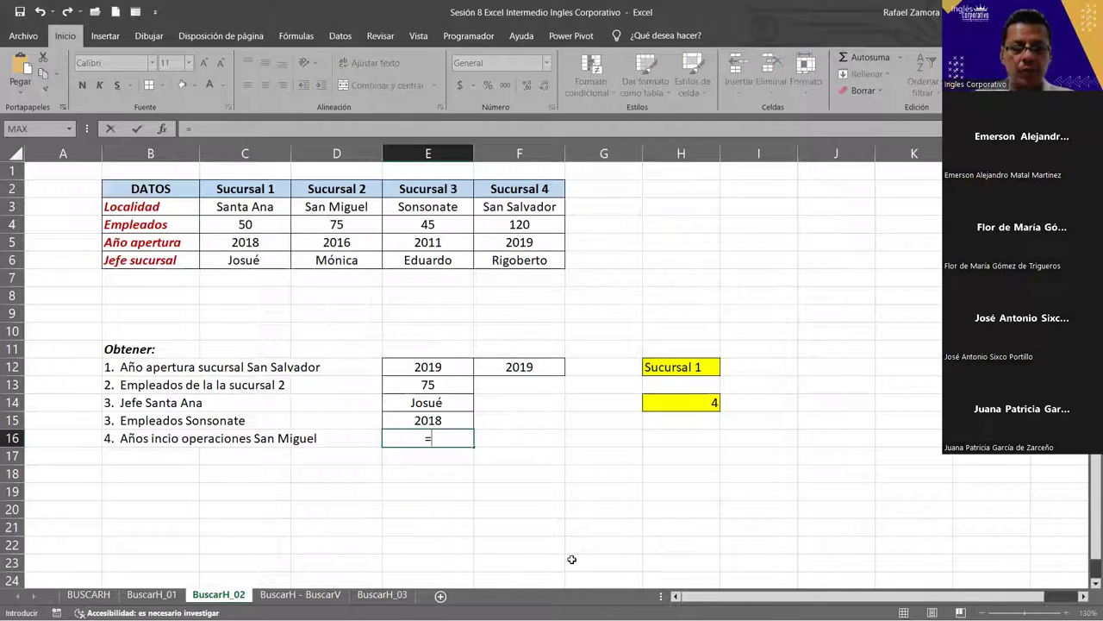
{"action": "type", "text": "buscar"}
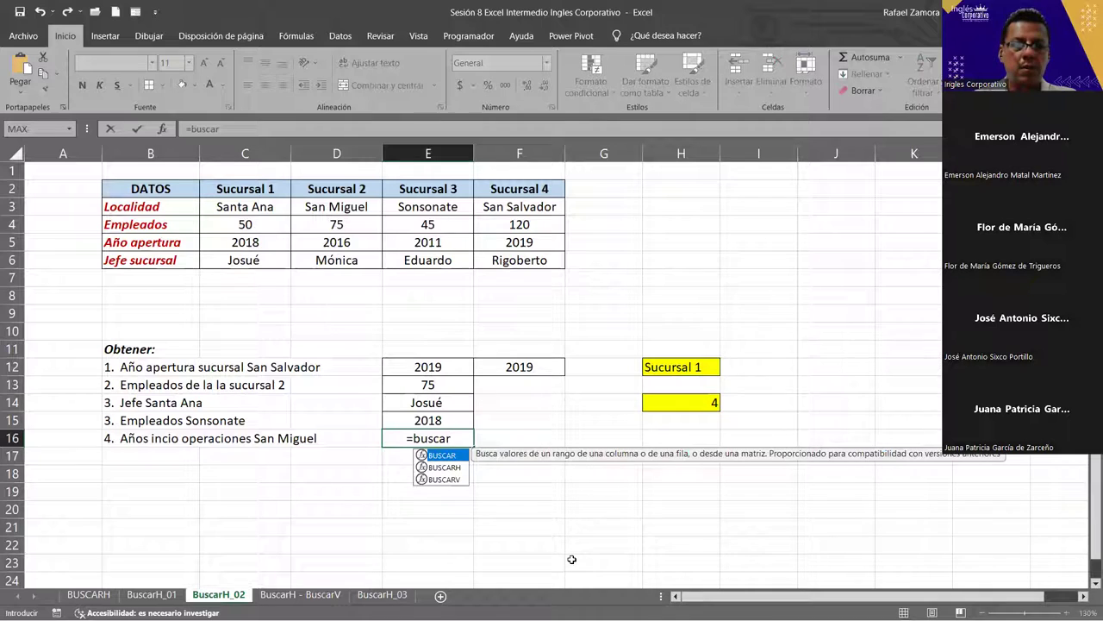
{"action": "type", "text": "h"}
{"action": "key", "text": "Tab"}
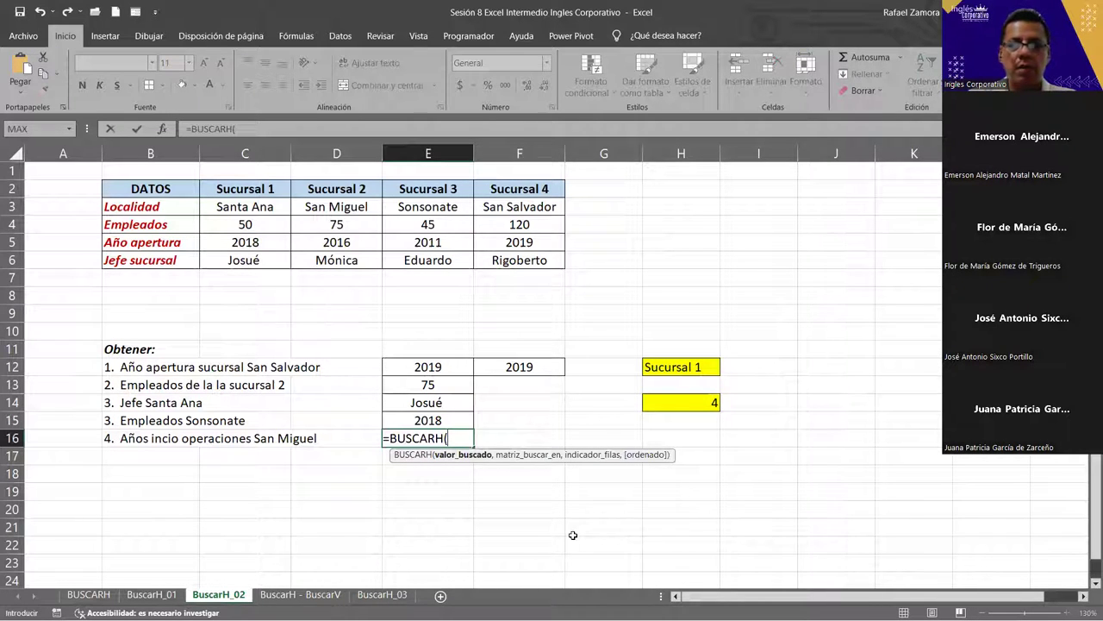
{"action": "left_click", "coordinate": [715, 369]}
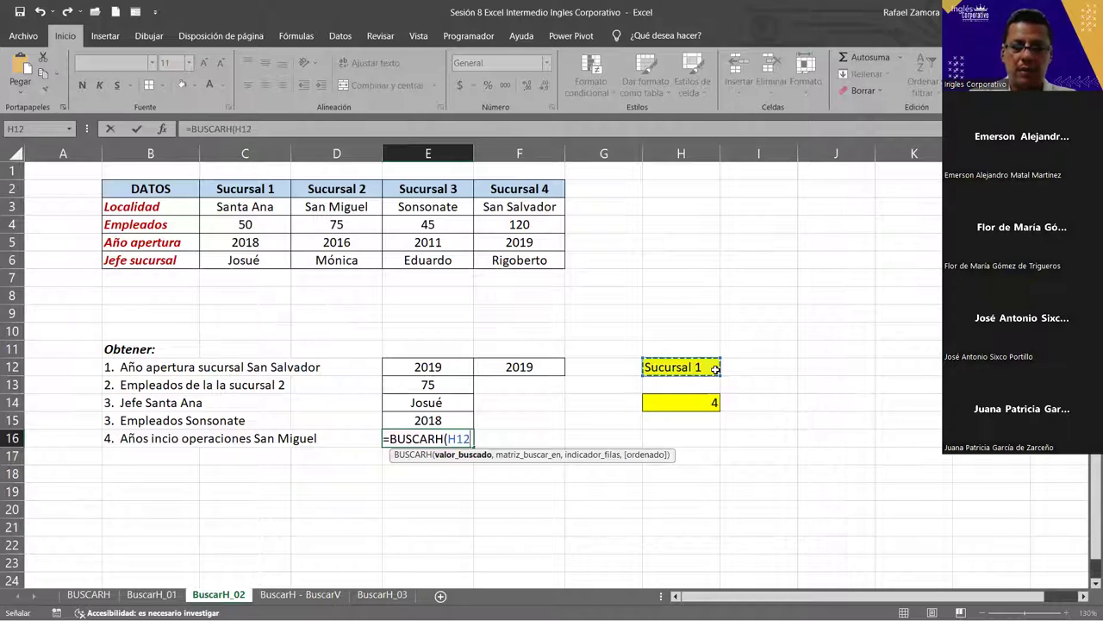
{"action": "type", "text": ","}
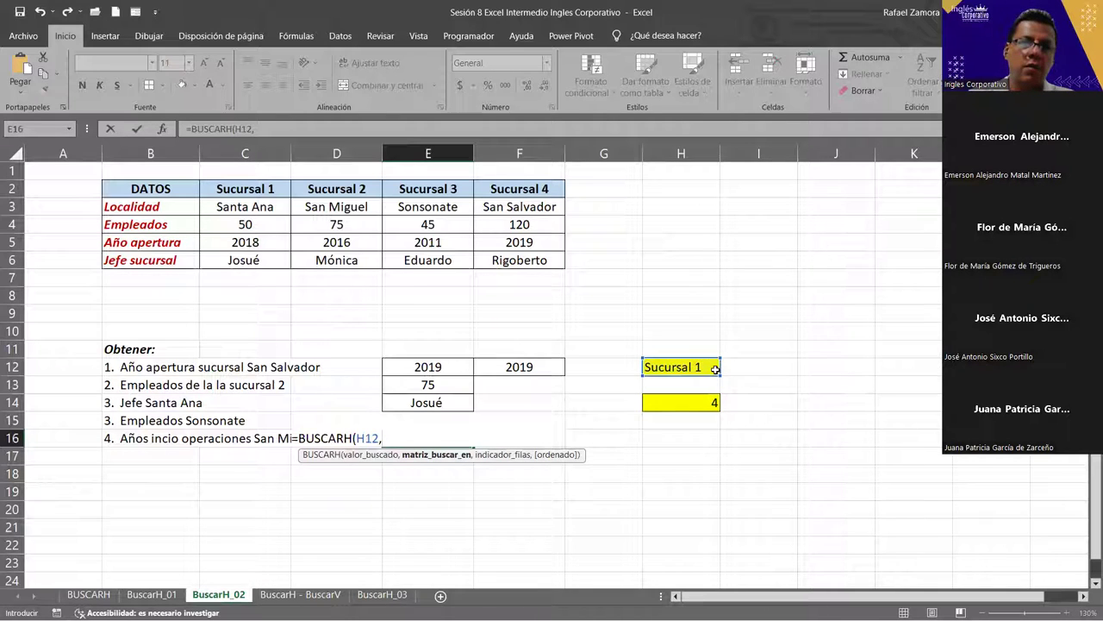
{"action": "left_click", "coordinate": [243, 189]}
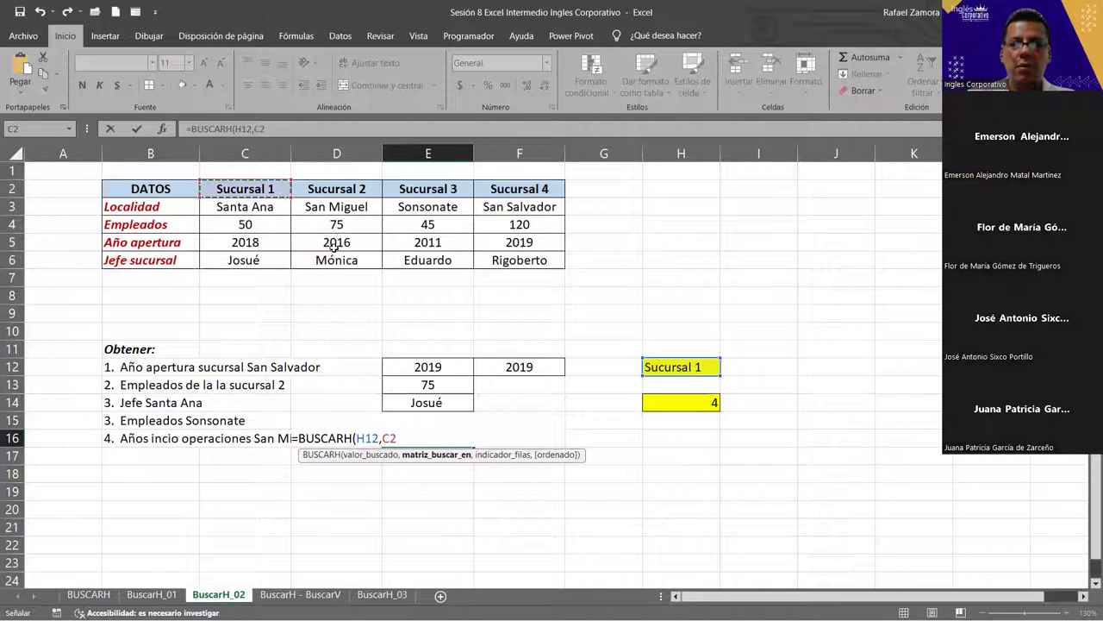
{"action": "left_click", "coordinate": [538, 259], "text": "shift"}
{"action": "type", "text": ","}
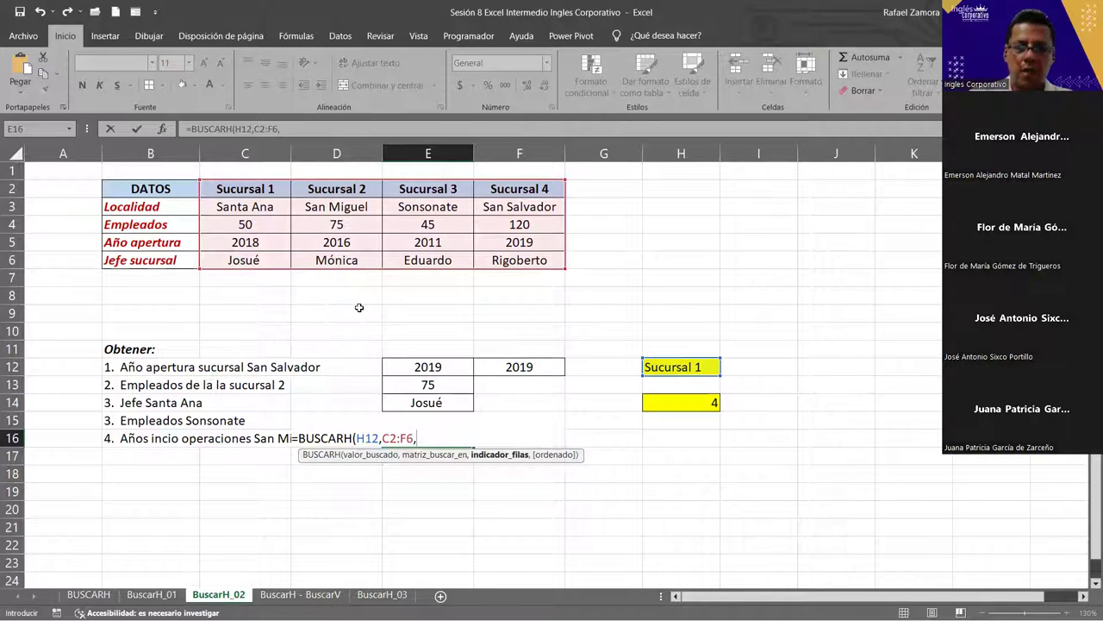
{"action": "type", "text": "4"}
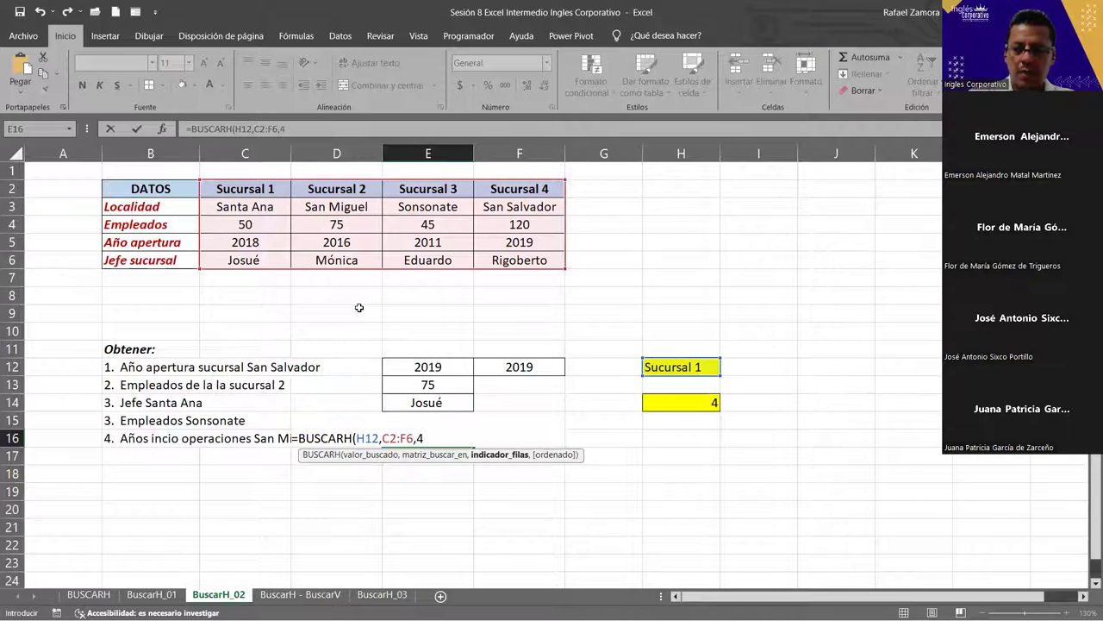
{"action": "type", "text": ",0("}
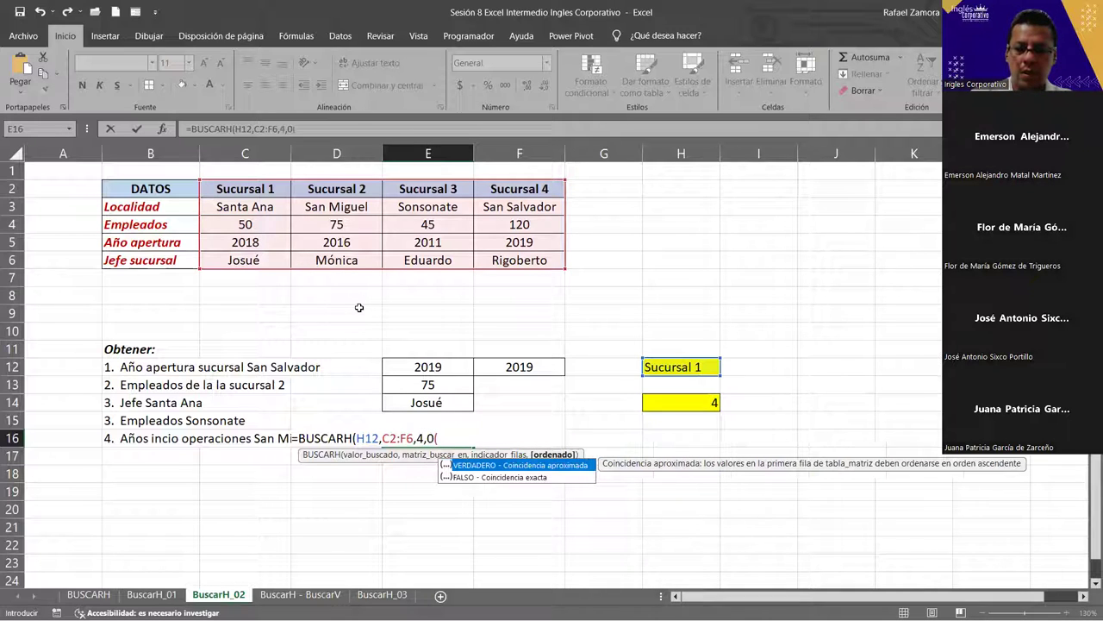
{"action": "key", "text": "Return"}
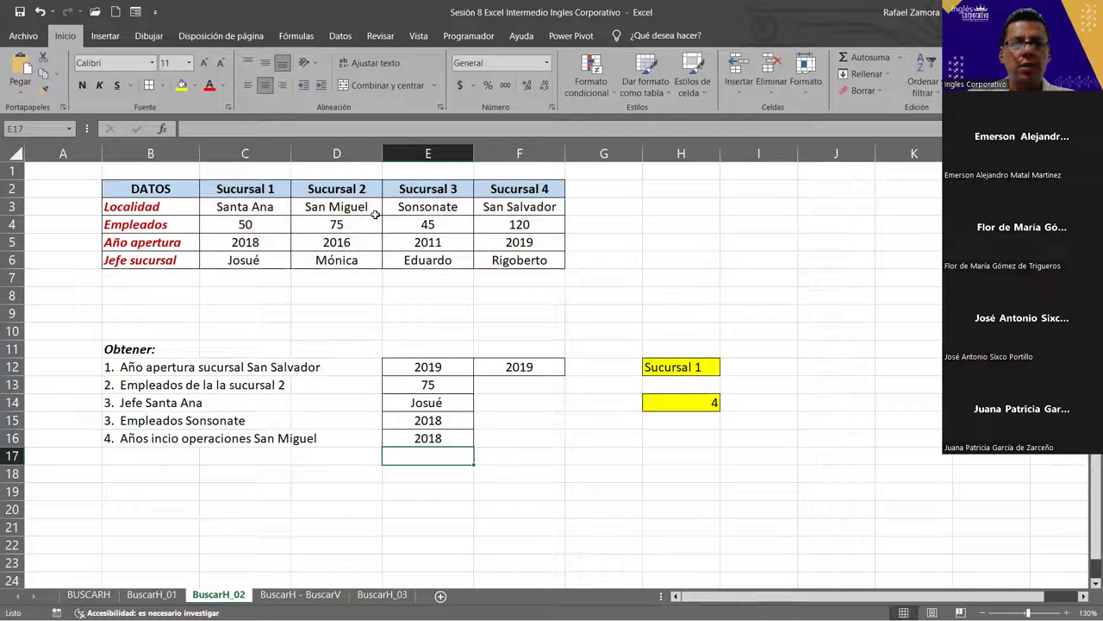
Review the BUSCARH formula in E16 without changing it.
{"action": "left_click", "coordinate": [418, 431]}
{"action": "double_click", "coordinate": [422, 439]}
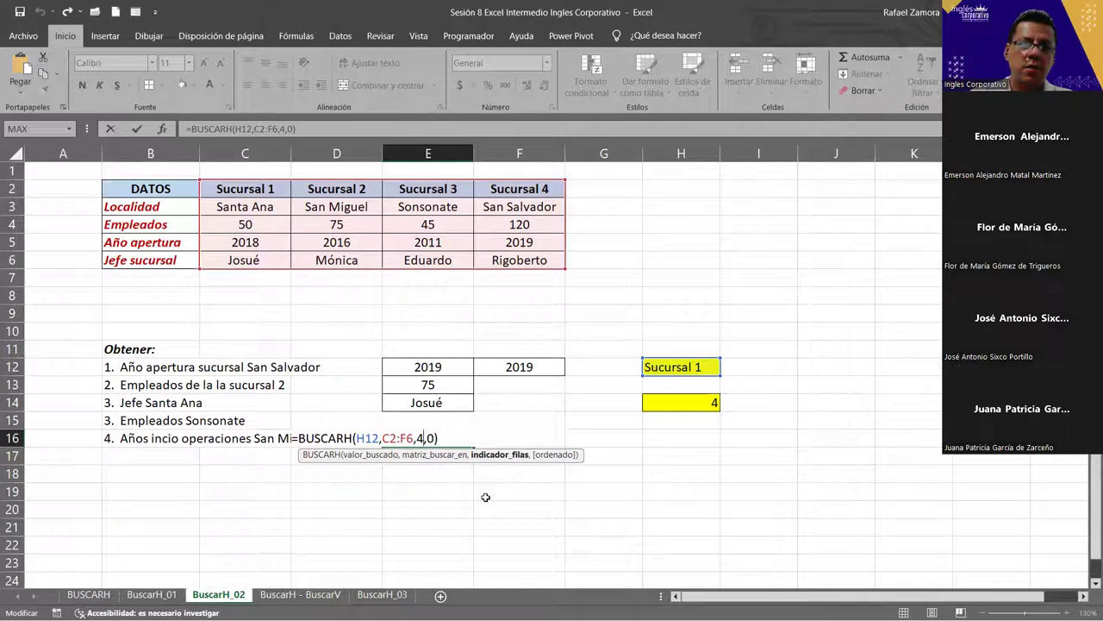
{"action": "key", "text": "Return"}
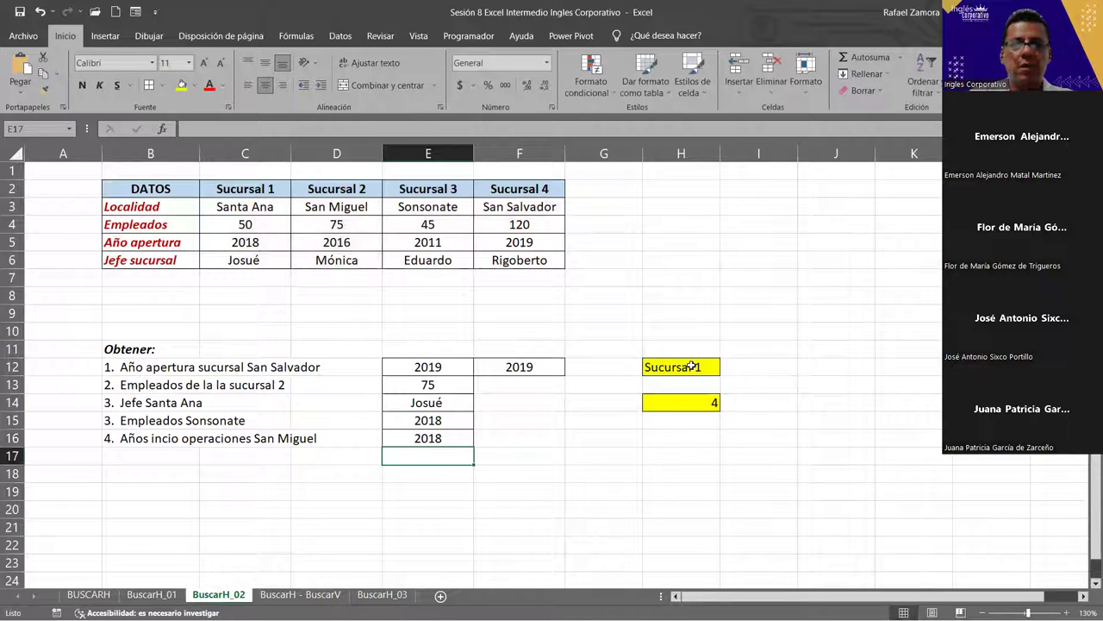
Change the branch in H12 to Sucursal 2 so the lookups show 2016.
{"action": "double_click", "coordinate": [692, 367]}
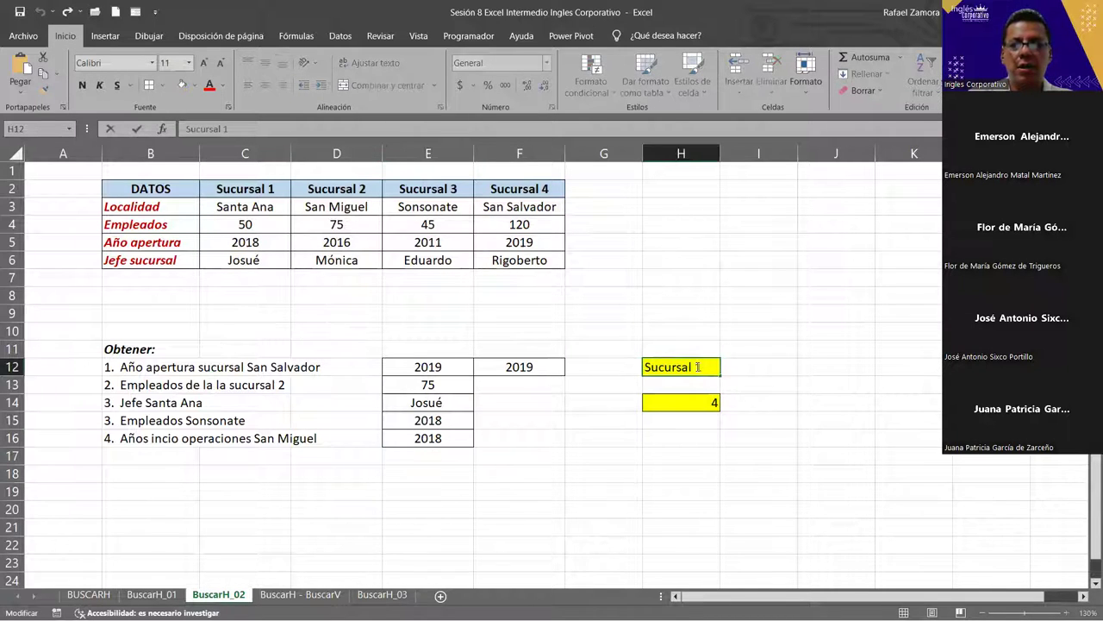
{"action": "type", "text": "2"}
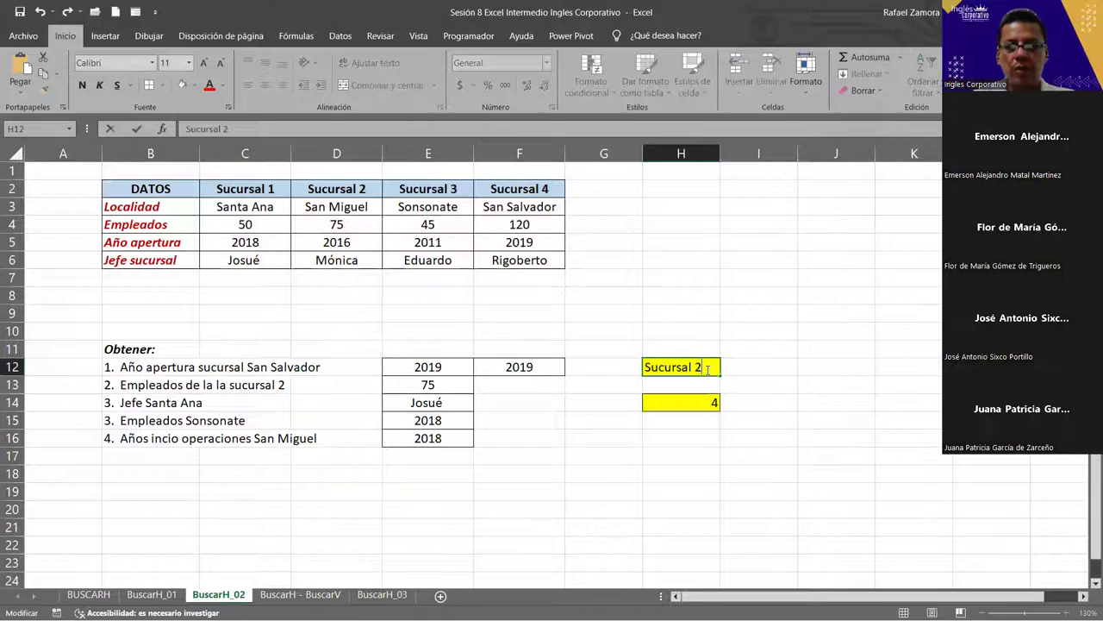
{"action": "key", "text": "Return"}
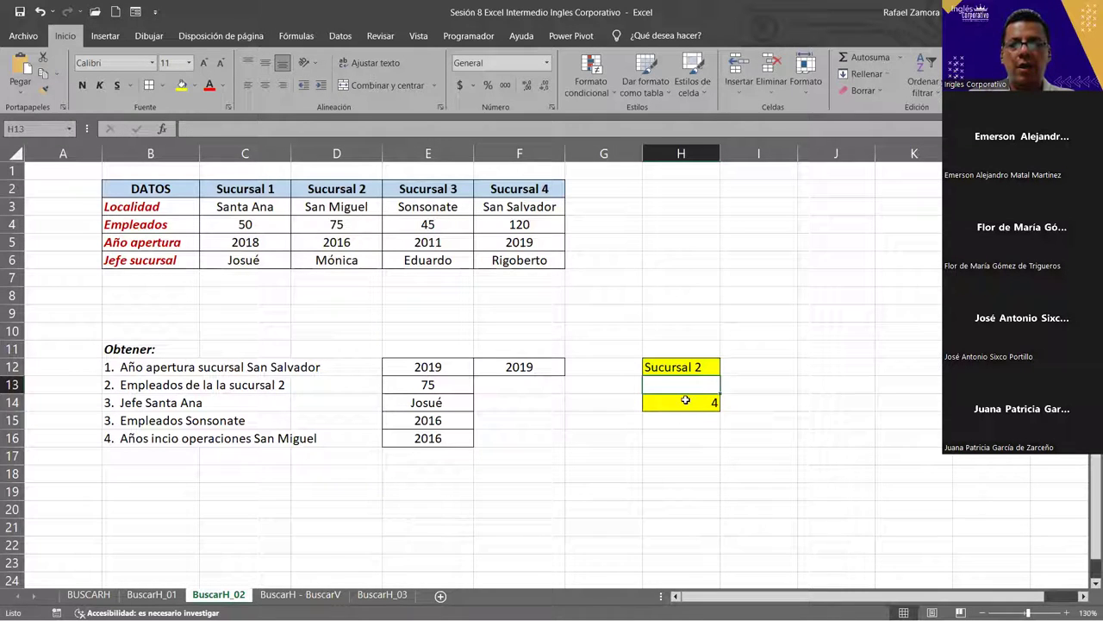
{"action": "left_click", "coordinate": [689, 402]}
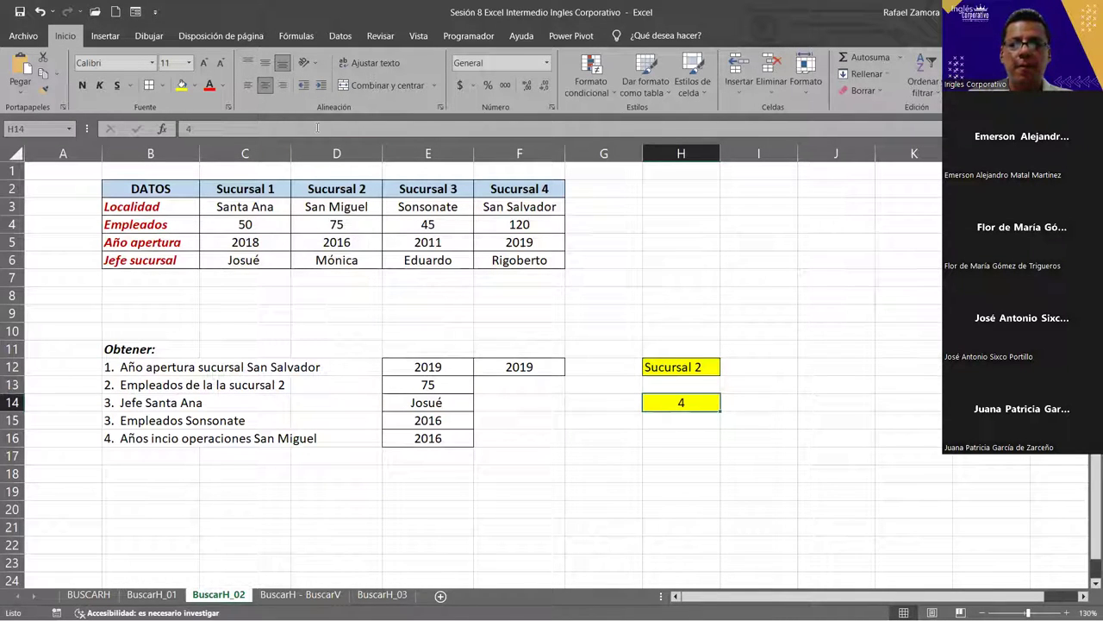
{"action": "left_click", "coordinate": [801, 564]}
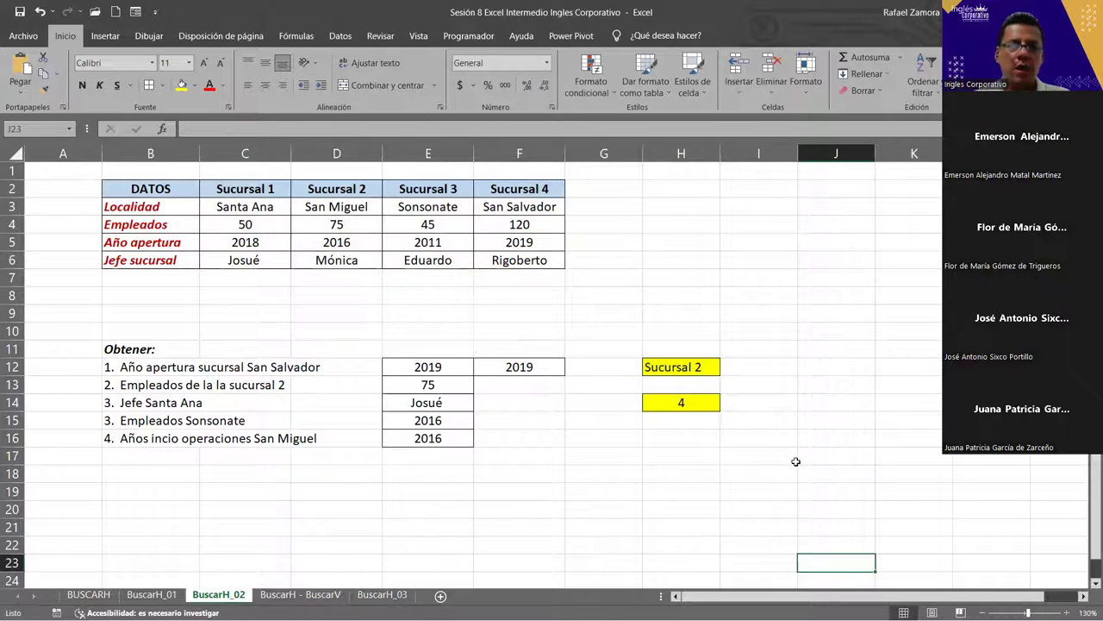
{"action": "double_click", "coordinate": [436, 365]}
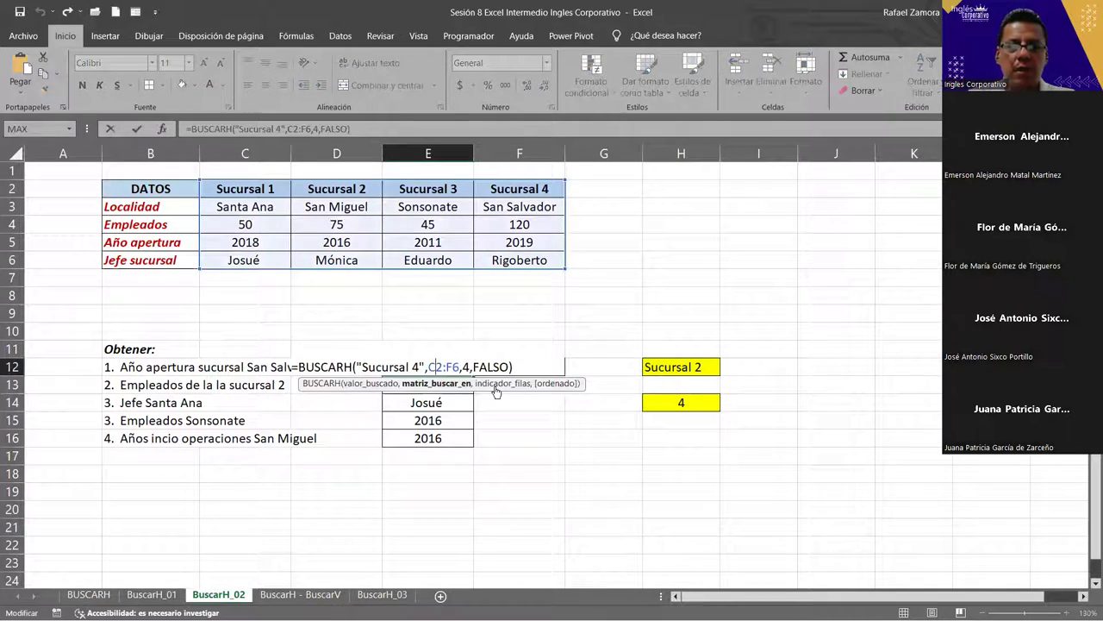
{"action": "left_click", "coordinate": [449, 389]}
{"action": "double_click", "coordinate": [450, 389]}
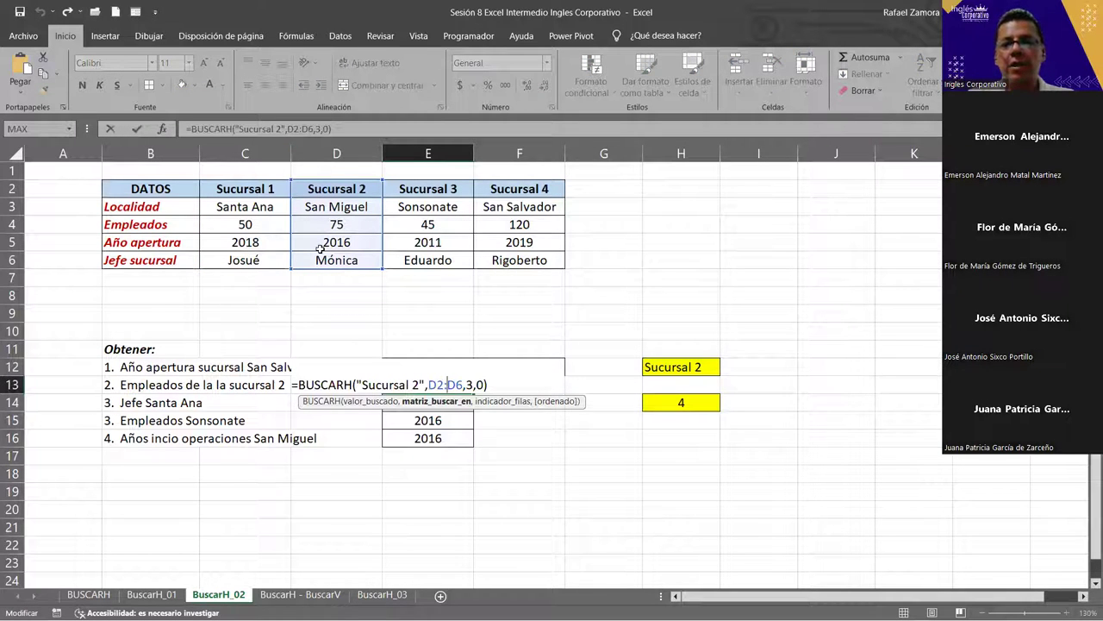
{"action": "double_click", "coordinate": [448, 403]}
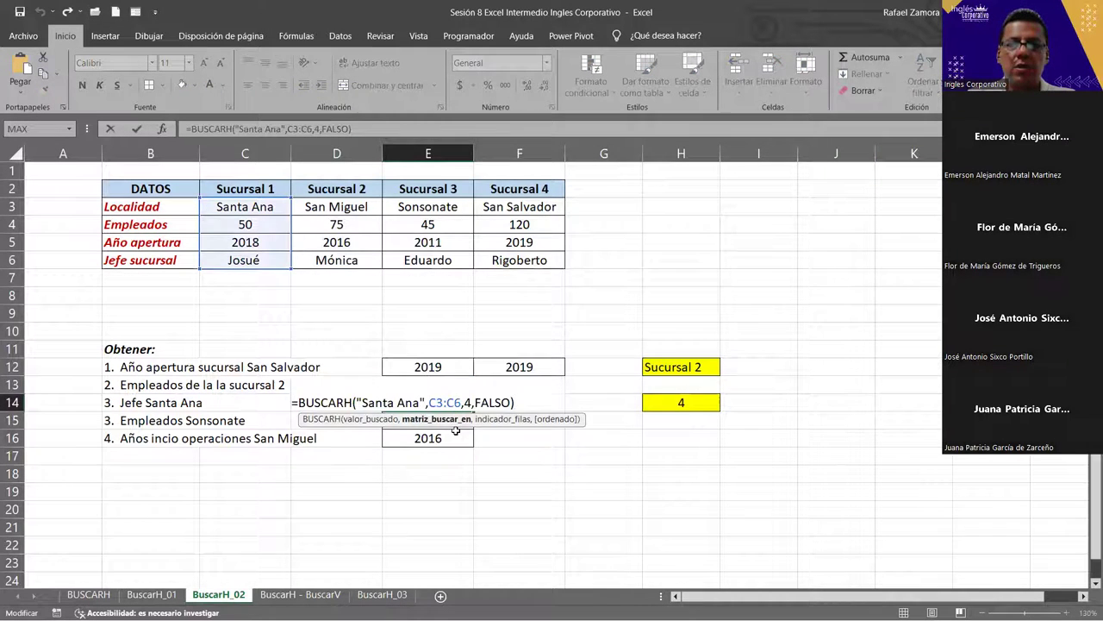
{"action": "double_click", "coordinate": [459, 420]}
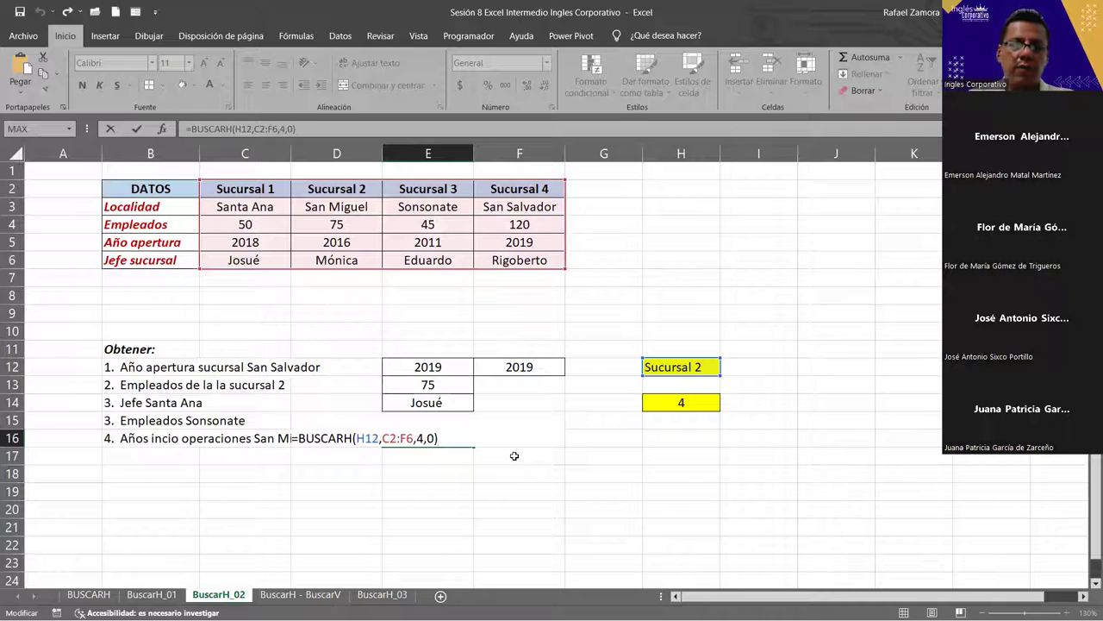
{"action": "key", "text": "ctrl+Return"}
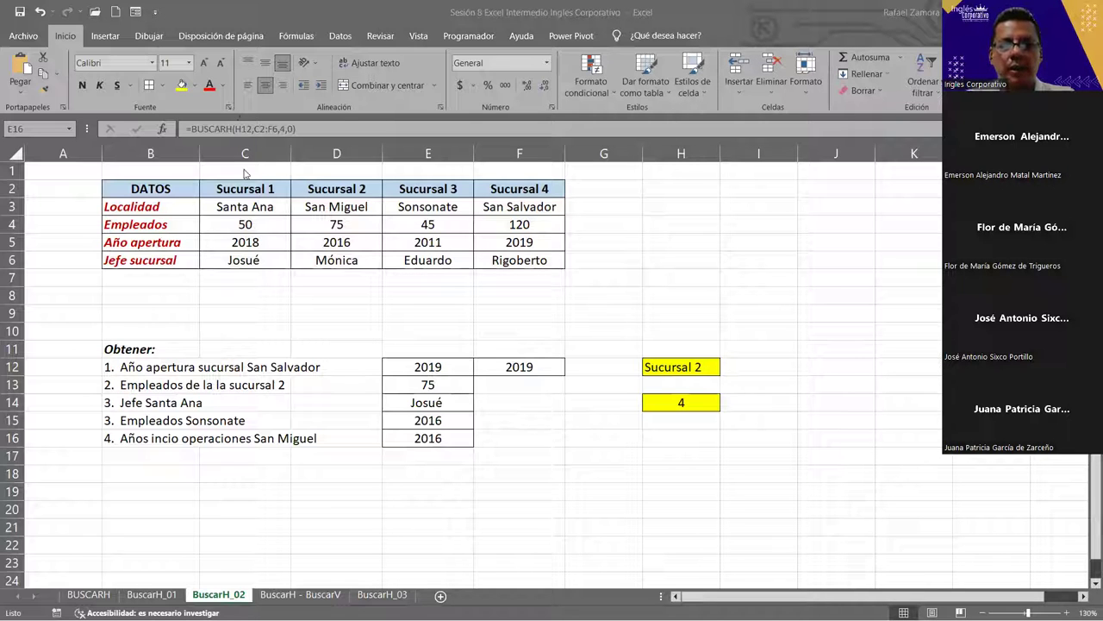
Switch to the BuscarH - BuscarV sheet and highlight the BUSCARV table F4:H9.
{"action": "left_click", "coordinate": [299, 594]}
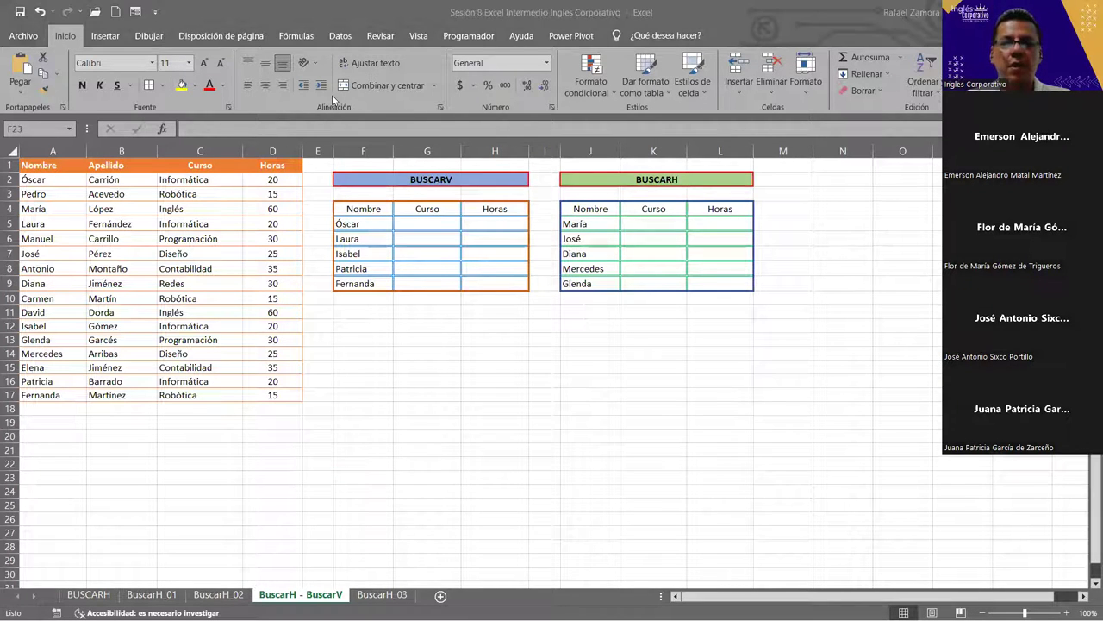
{"action": "scroll", "coordinate": [584, 473], "scroll_direction": "up", "scroll_amount": 3}
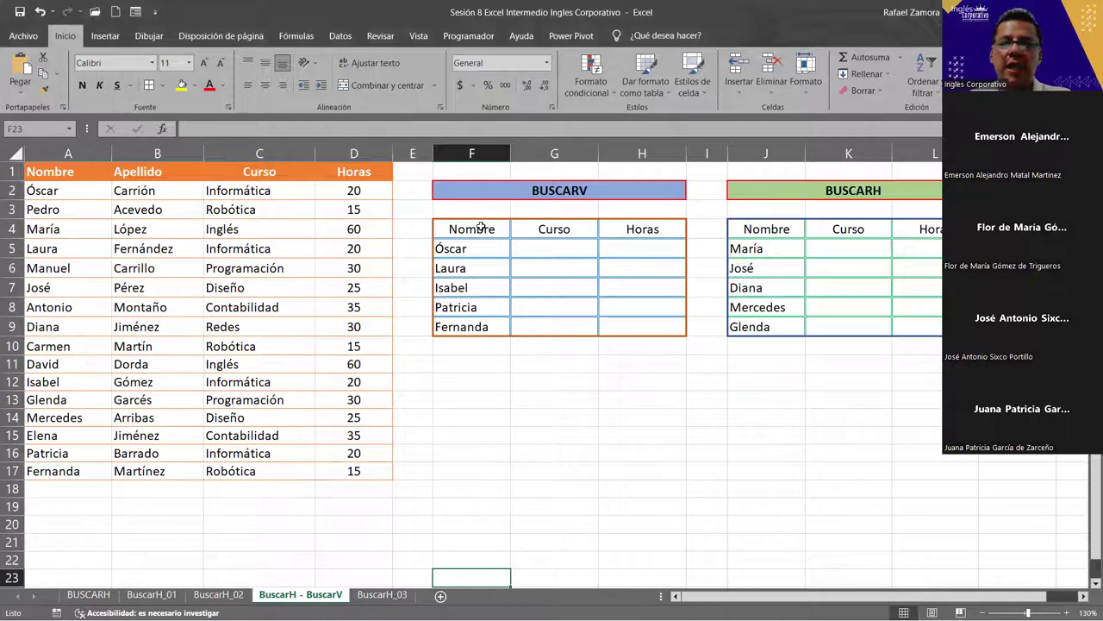
{"action": "left_click_drag", "start_coordinate": [481, 226], "coordinate": [638, 325]}
{"action": "left_click", "coordinate": [588, 312]}
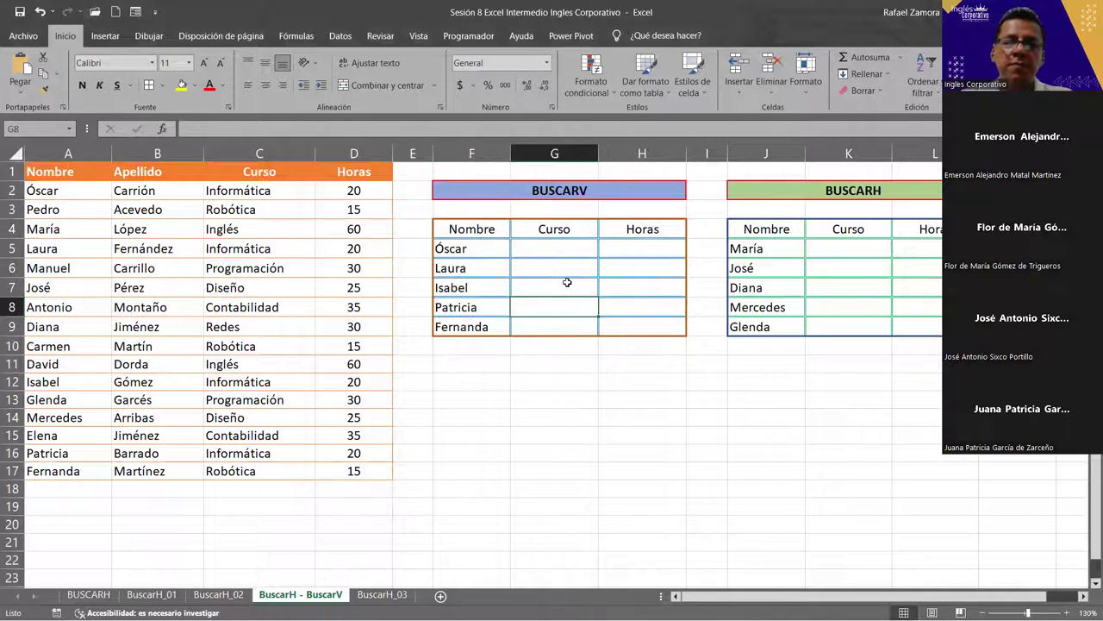
{"action": "left_click", "coordinate": [470, 229]}
{"action": "left_click", "coordinate": [583, 246]}
{"action": "left_click", "coordinate": [716, 241]}
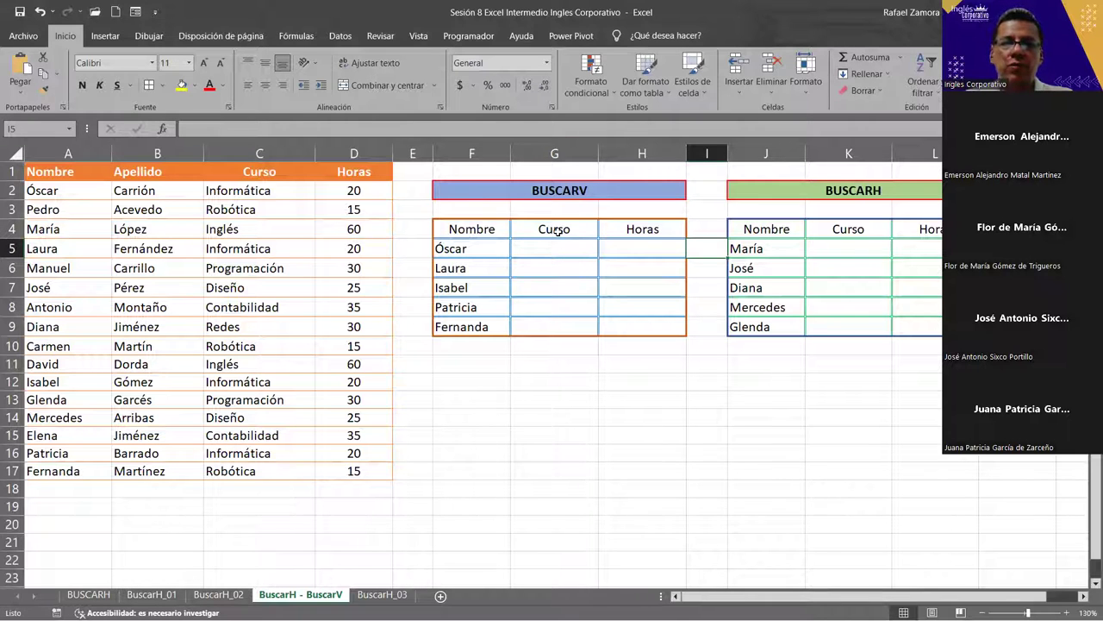
Highlight the answer ranges G5:G9, H5:H9 and K5:K9 plus María's Horas cell L5.
{"action": "left_click_drag", "start_coordinate": [574, 248], "coordinate": [566, 327]}
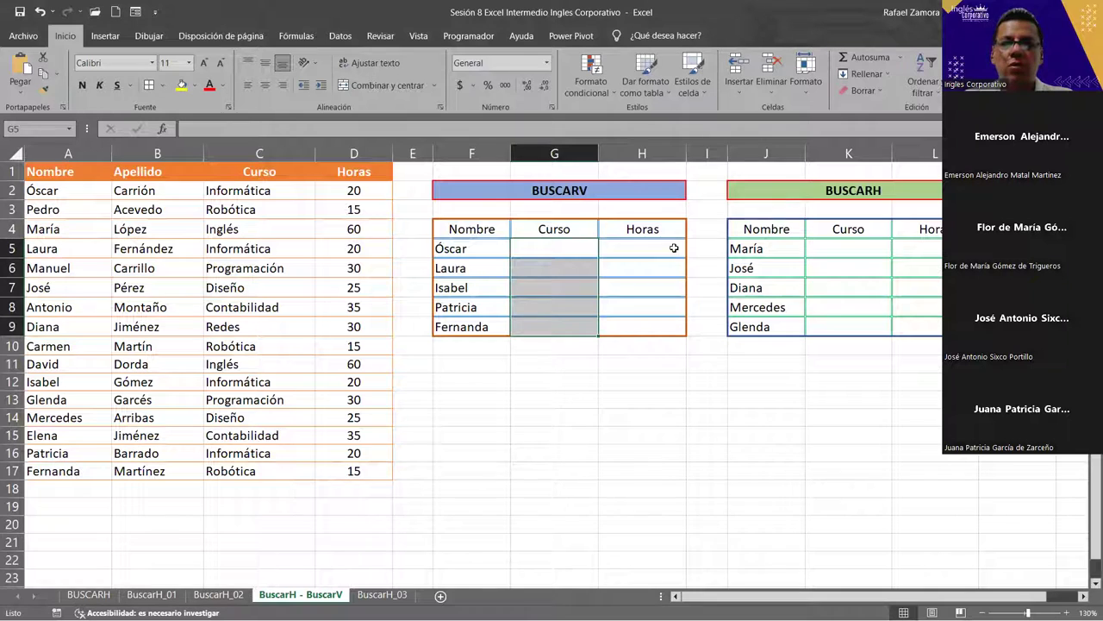
{"action": "left_click_drag", "start_coordinate": [667, 247], "coordinate": [648, 328]}
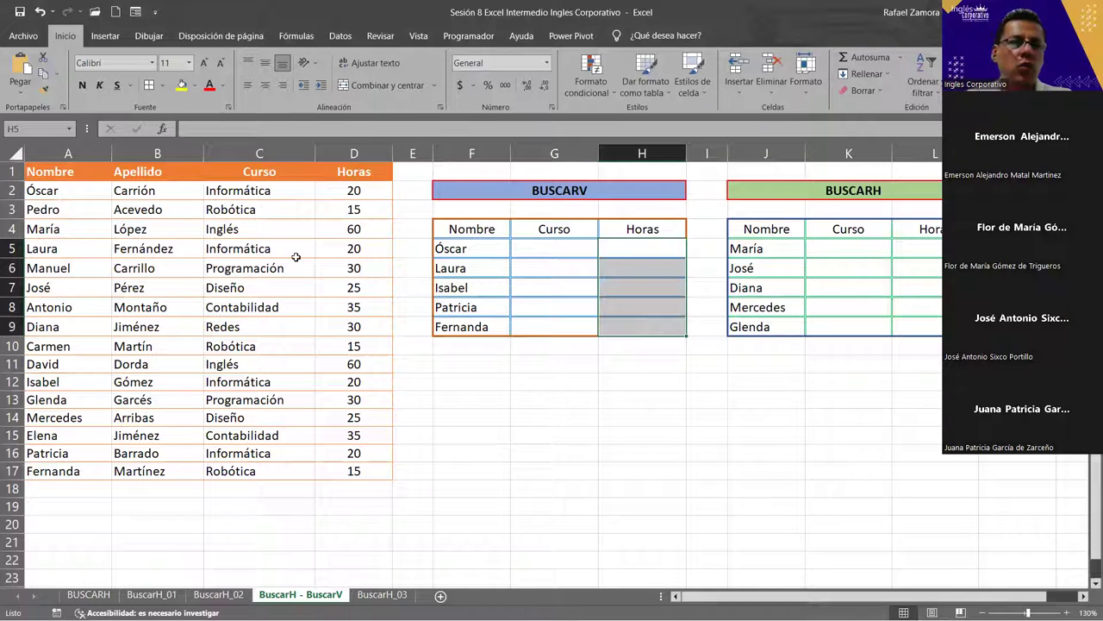
{"action": "left_click", "coordinate": [861, 248]}
{"action": "left_click_drag", "start_coordinate": [861, 248], "coordinate": [852, 322]}
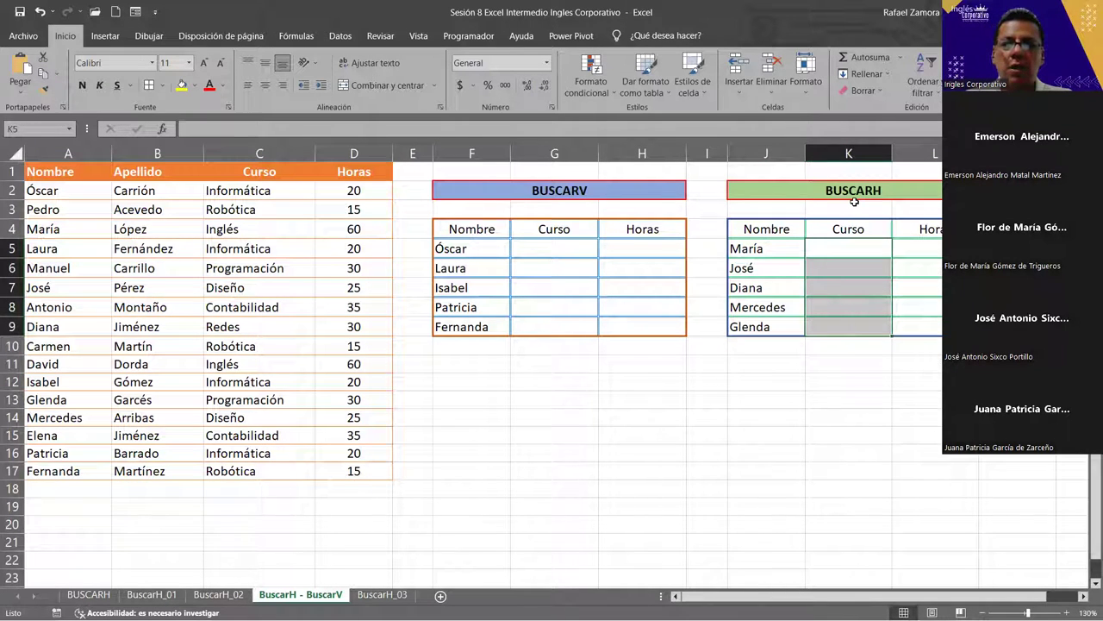
{"action": "left_click", "coordinate": [917, 247]}
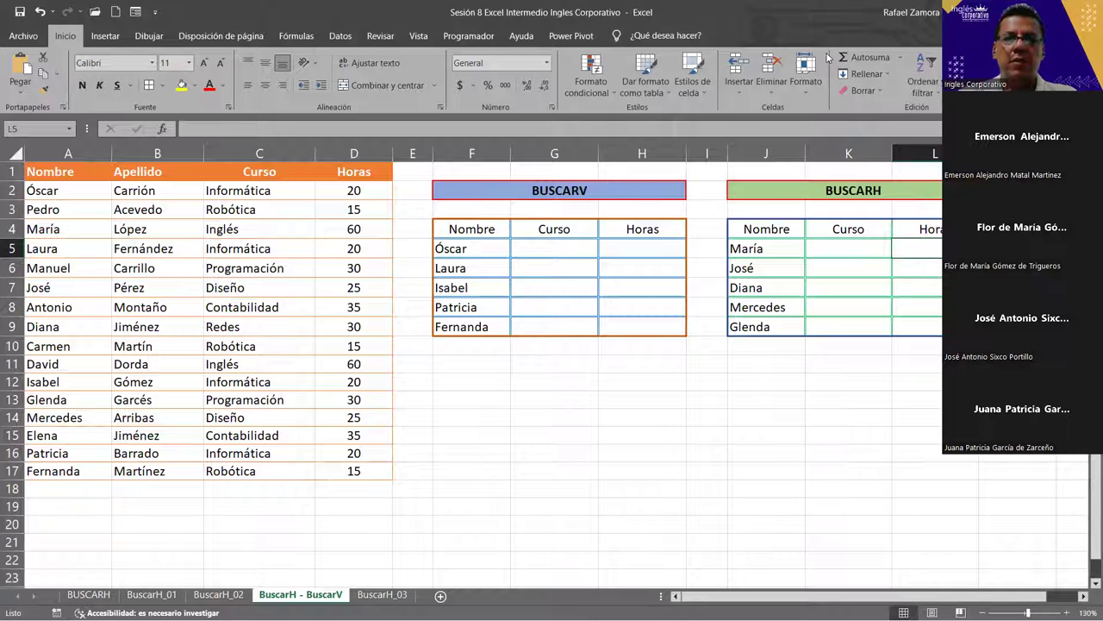
Insert an 'EN PRACTICA' WordArt and move it below the BUSCARV table.
{"action": "scroll", "coordinate": [828, 57], "scroll_direction": "down", "scroll_amount": 1}
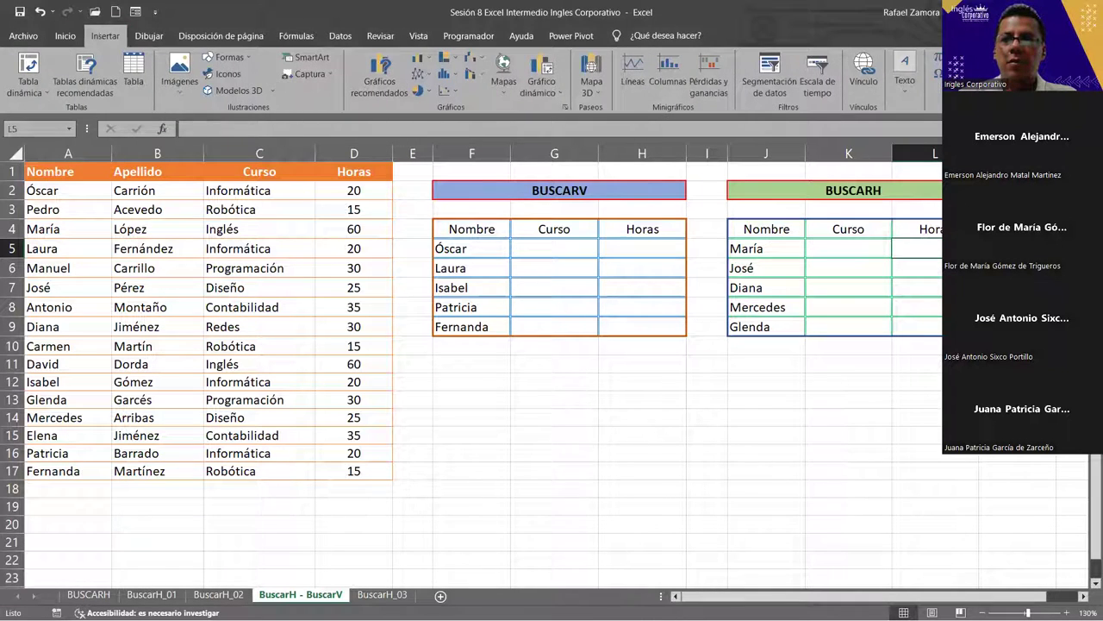
{"action": "left_click", "coordinate": [904, 82]}
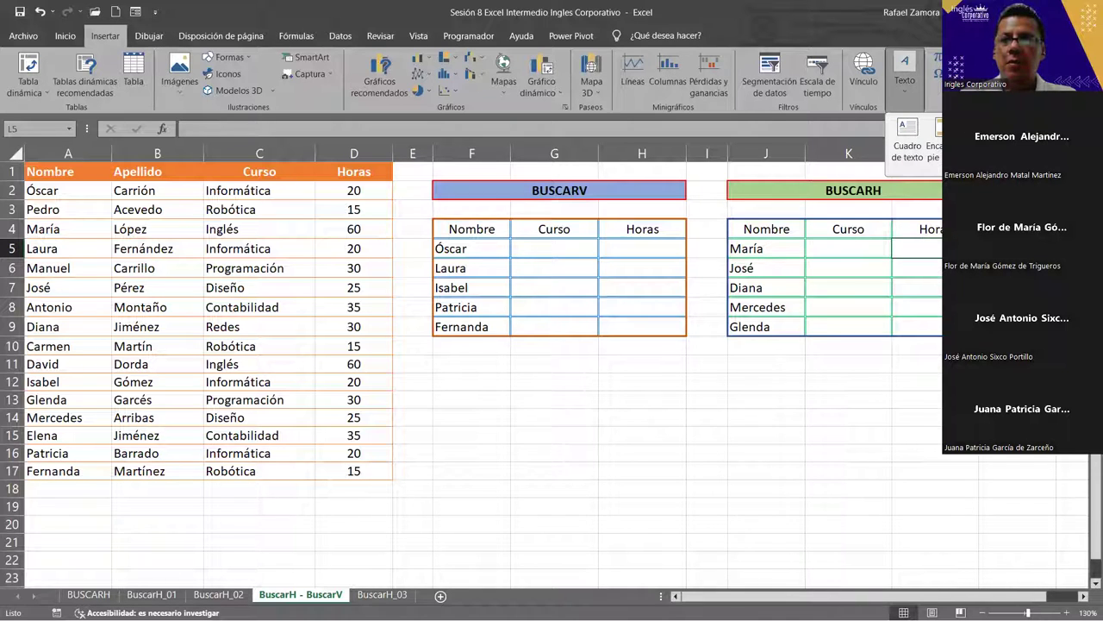
{"action": "left_click", "coordinate": [901, 279]}
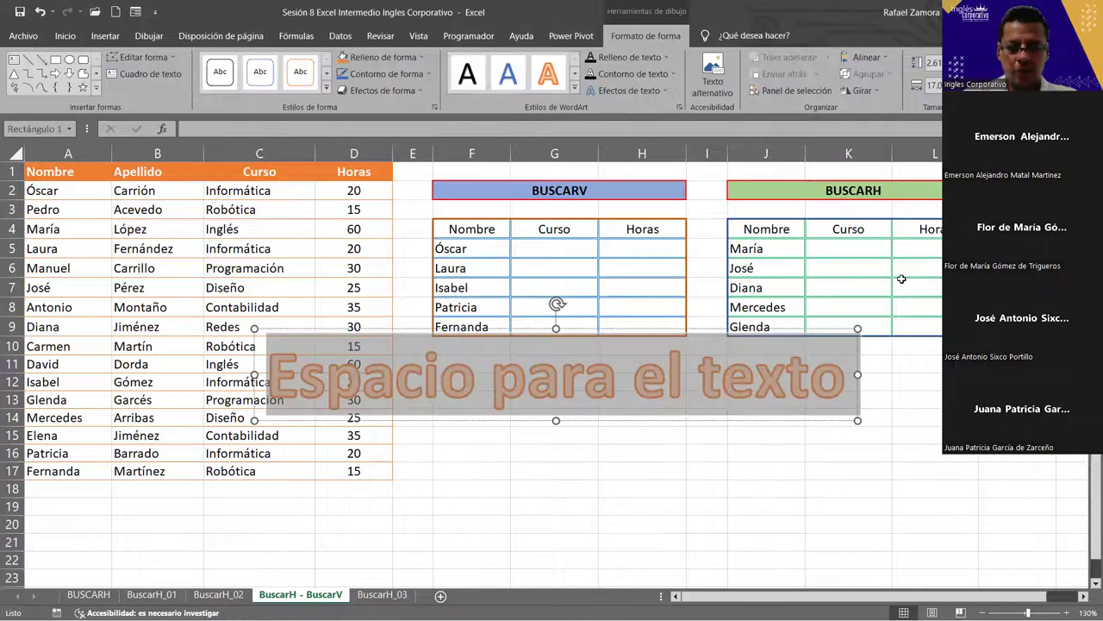
{"action": "type", "text": "EN PRACTICA"}
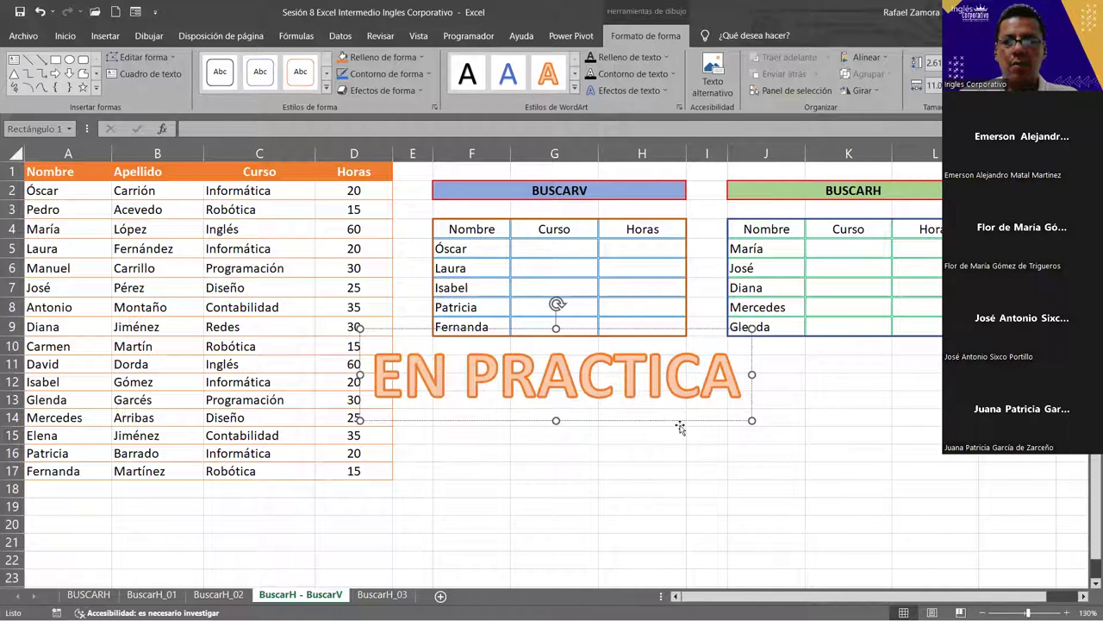
{"action": "left_click", "coordinate": [718, 468]}
{"action": "left_click_drag", "start_coordinate": [719, 468], "coordinate": [772, 500]}
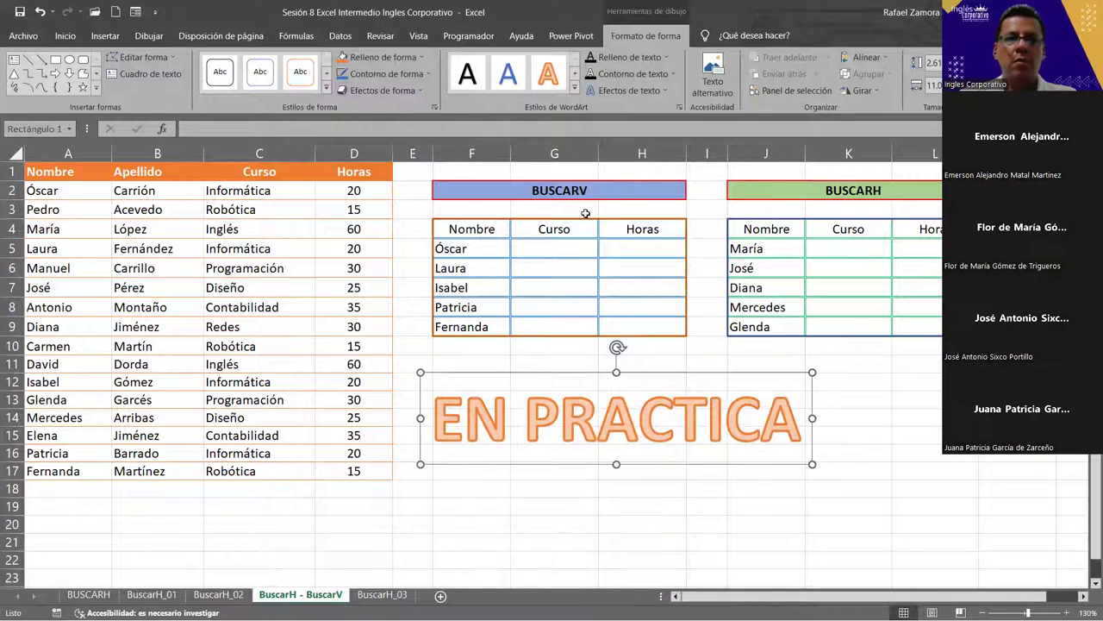
Give the EN PRACTICA banner a dark blue shape fill and fine-tune its position.
{"action": "left_click", "coordinate": [421, 58]}
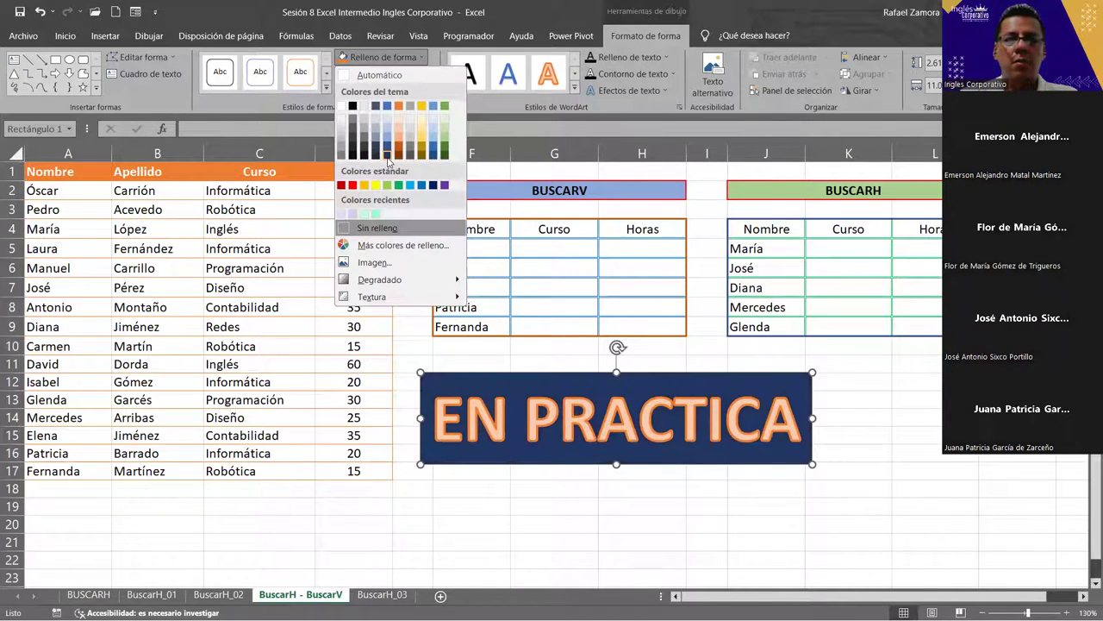
{"action": "left_click", "coordinate": [388, 161]}
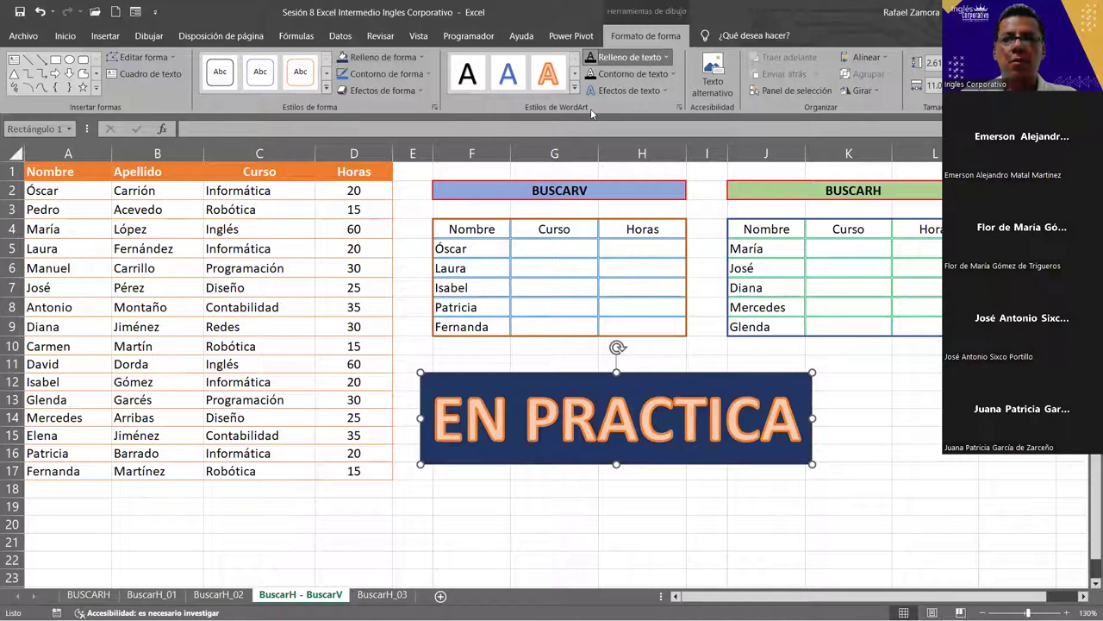
{"action": "left_click", "coordinate": [668, 58]}
{"action": "left_click", "coordinate": [678, 515]}
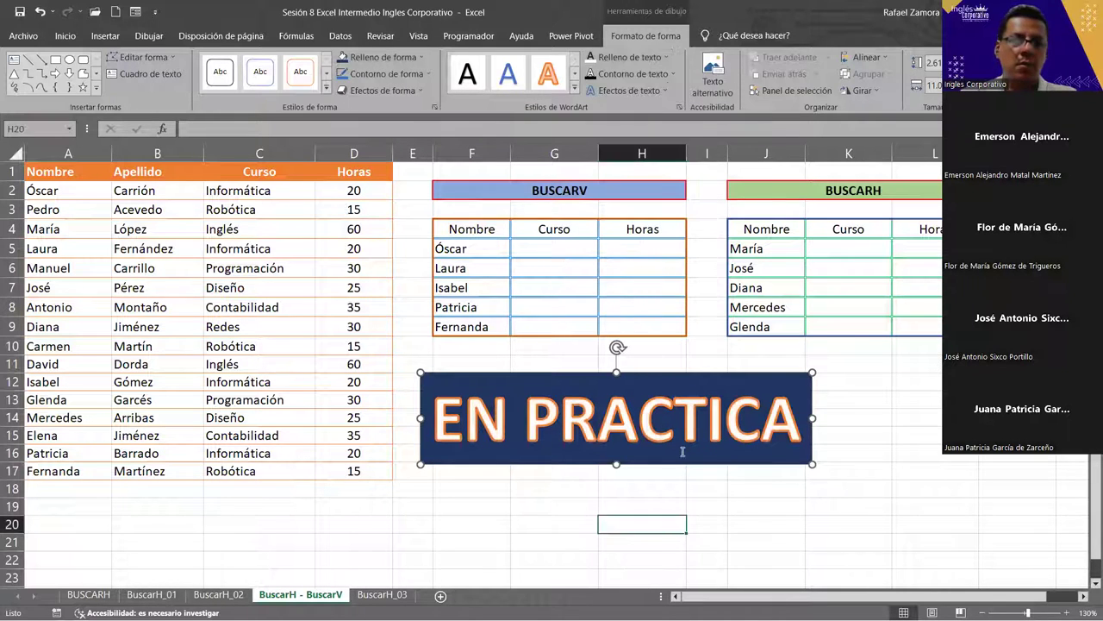
{"action": "left_click_drag", "start_coordinate": [485, 372], "coordinate": [495, 378]}
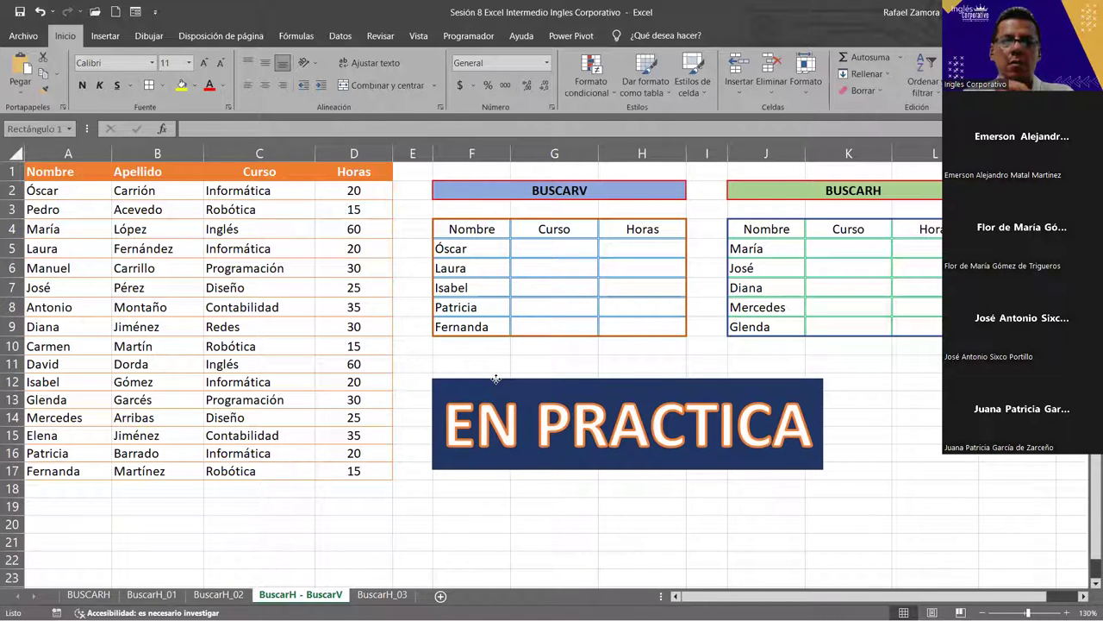
{"action": "left_click_drag", "start_coordinate": [495, 378], "coordinate": [497, 376]}
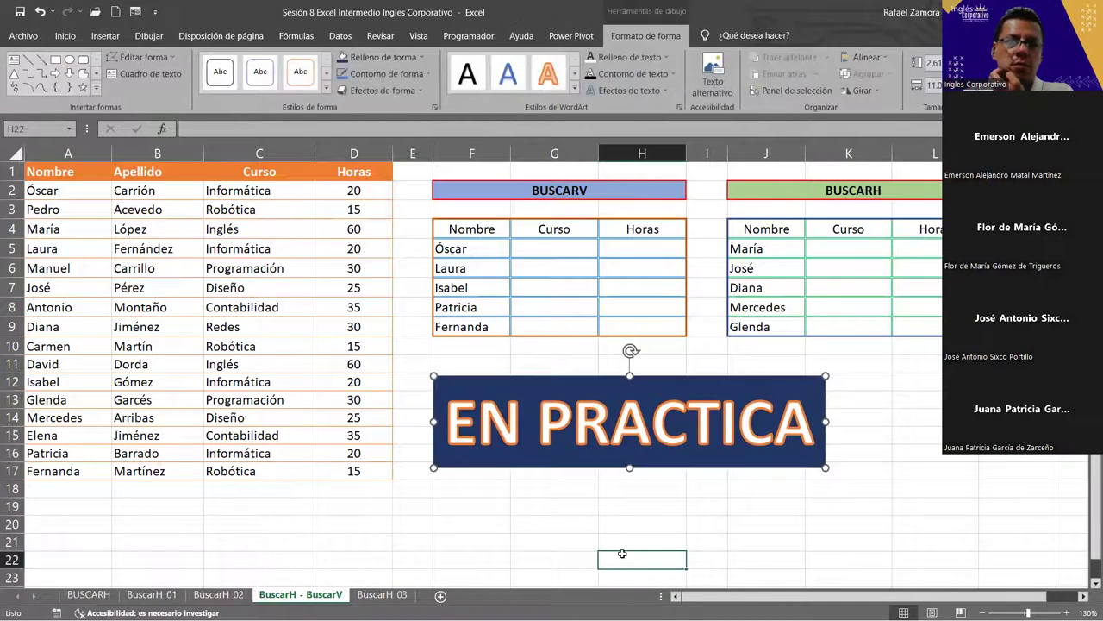
{"action": "left_click", "coordinate": [621, 553]}
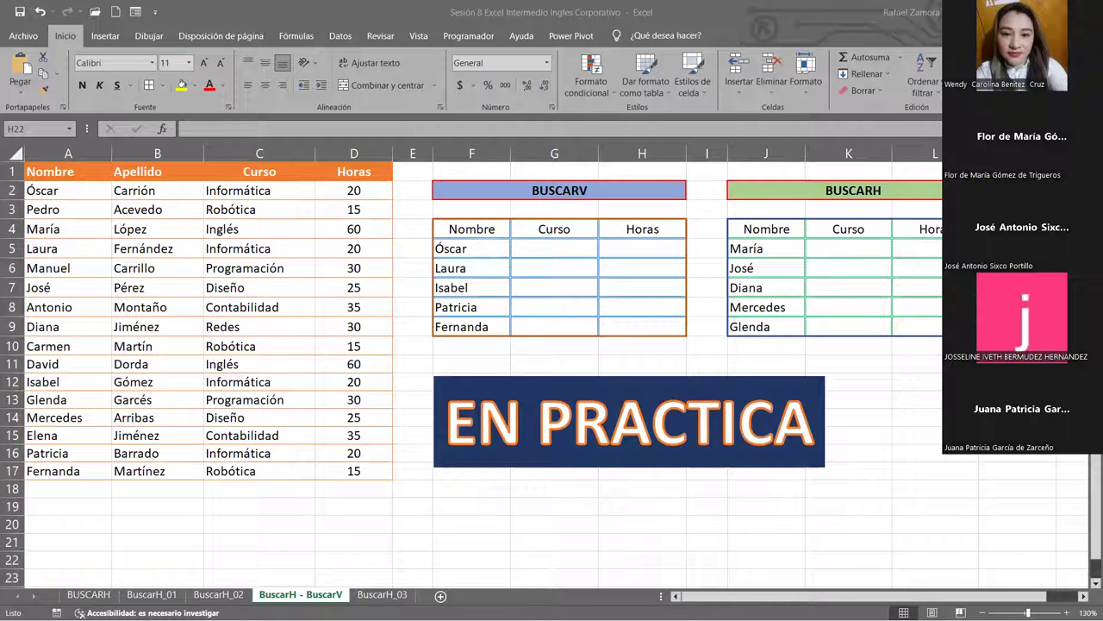
Bring the Excel workbook back into focus.
{"action": "left_click", "coordinate": [555, 506]}
{"action": "left_click", "coordinate": [849, 436]}
{"action": "type", "text": "="}
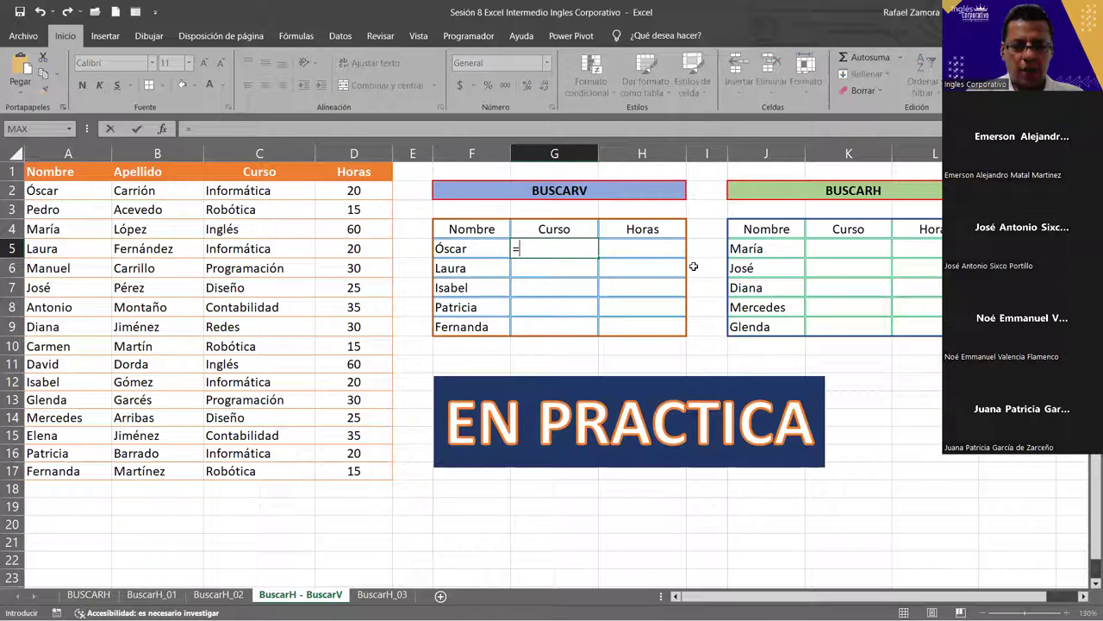
Enter =BUSCARV(F5,A2:C17,3,0) in G5 to show Óscar's course.
{"action": "type", "text": "BUSCAR"}
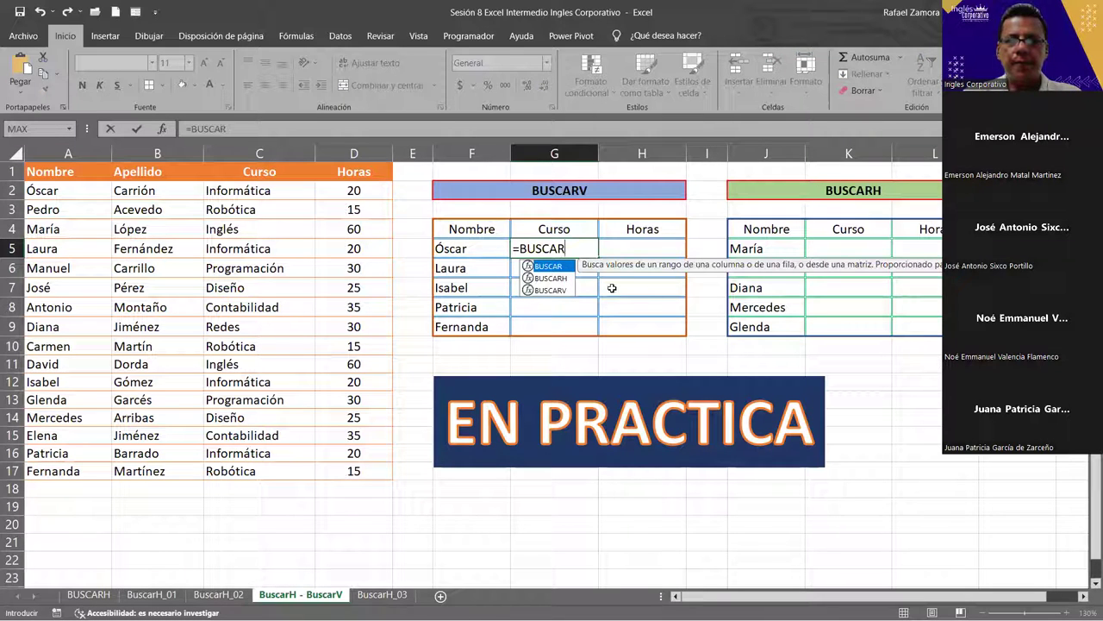
{"action": "left_click", "coordinate": [560, 293]}
{"action": "double_click", "coordinate": [560, 291]}
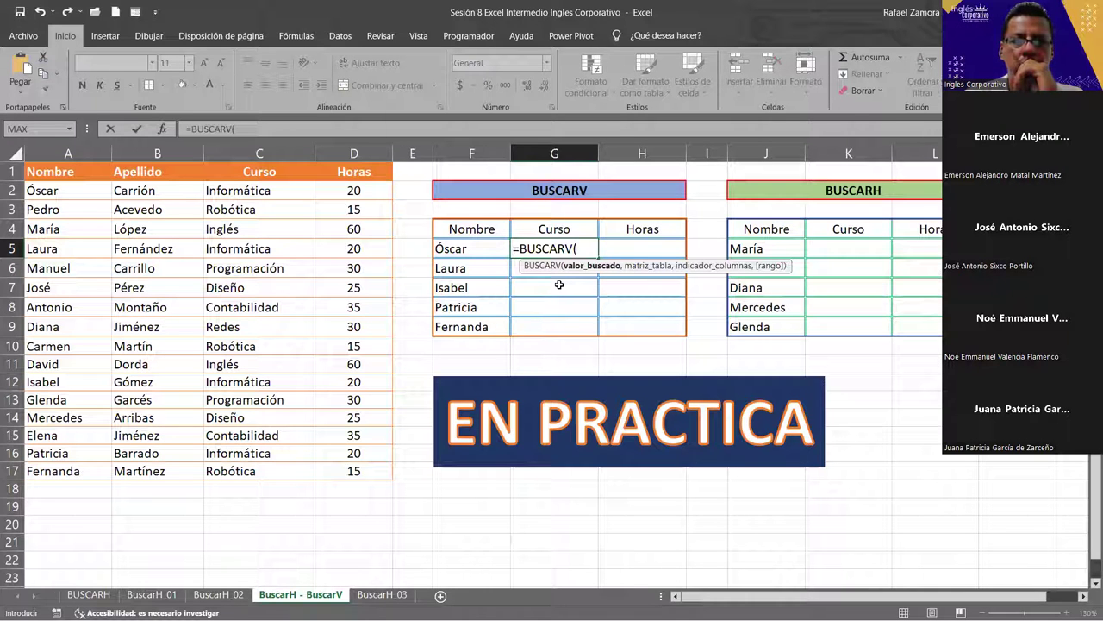
{"action": "left_click", "coordinate": [449, 252]}
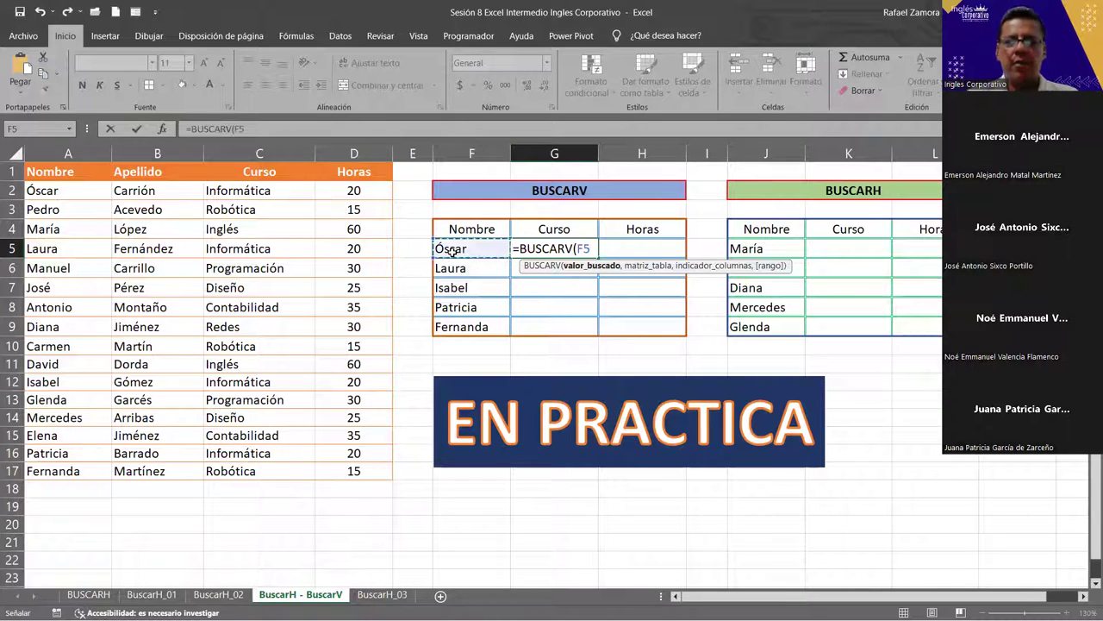
{"action": "type", "text": ","}
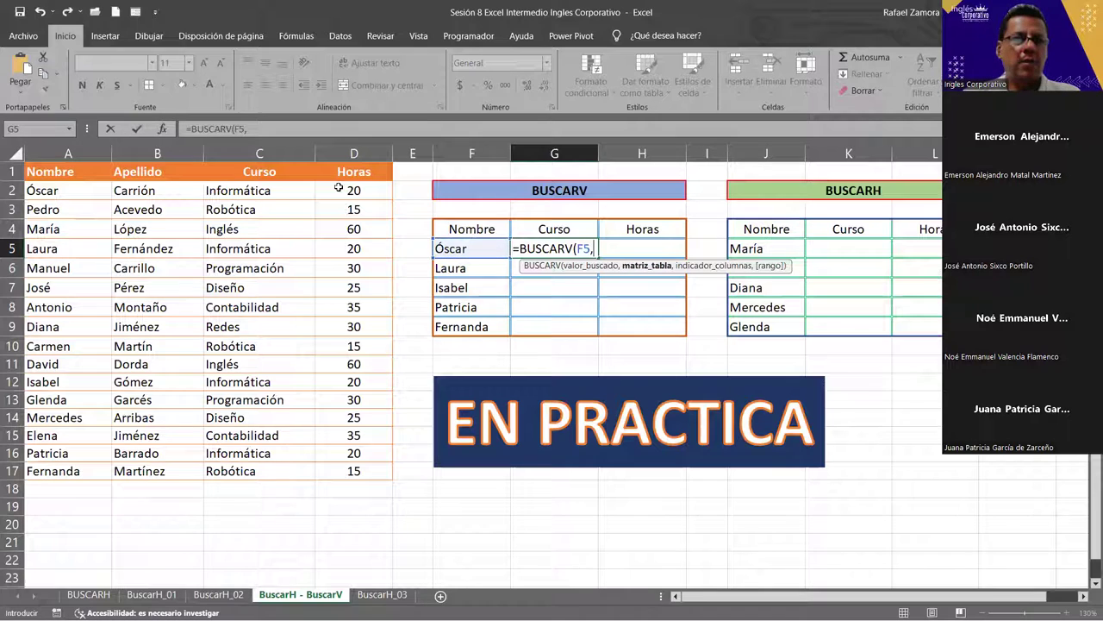
{"action": "left_click", "coordinate": [55, 191]}
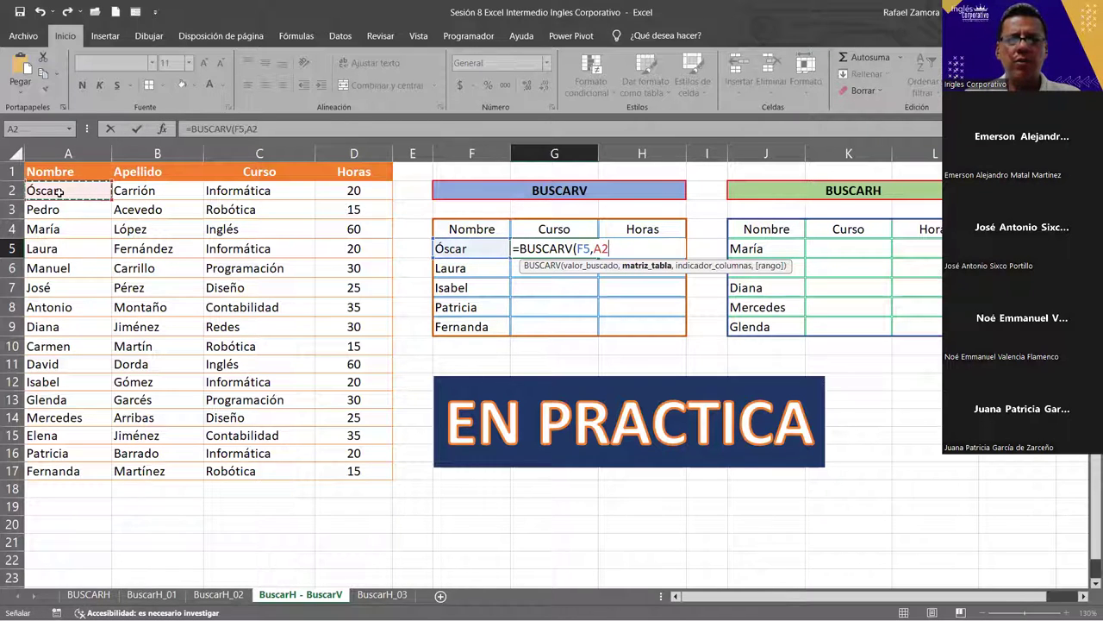
{"action": "left_click", "coordinate": [264, 473], "text": "shift"}
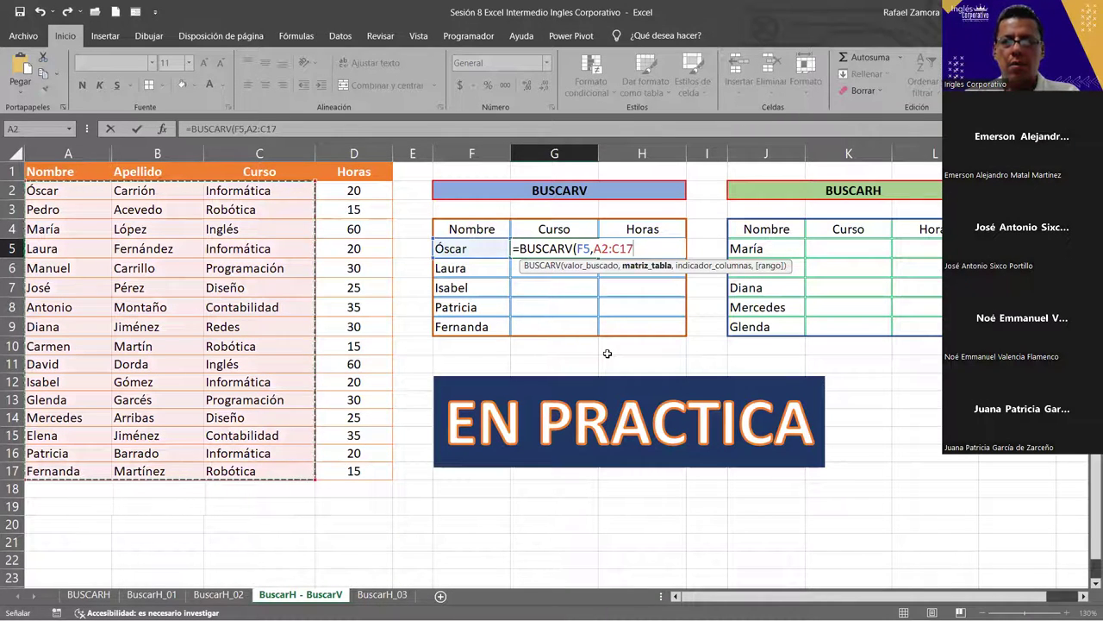
{"action": "type", "text": ","}
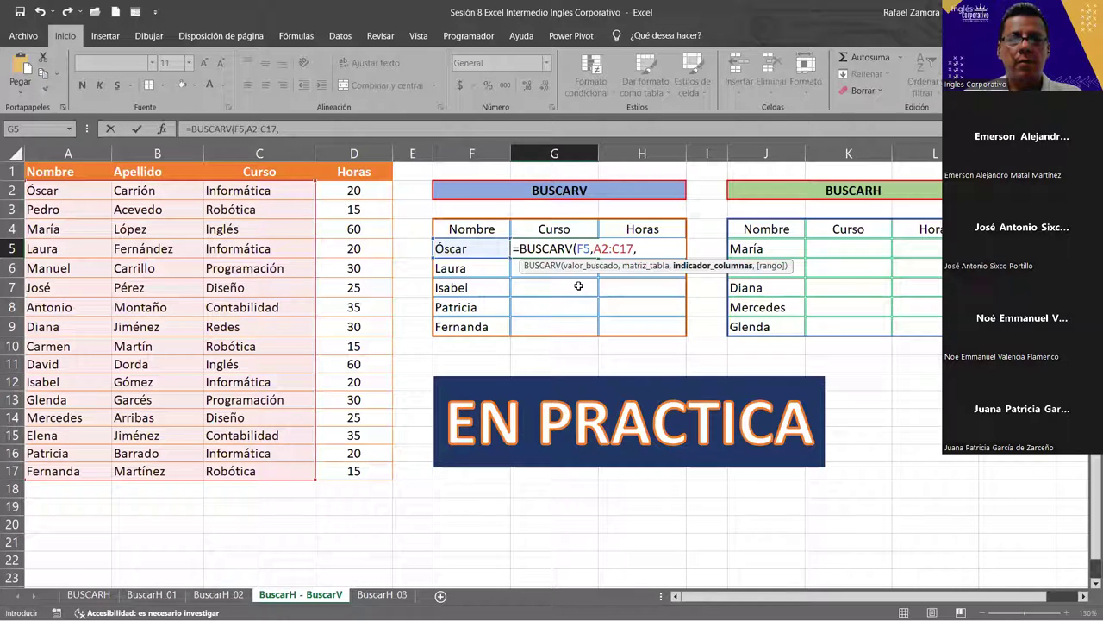
{"action": "type", "text": "3,0("}
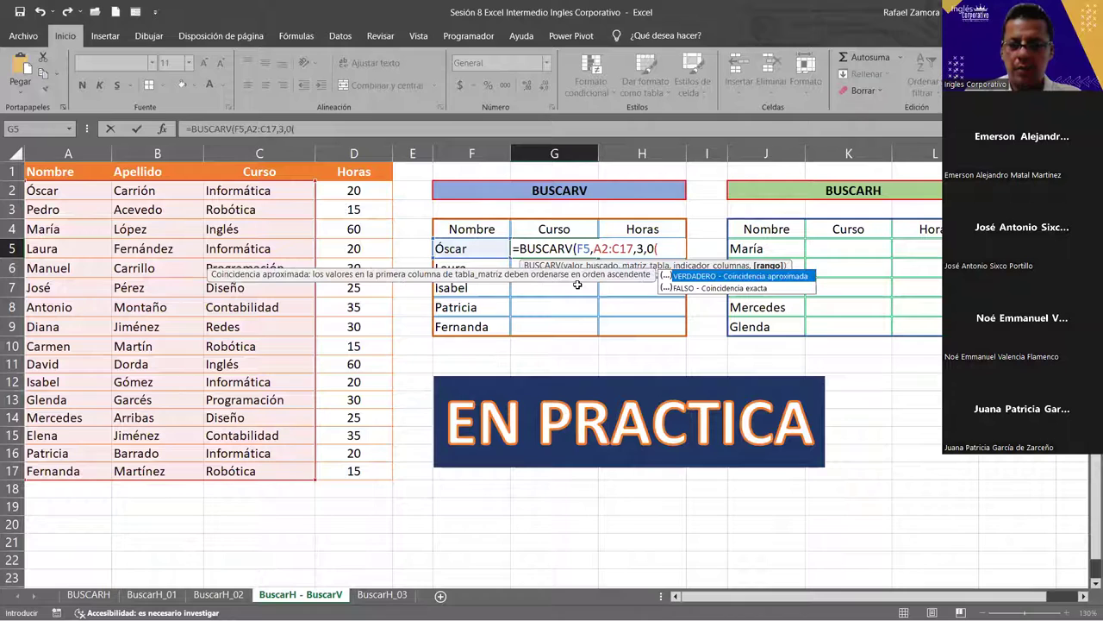
{"action": "key", "text": "Return"}
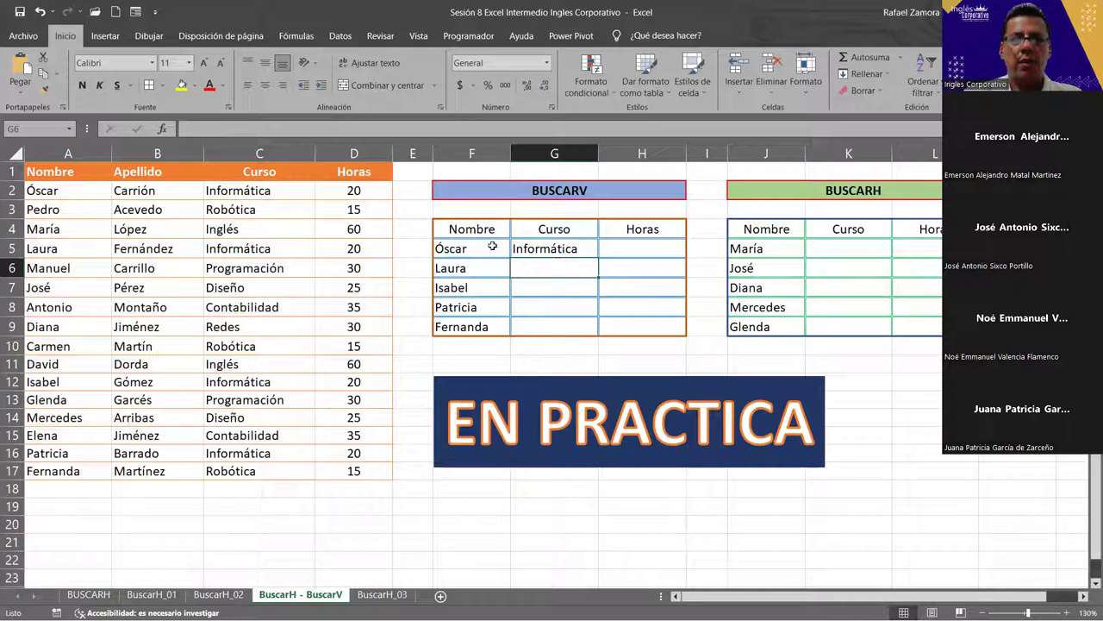
Make the range $A$2:$C$17 absolute, copy the formula down to G9, and check G6.
{"action": "double_click", "coordinate": [585, 250]}
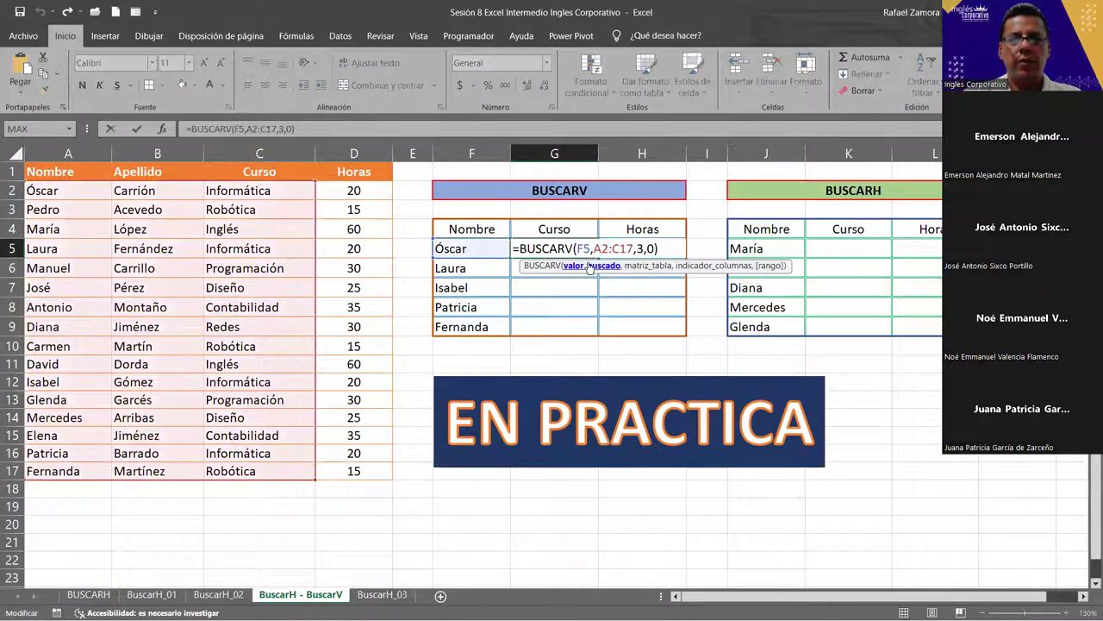
{"action": "left_click_drag", "start_coordinate": [594, 249], "coordinate": [632, 249]}
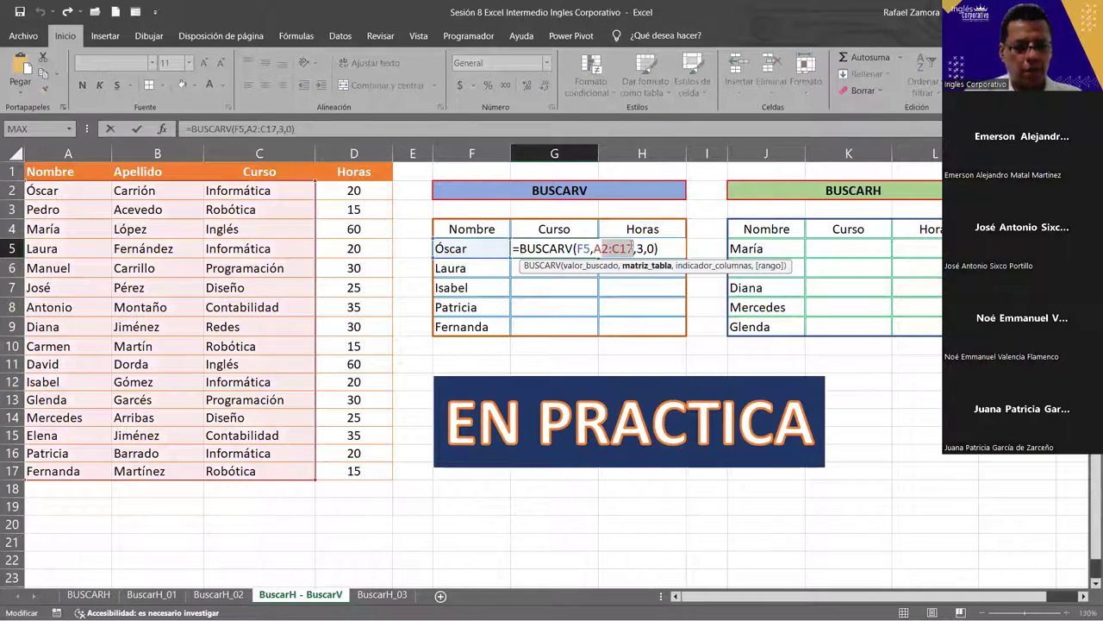
{"action": "key", "text": "F4"}
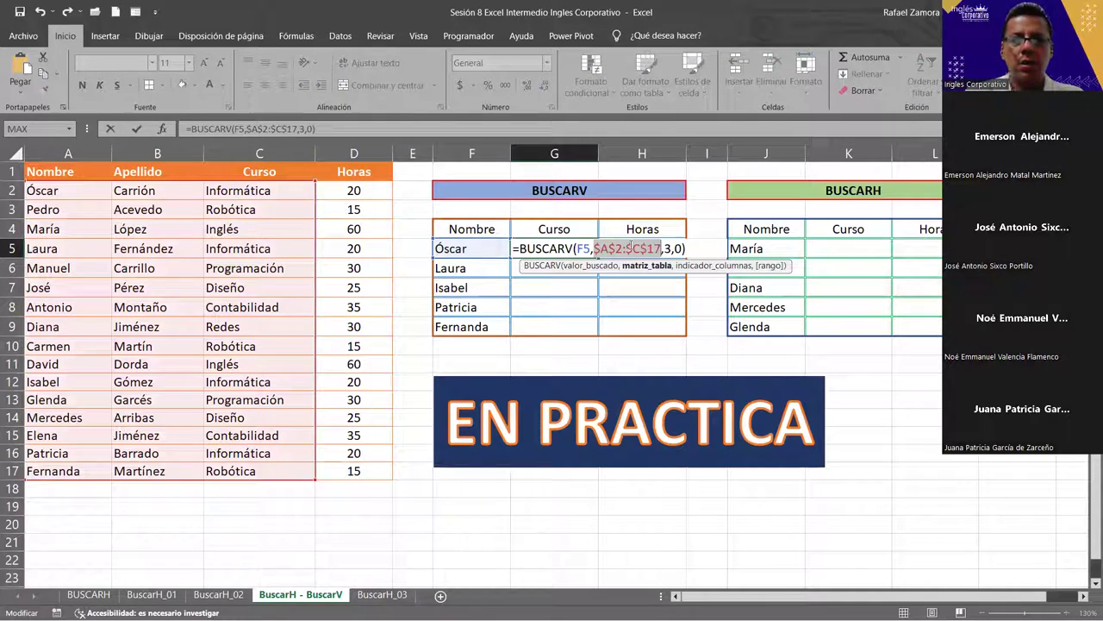
{"action": "key", "text": "ctrl+Return"}
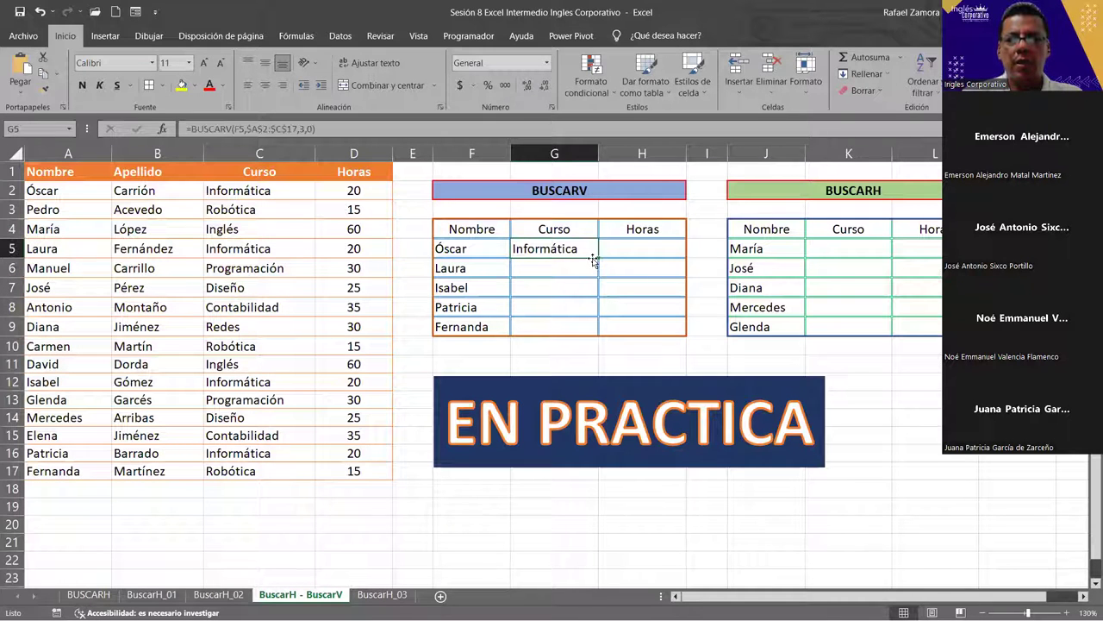
{"action": "left_click_drag", "start_coordinate": [598, 257], "coordinate": [601, 339]}
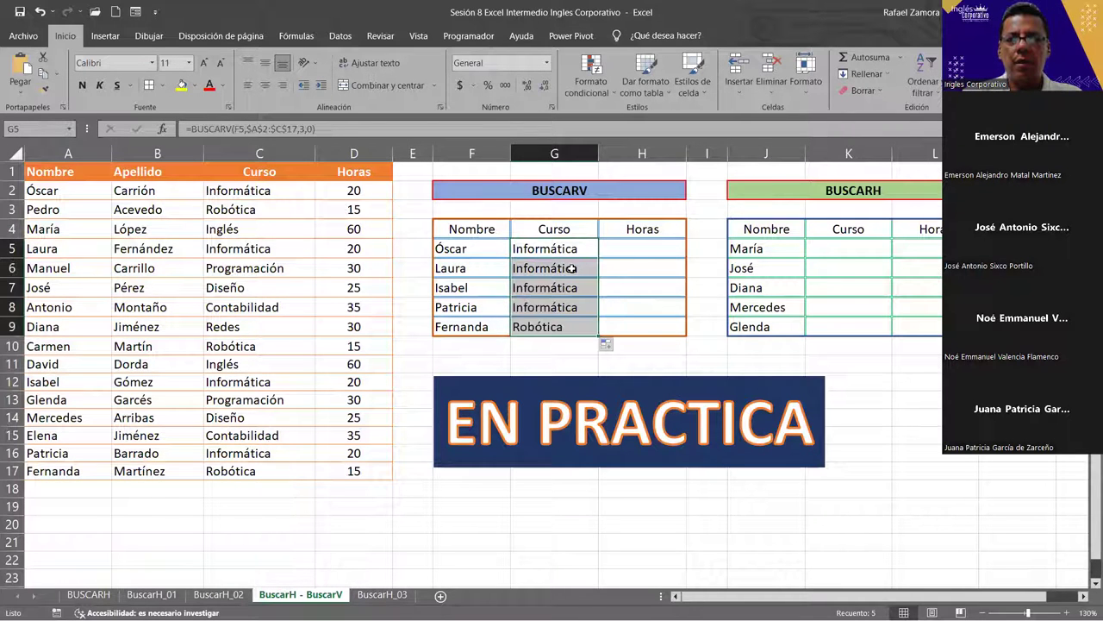
{"action": "double_click", "coordinate": [574, 268]}
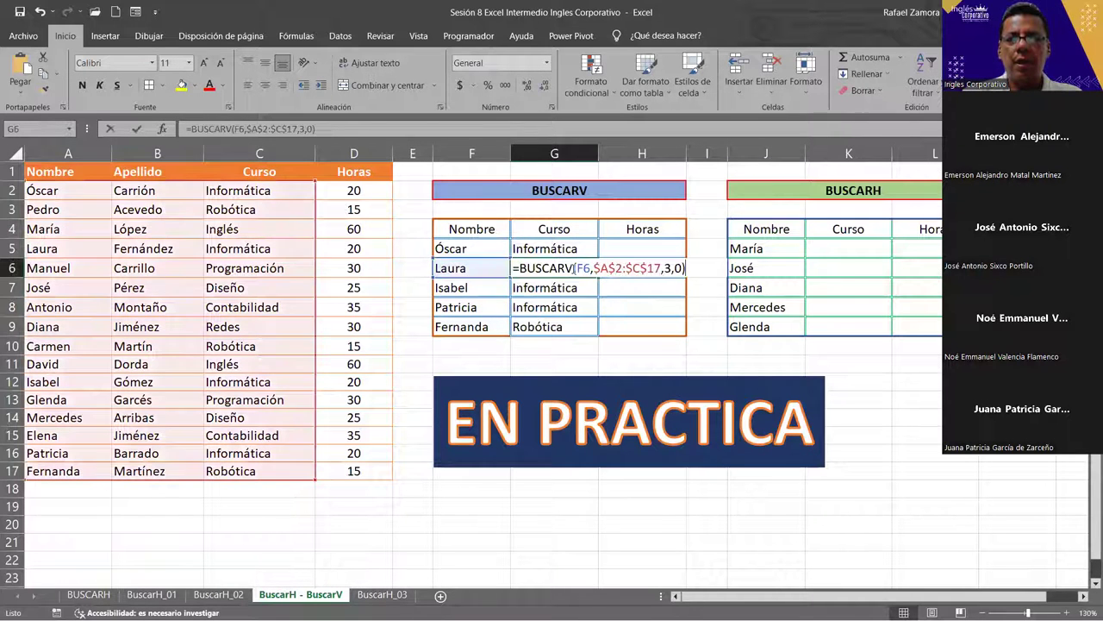
{"action": "double_click", "coordinate": [666, 268]}
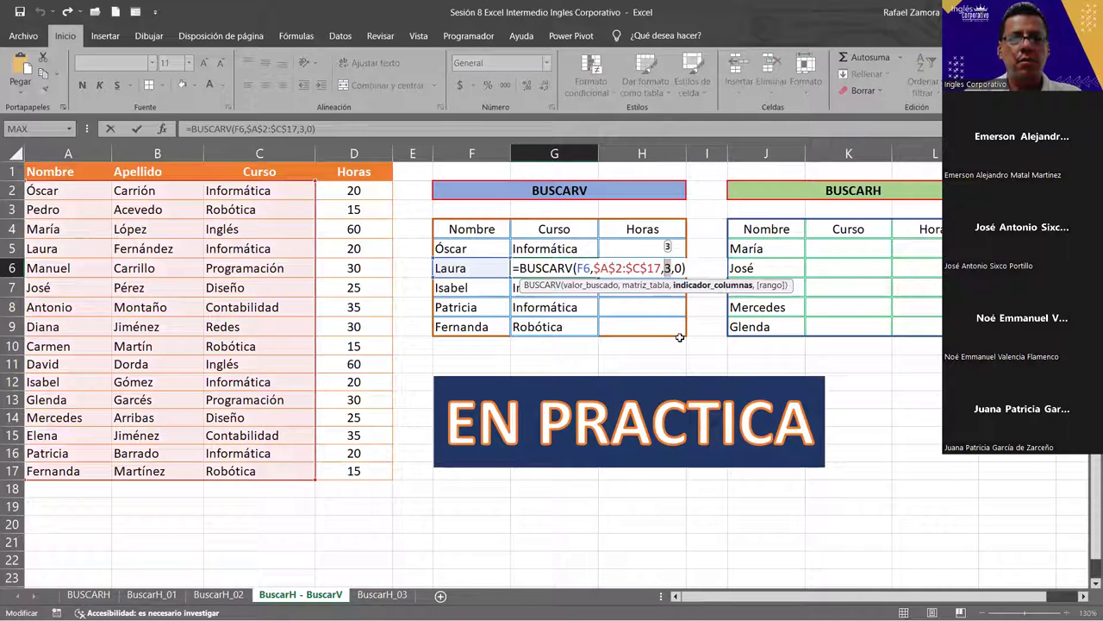
{"action": "key", "text": "Return"}
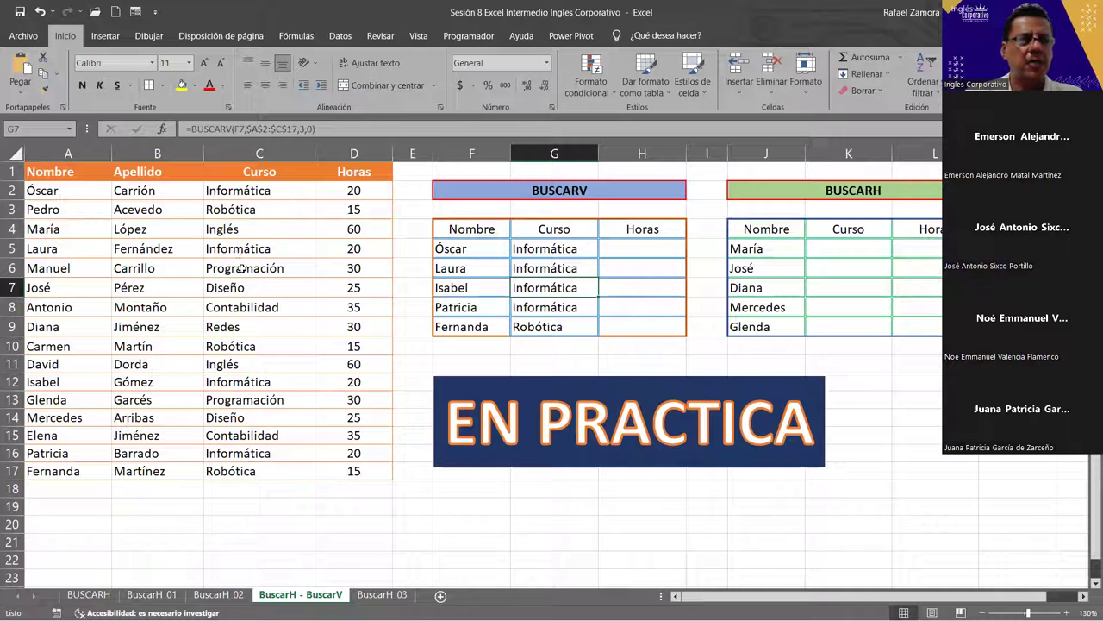
Change Laura's course in C5 to Inglés and Isabel's in C12 to Diseño.
{"action": "left_click", "coordinate": [287, 249]}
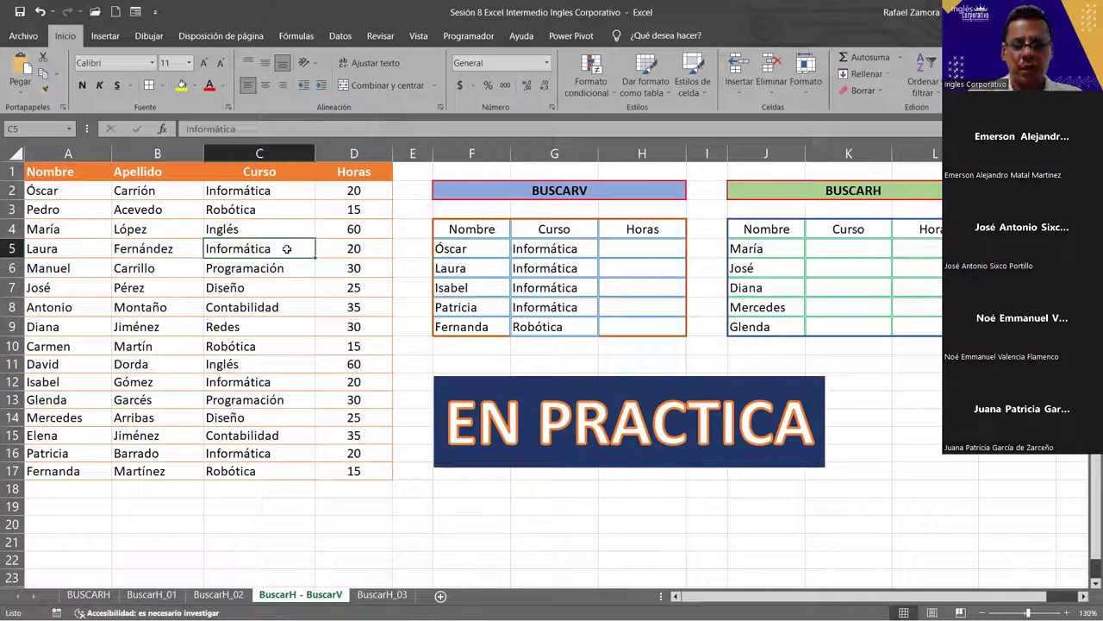
{"action": "type", "text": "Ingl[es4"}
{"action": "key", "text": "BackSpace"}
{"action": "key", "text": "BackSpace"}
{"action": "key", "text": "BackSpace"}
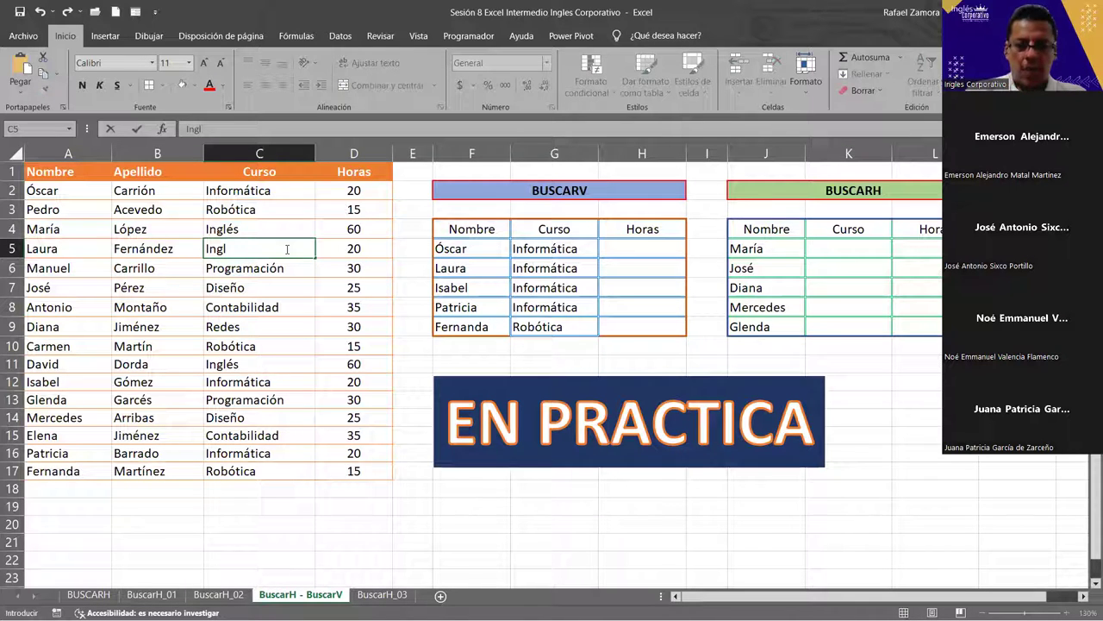
{"action": "type", "text": "és"}
{"action": "key", "text": "Return"}
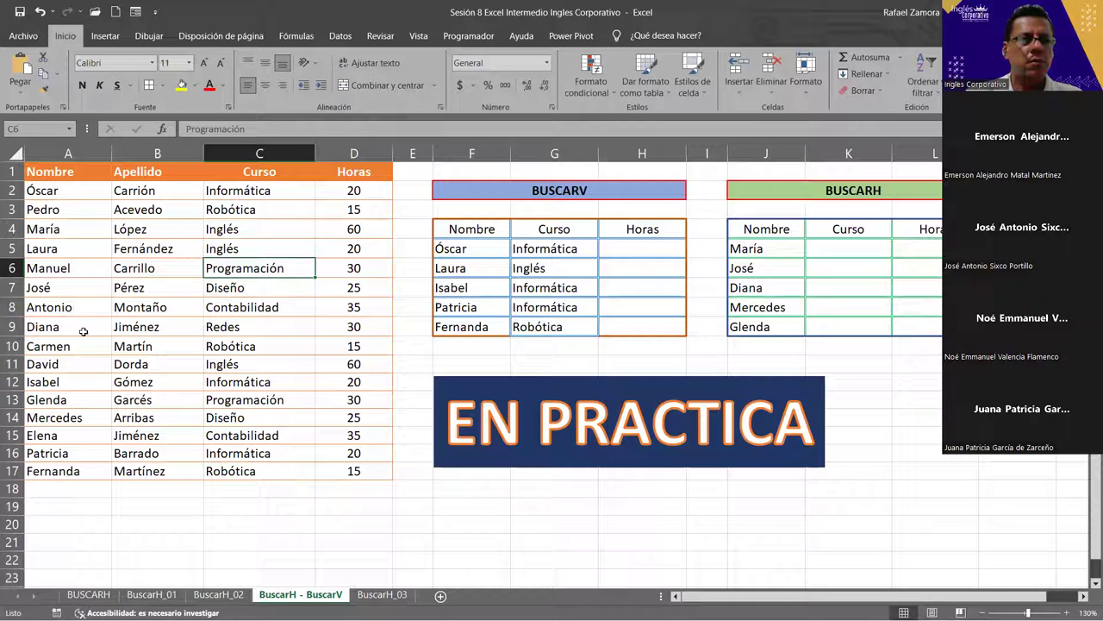
{"action": "left_click", "coordinate": [268, 382]}
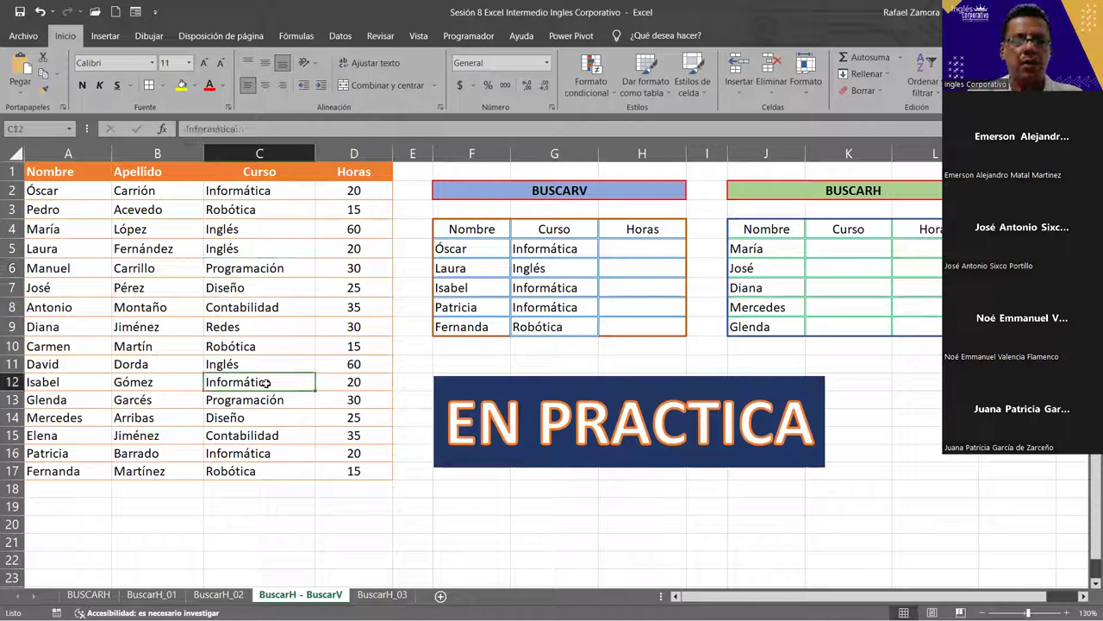
{"action": "type", "text": "Diseño"}
{"action": "key", "text": "Return"}
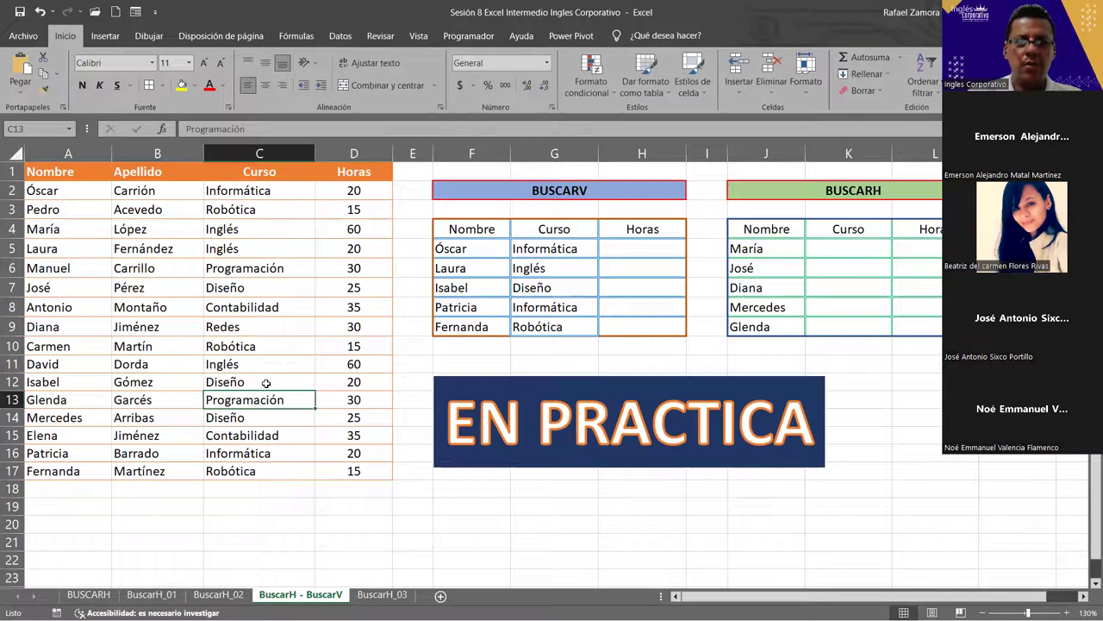
Undo an accidental 'Contabilidad' overwrite of the G8 lookup formula.
{"action": "left_click", "coordinate": [557, 304]}
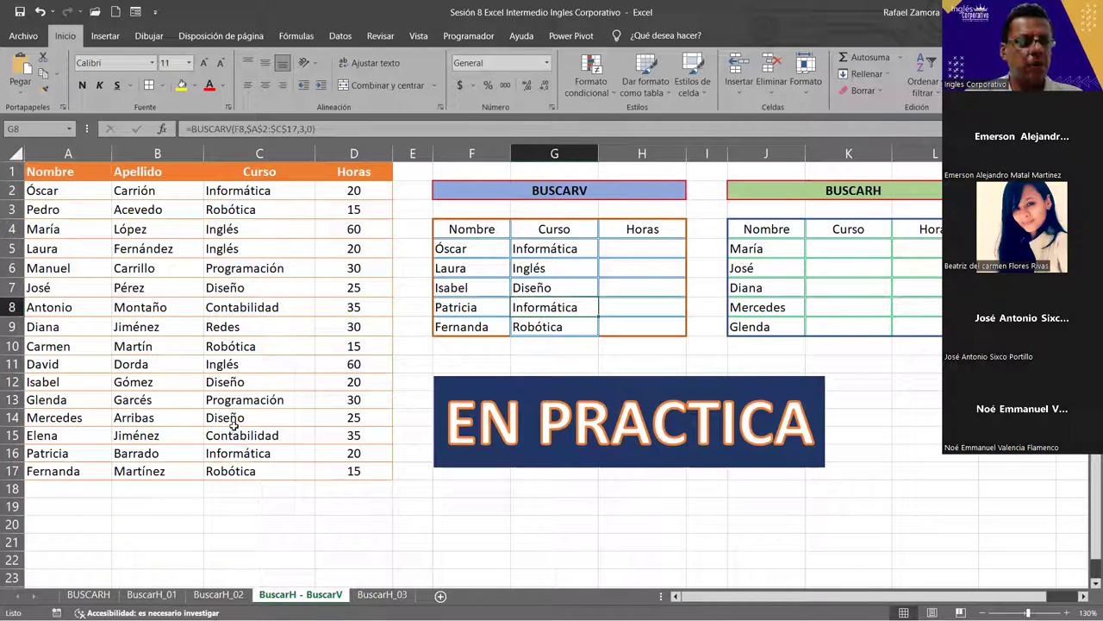
{"action": "type", "text": "Contabilidad"}
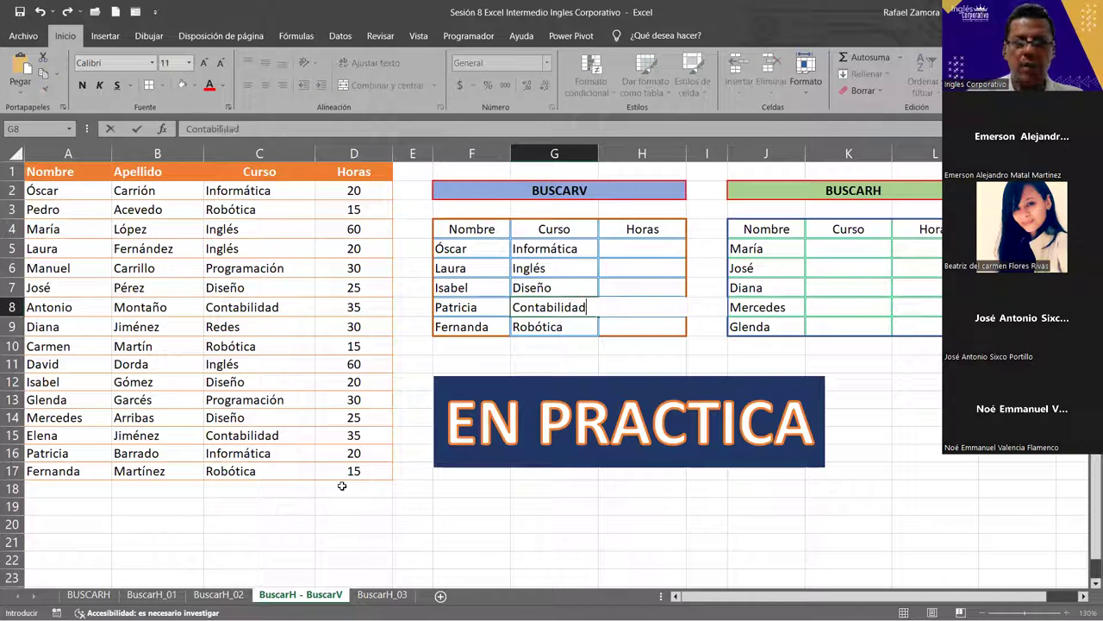
{"action": "key", "text": "Return"}
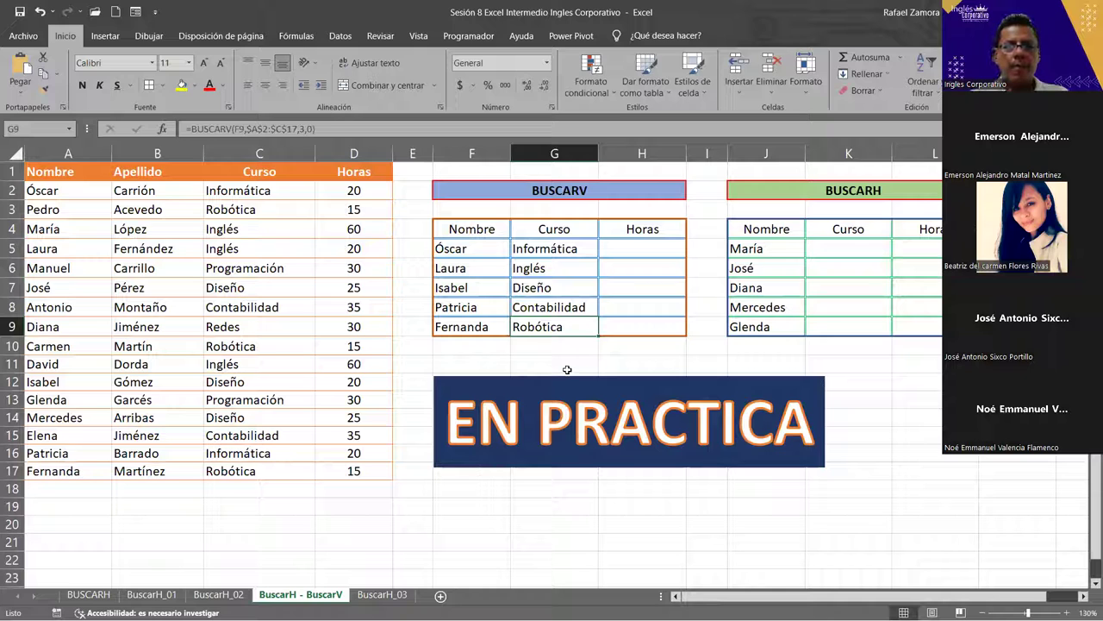
{"action": "key", "text": "ctrl+z"}
{"action": "left_click", "coordinate": [567, 286]}
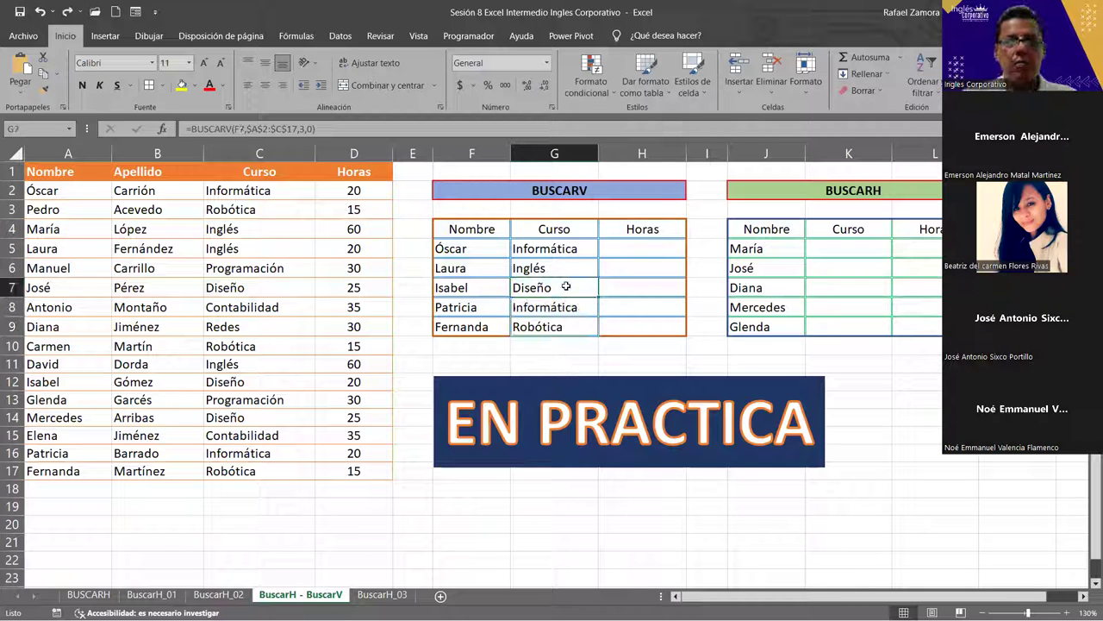
Enter 'Contbilidad' as Patricia's course in C16 and check column G's results.
{"action": "left_click", "coordinate": [275, 435]}
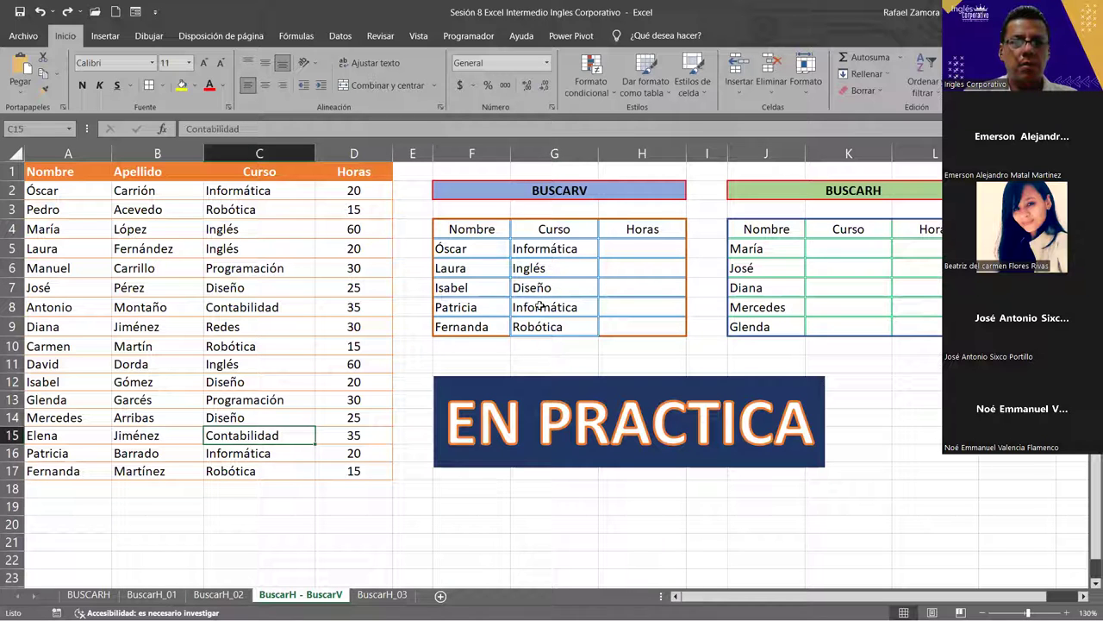
{"action": "left_click", "coordinate": [231, 453]}
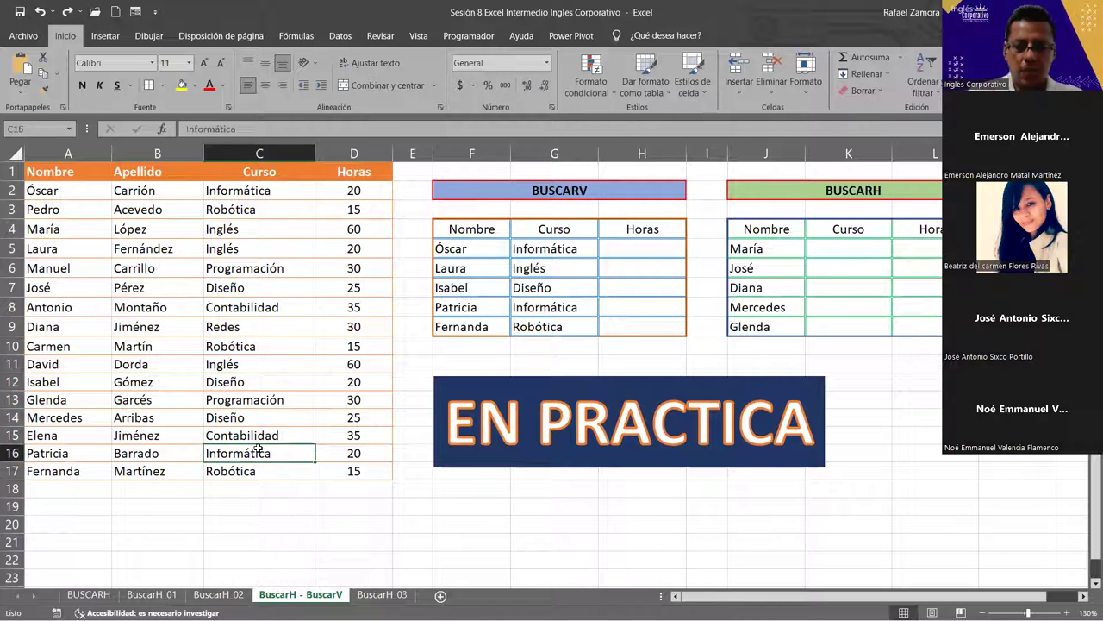
{"action": "type", "text": "Contbilidad"}
{"action": "key", "text": "Return"}
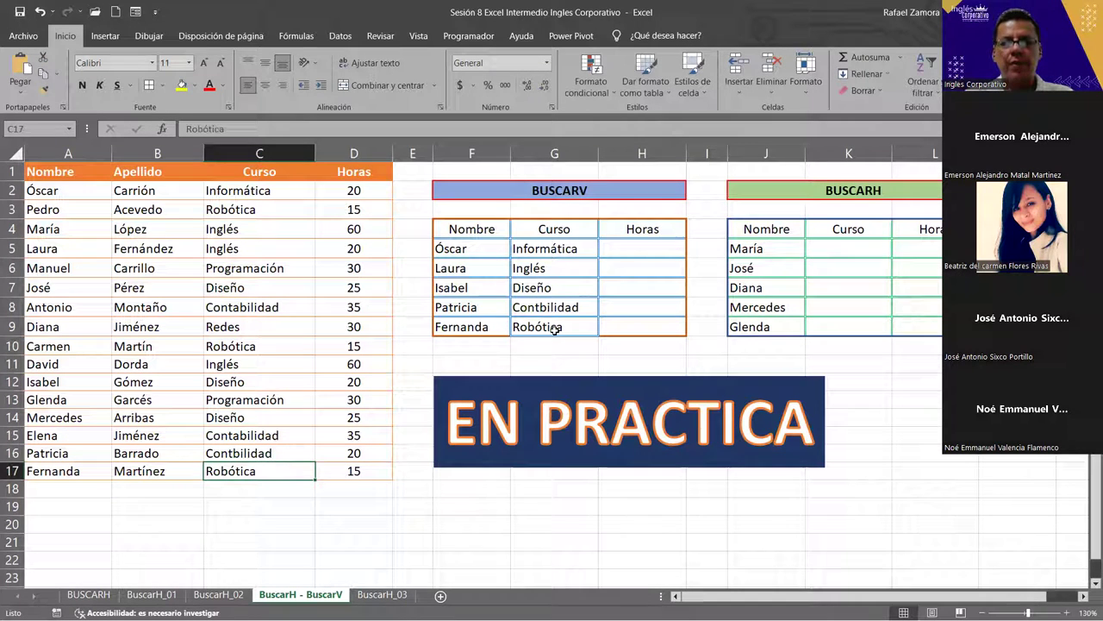
{"action": "left_click", "coordinate": [554, 328]}
{"action": "left_click", "coordinate": [560, 309]}
{"action": "left_click", "coordinate": [557, 287]}
{"action": "left_click", "coordinate": [557, 263]}
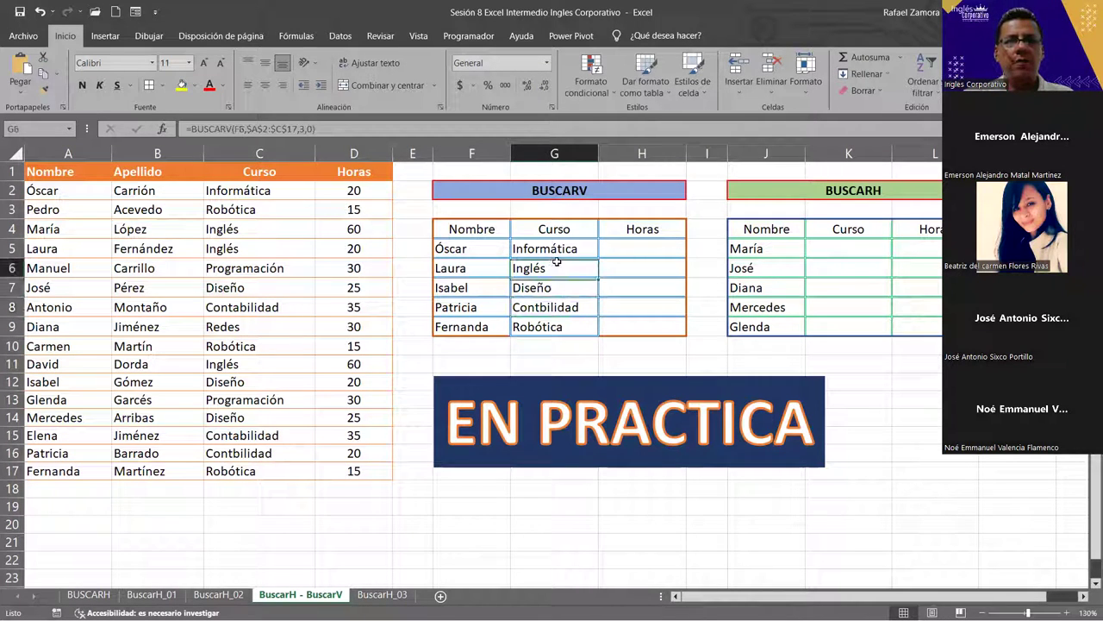
{"action": "left_click_drag", "start_coordinate": [493, 229], "coordinate": [633, 330]}
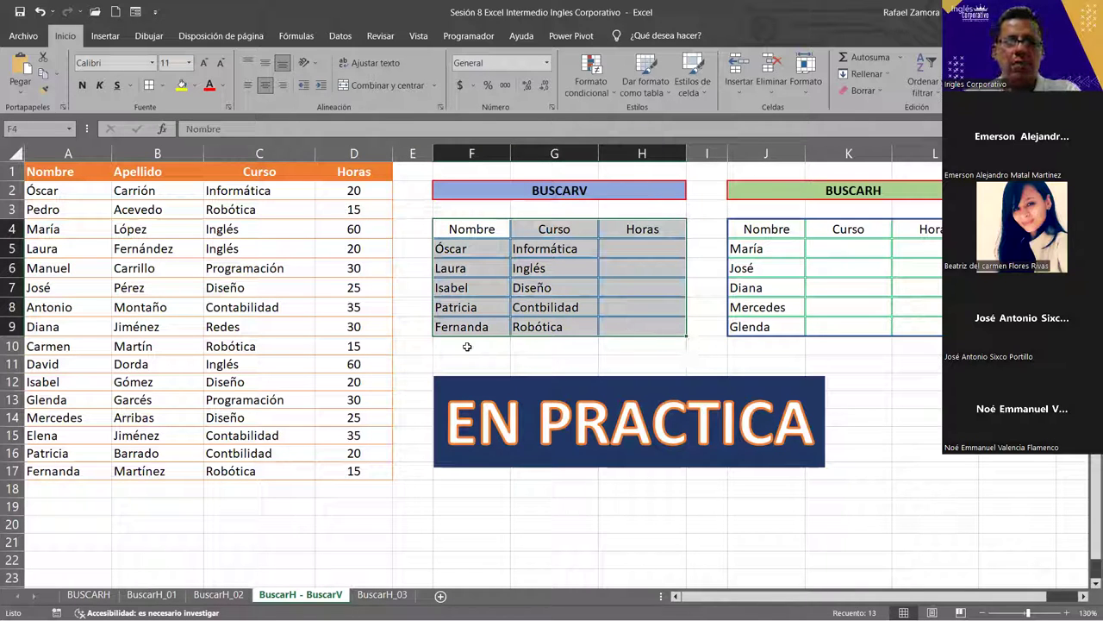
{"action": "key", "text": "ctrl+1"}
{"action": "left_click", "coordinate": [317, 122]}
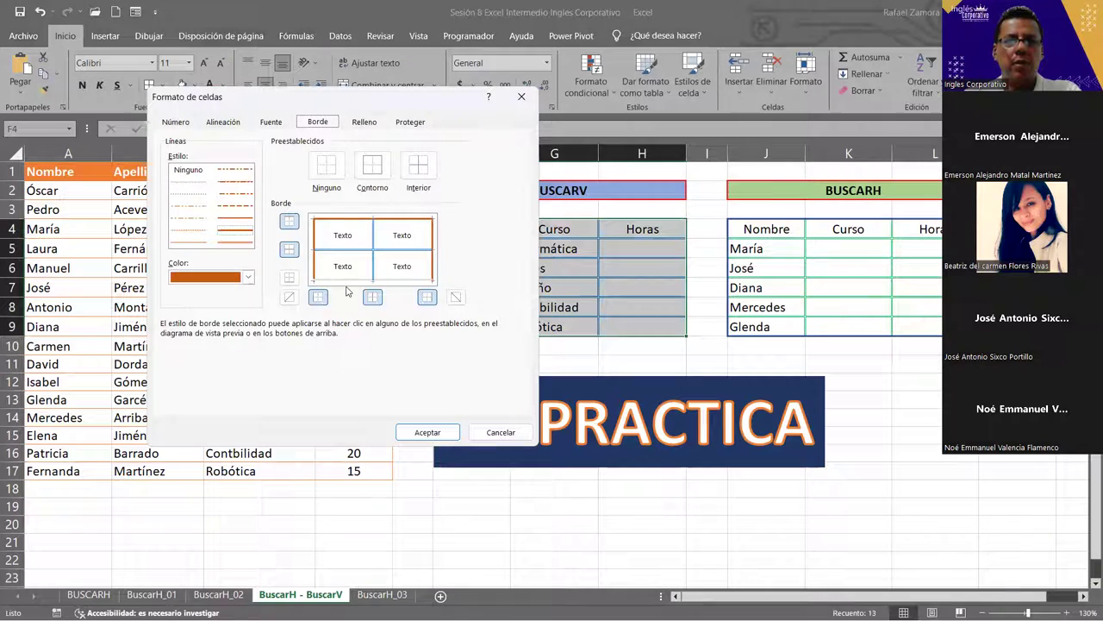
{"action": "left_click", "coordinate": [348, 285]}
{"action": "left_click", "coordinate": [428, 432]}
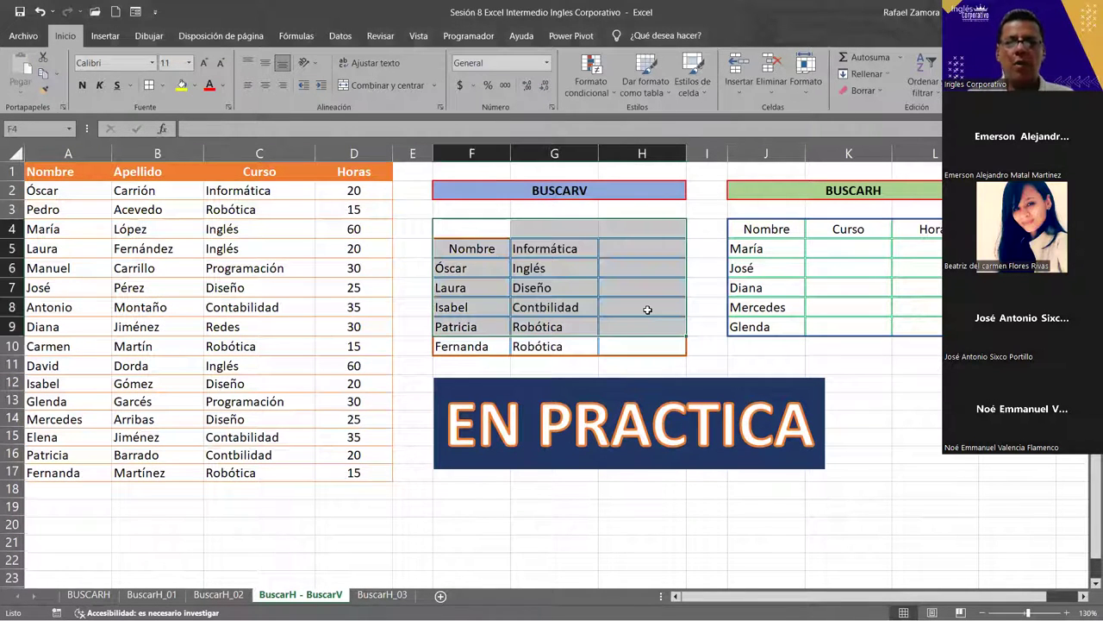
Start a BUSCARV in H5 looking up F5 in the absolute range $A$2:$D$17.
{"action": "left_click", "coordinate": [632, 253]}
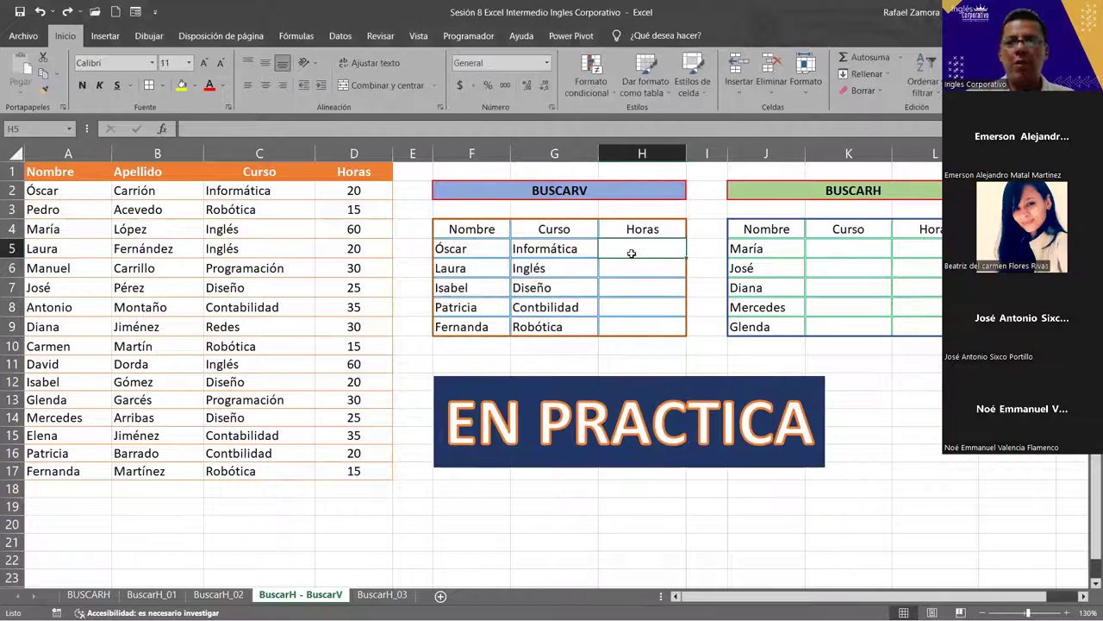
{"action": "type", "text": "="}
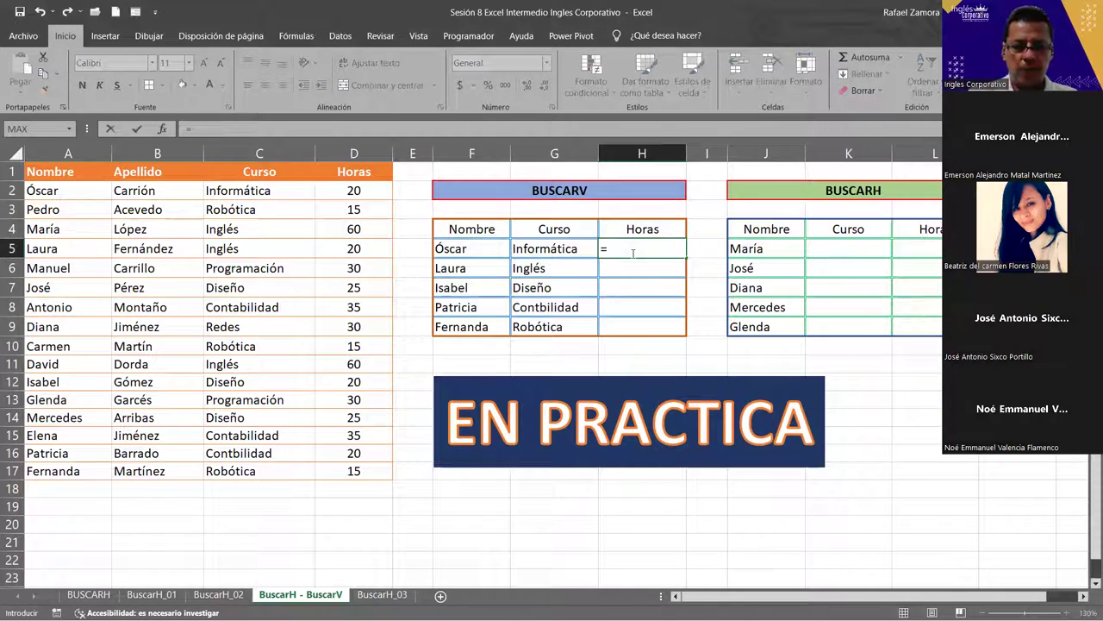
{"action": "type", "text": "buscar"}
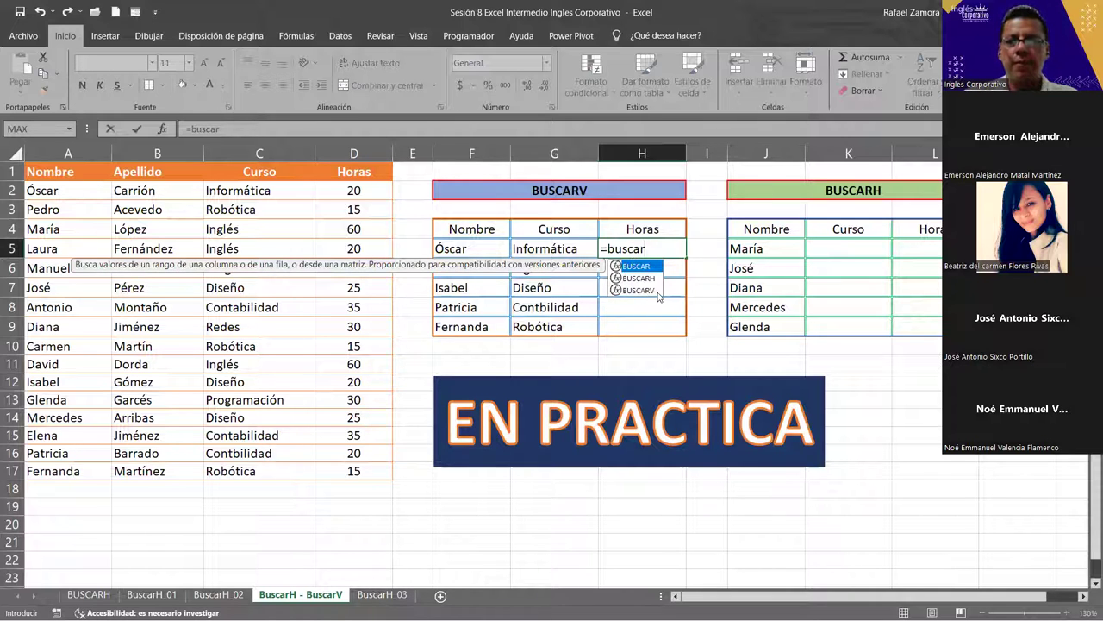
{"action": "left_click", "coordinate": [654, 291]}
{"action": "double_click", "coordinate": [642, 289]}
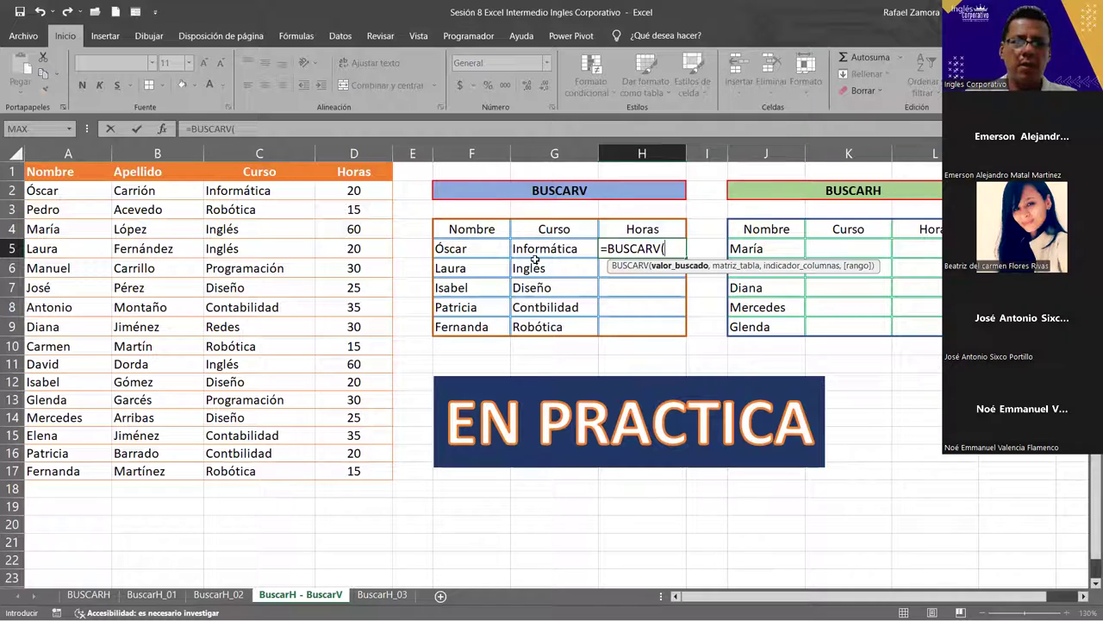
{"action": "left_click", "coordinate": [477, 250]}
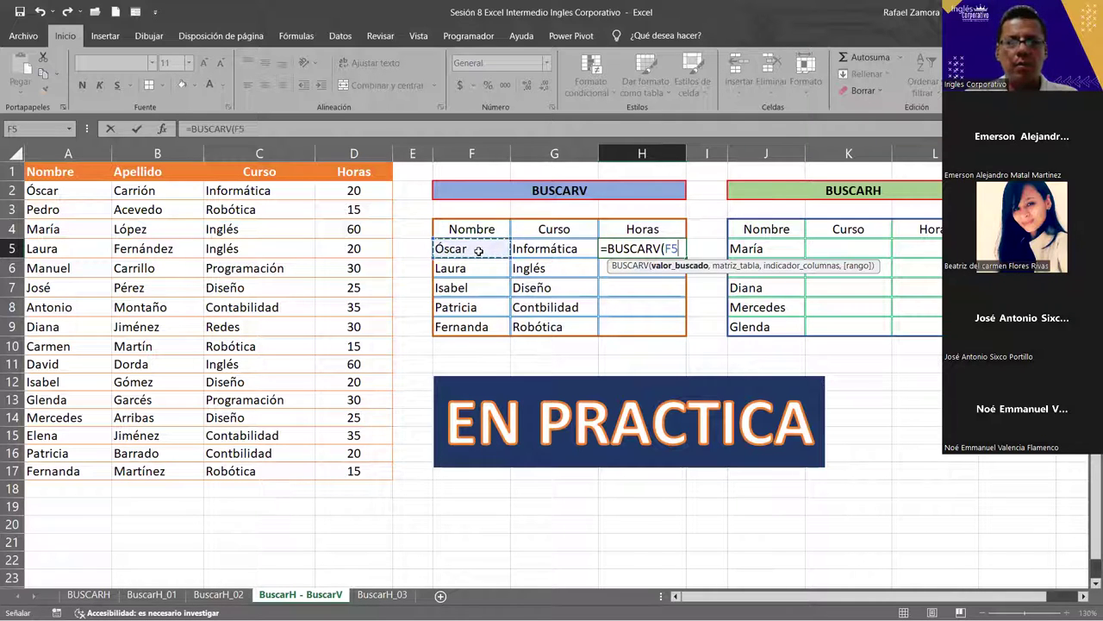
{"action": "type", "text": ","}
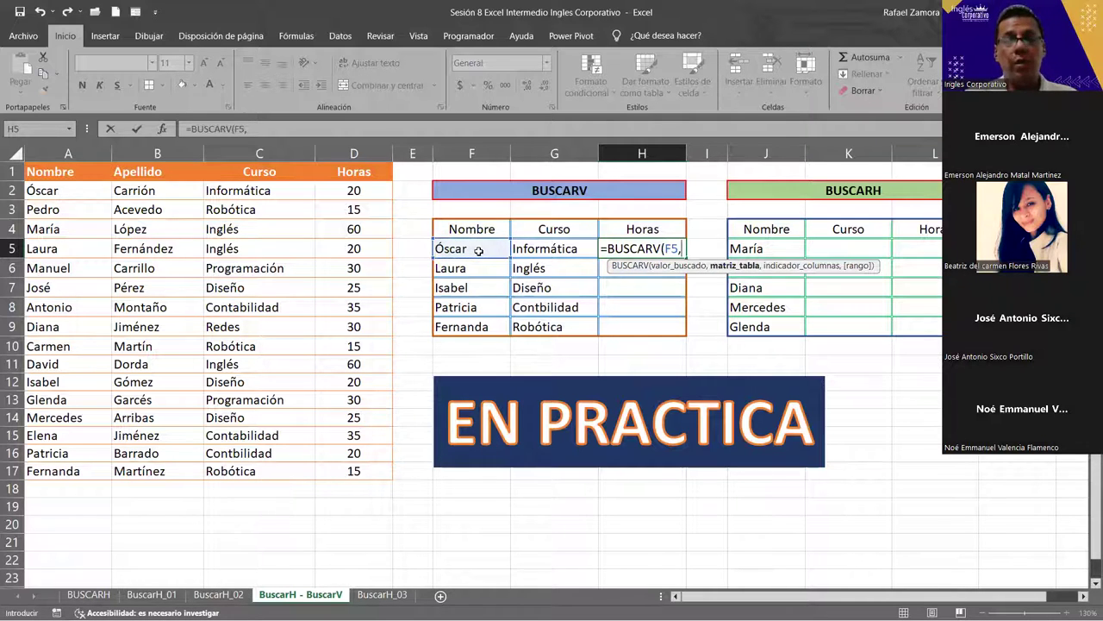
{"action": "left_click", "coordinate": [51, 186]}
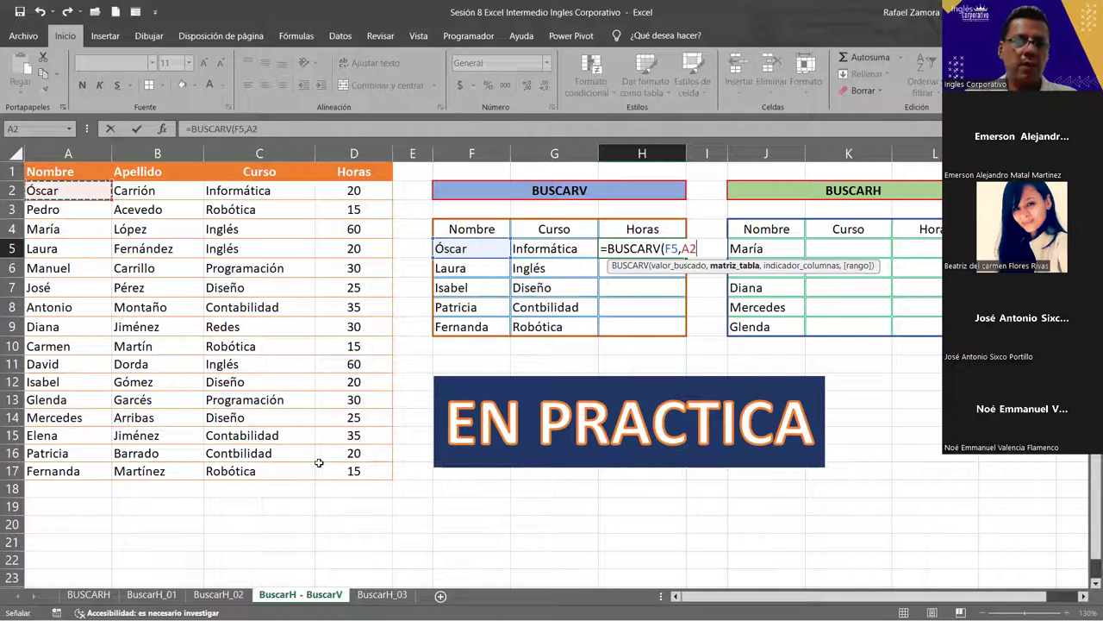
{"action": "left_click", "coordinate": [334, 473], "text": "shift"}
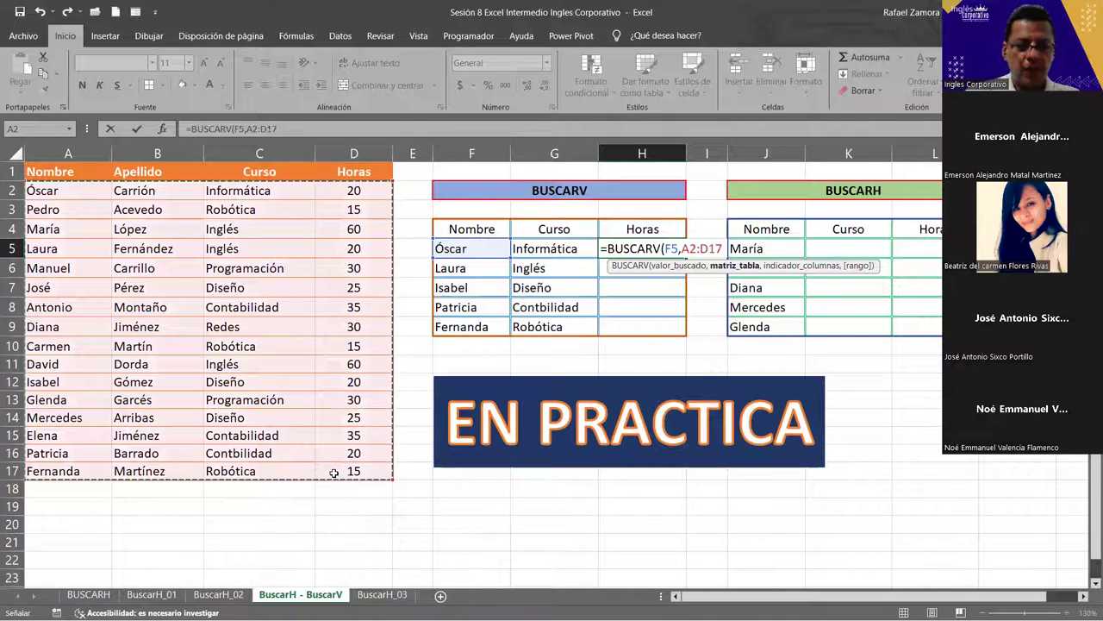
{"action": "key", "text": "F4"}
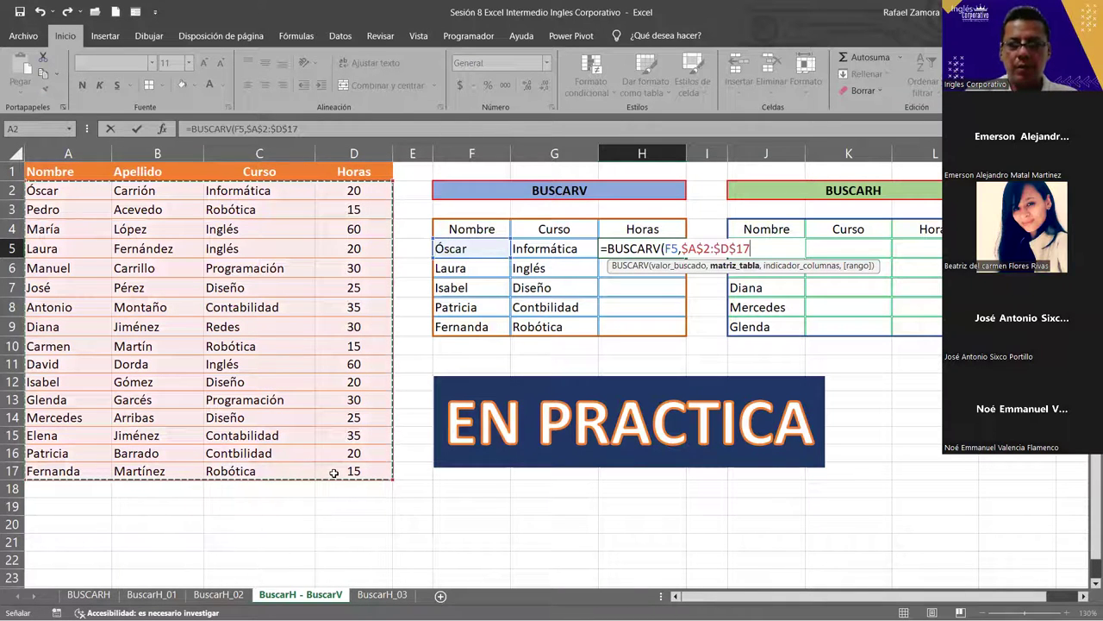
Finish the formula with column 4 and exact match 0, then centre the 20 in H5.
{"action": "type", "text": ","}
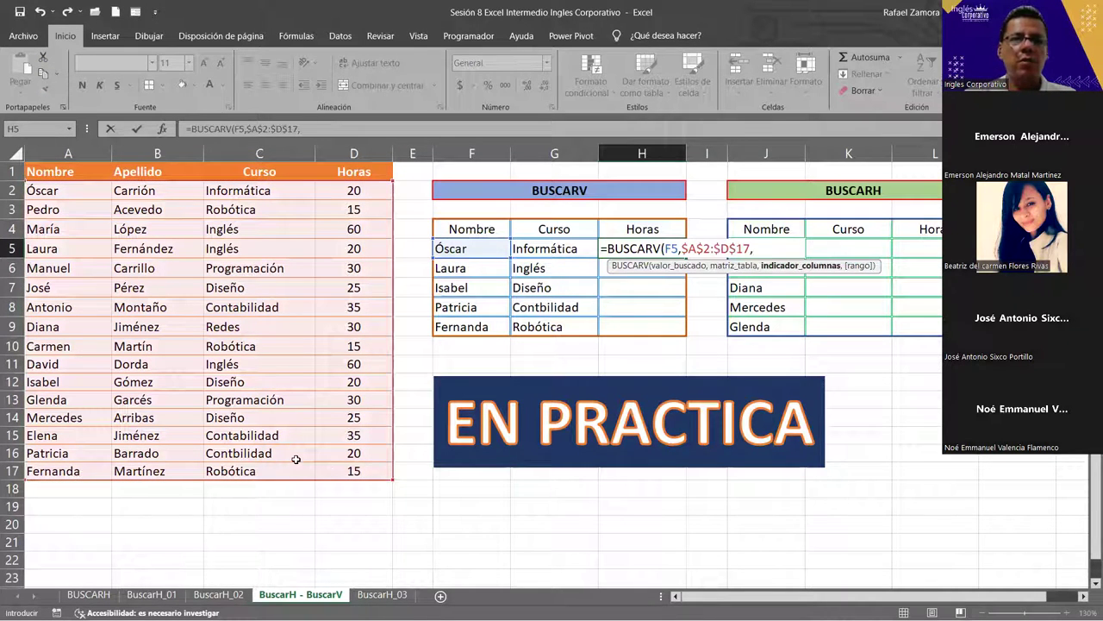
{"action": "key", "text": "Left"}
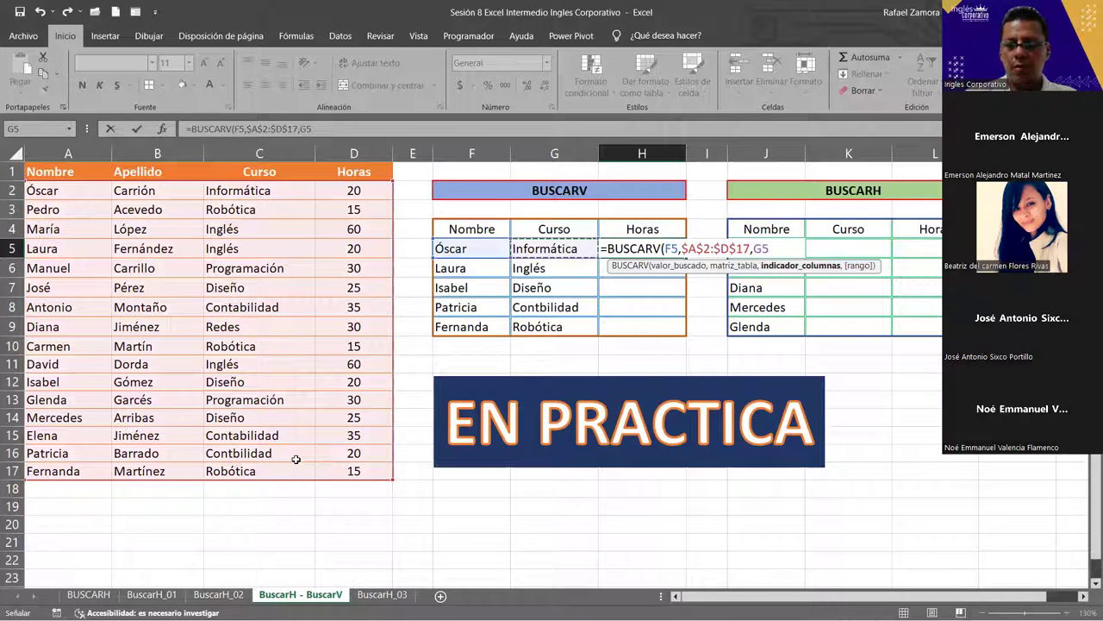
{"action": "key", "text": "Left"}
{"action": "key", "text": "BackSpace"}
{"action": "key", "text": "BackSpace"}
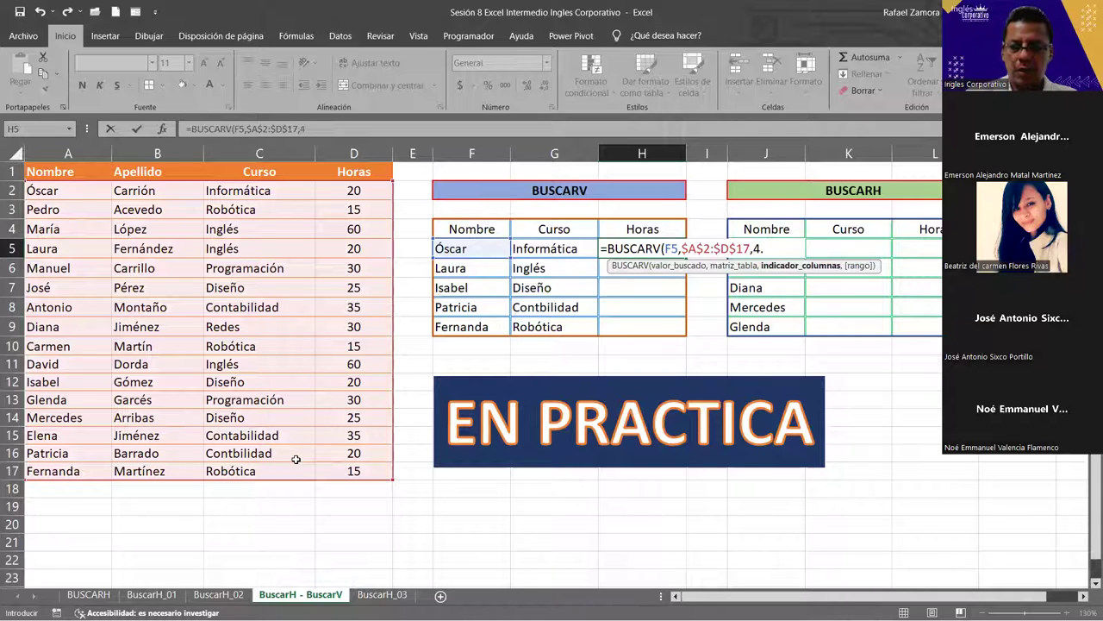
{"action": "type", "text": ",0"}
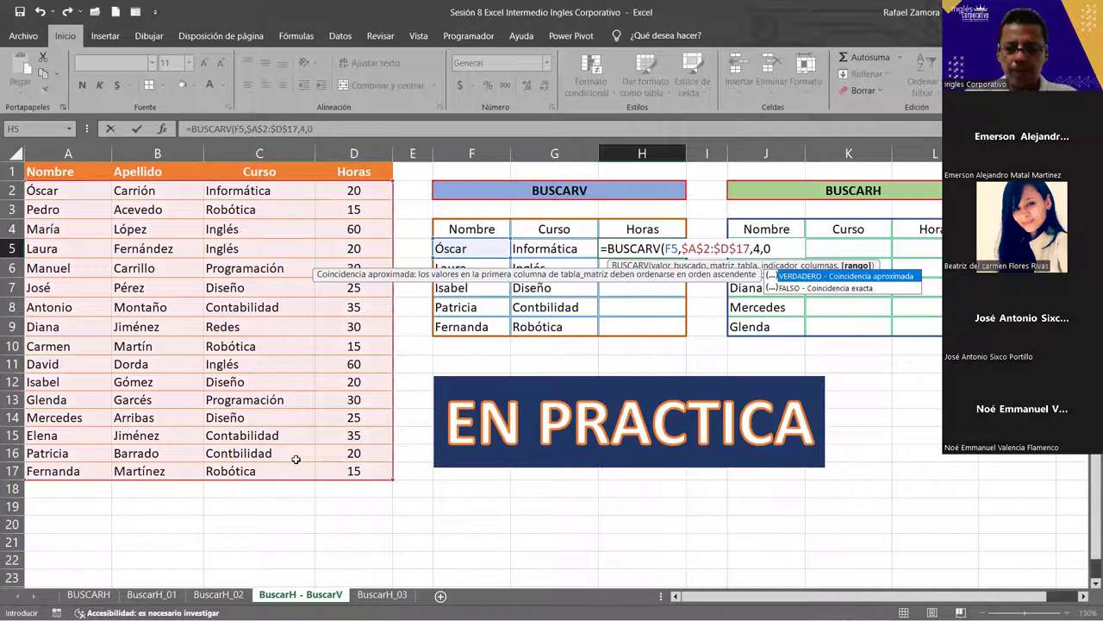
{"action": "type", "text": "="}
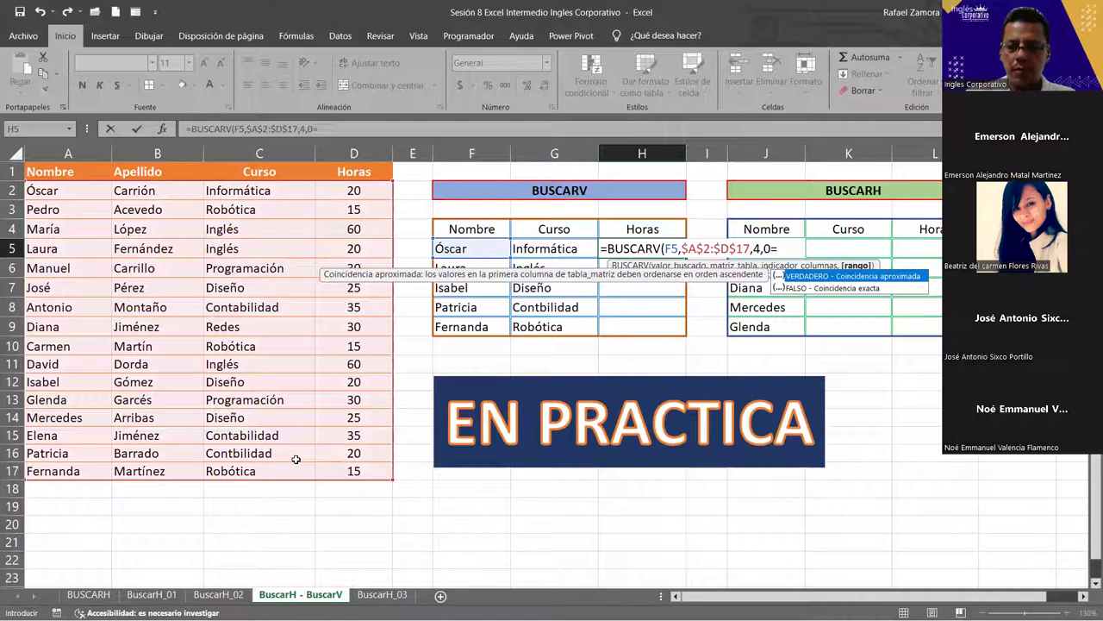
{"action": "key", "text": "Return"}
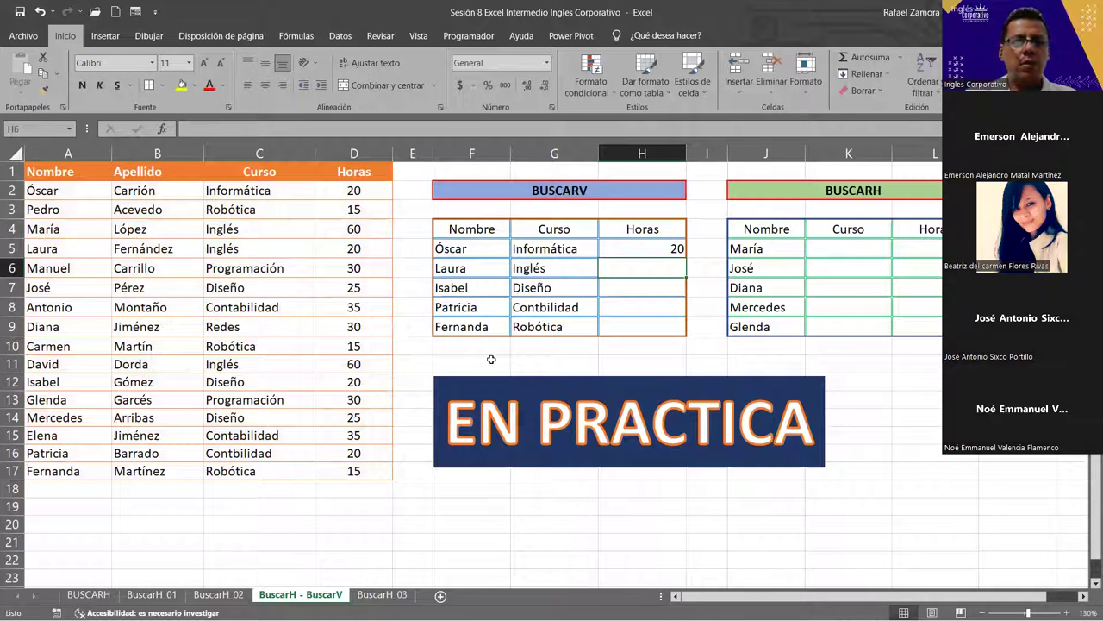
{"action": "left_click", "coordinate": [648, 248]}
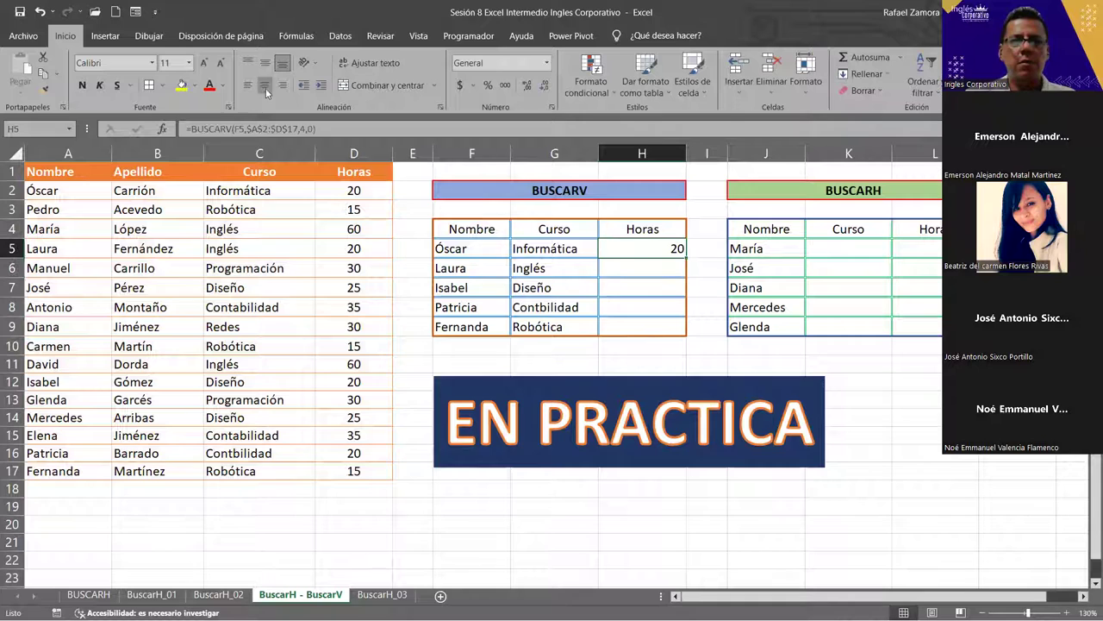
{"action": "left_click", "coordinate": [265, 87]}
Copy the H5 Horas lookup down to H9, then set hours to 25 in D5, 35 in D12, 15 in D16.
{"action": "left_click_drag", "start_coordinate": [687, 258], "coordinate": [682, 329]}
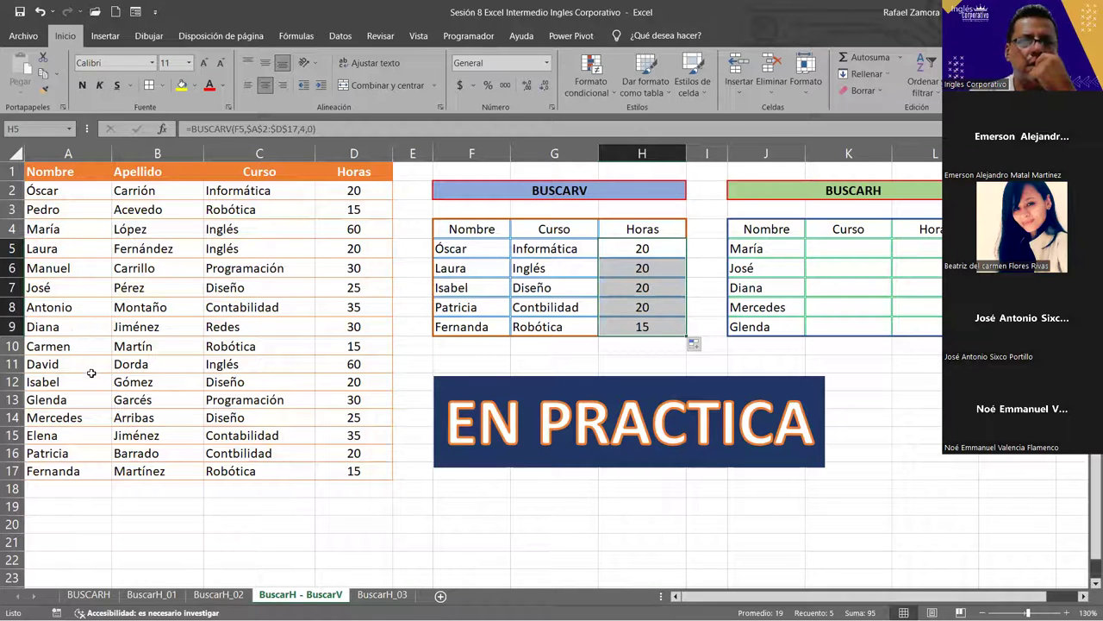
{"action": "left_click", "coordinate": [355, 250]}
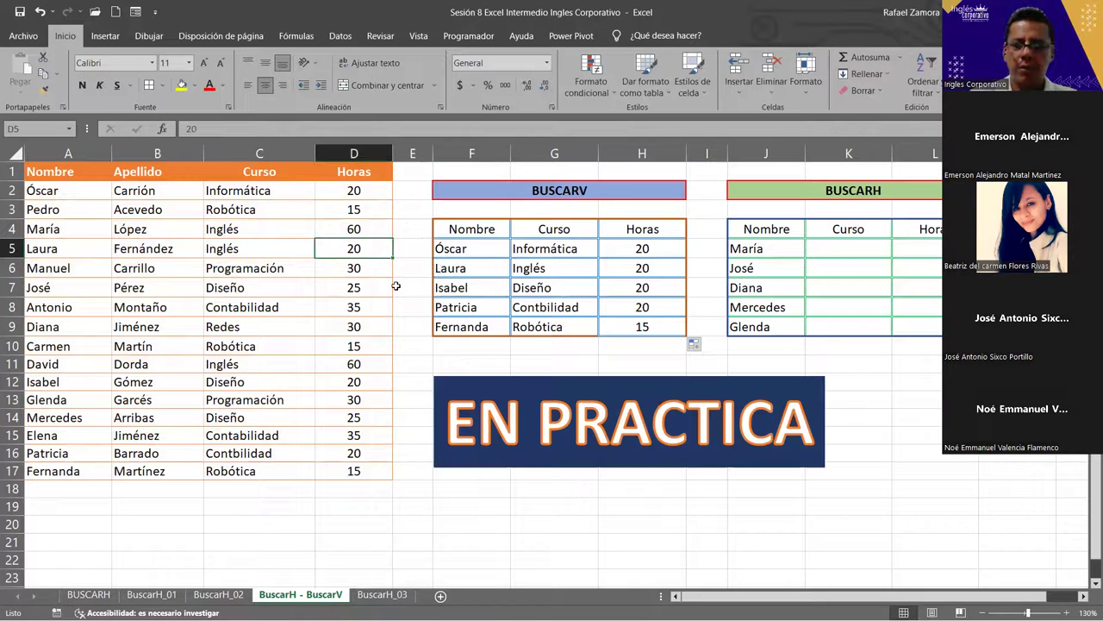
{"action": "type", "text": "25"}
{"action": "key", "text": "Return"}
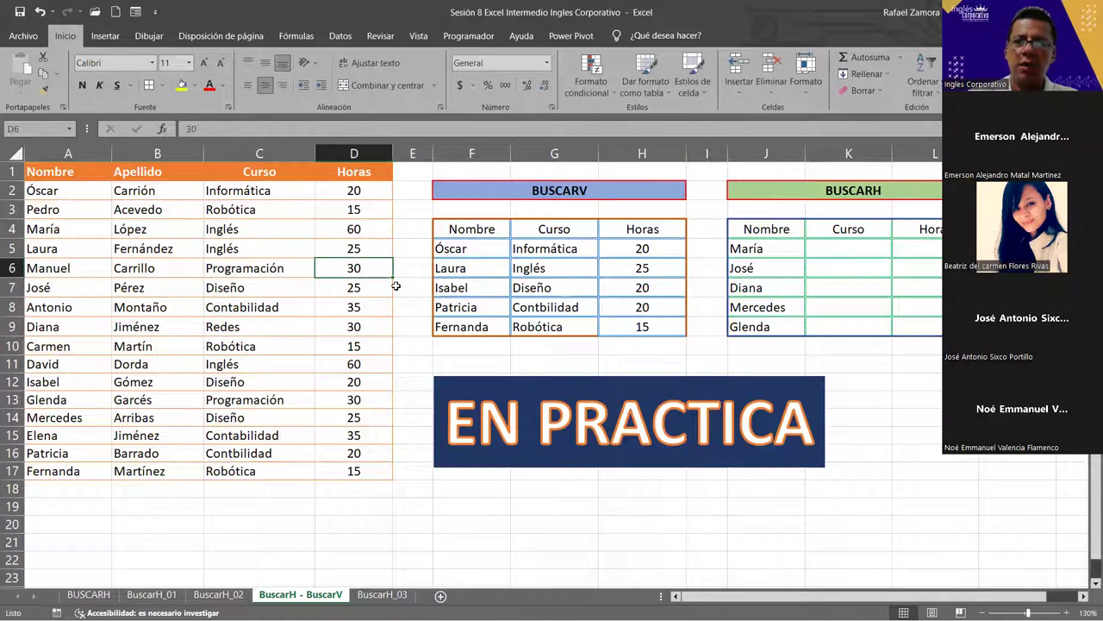
{"action": "left_click", "coordinate": [370, 379]}
{"action": "type", "text": "35"}
{"action": "key", "text": "Return"}
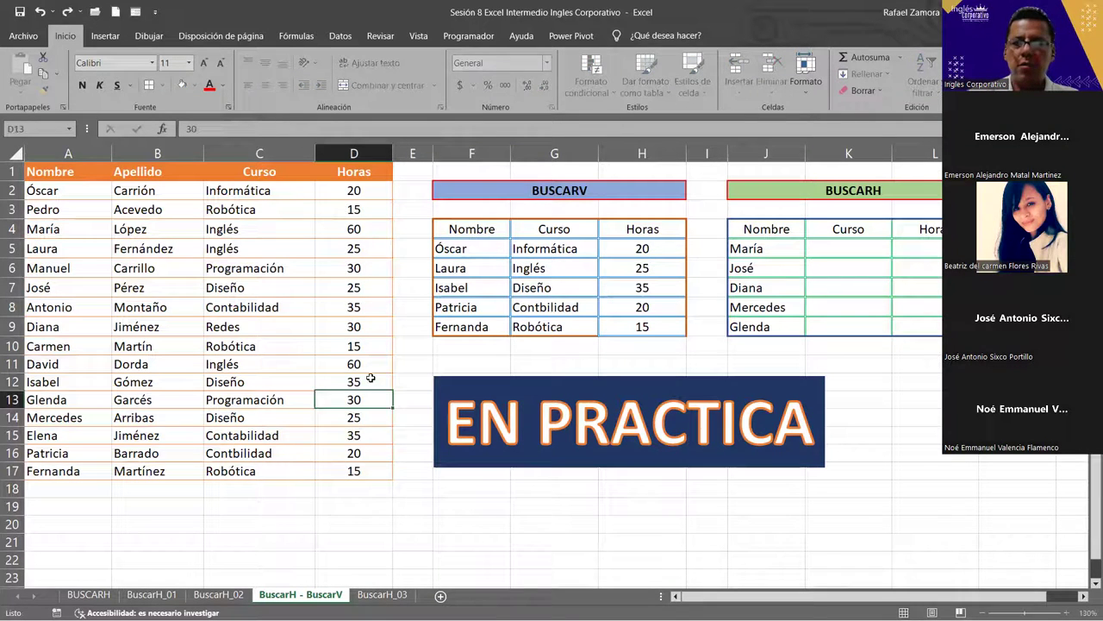
{"action": "left_click", "coordinate": [358, 457]}
{"action": "type", "text": "15"}
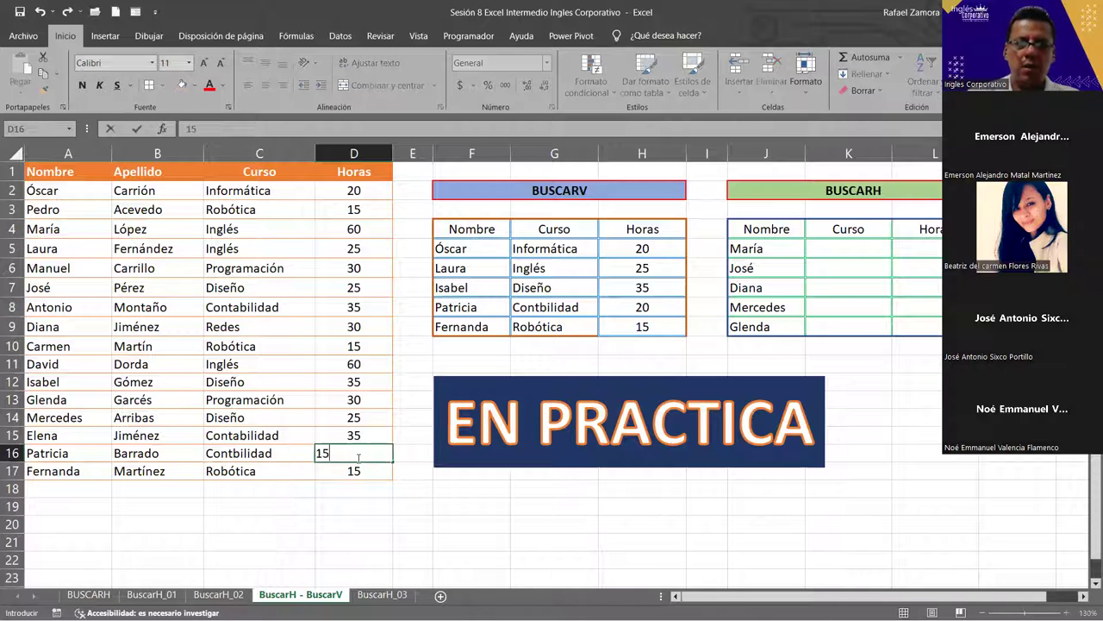
{"action": "key", "text": "Return"}
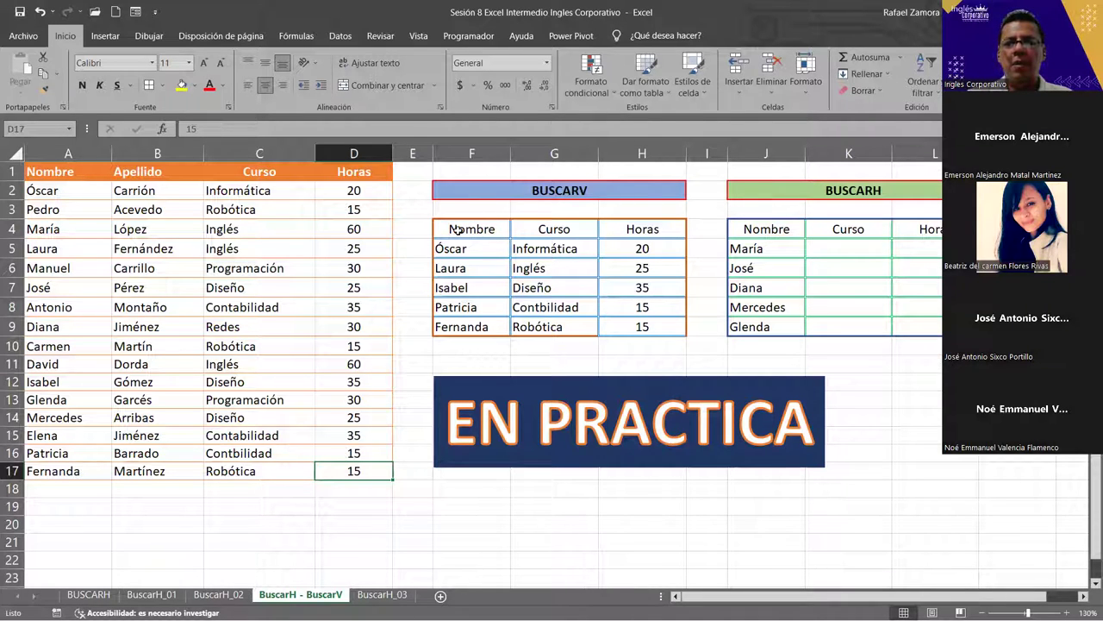
Make the BUSCARV header row F4:H4 bold.
{"action": "left_click", "coordinate": [458, 229]}
{"action": "left_click", "coordinate": [630, 227], "text": "shift"}
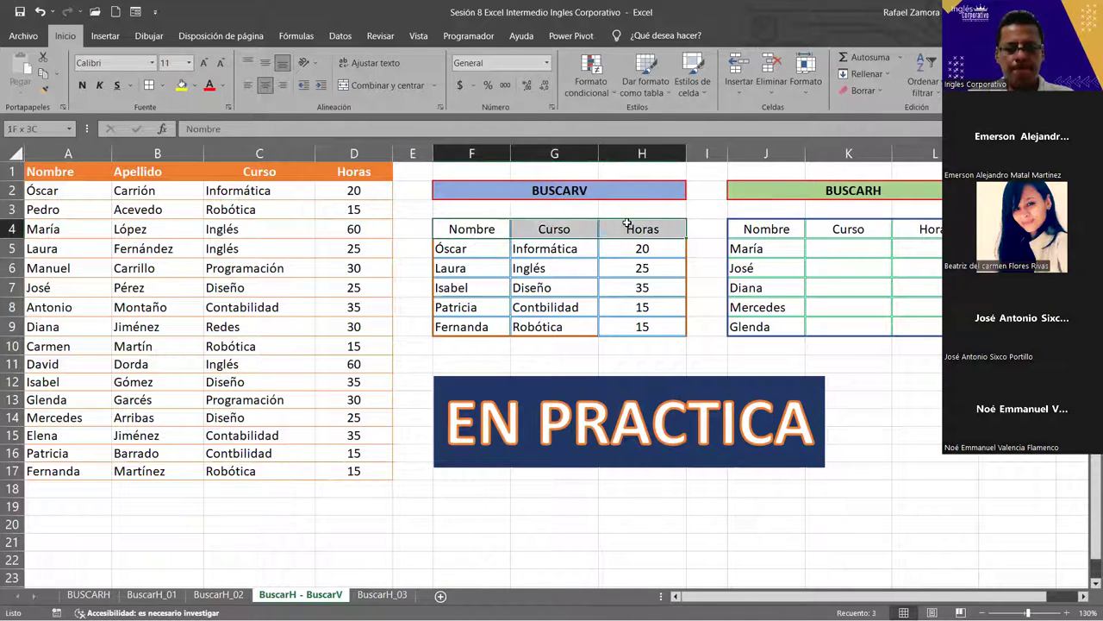
{"action": "key", "text": "ctrl+n"}
Apply cell borders to the whole BUSCARV table F4:H9.
{"action": "left_click", "coordinate": [552, 307]}
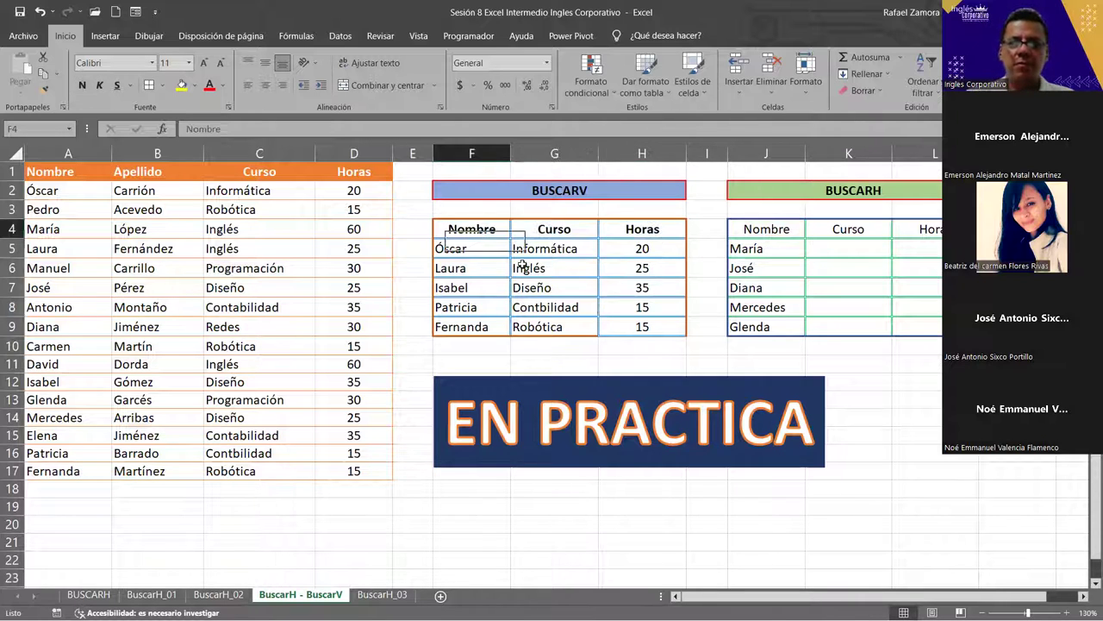
{"action": "left_click_drag", "start_coordinate": [478, 236], "coordinate": [625, 324]}
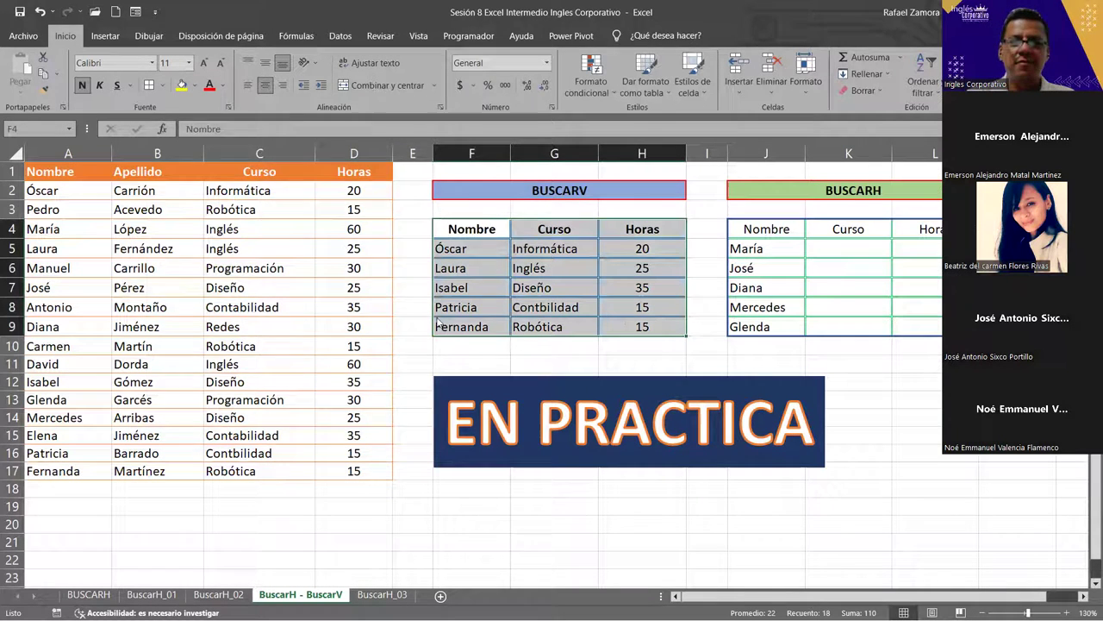
{"action": "key", "text": "ctrl+1"}
{"action": "left_click", "coordinate": [419, 433]}
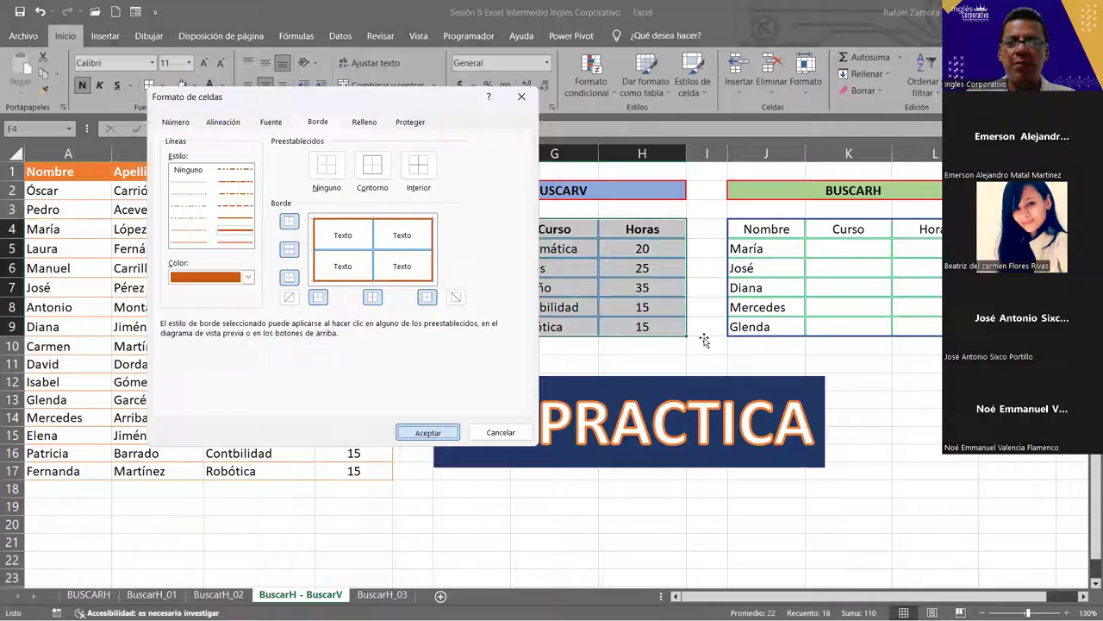
{"action": "left_click", "coordinate": [595, 269]}
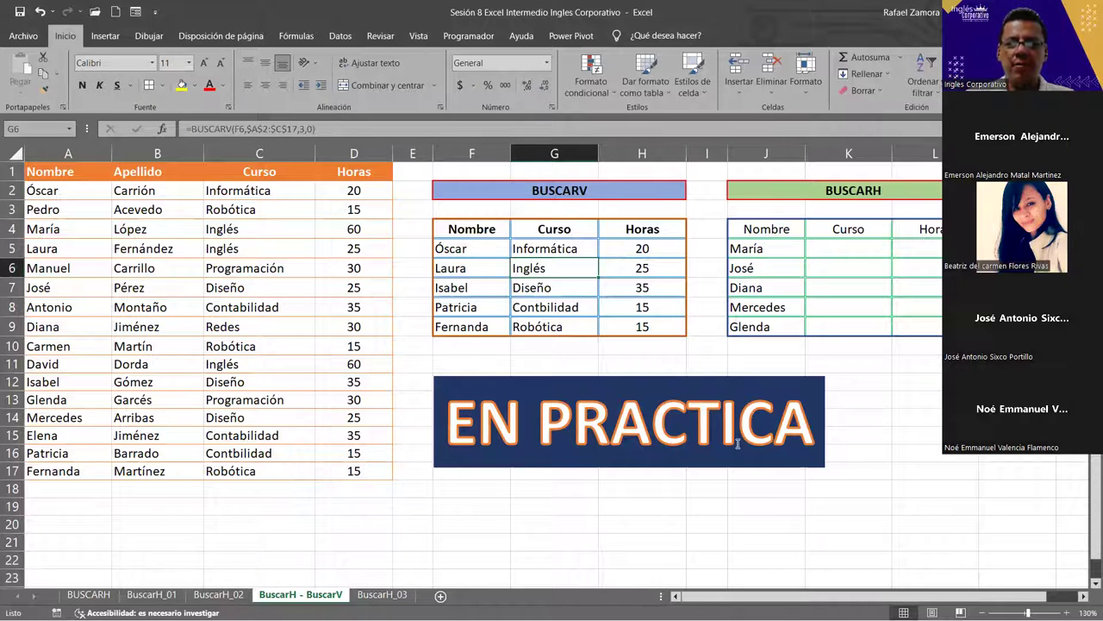
Start a BUSCARH formula in María's Curso cell K5.
{"action": "left_click", "coordinate": [1084, 595]}
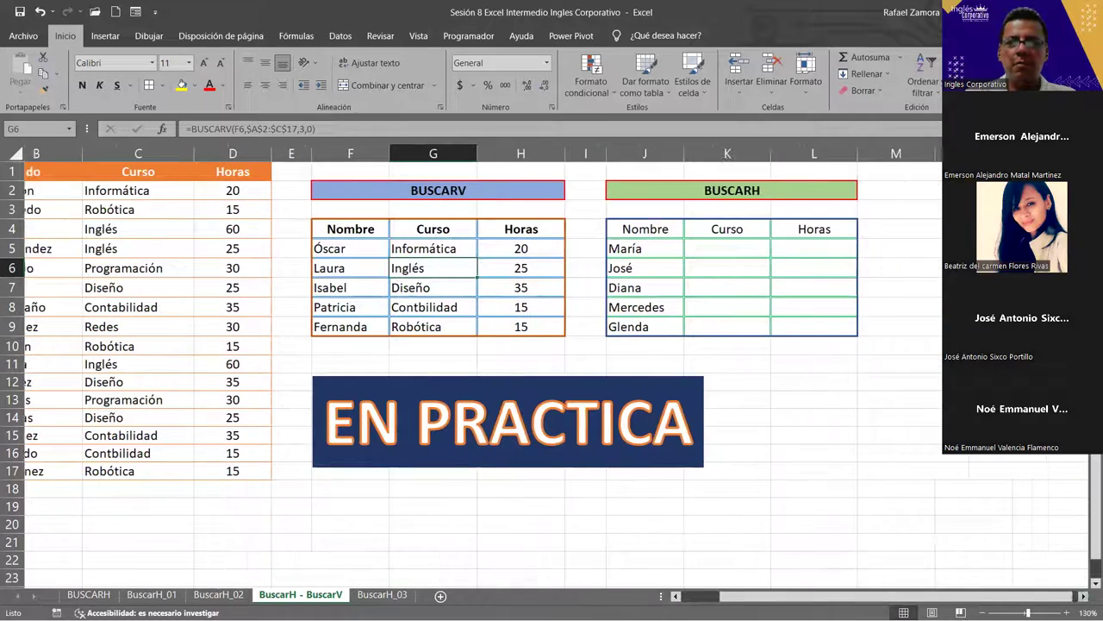
{"action": "scroll", "coordinate": [803, 571], "scroll_direction": "left", "scroll_amount": 2}
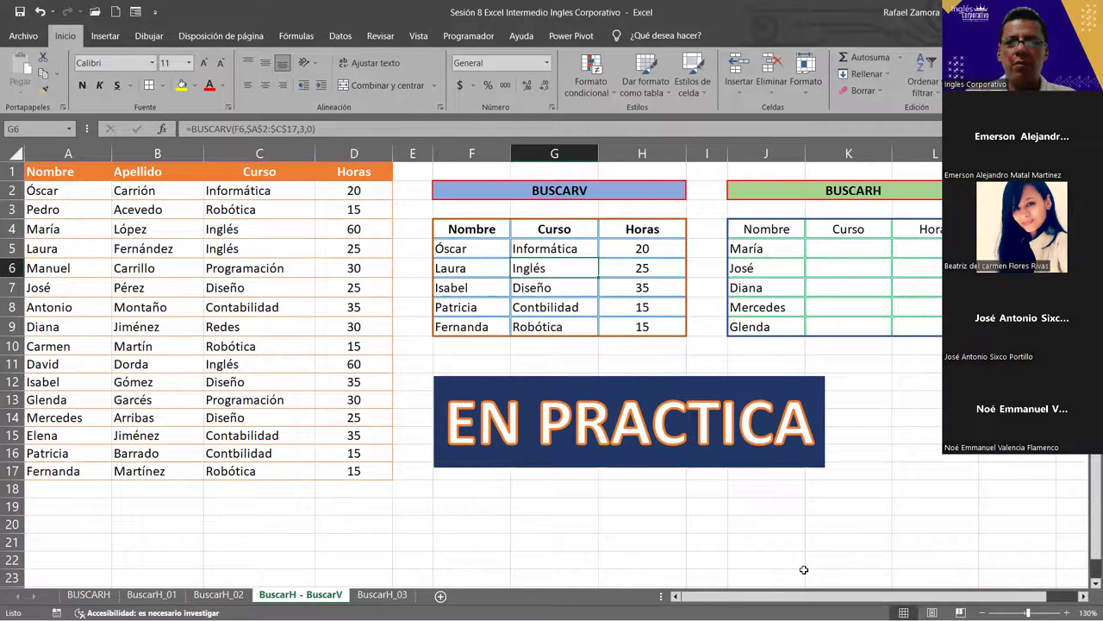
{"action": "scroll", "coordinate": [803, 570], "scroll_direction": "down", "scroll_amount": 1, "text": "ctrl"}
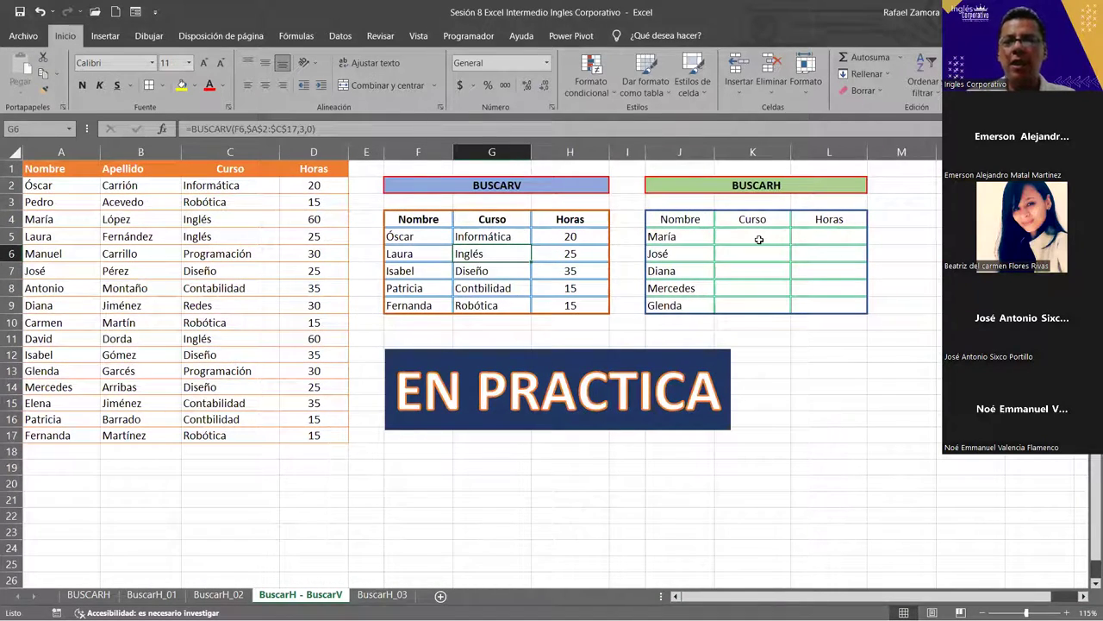
{"action": "left_click", "coordinate": [759, 239]}
{"action": "type", "text": "="}
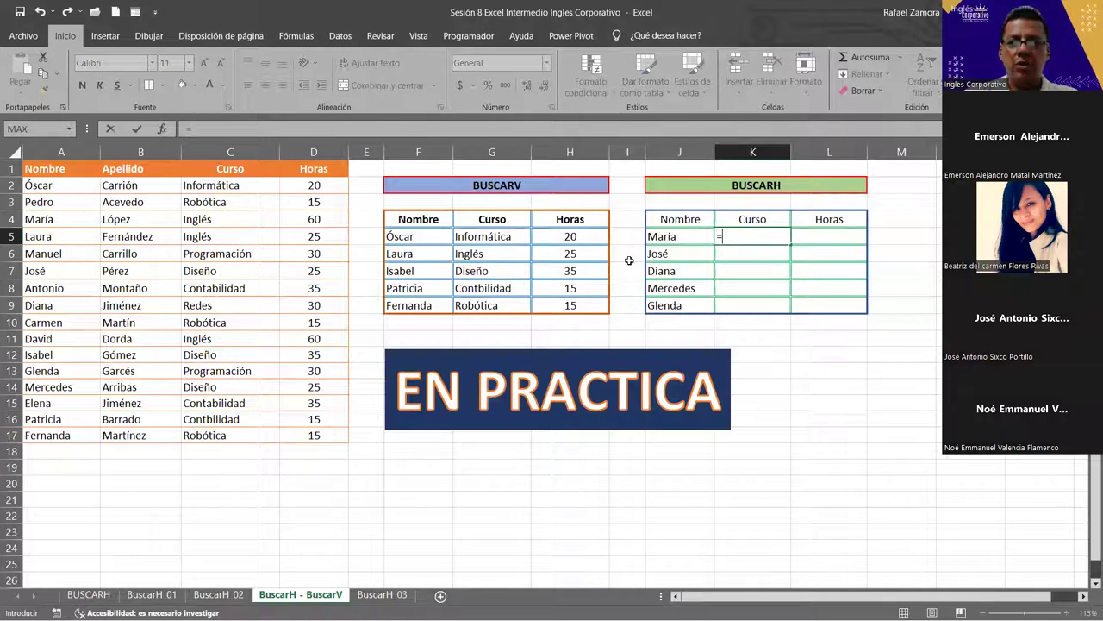
{"action": "type", "text": "buscar"}
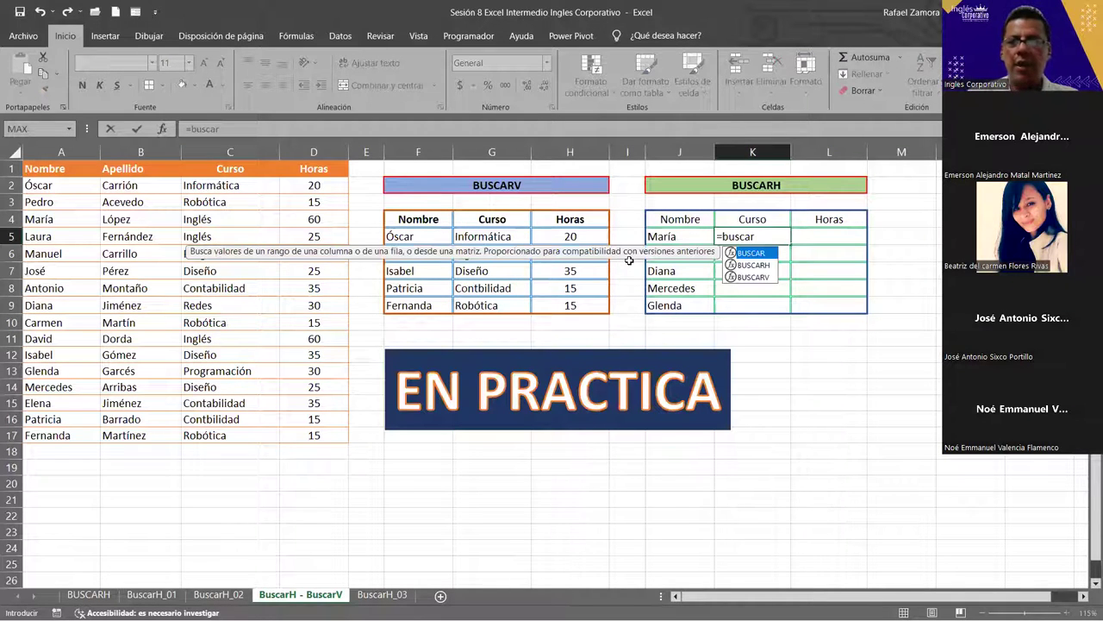
{"action": "key", "text": "Down"}
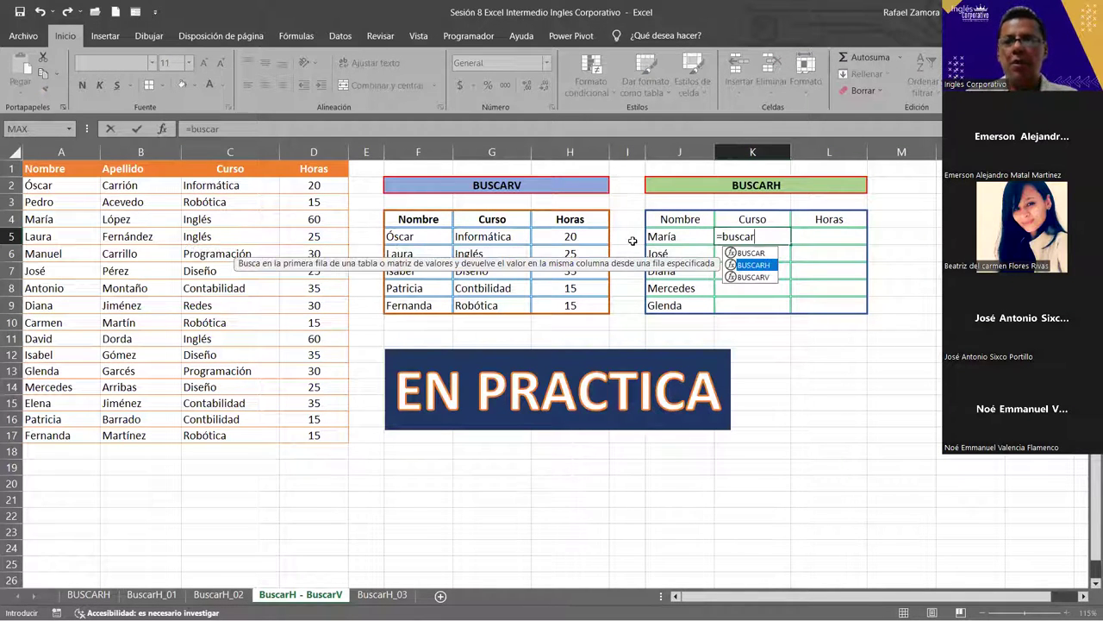
{"action": "key", "text": "Tab"}
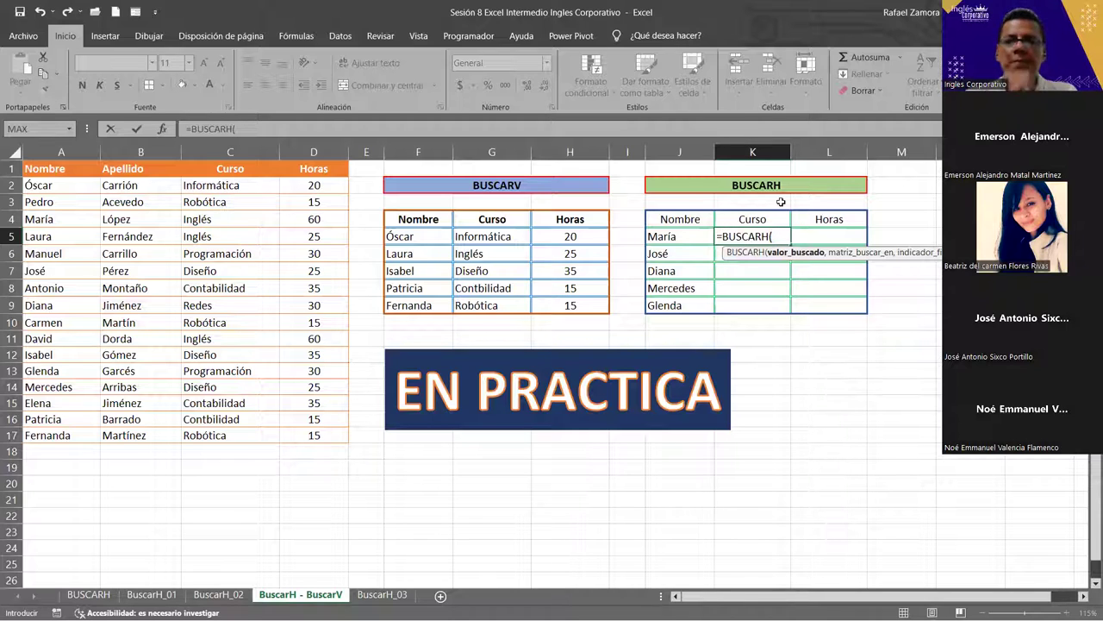
Complete it as =BUSCARH(K4,C1:C17,4,0) so K5 returns Inglés.
{"action": "left_click", "coordinate": [761, 220]}
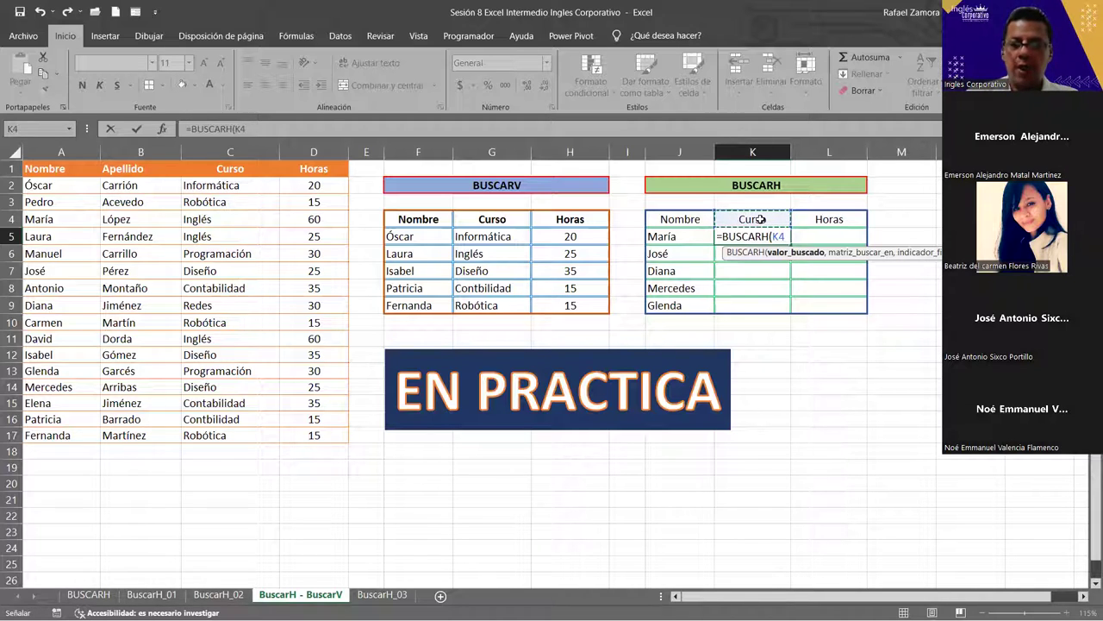
{"action": "type", "text": ","}
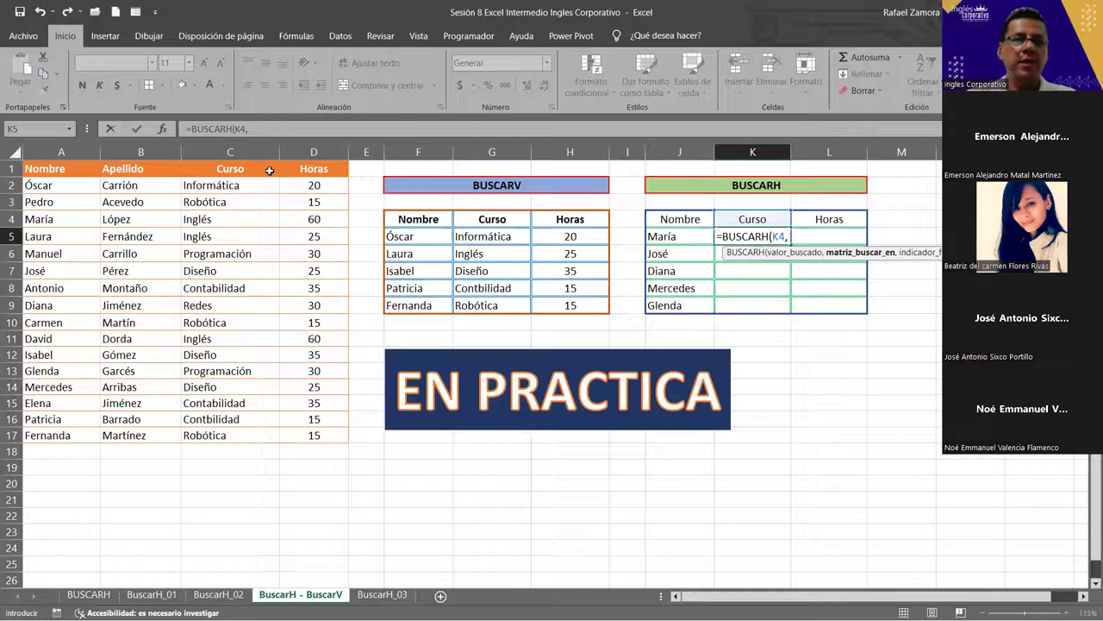
{"action": "left_click", "coordinate": [229, 170]}
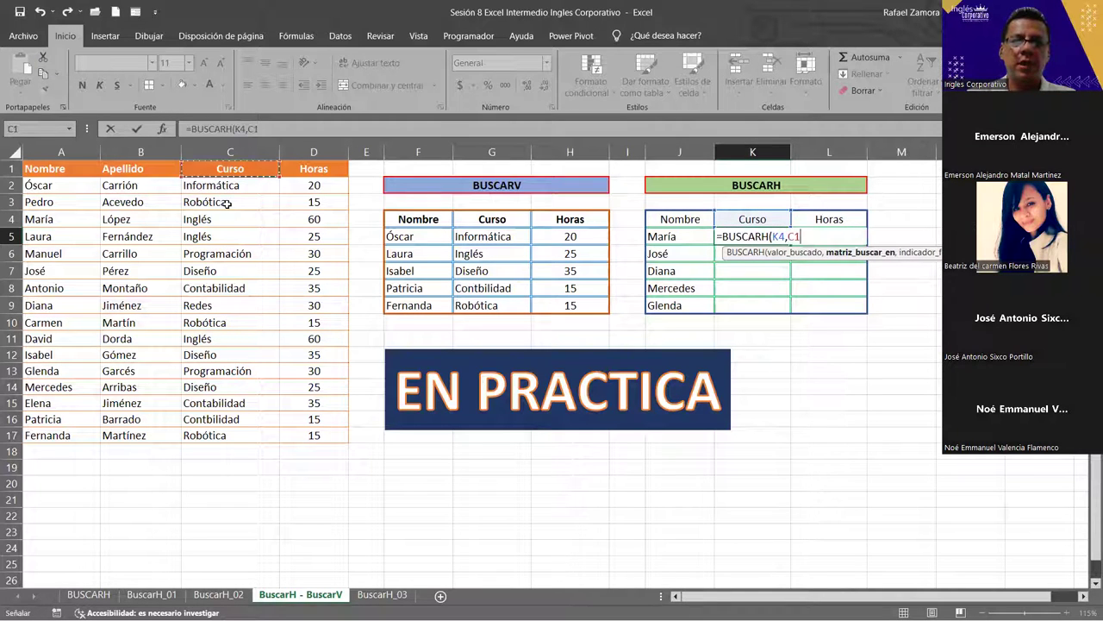
{"action": "left_click", "coordinate": [223, 428], "text": "shift"}
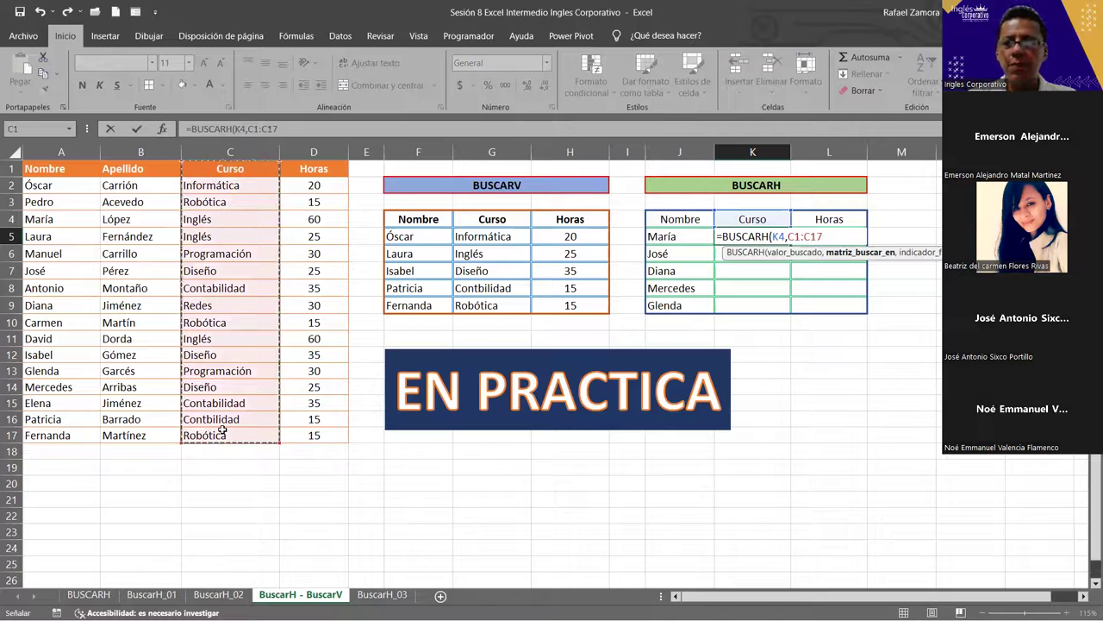
{"action": "type", "text": ","}
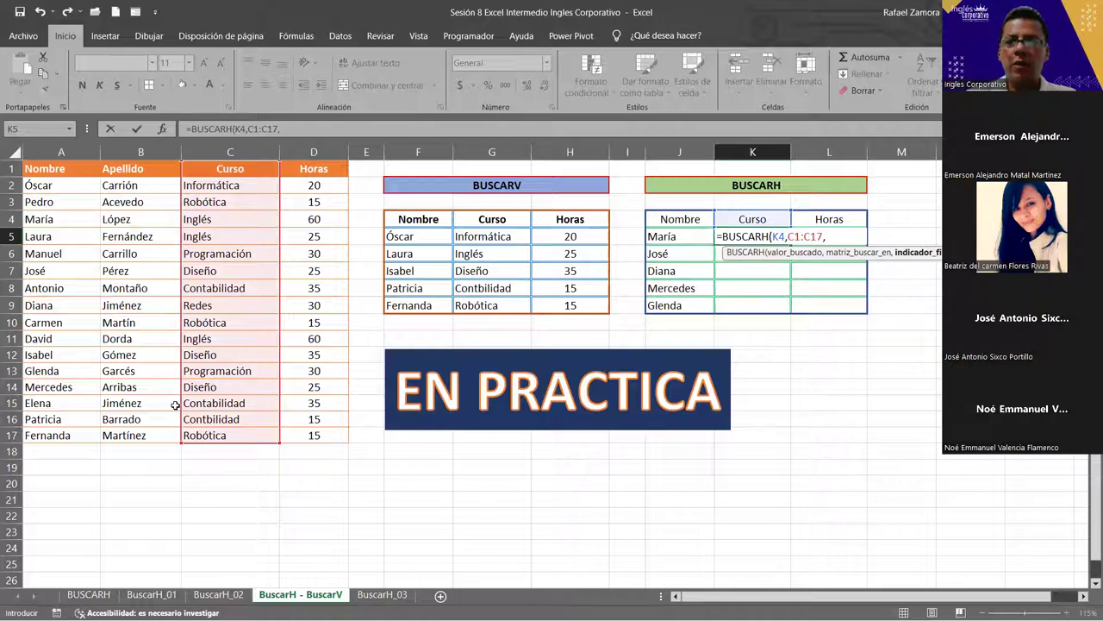
{"action": "type", "text": "a"}
{"action": "key", "text": "BackSpace"}
{"action": "type", "text": "4"}
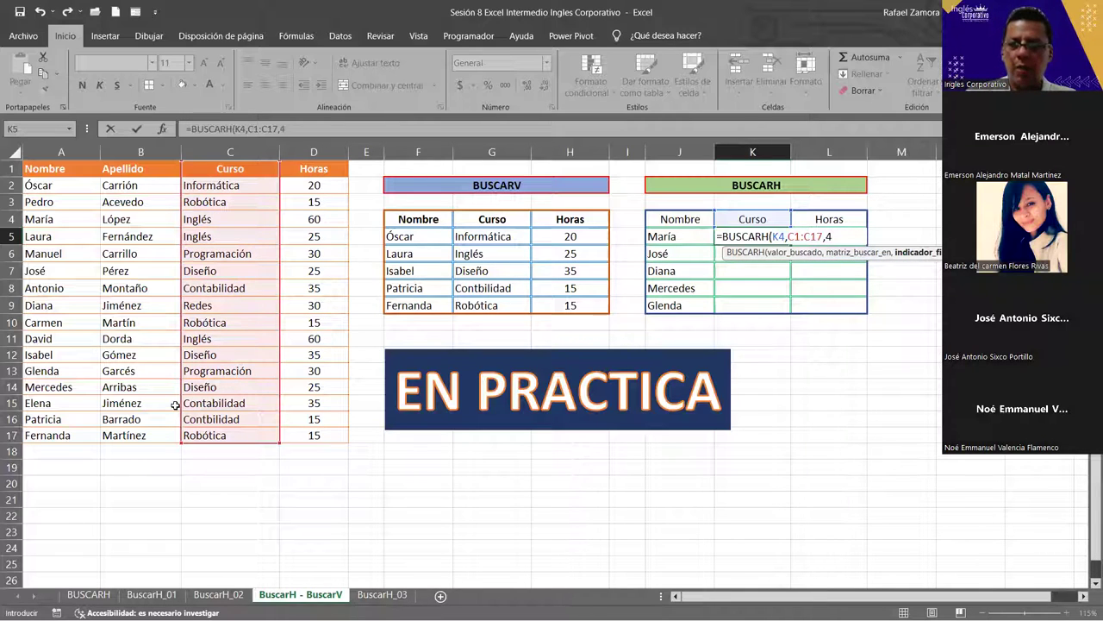
{"action": "type", "text": ",0"}
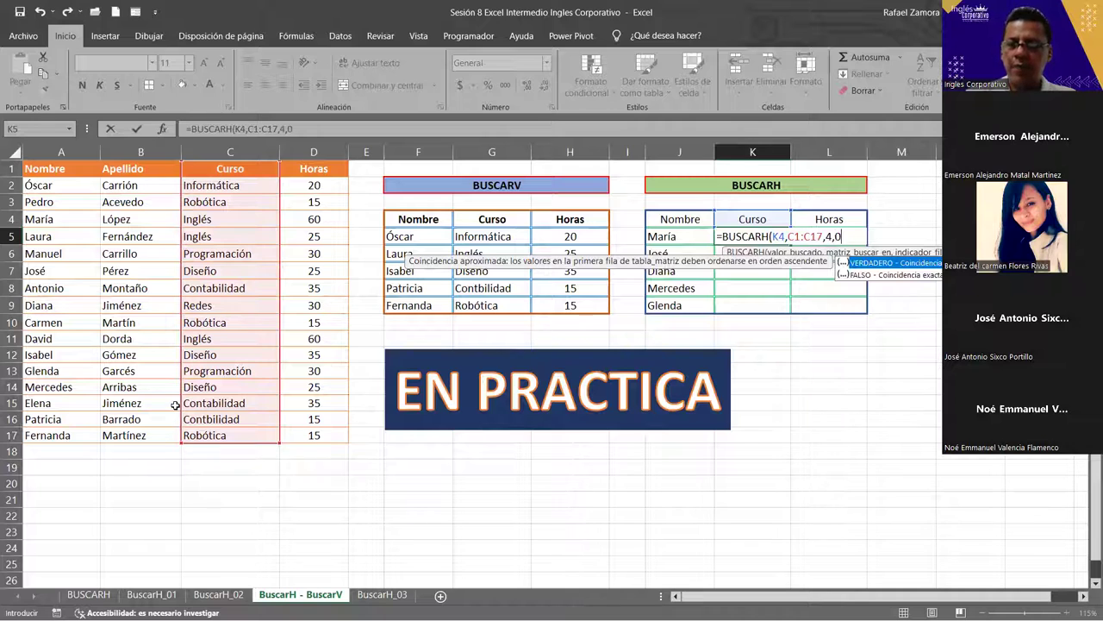
{"action": "type", "text": "="}
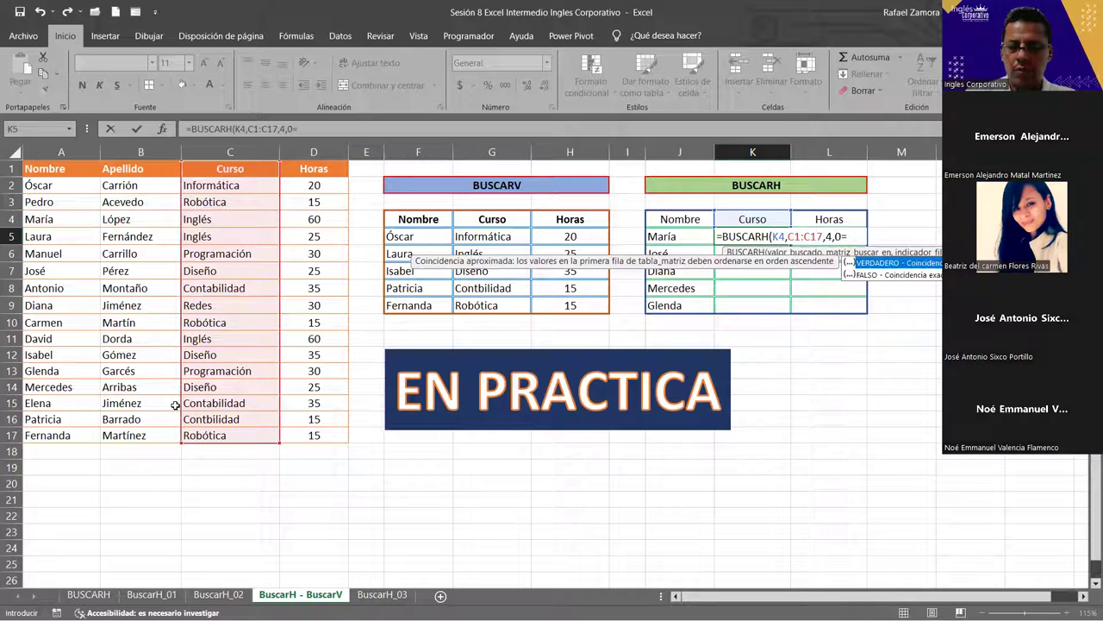
{"action": "key", "text": "Return"}
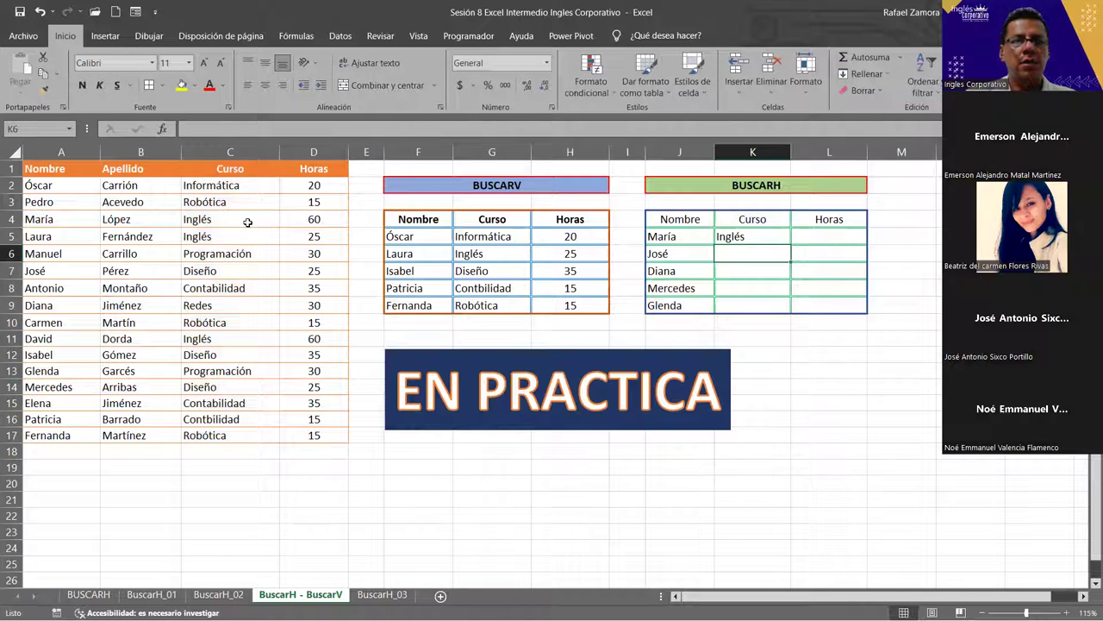
Enter =BUSCARH(L4,D1:D17,4,0) in L5 so María's hours show 60.
{"action": "left_click", "coordinate": [833, 238]}
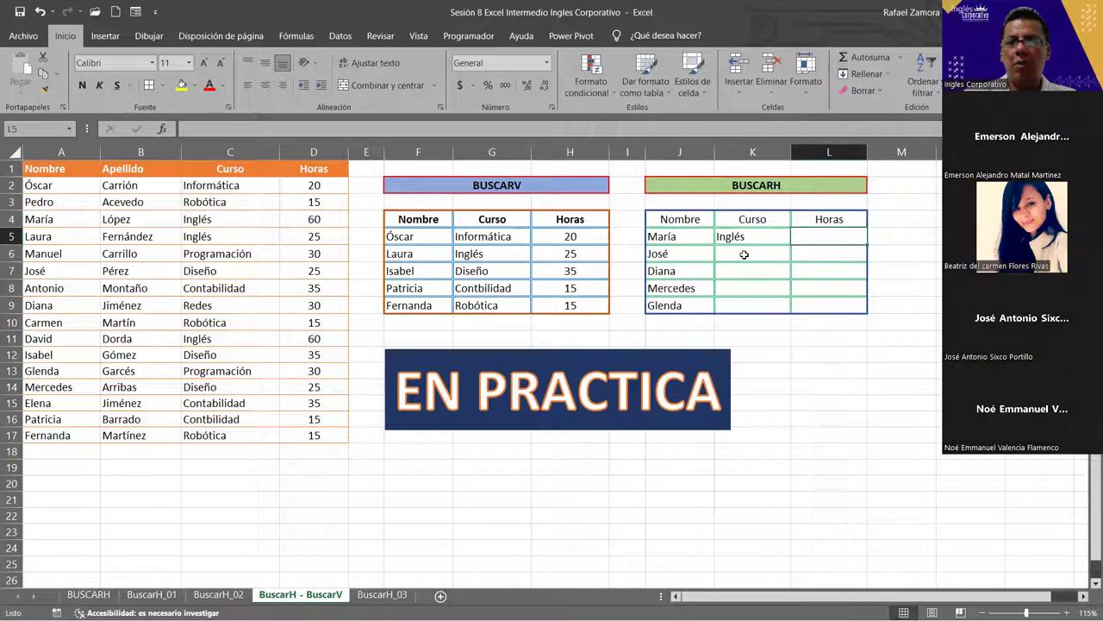
{"action": "type", "text": "i"}
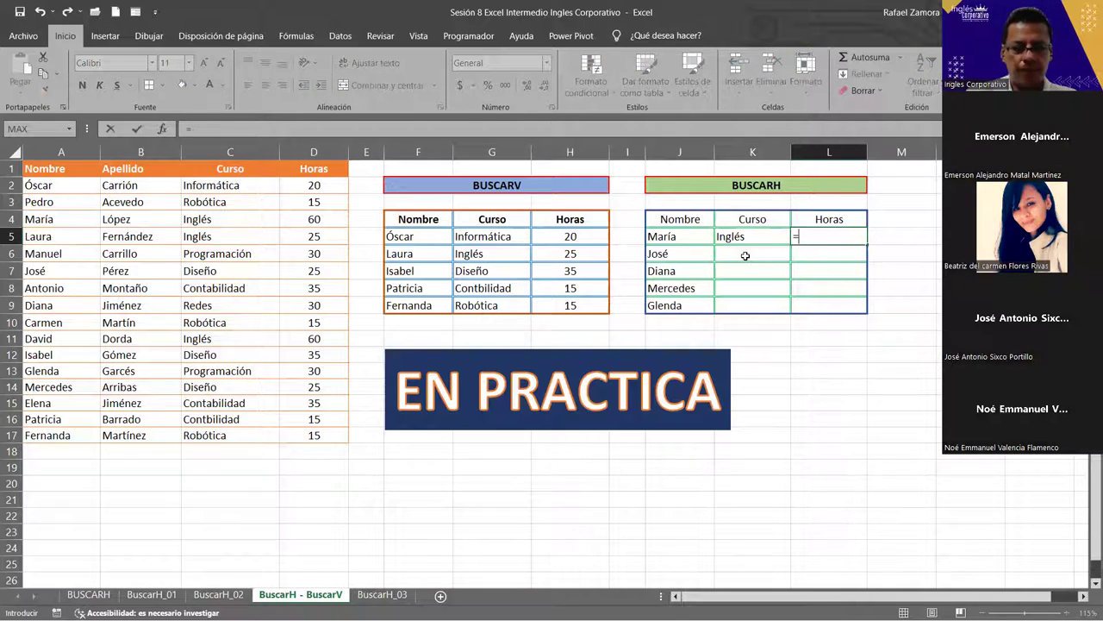
{"action": "type", "text": "buscar"}
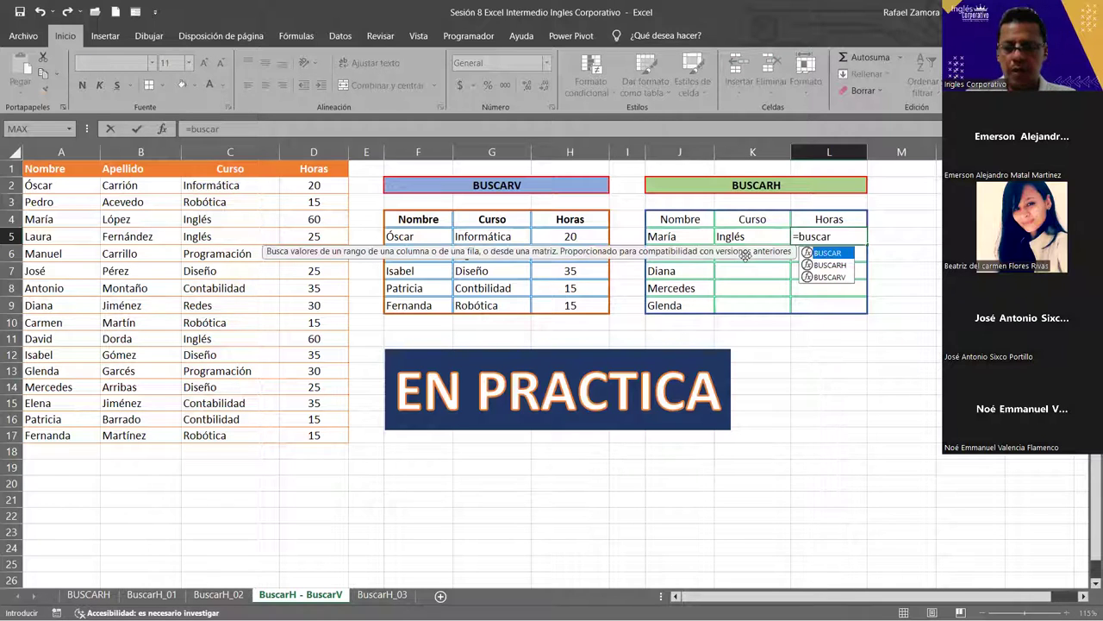
{"action": "key", "text": "Down"}
{"action": "key", "text": "Tab"}
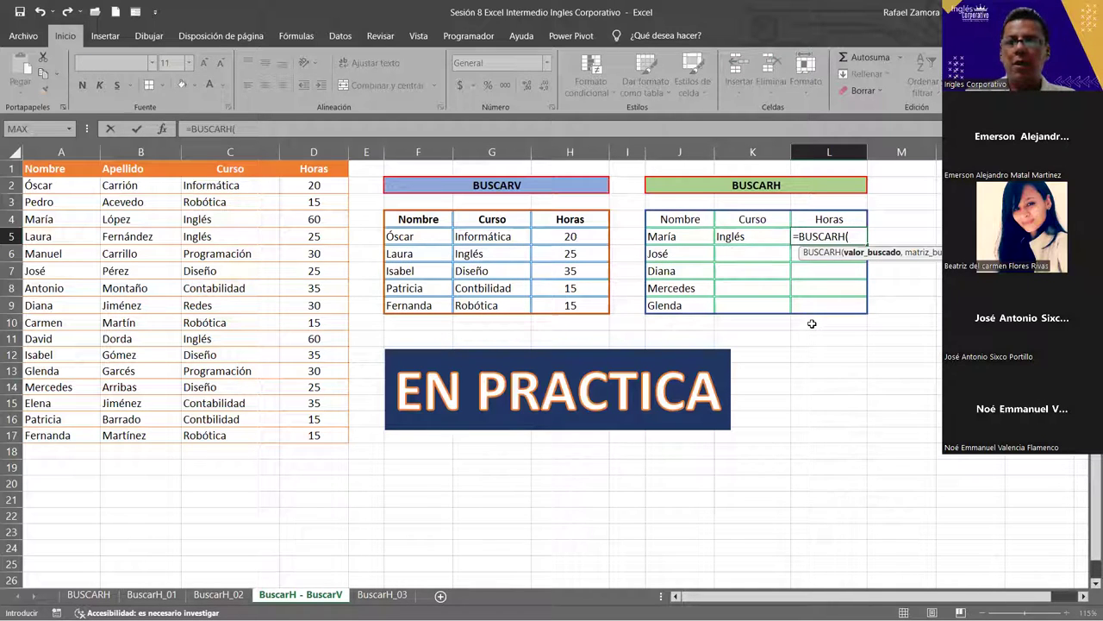
{"action": "left_click", "coordinate": [829, 219]}
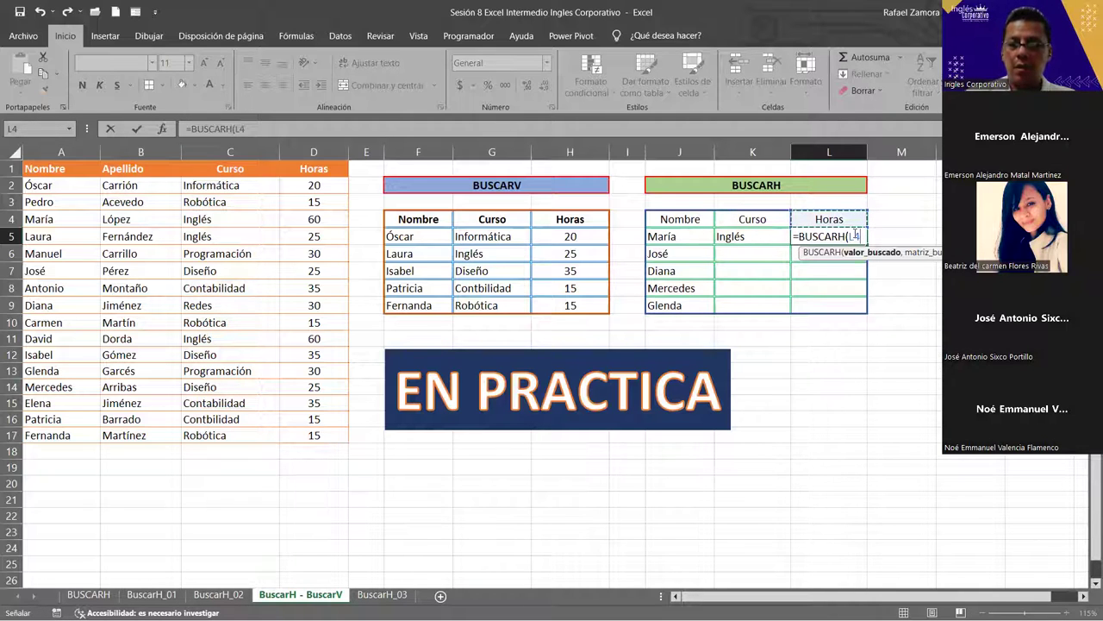
{"action": "type", "text": ","}
{"action": "left_click", "coordinate": [333, 166]}
{"action": "left_click_drag", "start_coordinate": [328, 437], "coordinate": [334, 432]}
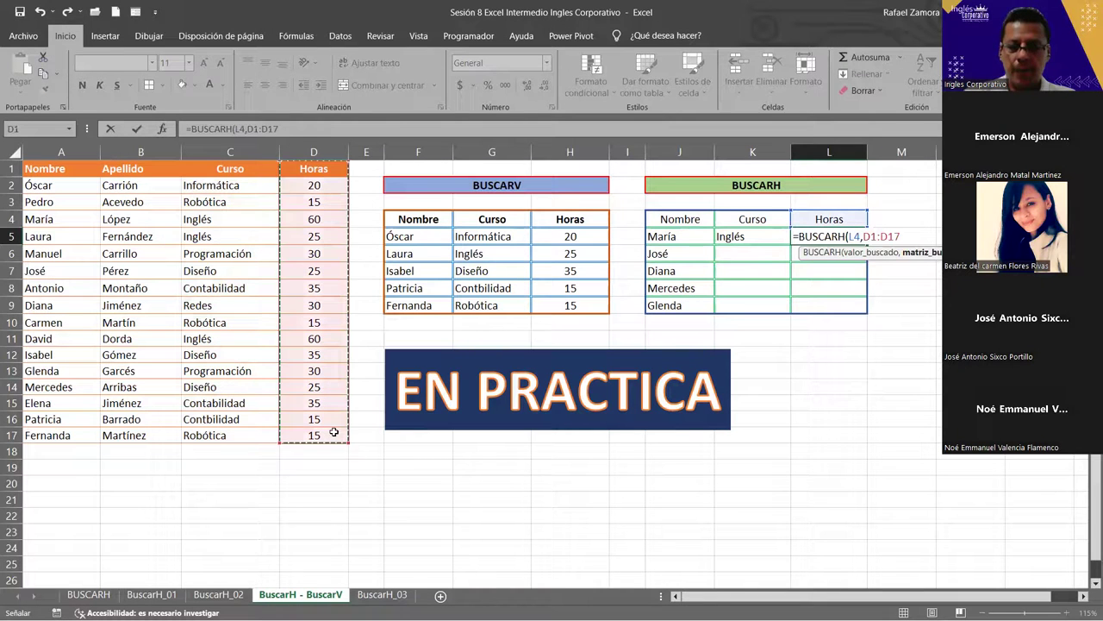
{"action": "type", "text": ","}
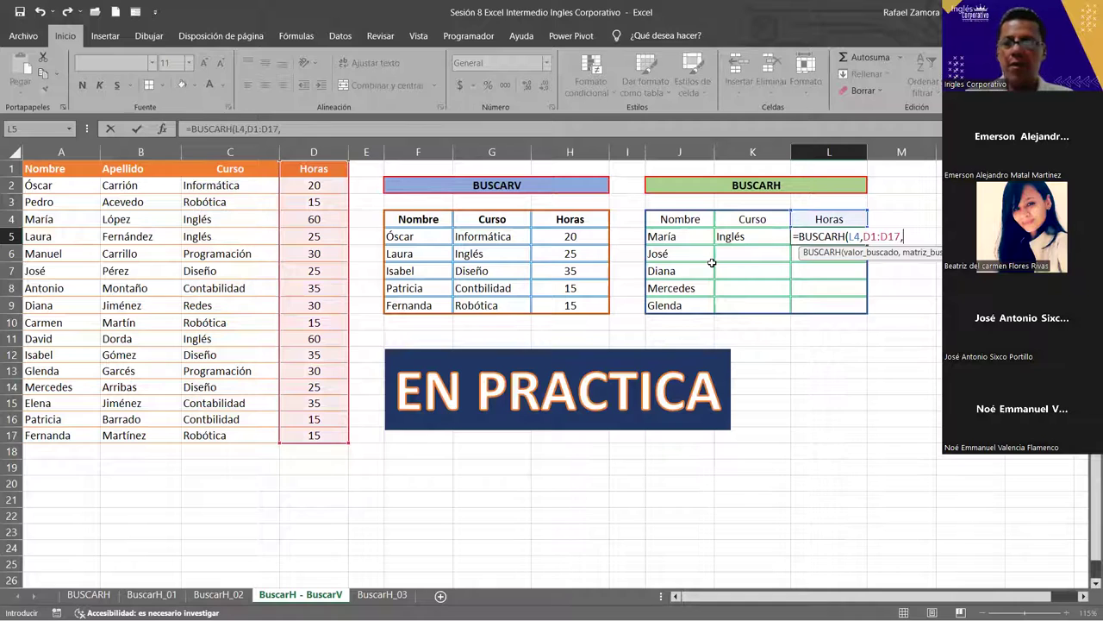
{"action": "type", "text": "4"}
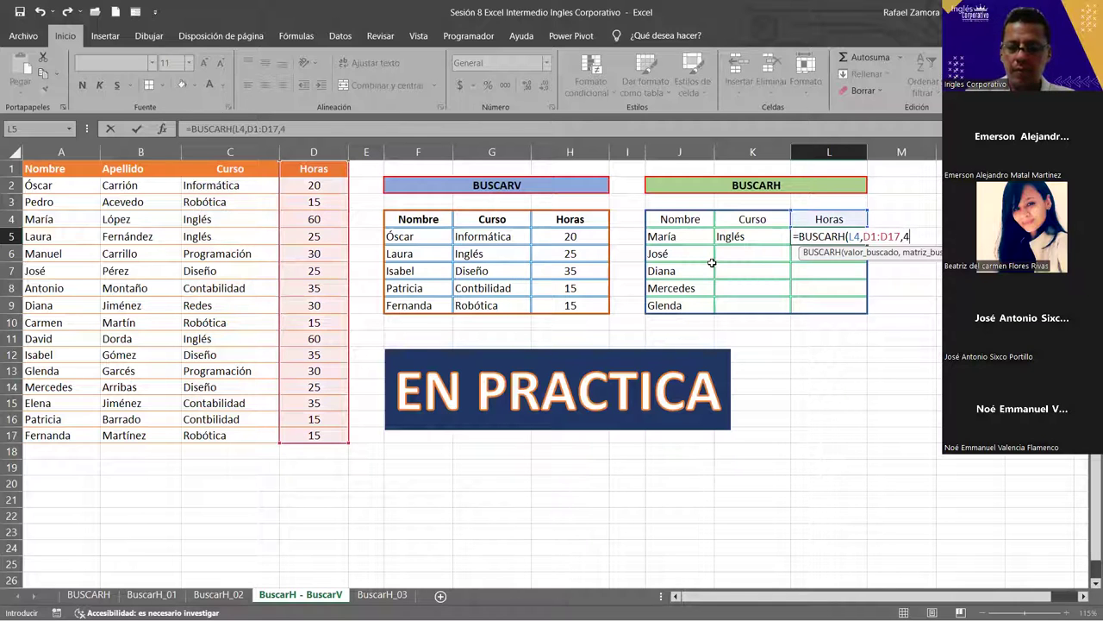
{"action": "type", "text": ",0="}
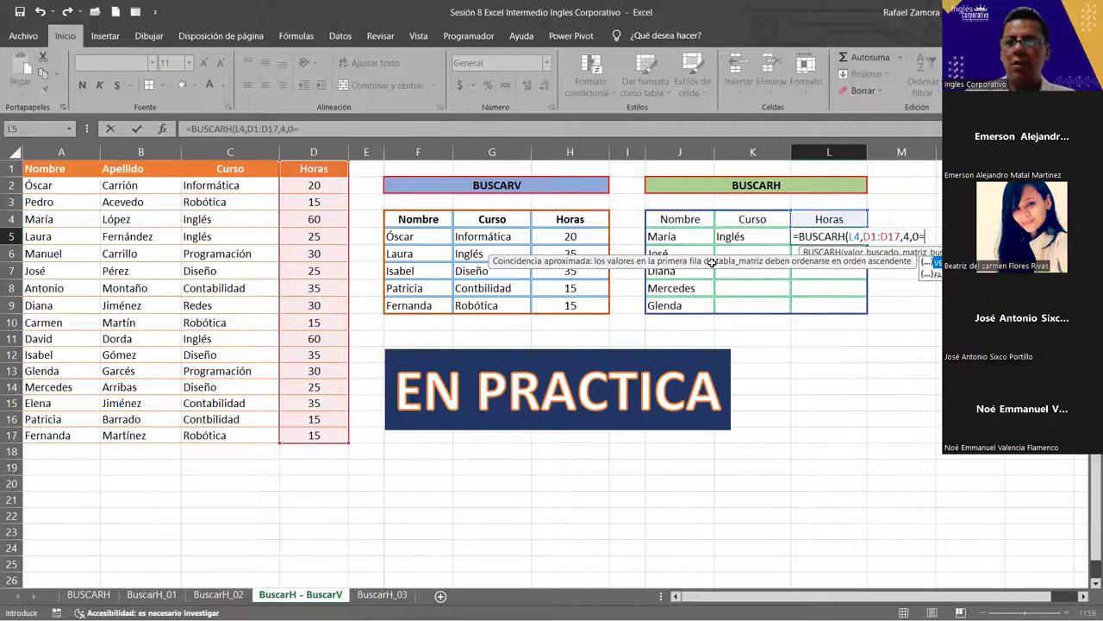
{"action": "key", "text": "Return"}
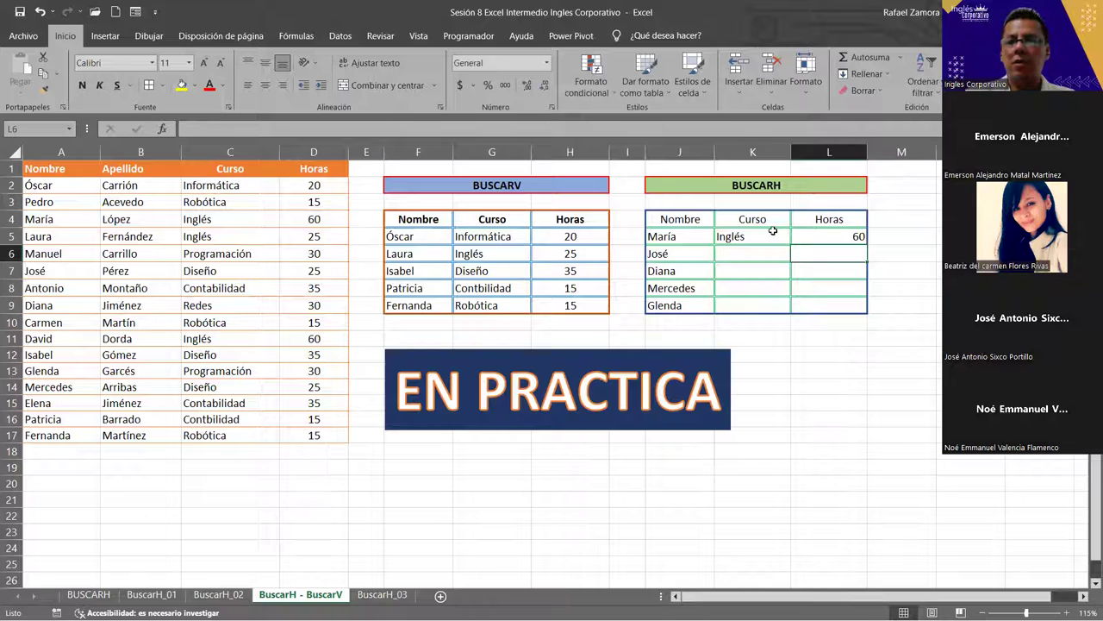
{"action": "left_click_drag", "start_coordinate": [773, 232], "coordinate": [811, 306]}
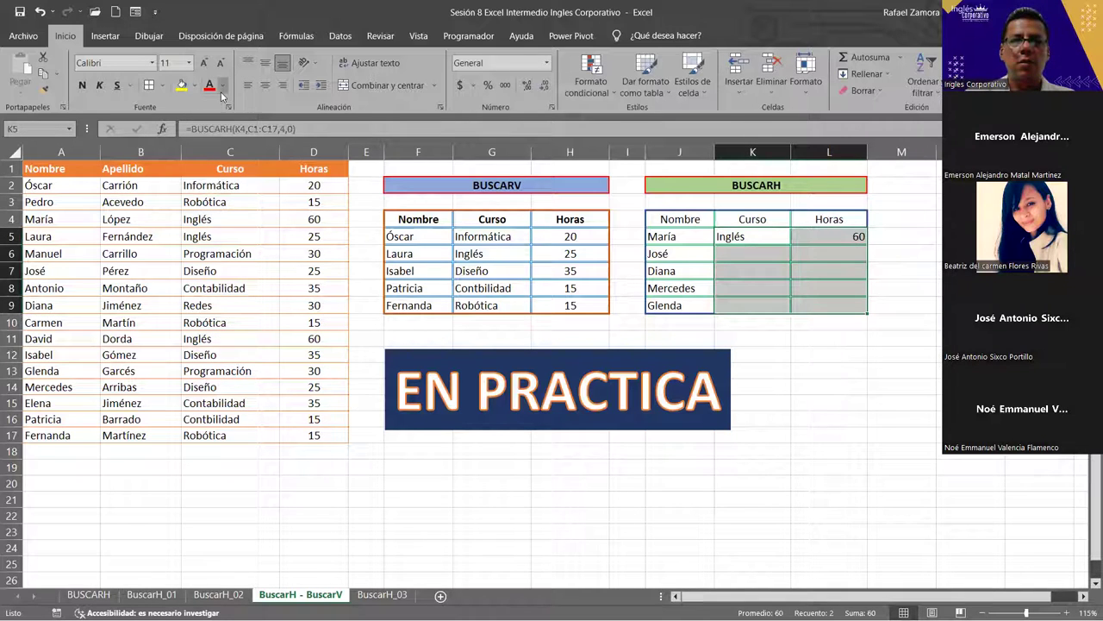
Center the results in K5:L9 and bold the J4:L4 header row.
{"action": "left_click", "coordinate": [265, 84]}
{"action": "left_click", "coordinate": [771, 271]}
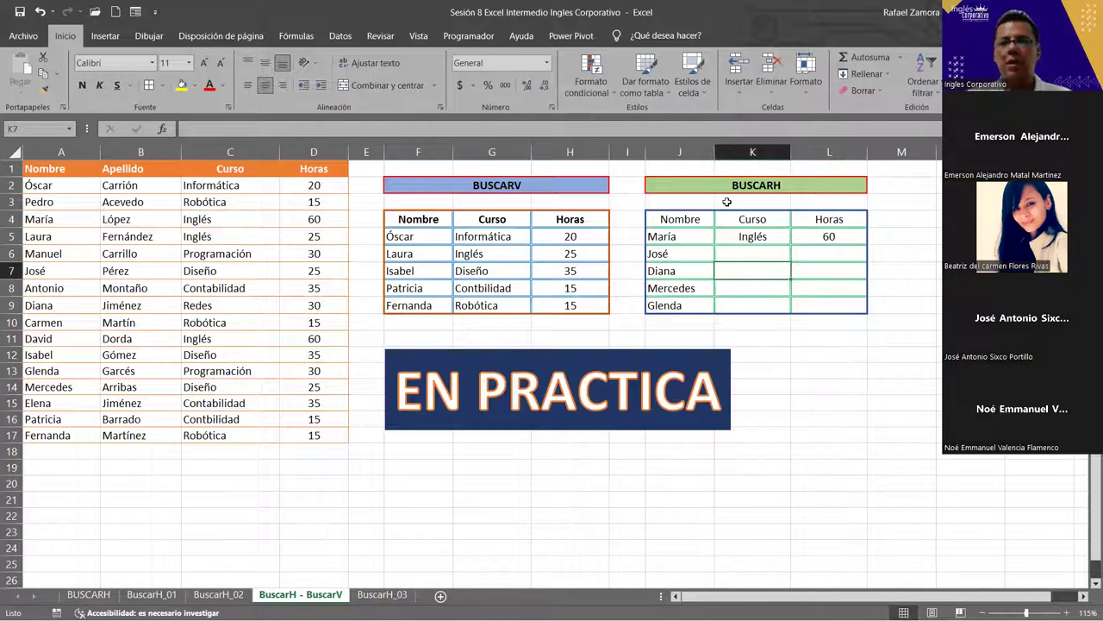
{"action": "left_click_drag", "start_coordinate": [670, 221], "coordinate": [807, 221]}
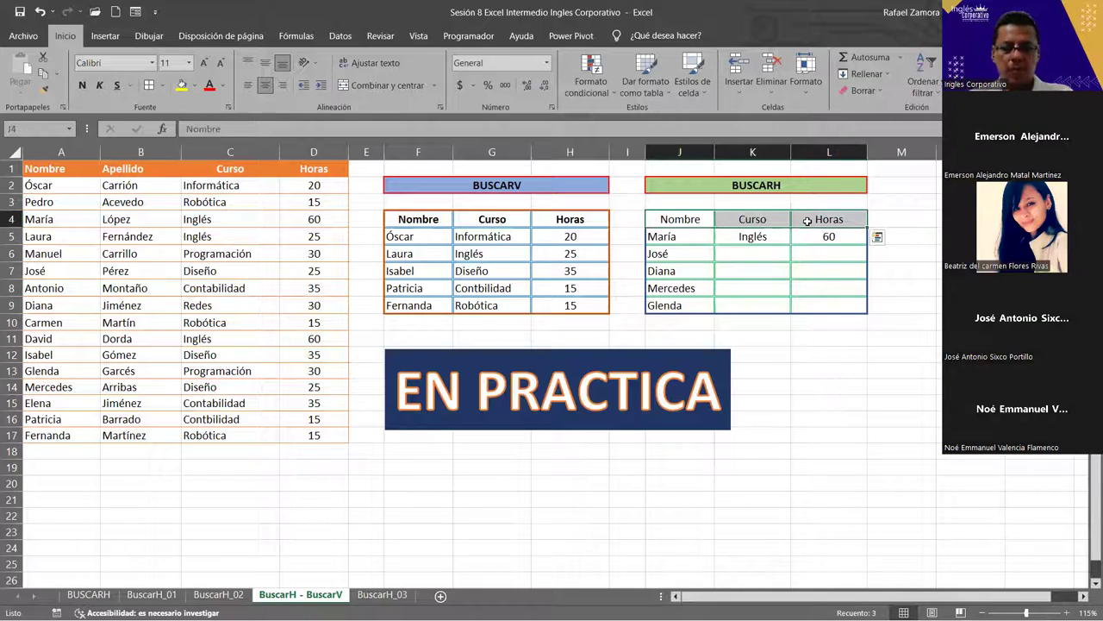
{"action": "key", "text": "ctrl+n"}
{"action": "left_click", "coordinate": [859, 337]}
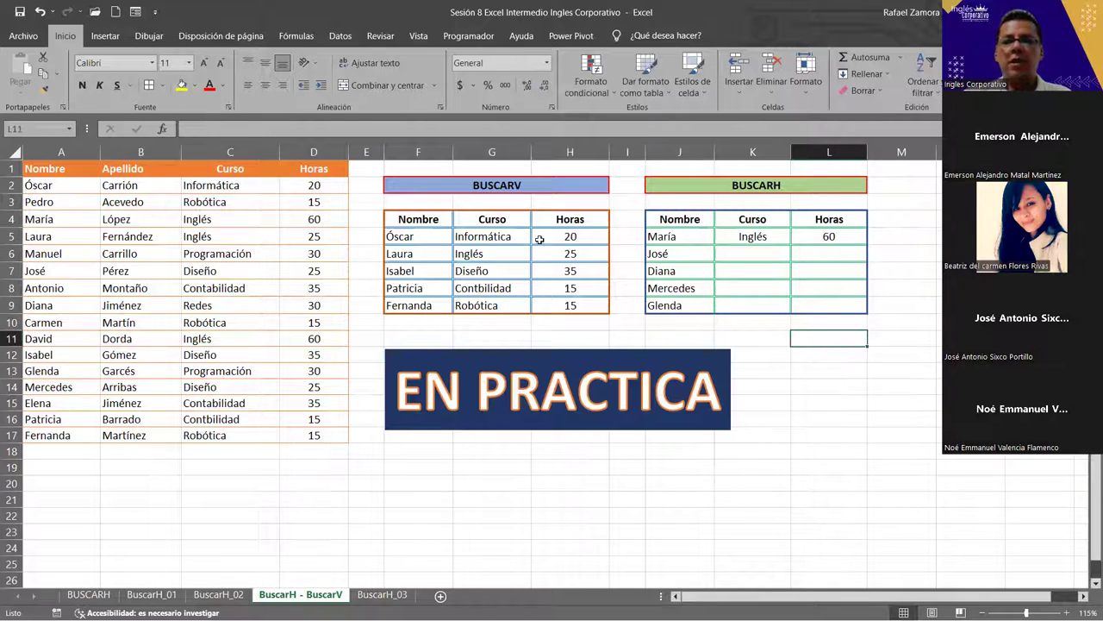
Inspect the BUSCARV formulas in G7 and G5.
{"action": "left_click", "coordinate": [522, 269]}
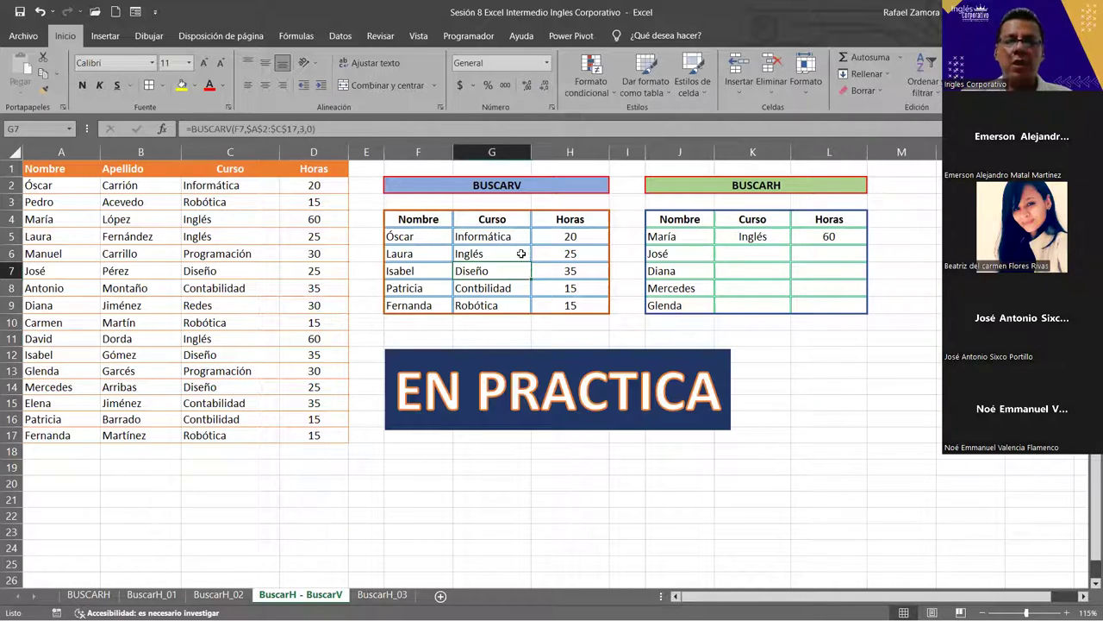
{"action": "left_click", "coordinate": [819, 260]}
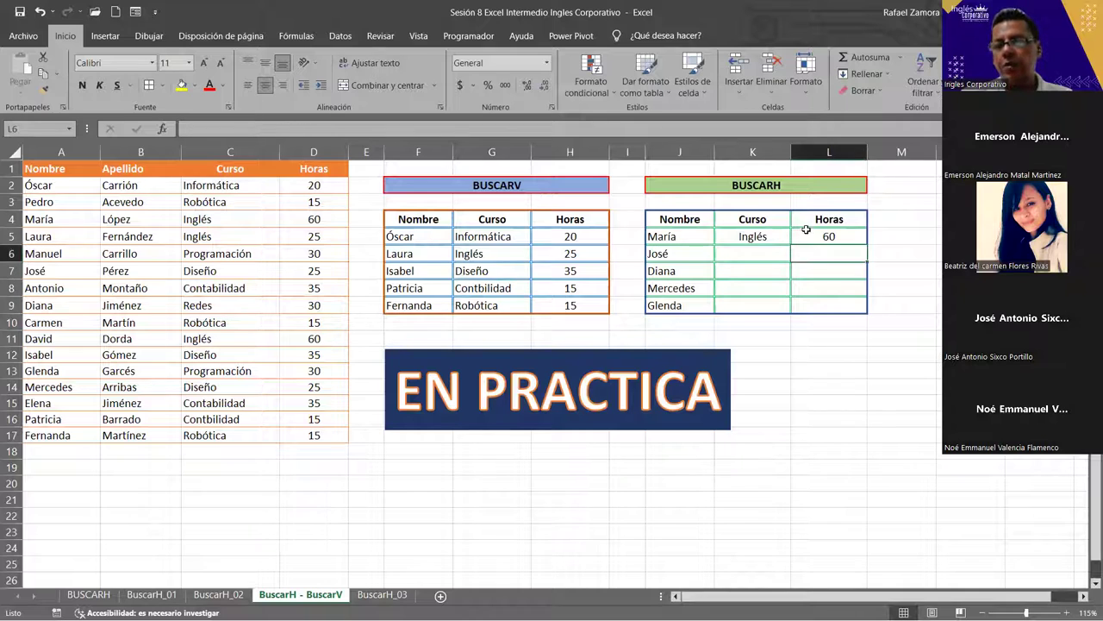
{"action": "left_click", "coordinate": [510, 242]}
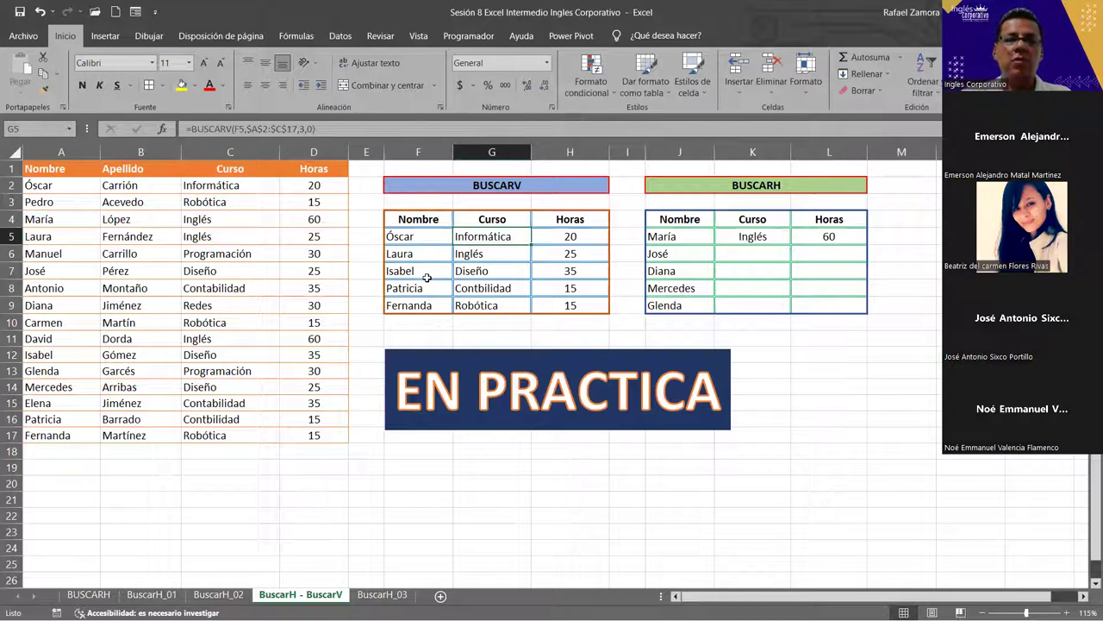
{"action": "double_click", "coordinate": [493, 239]}
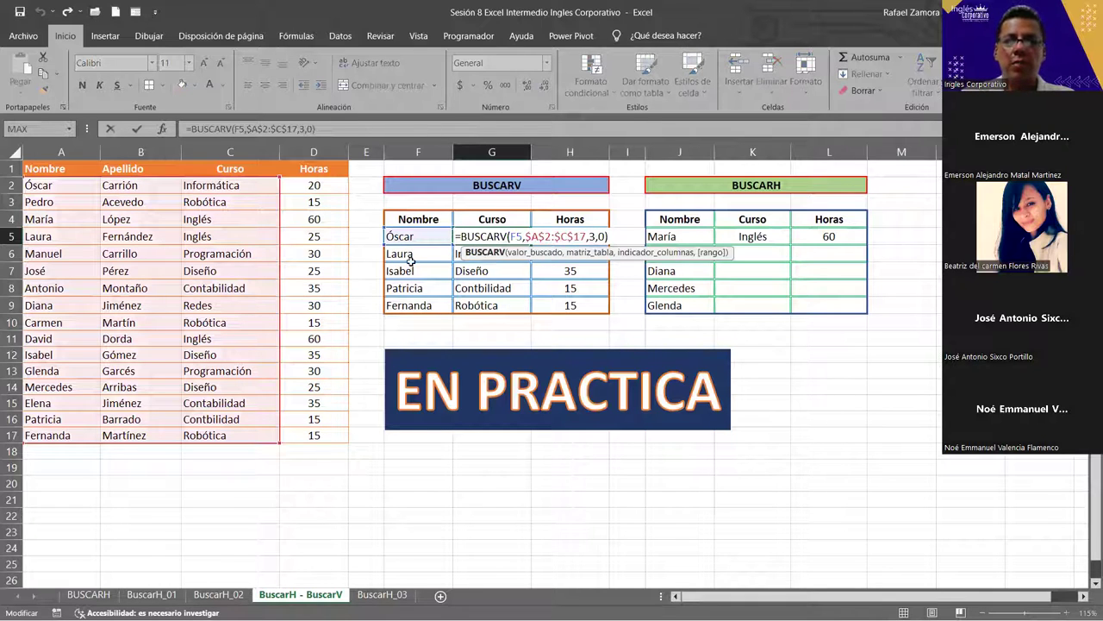
{"action": "key", "text": "Escape"}
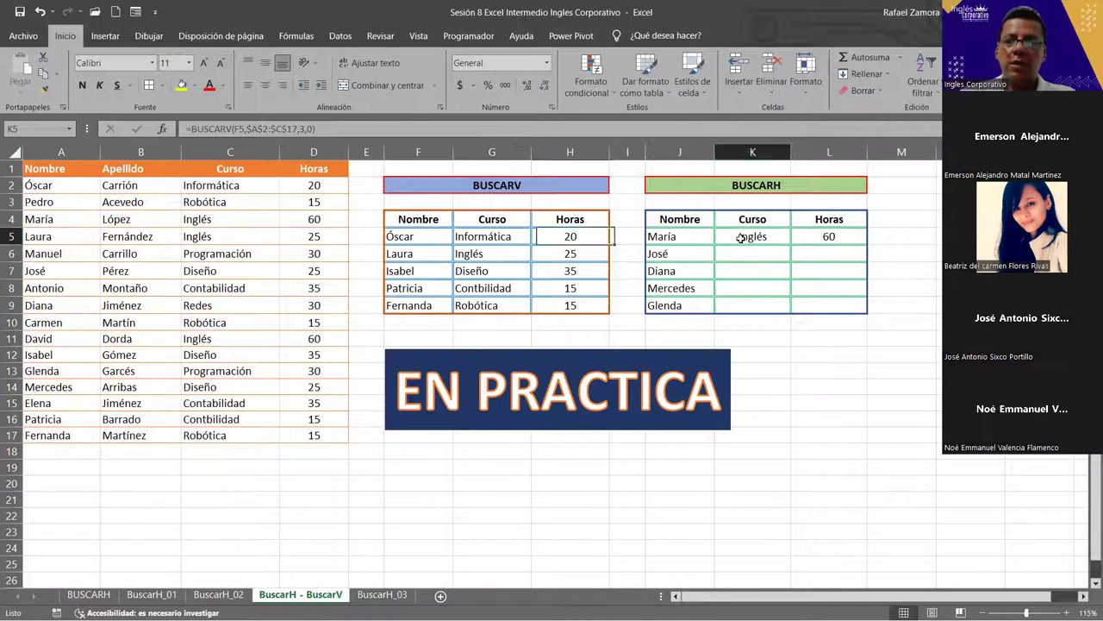
{"action": "double_click", "coordinate": [741, 239]}
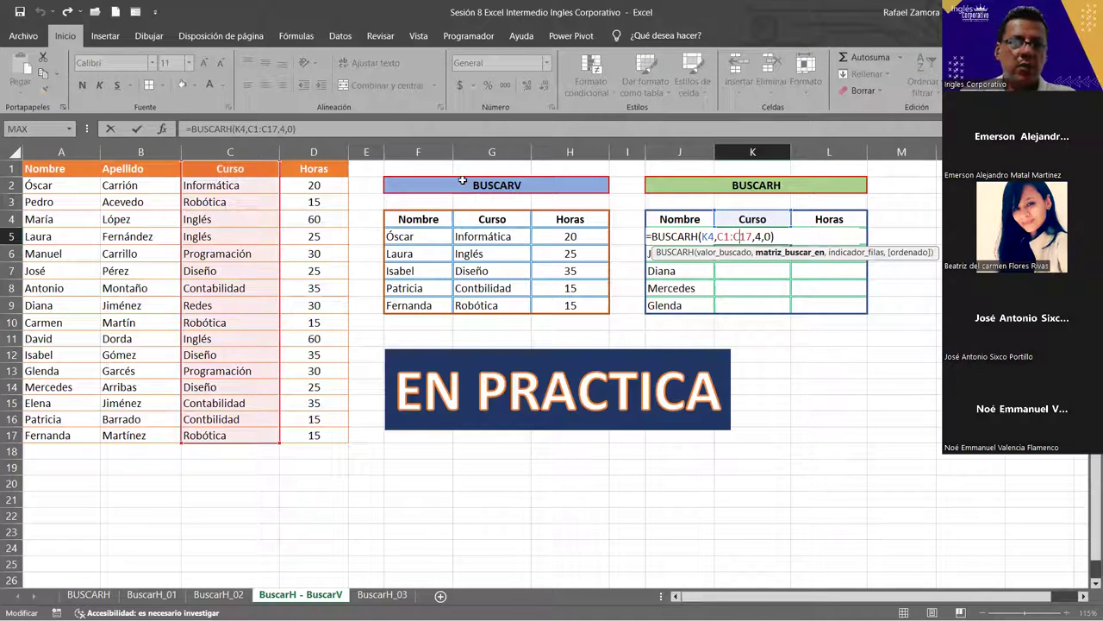
{"action": "double_click", "coordinate": [817, 238]}
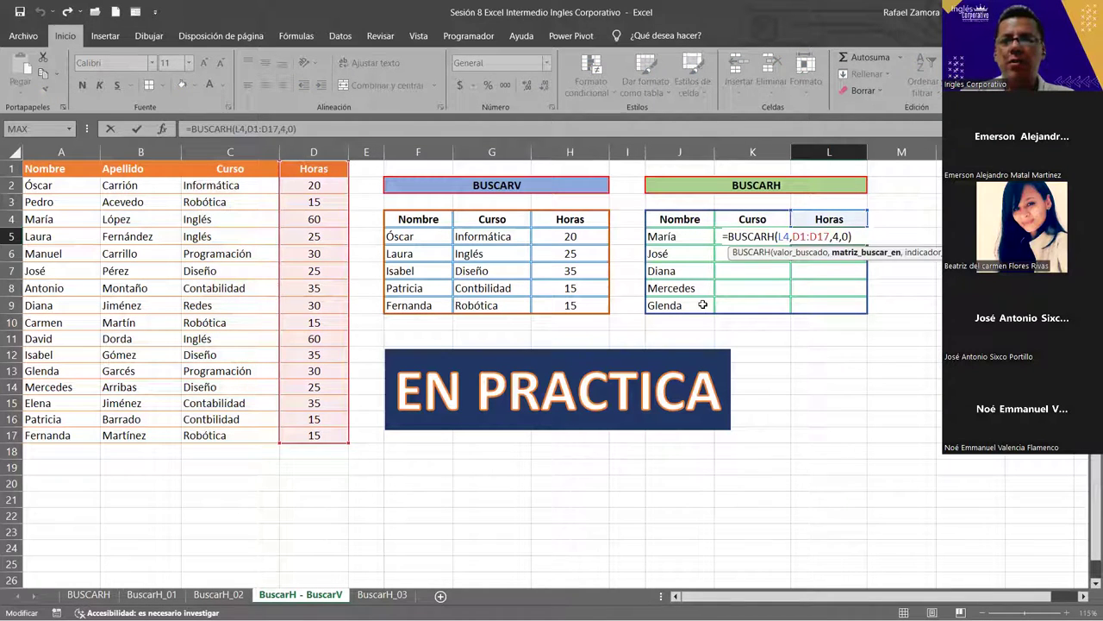
{"action": "key", "text": "ctrl+Return"}
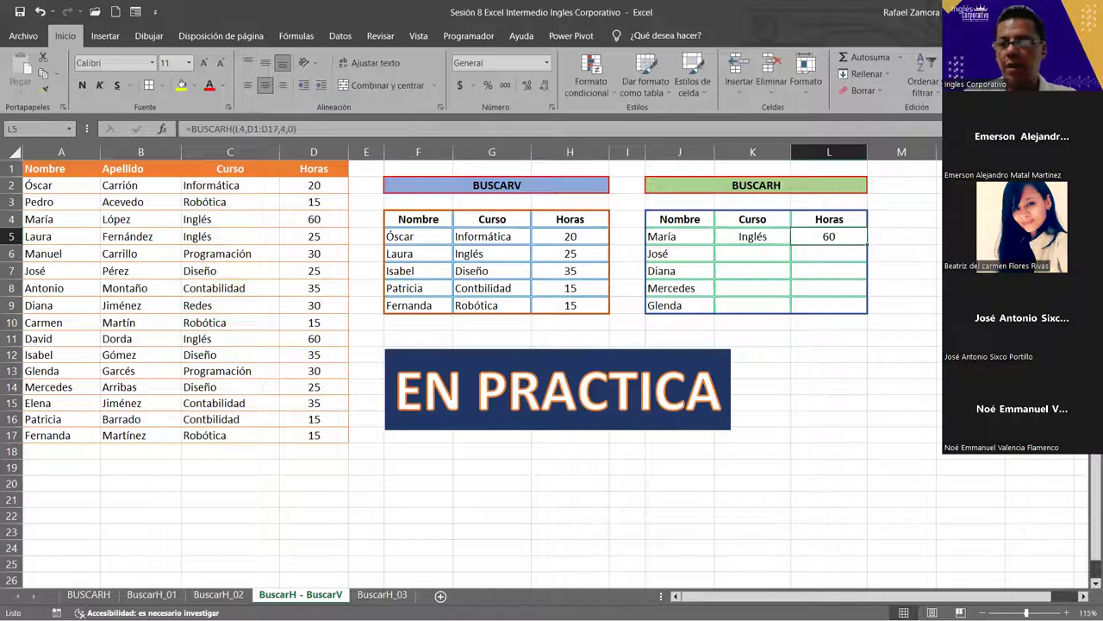
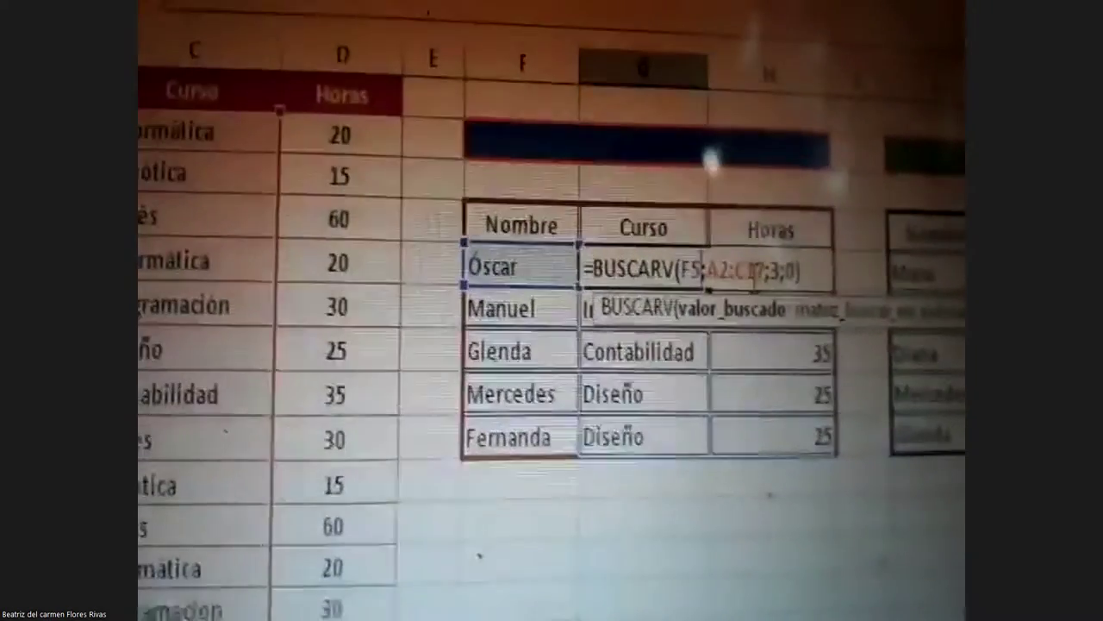
Finish María's BUSCARV course formula so her Curso cell returns Programación.
{"action": "left_click", "coordinate": [811, 272]}
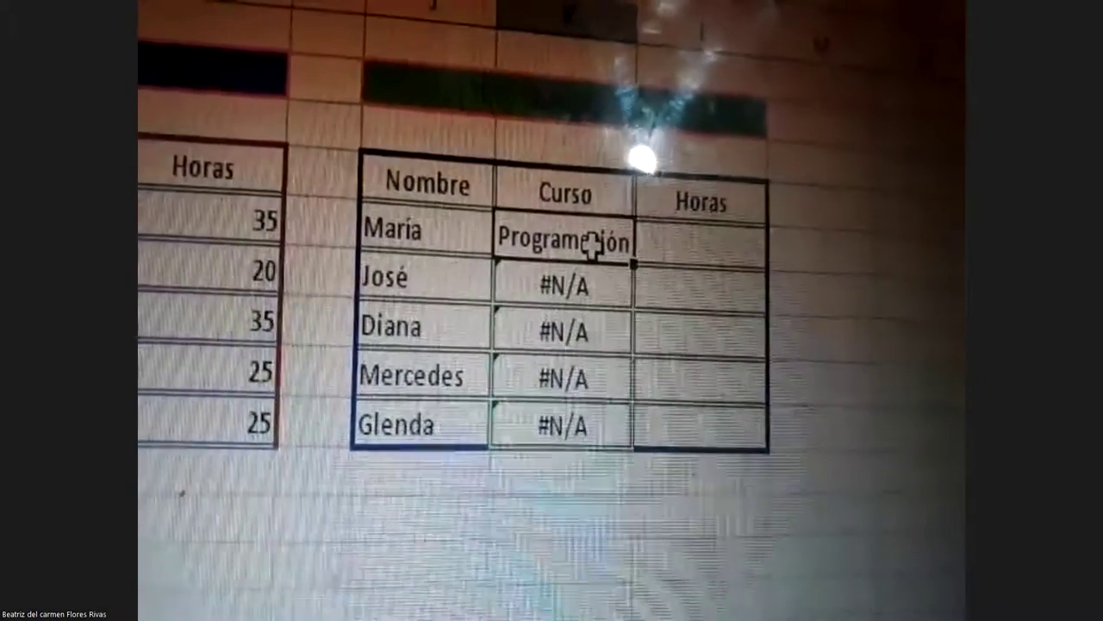
Select the A1:C17 lookup range in María's BUSCARH Curso formula to anchor its rows as A$1:C$17.
{"action": "double_click", "coordinate": [595, 247]}
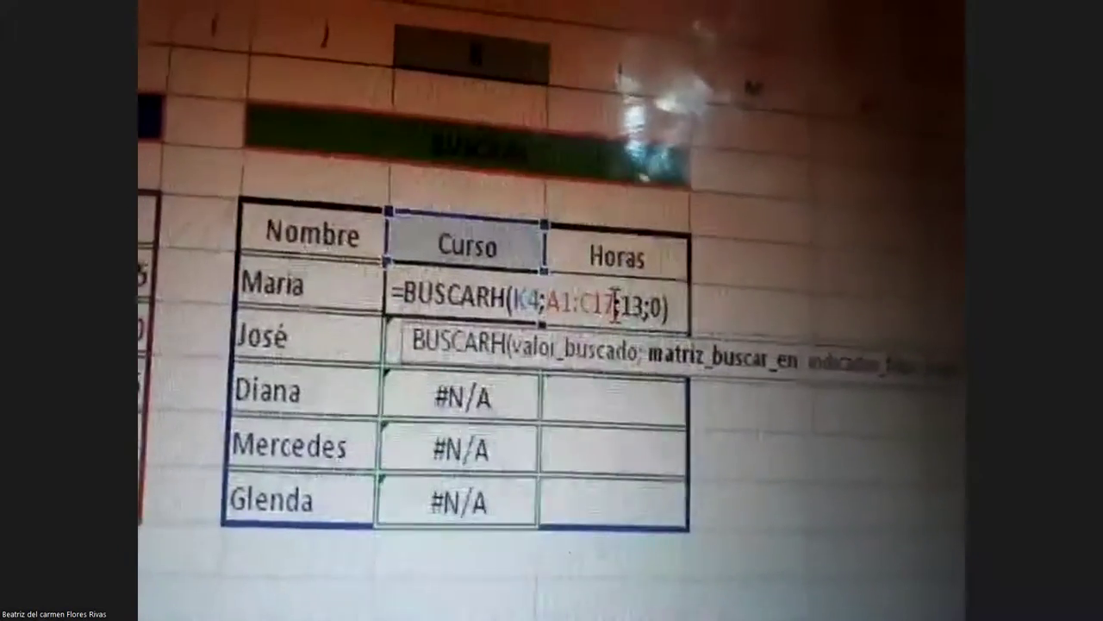
{"action": "left_click_drag", "start_coordinate": [609, 285], "coordinate": [566, 283]}
{"action": "left_click_drag", "start_coordinate": [568, 320], "coordinate": [551, 324]}
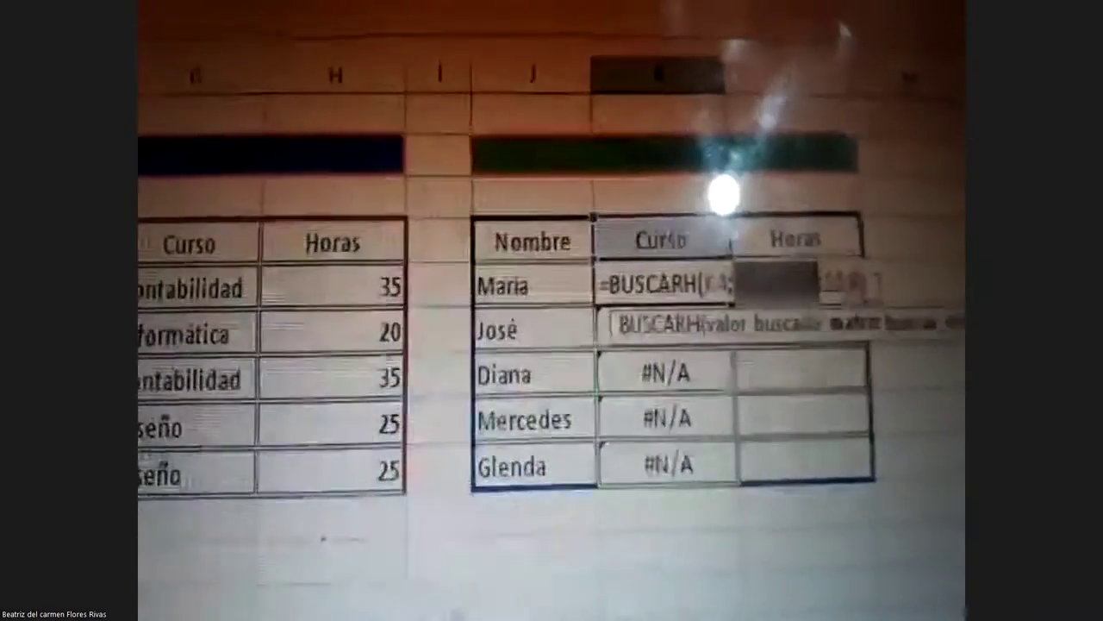
{"action": "left_click", "coordinate": [886, 283]}
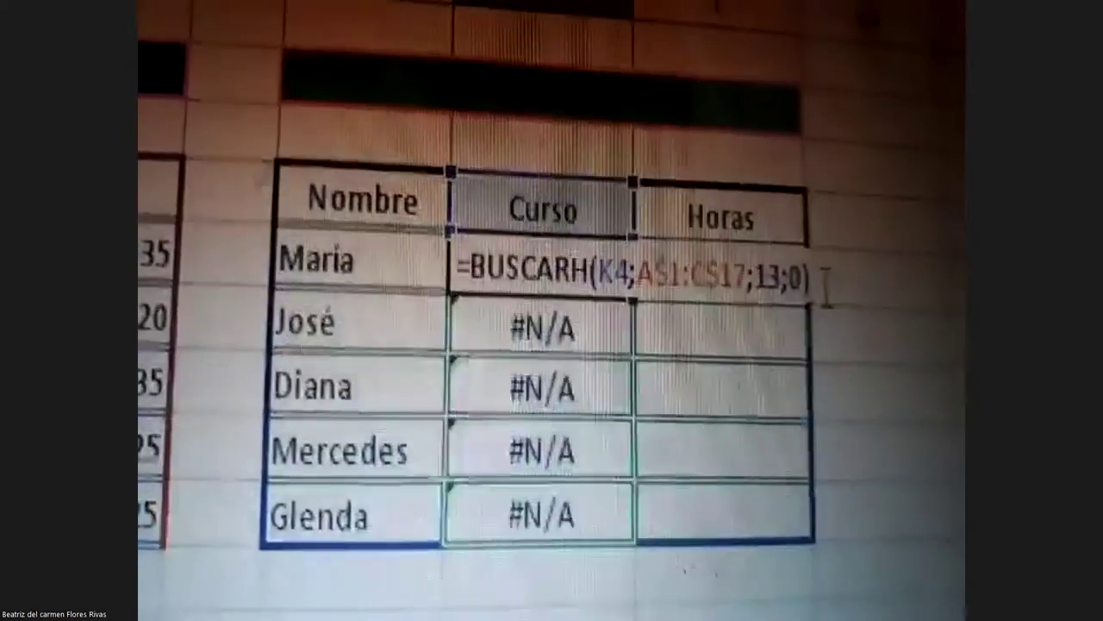
Commit María's BUSCARH formula and remove the stray K6 reference from it.
{"action": "key", "text": "Return"}
{"action": "left_click", "coordinate": [548, 268]}
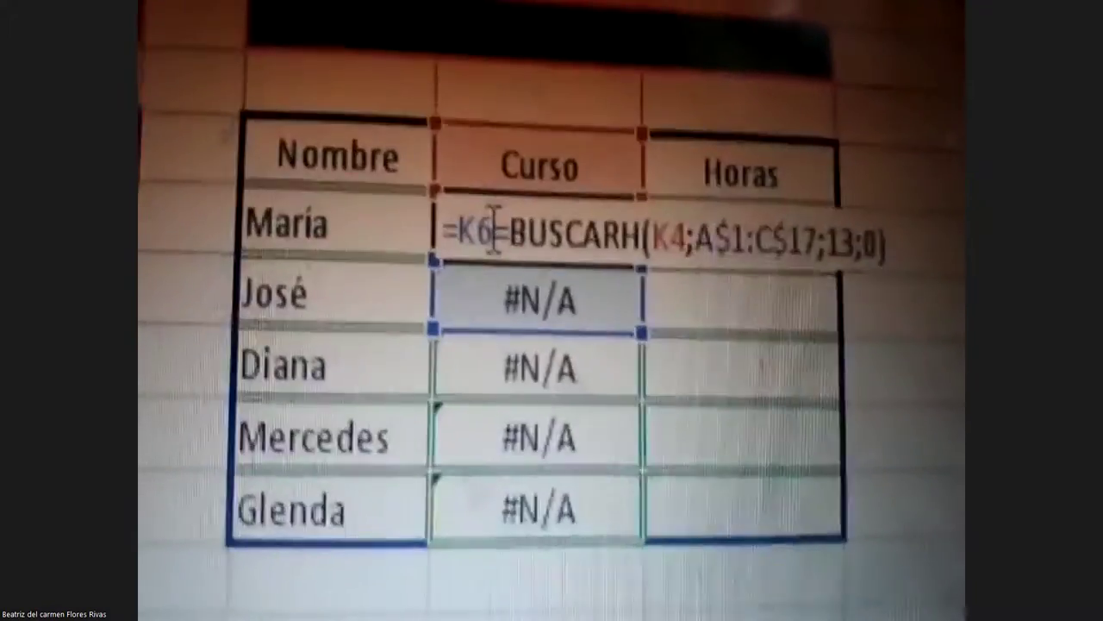
{"action": "key", "text": "BackSpace"}
{"action": "key", "text": "BackSpace"}
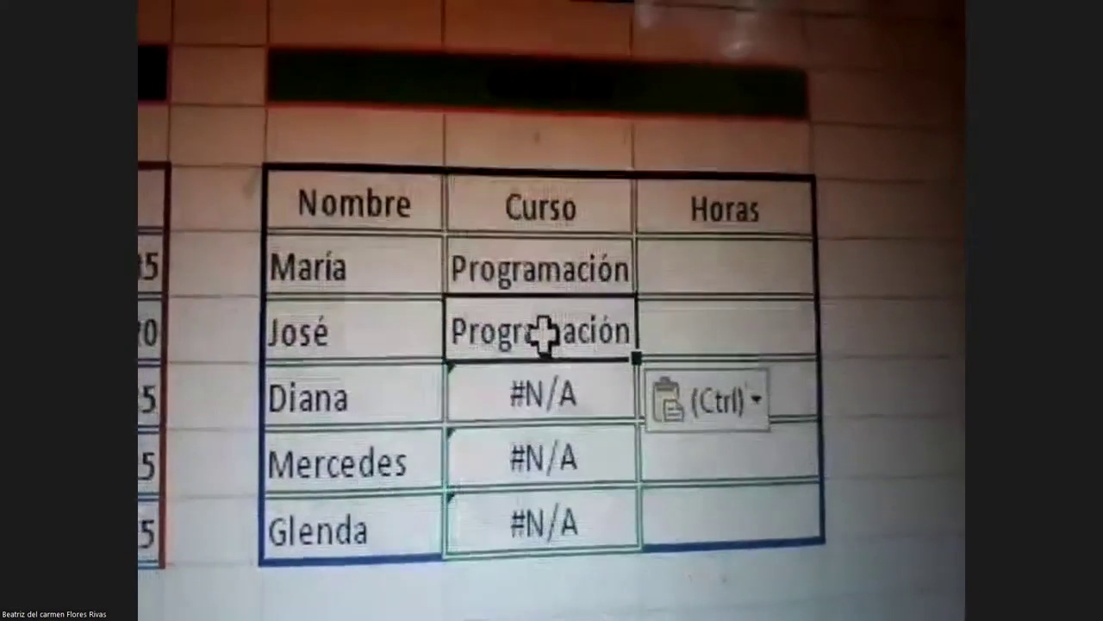
Alter the BUSCARH function name in José's Curso formula, producing #¿NOMBRE? errors.
{"action": "double_click", "coordinate": [545, 332]}
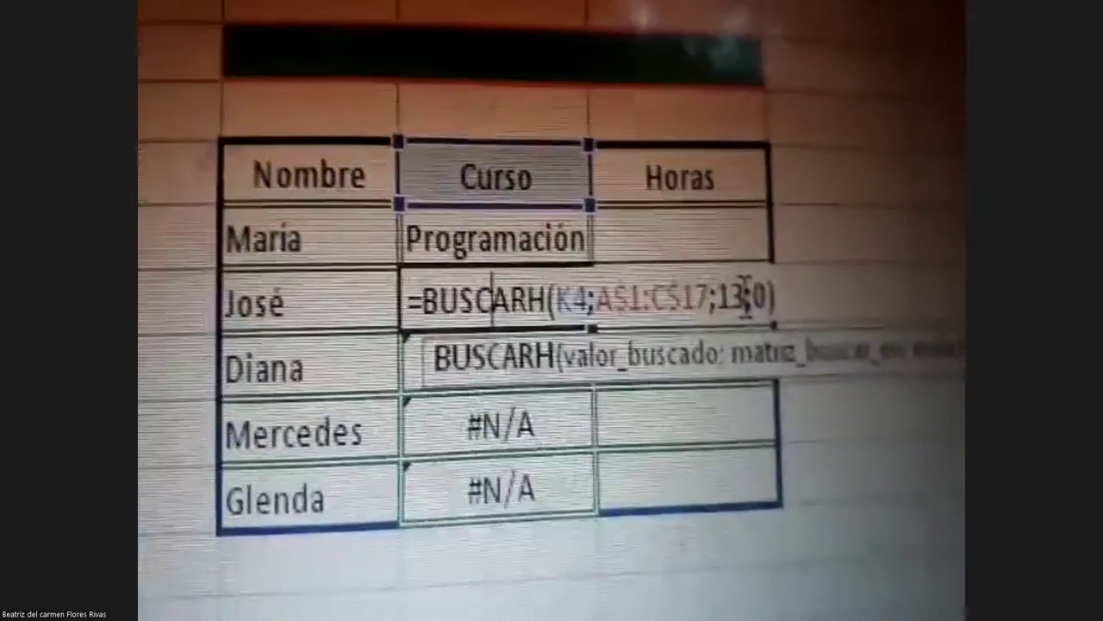
{"action": "left_click", "coordinate": [498, 317]}
{"action": "key", "text": "BackSpace"}
{"action": "type", "text": "0"}
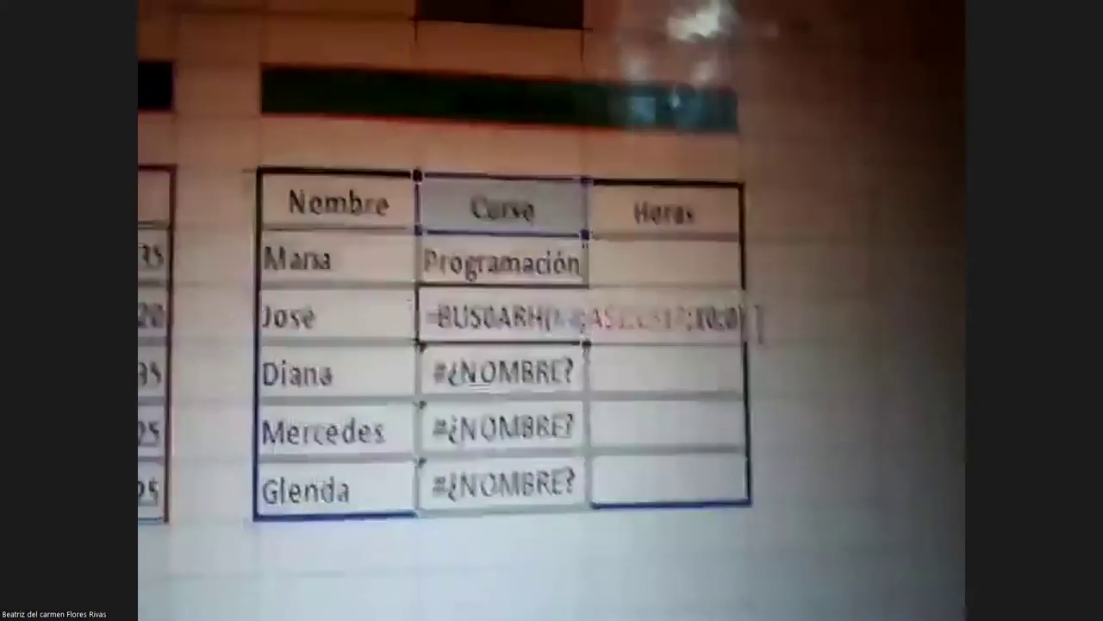
{"action": "key", "text": "Return"}
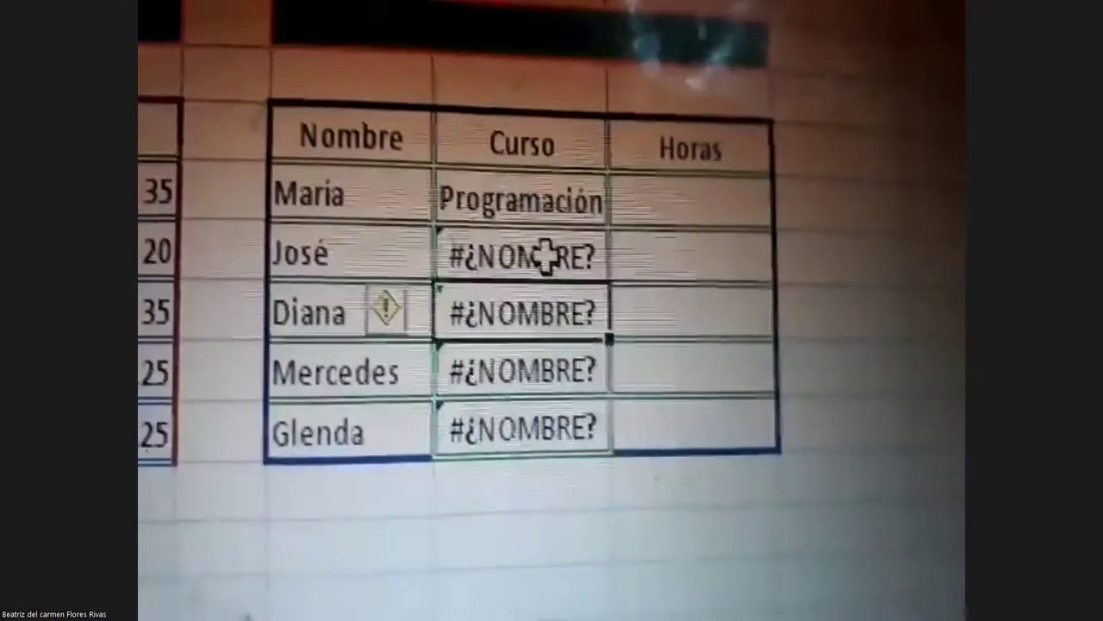
Retype the misspelled function name in José's Curso formula back to BUSCARH.
{"action": "double_click", "coordinate": [544, 256]}
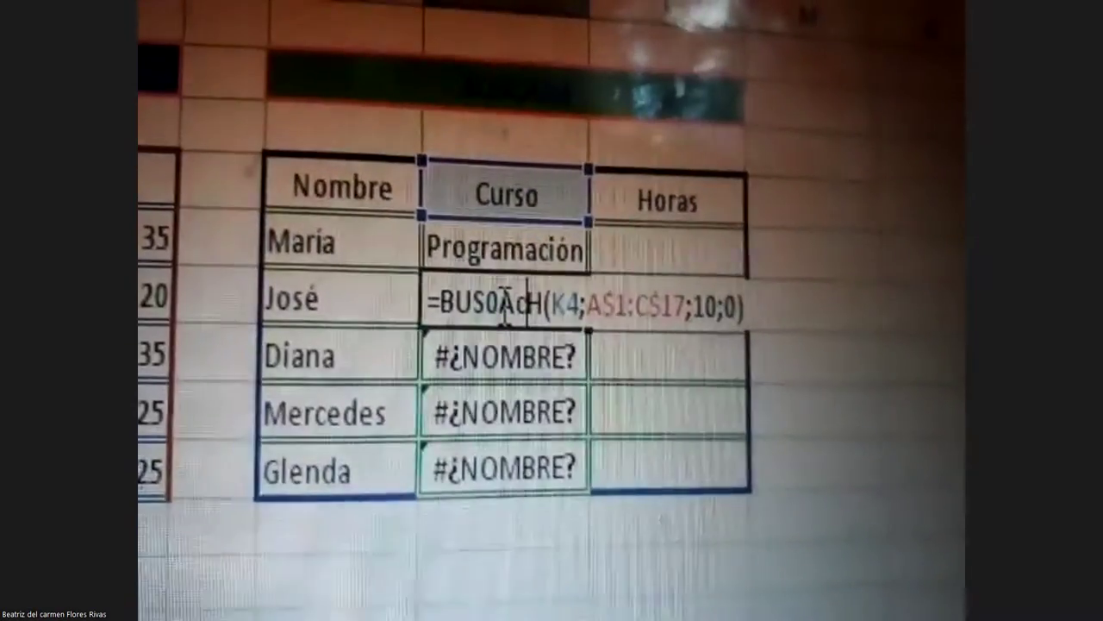
{"action": "key", "text": "BackSpace"}
{"action": "key", "text": "BackSpace"}
{"action": "key", "text": "BackSpace"}
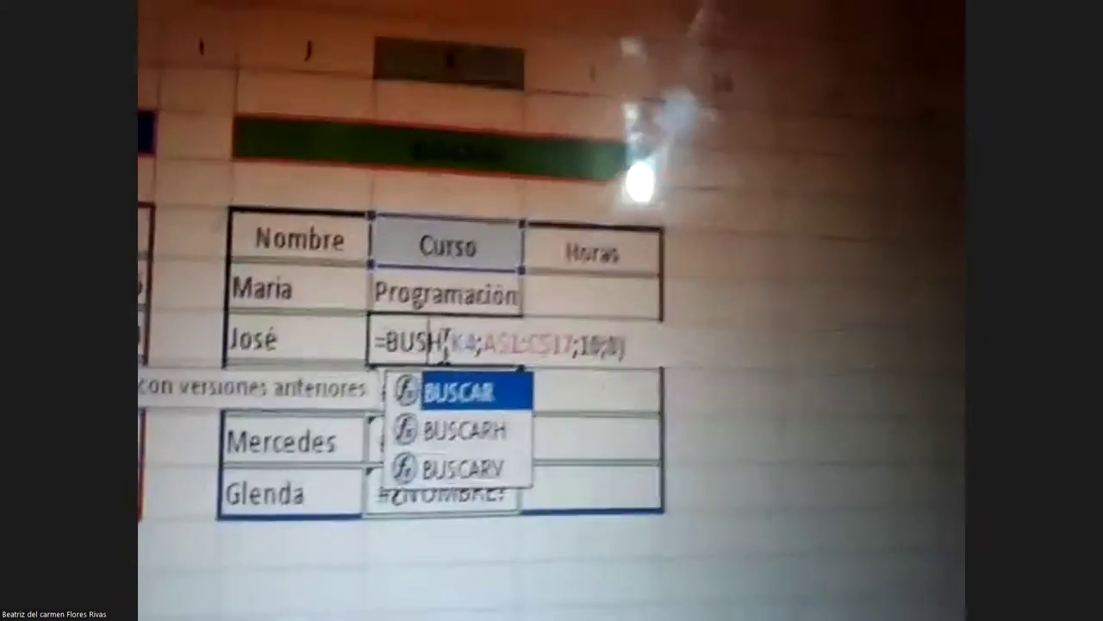
{"action": "left_click", "coordinate": [452, 276]}
{"action": "type", "text": "CA"}
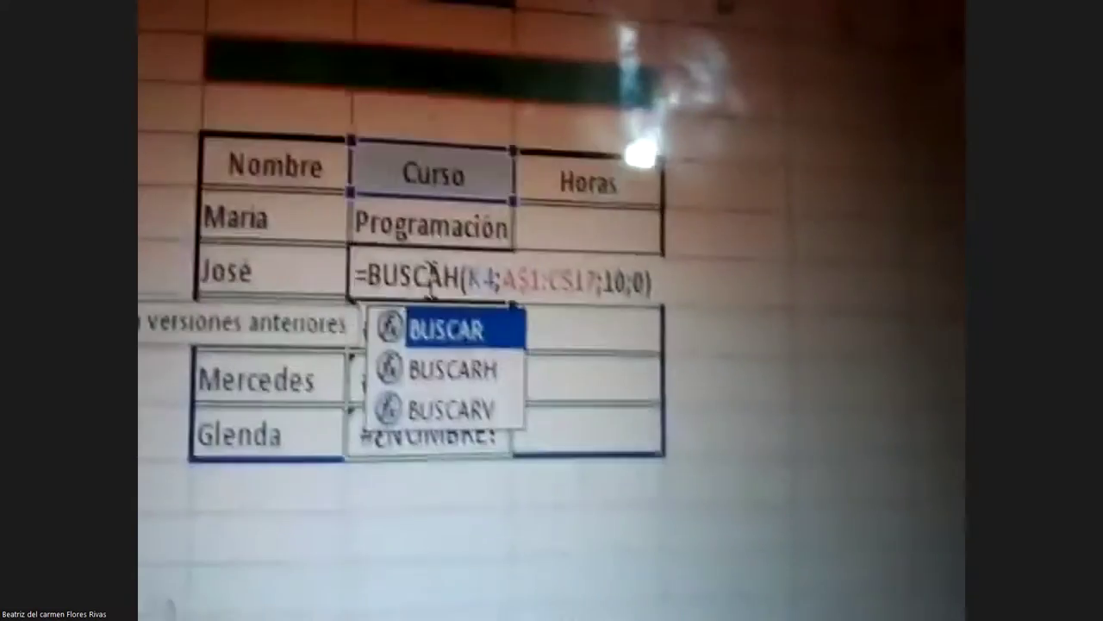
{"action": "type", "text": "R"}
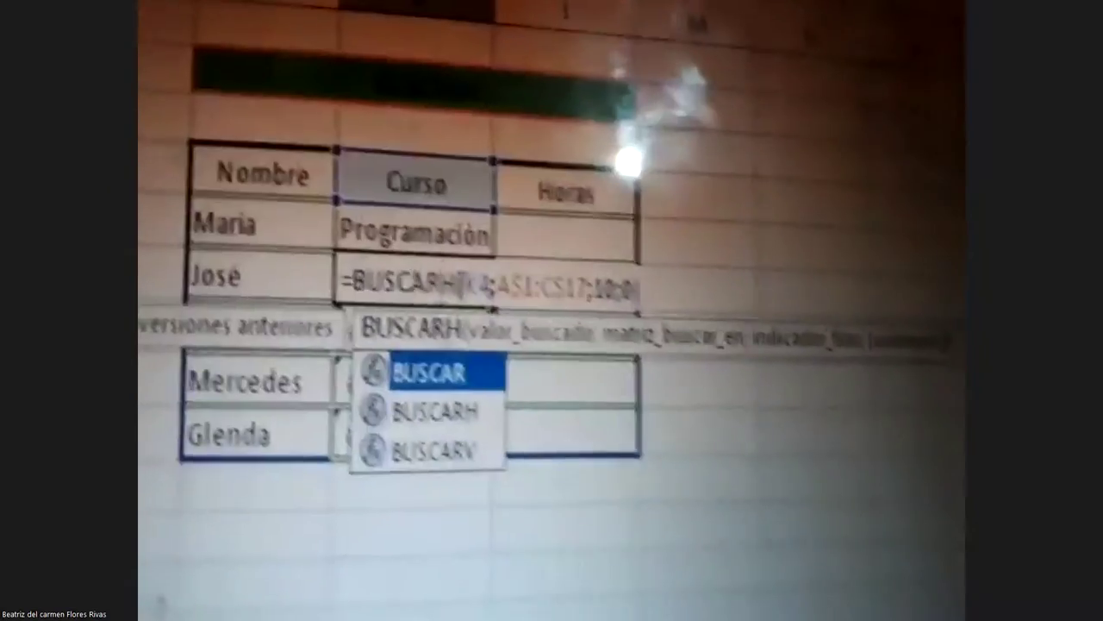
{"action": "left_click", "coordinate": [655, 308]}
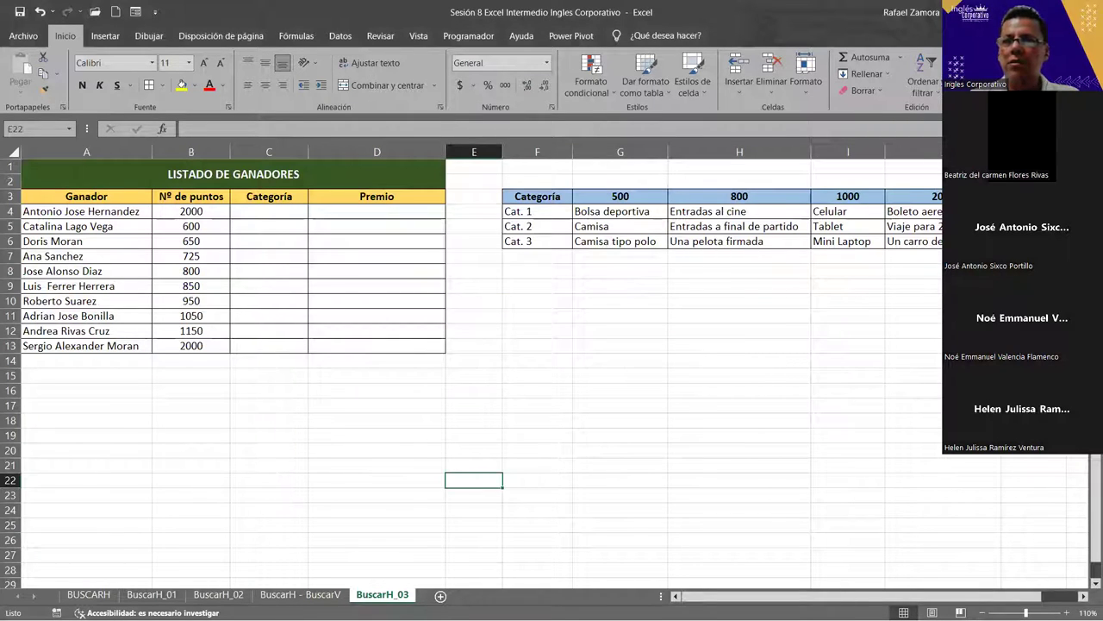
Review the BuscarH_03 sheet's empty Categoría and Premio cells C4:D13 and its prize table.
{"action": "left_click", "coordinate": [612, 391]}
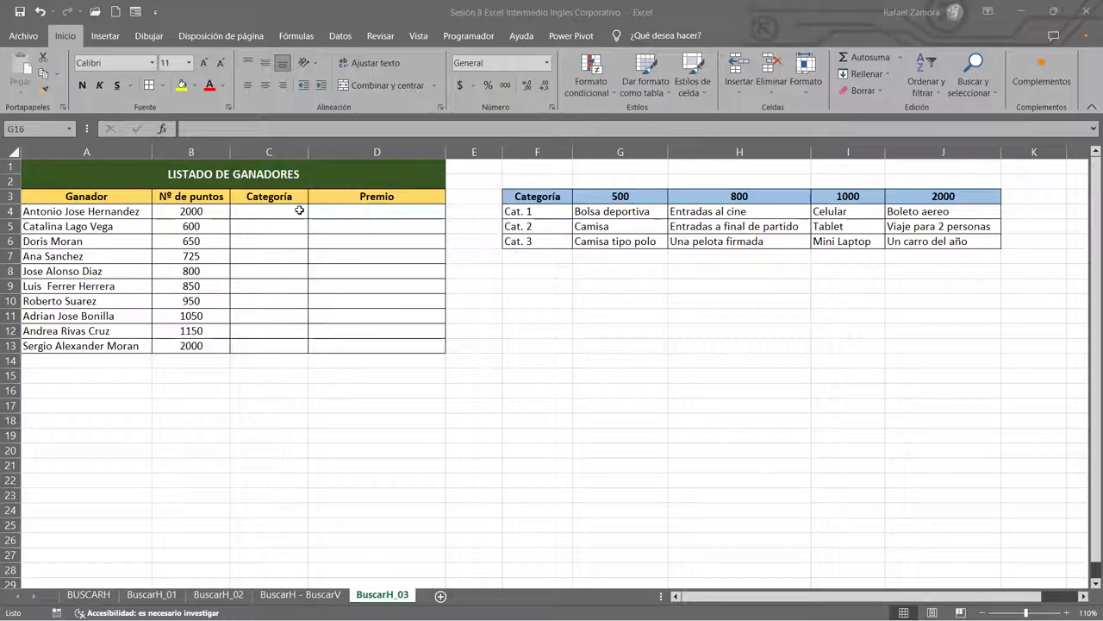
{"action": "left_click_drag", "start_coordinate": [299, 210], "coordinate": [333, 343]}
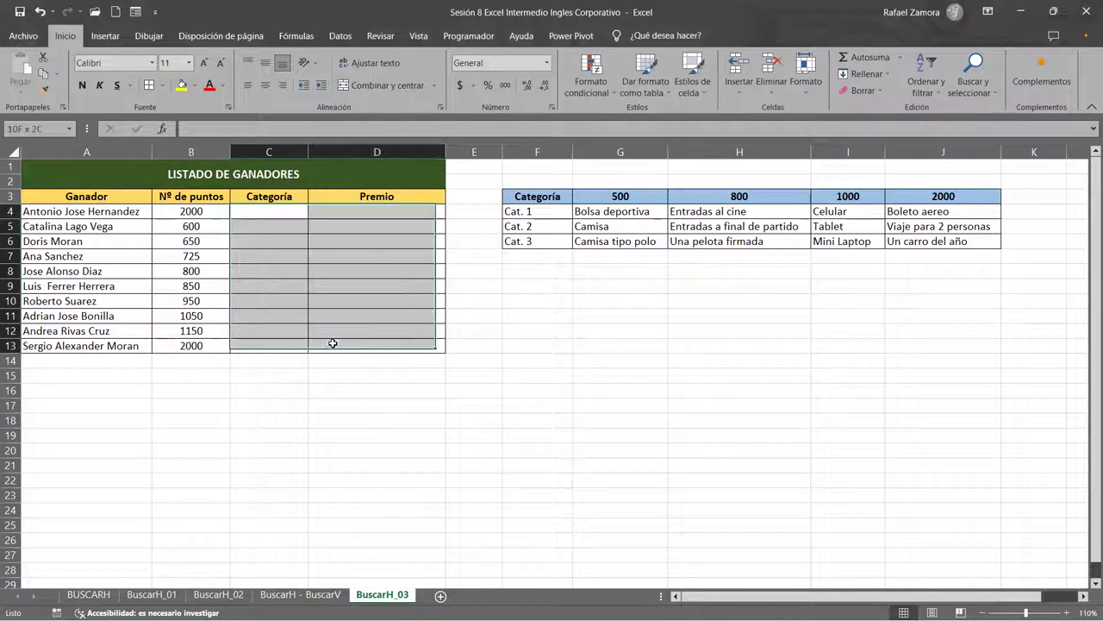
{"action": "left_click", "coordinate": [288, 212]}
{"action": "left_click", "coordinate": [375, 212]}
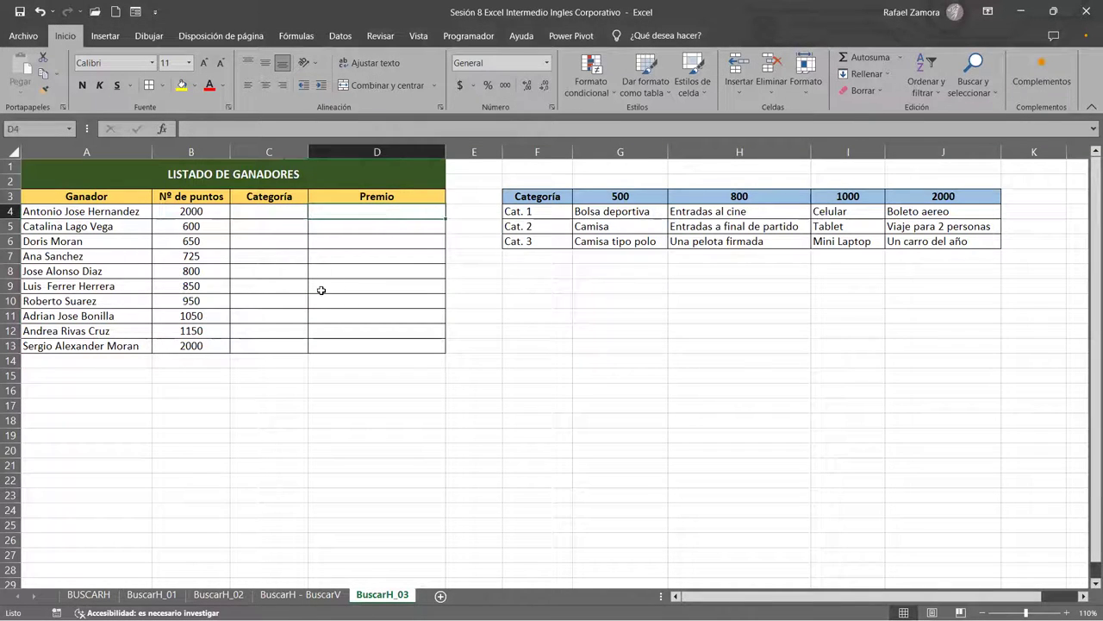
{"action": "left_click", "coordinate": [283, 213]}
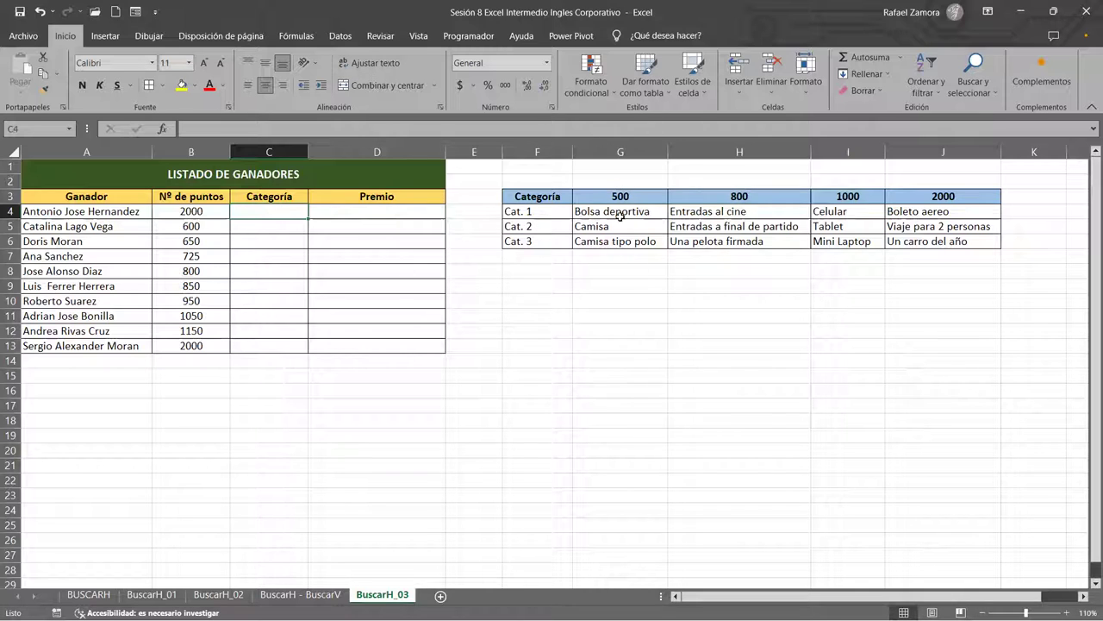
{"action": "left_click", "coordinate": [612, 212]}
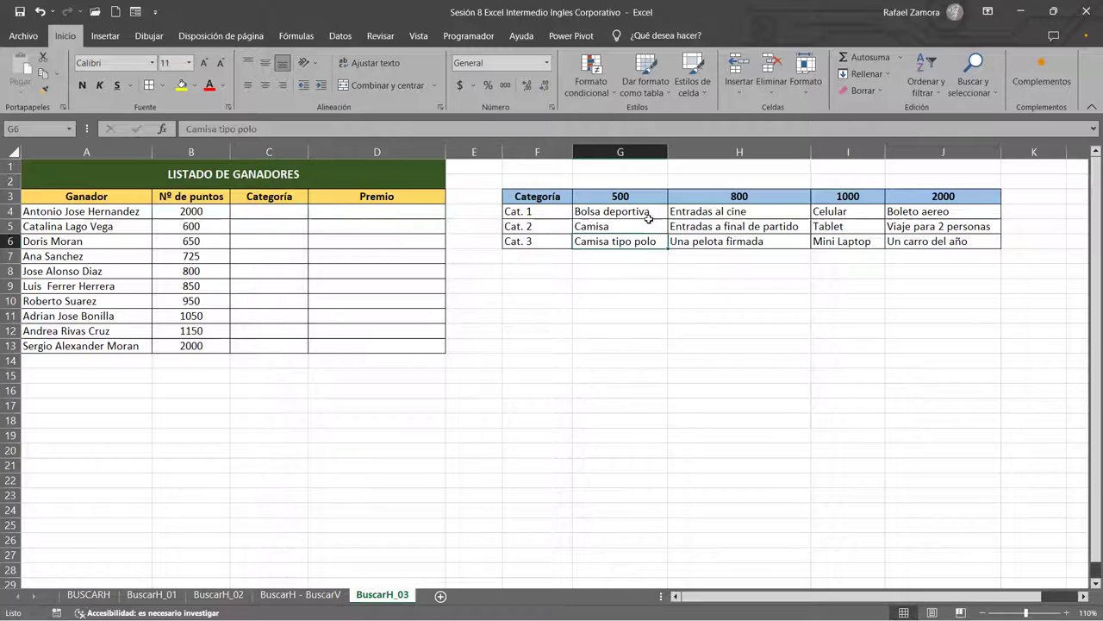
{"action": "left_click", "coordinate": [776, 212]}
{"action": "left_click", "coordinate": [965, 258]}
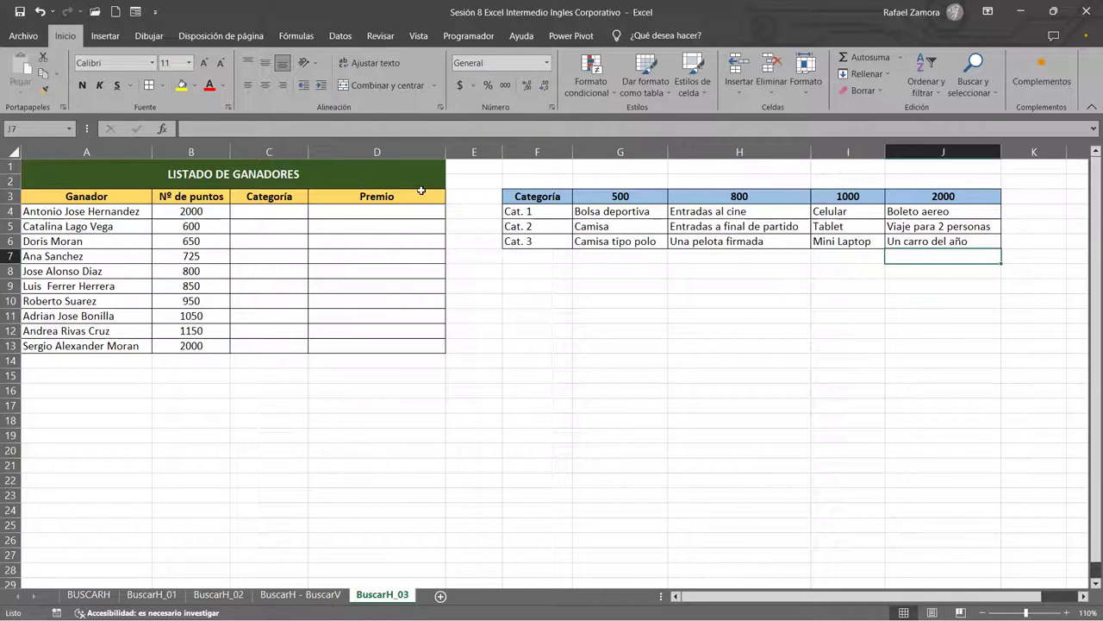
Compare the B4:B13 points with the prize thresholds, then return to the BuscarH - BuscarV sheet.
{"action": "left_click_drag", "start_coordinate": [206, 209], "coordinate": [201, 346]}
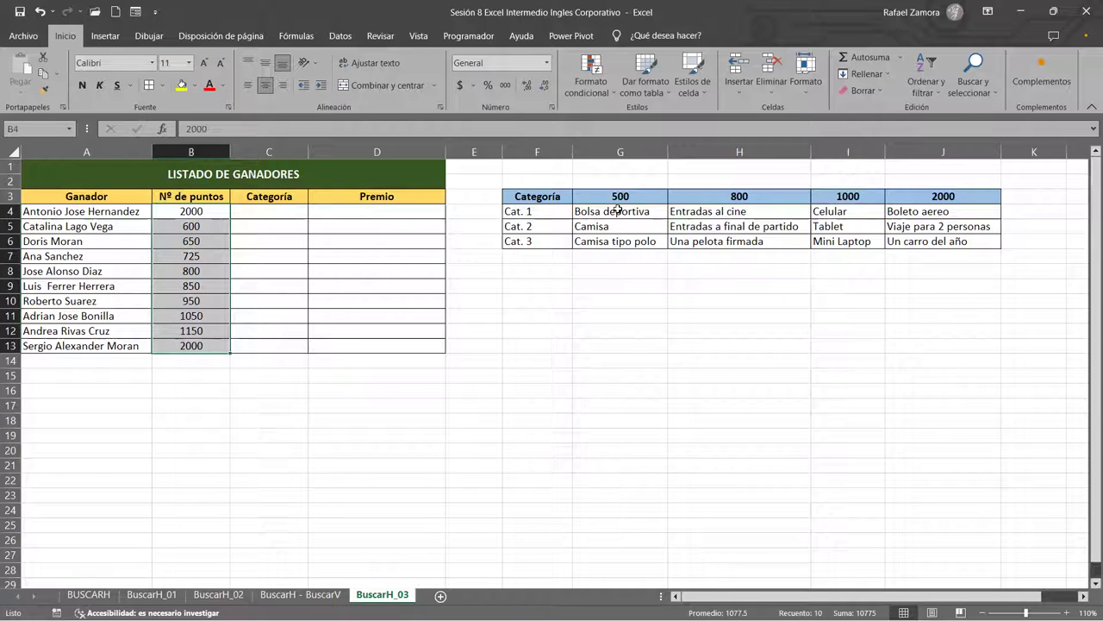
{"action": "left_click_drag", "start_coordinate": [604, 197], "coordinate": [926, 194]}
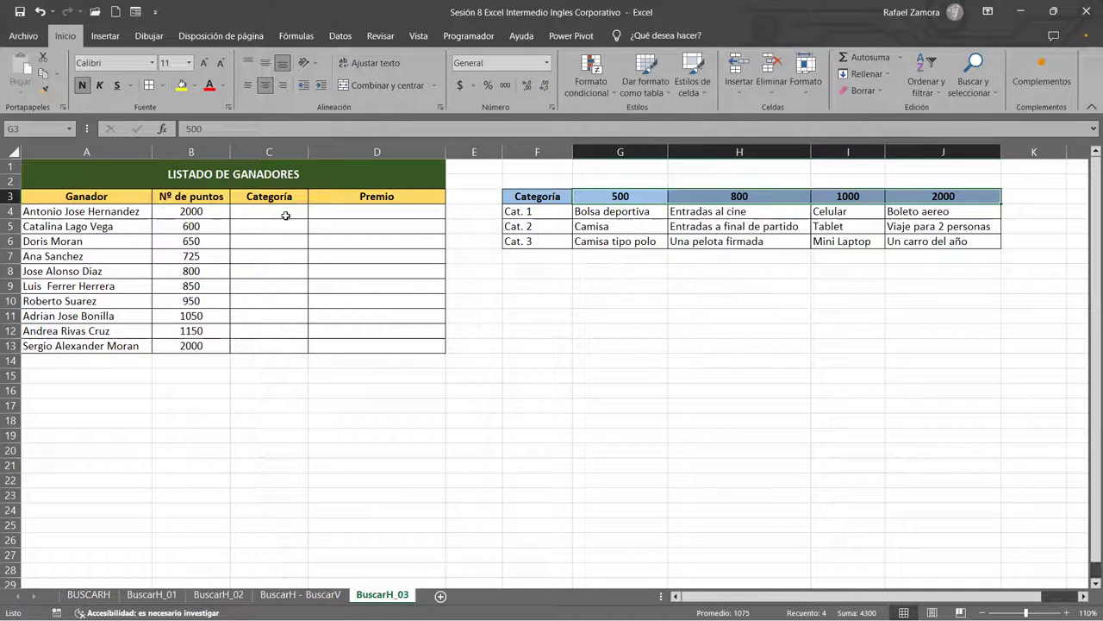
{"action": "left_click", "coordinate": [284, 216]}
{"action": "left_click", "coordinate": [279, 230]}
{"action": "left_click", "coordinate": [288, 239]}
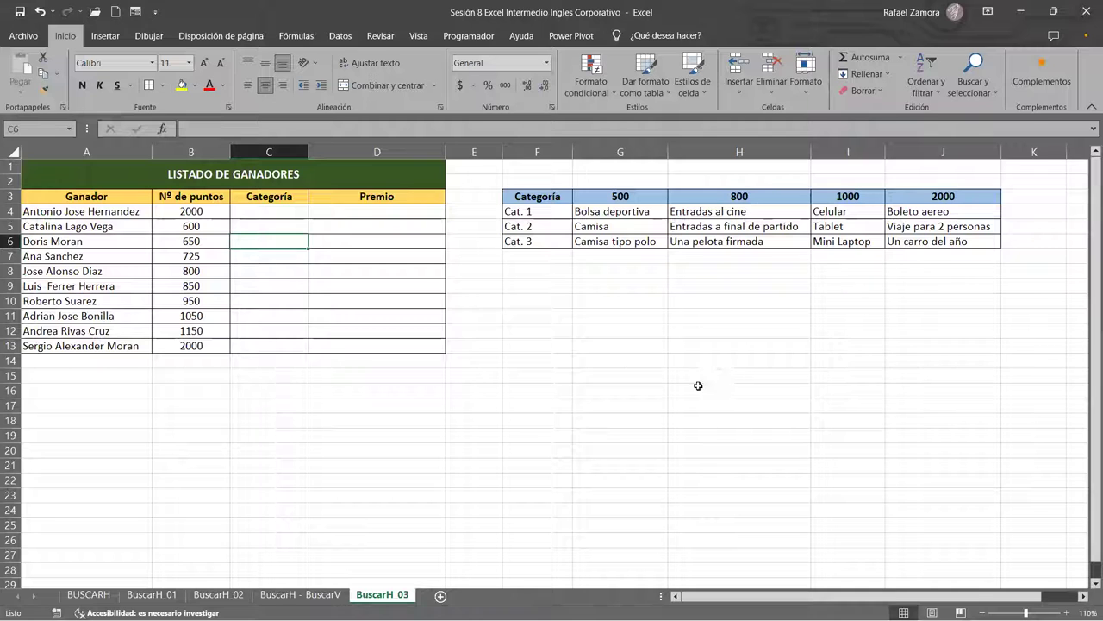
{"action": "left_click", "coordinate": [312, 595]}
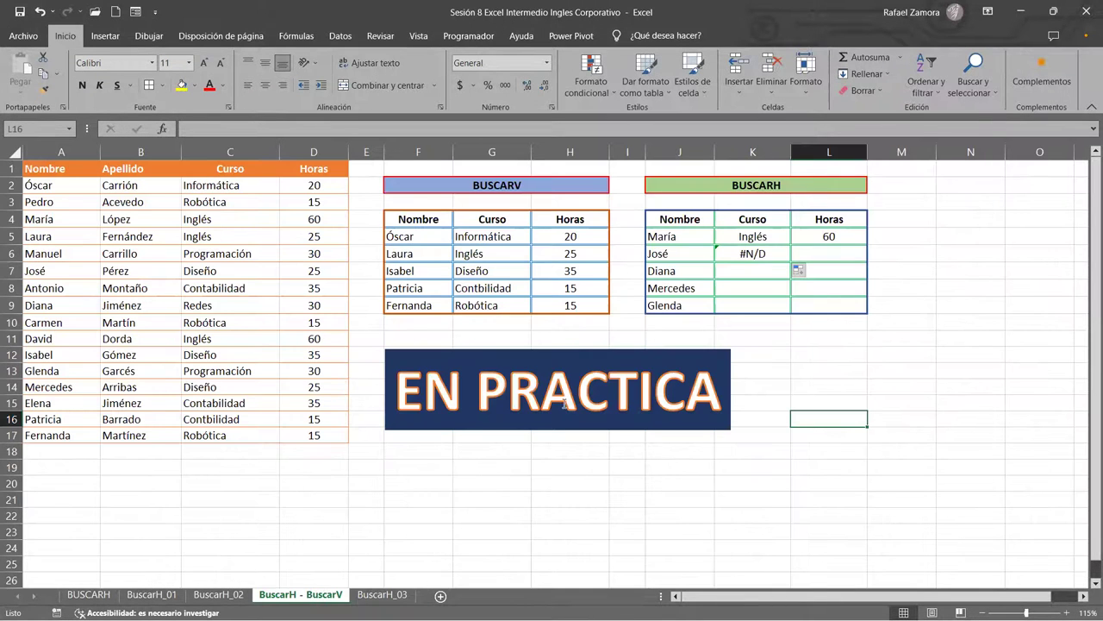
Inspect the ranges referenced by María's BUSCARH formula in K5 without changing it.
{"action": "left_click", "coordinate": [574, 358]}
{"action": "left_click", "coordinate": [583, 341]}
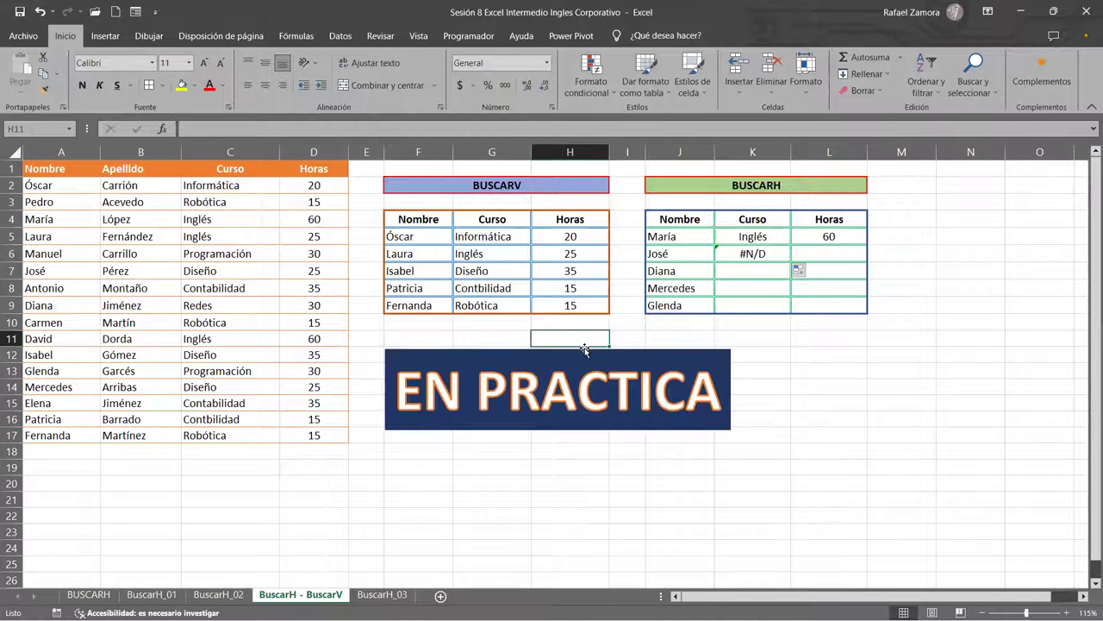
{"action": "left_click", "coordinate": [794, 369]}
{"action": "left_click", "coordinate": [771, 235]}
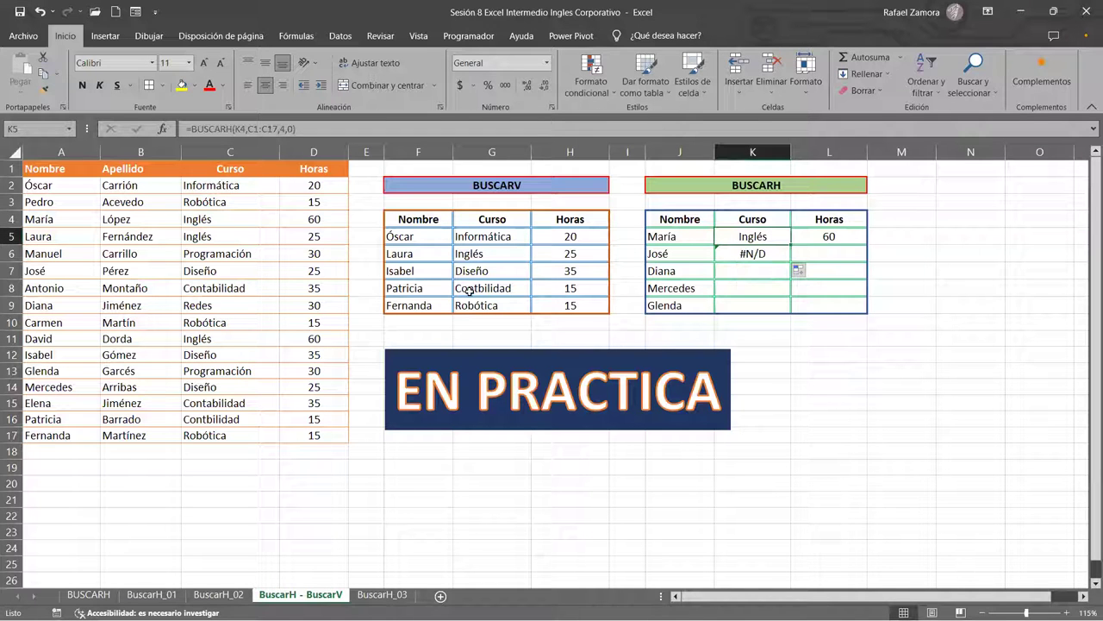
{"action": "double_click", "coordinate": [774, 234]}
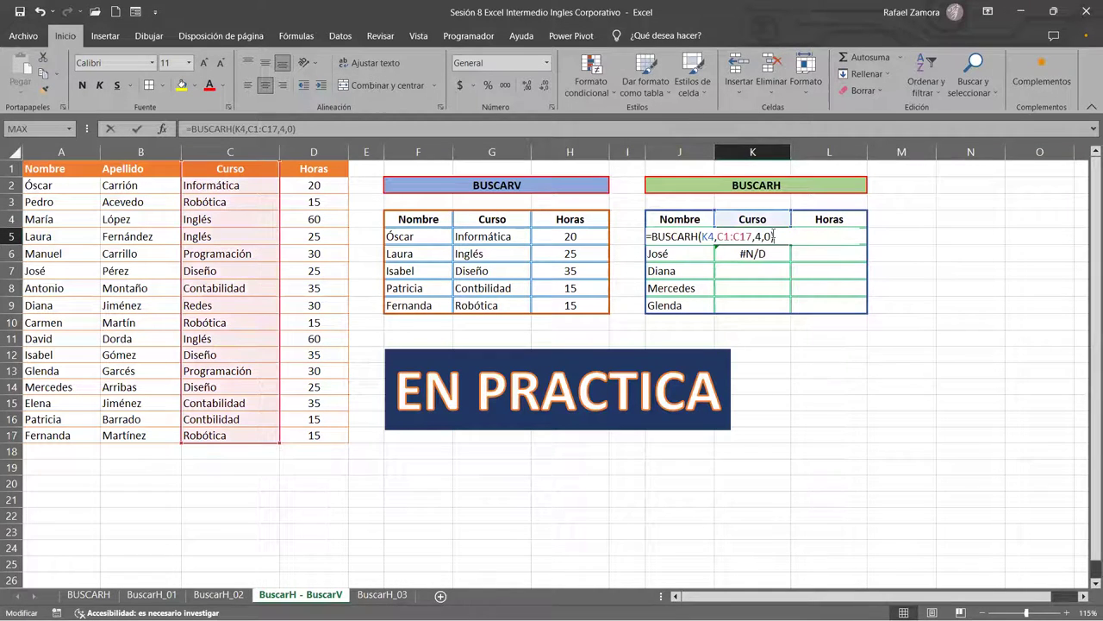
{"action": "key", "text": "Escape"}
Make the D1:D17 Horas range absolute in María's L5 formula.
{"action": "double_click", "coordinate": [832, 234]}
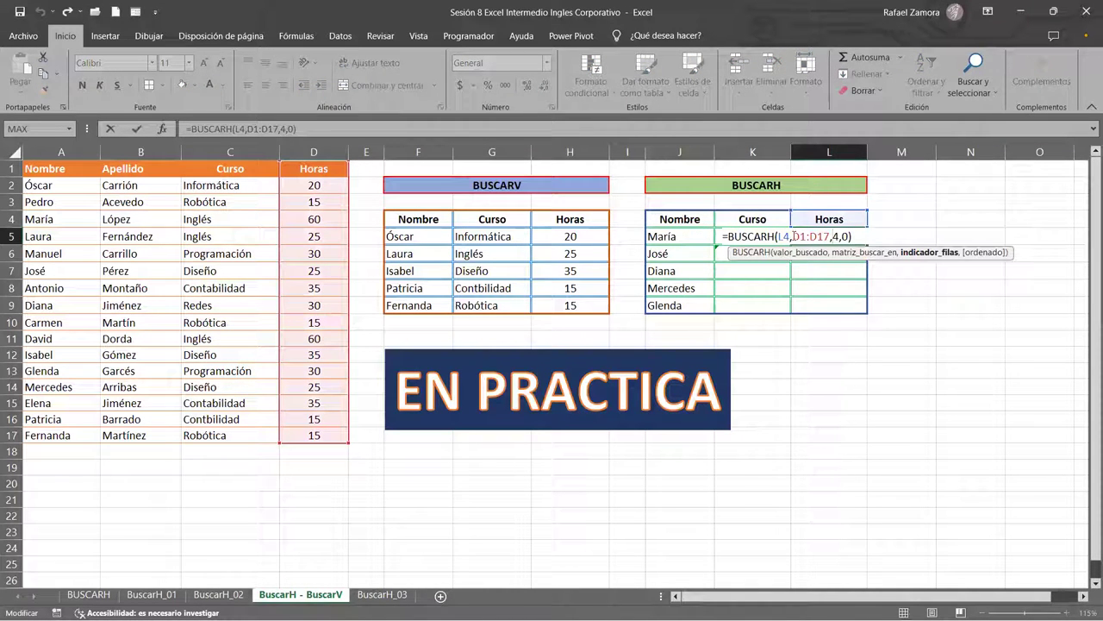
{"action": "left_click_drag", "start_coordinate": [793, 236], "coordinate": [815, 237]}
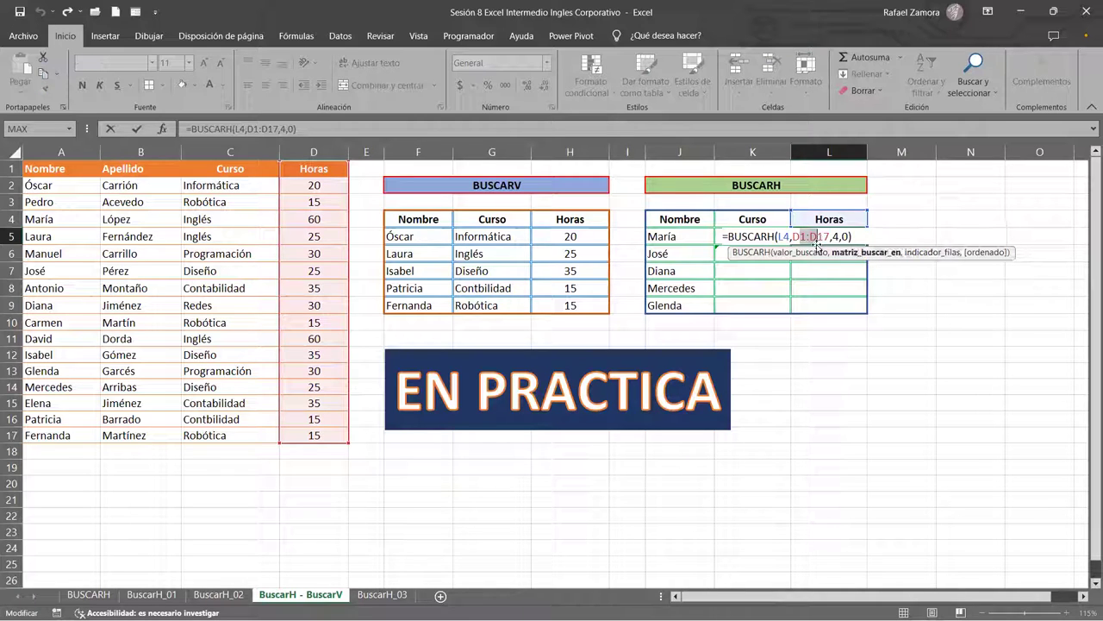
{"action": "key", "text": "F4"}
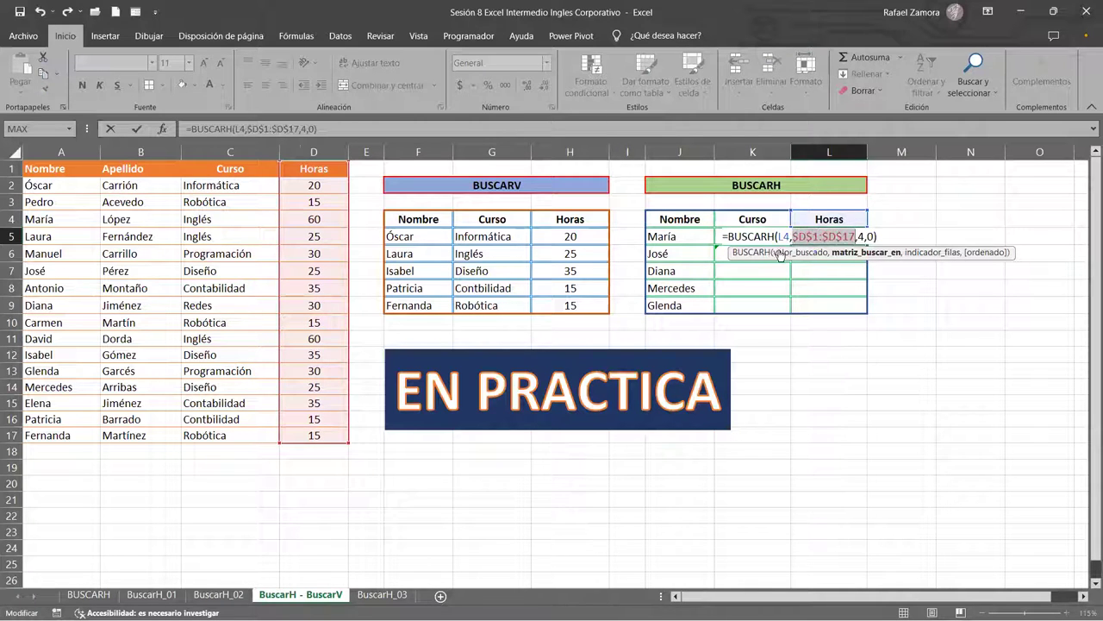
{"action": "key", "text": "Return"}
Lock the C1:C17 Curso range in K5 and fill K5:L5 down to row 9.
{"action": "left_click", "coordinate": [754, 237]}
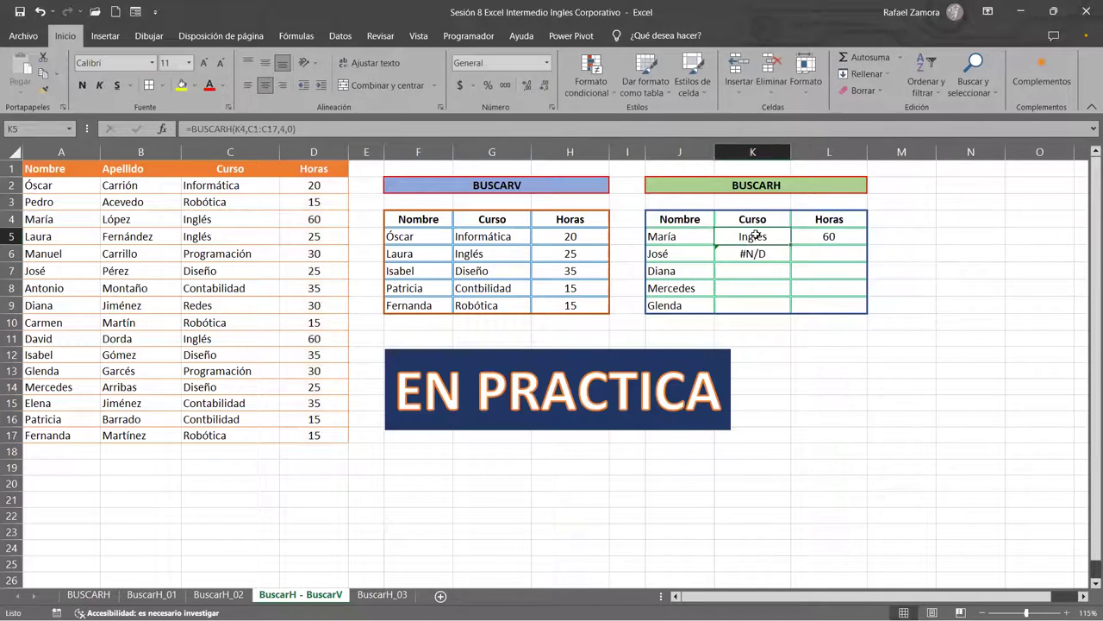
{"action": "double_click", "coordinate": [756, 237]}
{"action": "mouse_move", "coordinate": [717, 236]}
{"action": "left_mouse_down"}
{"action": "mouse_move", "coordinate": [849, 241]}
{"action": "mouse_move", "coordinate": [858, 317]}
{"action": "left_mouse_up"}
{"action": "key", "text": "F4"}
{"action": "key", "text": "Return"}
{"action": "left_click", "coordinate": [872, 247]}
{"action": "left_click", "coordinate": [778, 232]}
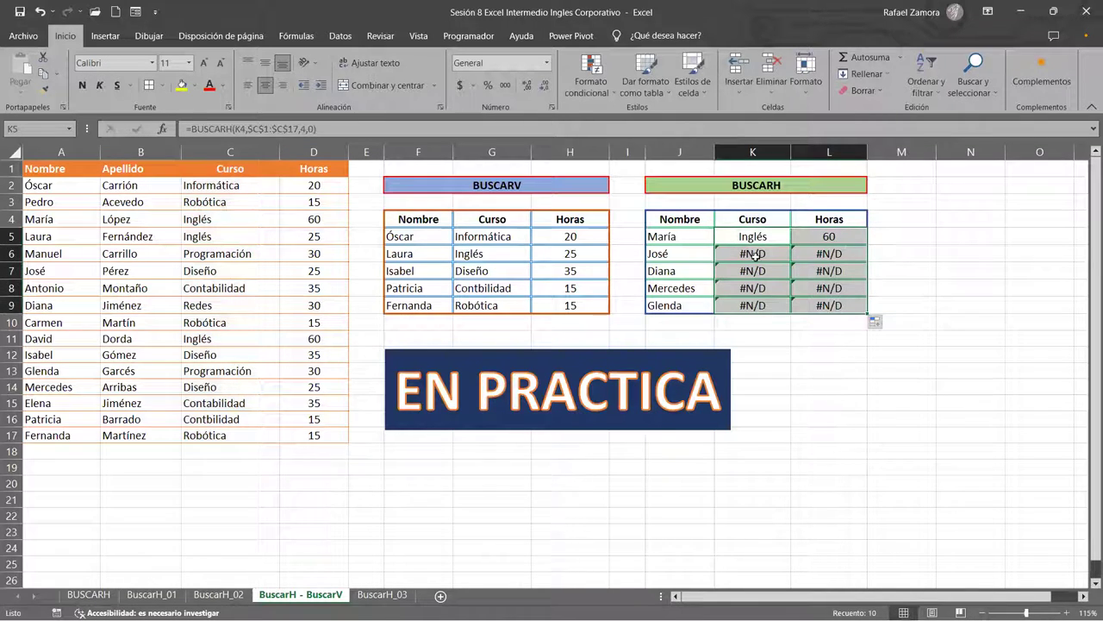
{"action": "left_click", "coordinate": [755, 256]}
Set José's Curso formula to look up the fixed $K$4 header at row index 7.
{"action": "double_click", "coordinate": [755, 255]}
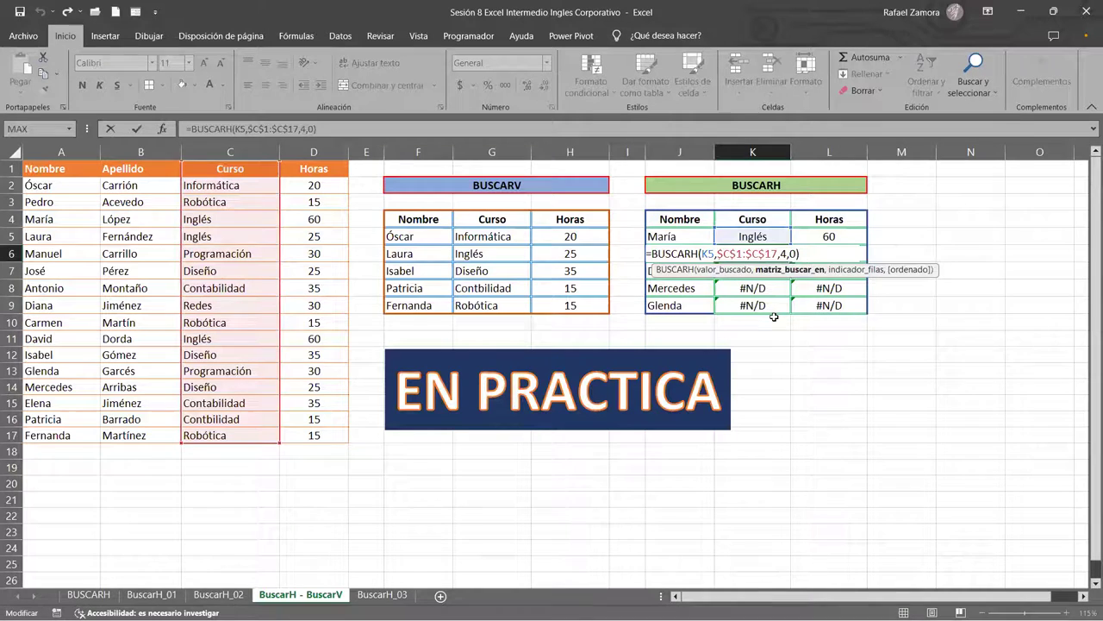
{"action": "left_click", "coordinate": [747, 252]}
{"action": "double_click", "coordinate": [766, 253]}
{"action": "double_click", "coordinate": [782, 254]}
{"action": "type", "text": "2"}
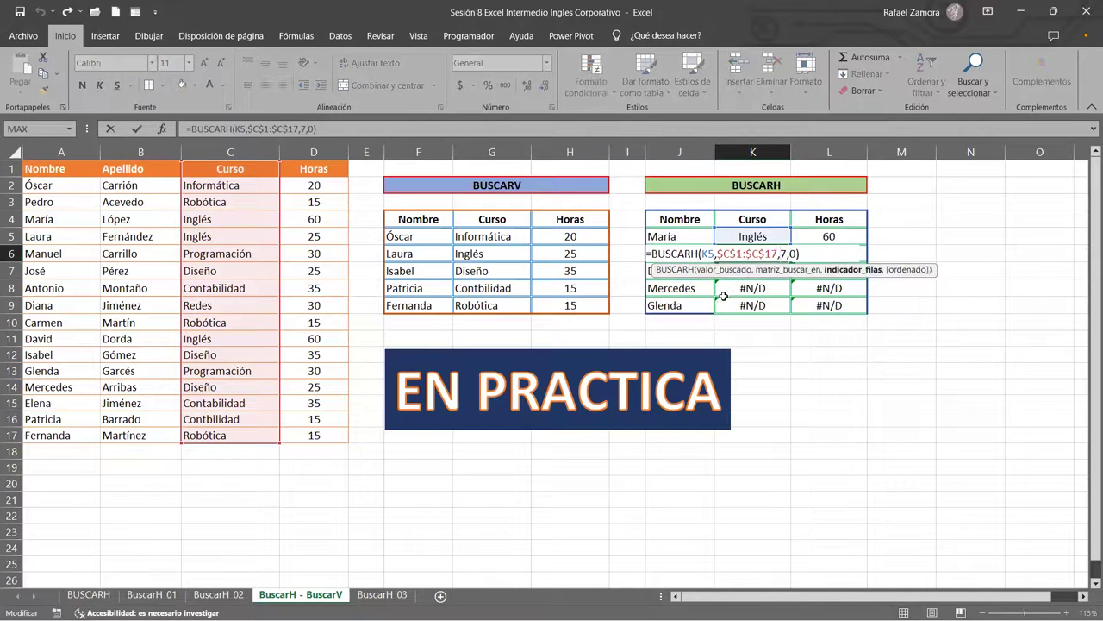
{"action": "left_click_drag", "start_coordinate": [751, 234], "coordinate": [750, 219]}
{"action": "left_click", "coordinate": [708, 251]}
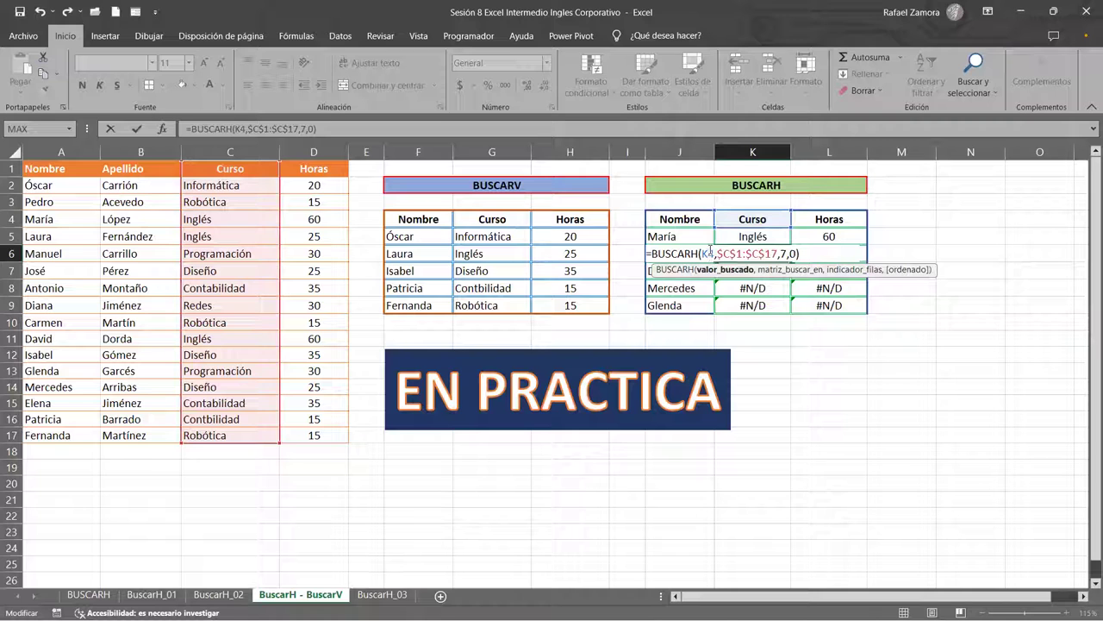
{"action": "key", "text": "F4"}
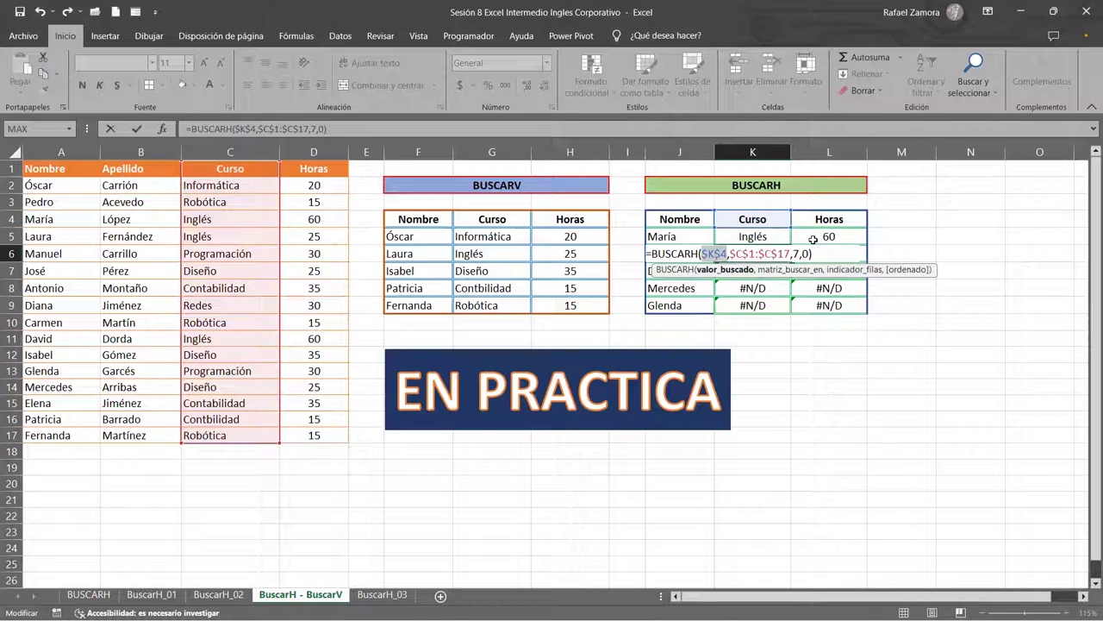
{"action": "key", "text": "Return"}
Point José's Horas formula at $L$4 and fill K6:L6 down through Glenda's row.
{"action": "left_click", "coordinate": [828, 252]}
{"action": "key", "text": "F2"}
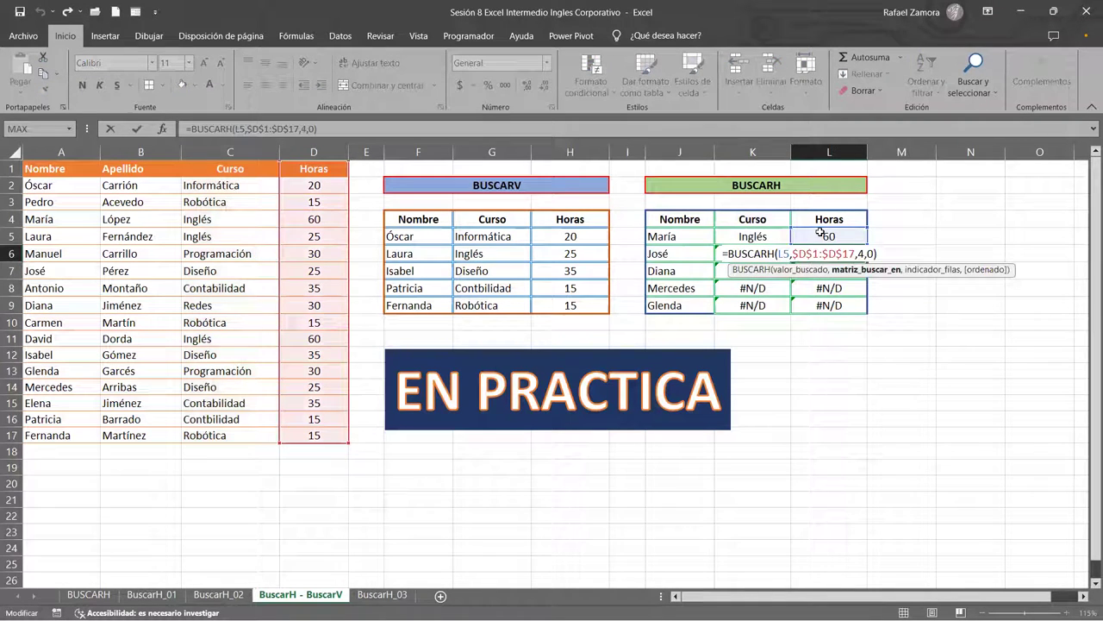
{"action": "left_click_drag", "start_coordinate": [820, 232], "coordinate": [819, 217]}
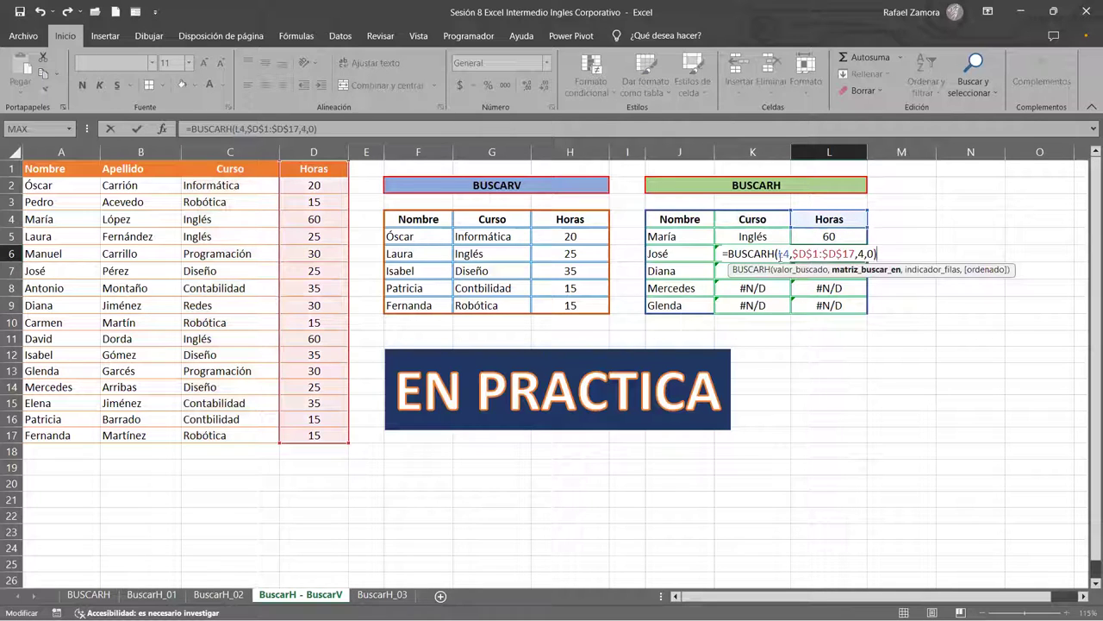
{"action": "key", "text": "F4"}
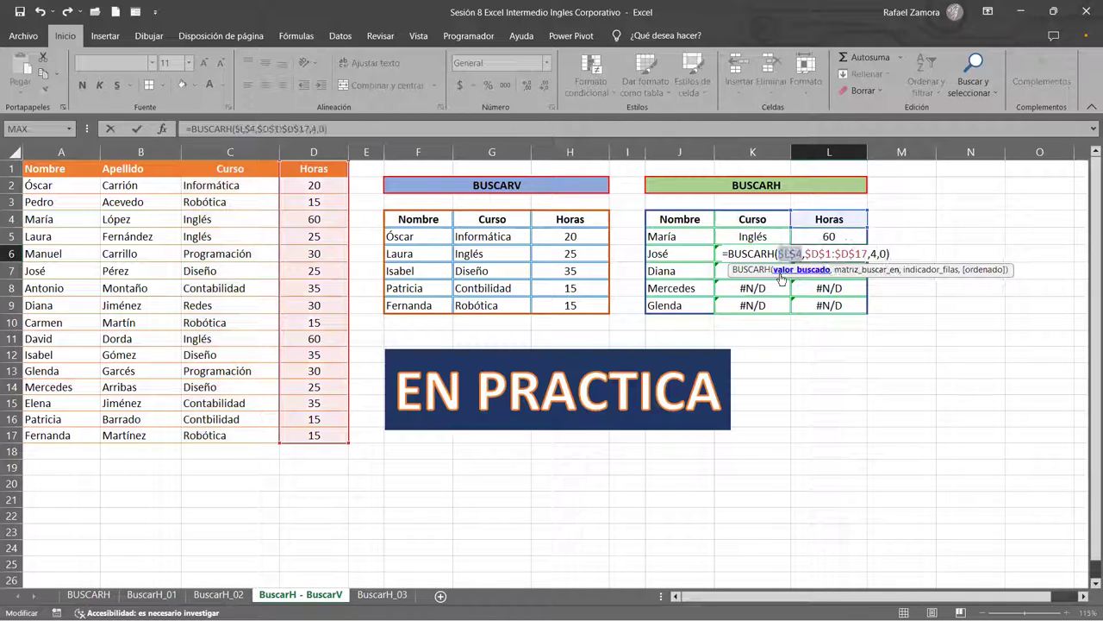
{"action": "key", "text": "Return"}
{"action": "left_click_drag", "start_coordinate": [764, 253], "coordinate": [804, 253]}
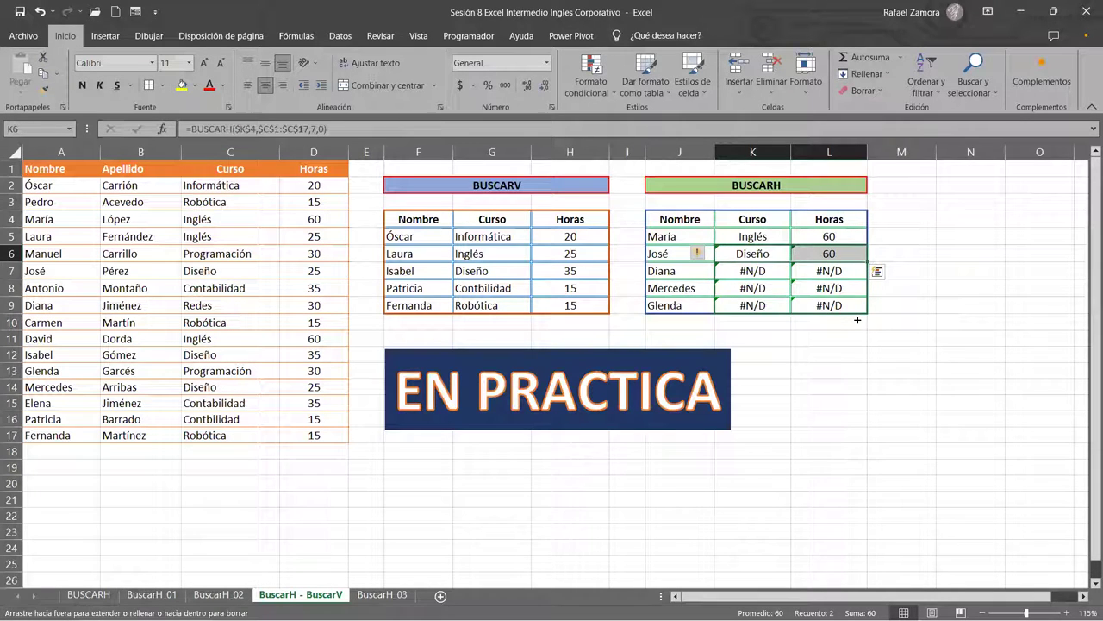
{"action": "left_click_drag", "start_coordinate": [859, 294], "coordinate": [859, 308]}
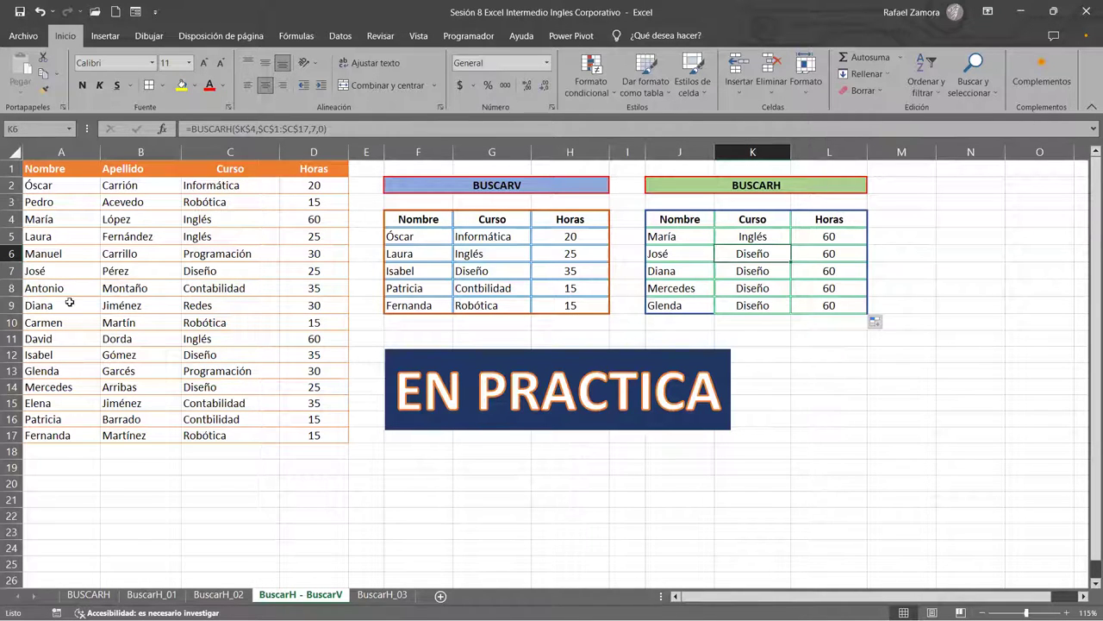
{"action": "left_click_drag", "start_coordinate": [40, 271], "coordinate": [334, 271]}
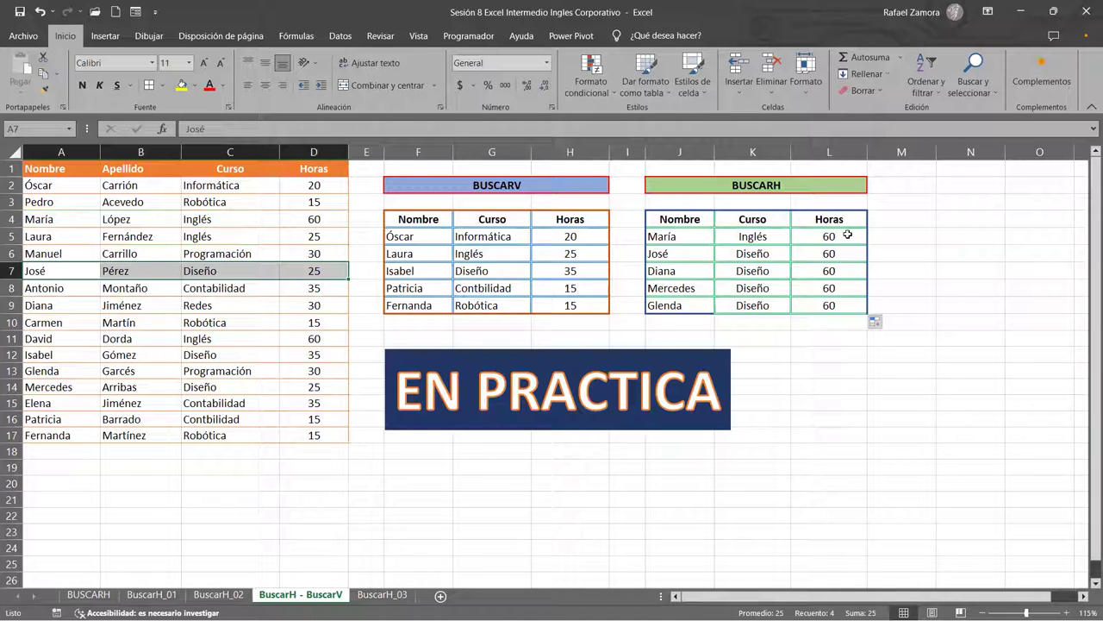
Anchor María's Horas formula to $L$4 and fill it down to Glenda's row.
{"action": "left_click", "coordinate": [849, 237]}
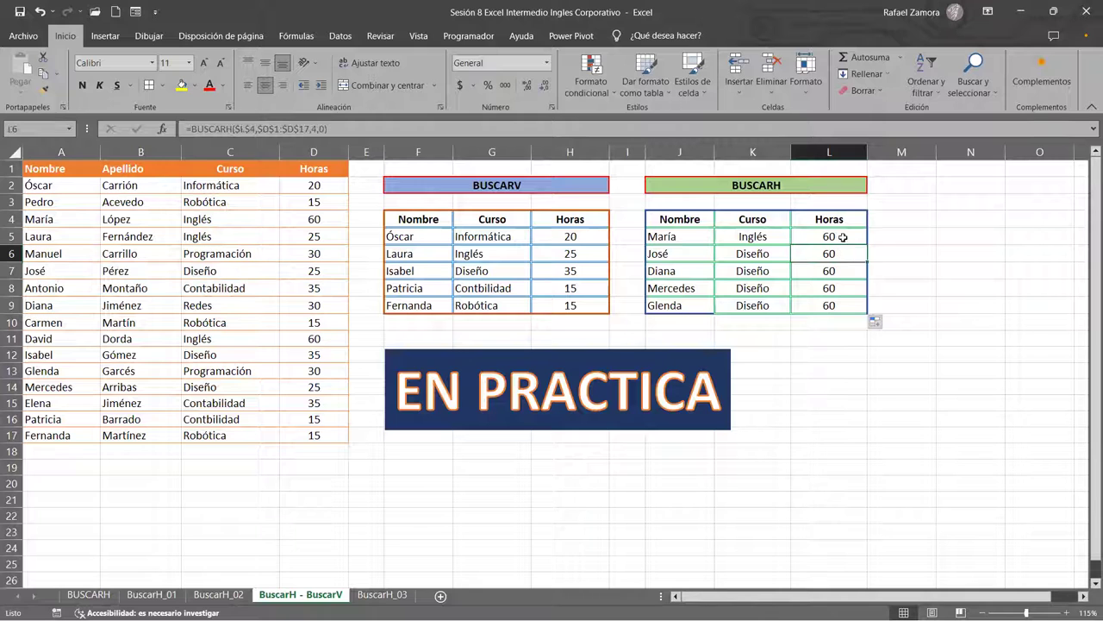
{"action": "double_click", "coordinate": [843, 237]}
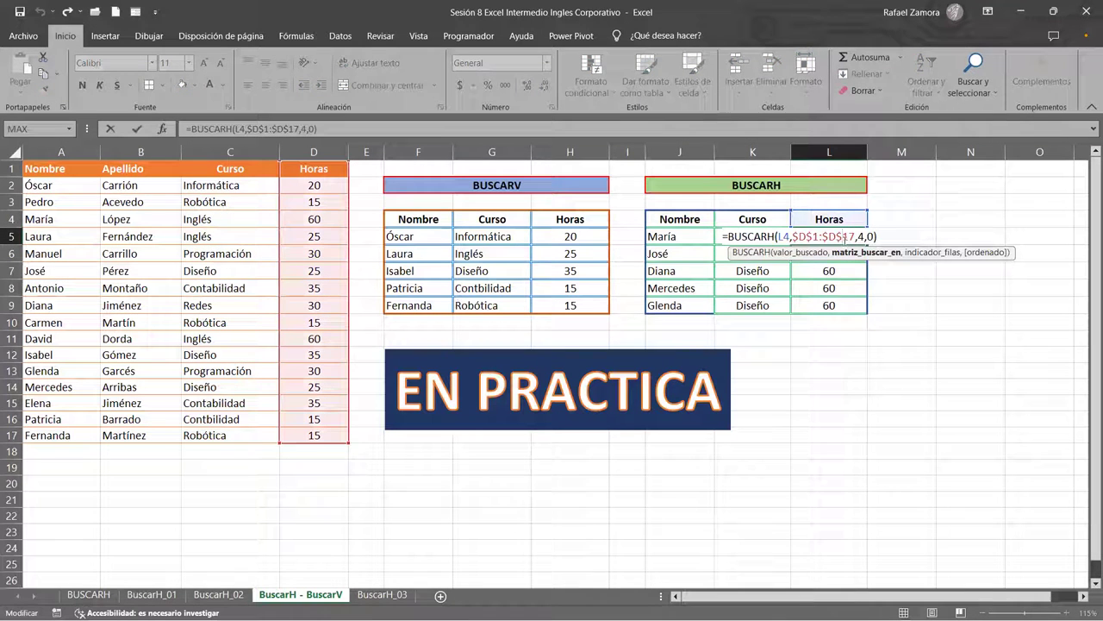
{"action": "left_click", "coordinate": [785, 236]}
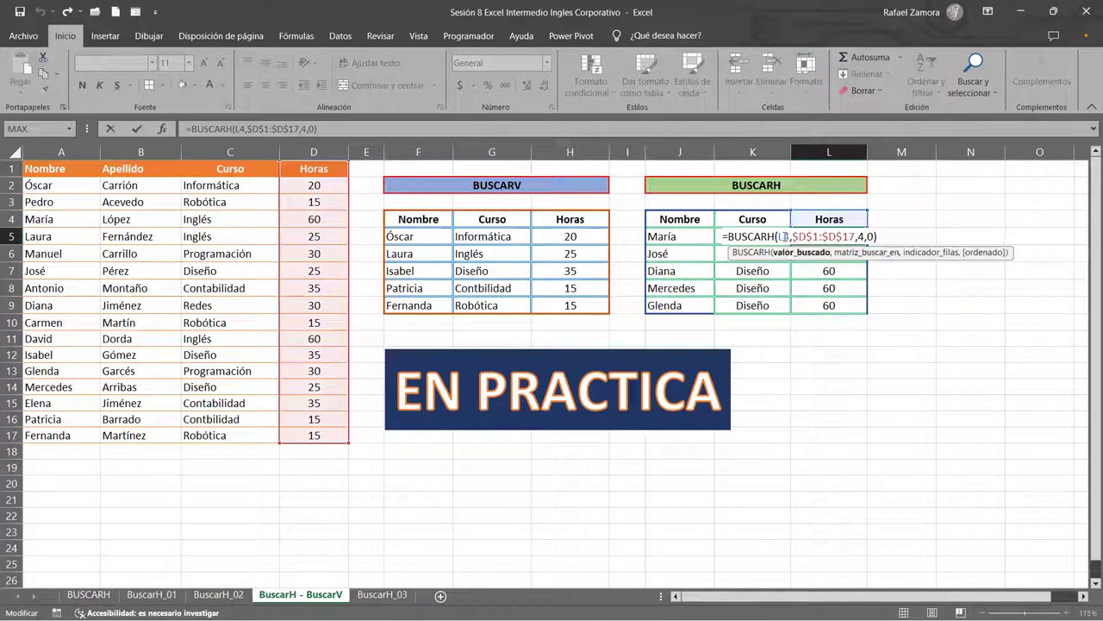
{"action": "key", "text": "F4"}
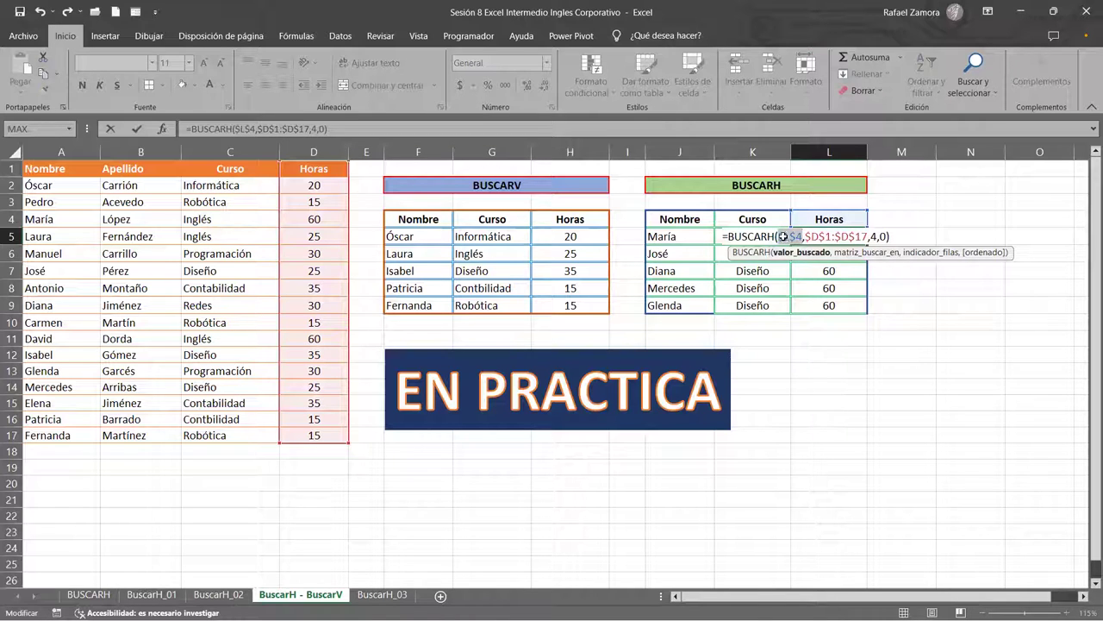
{"action": "key", "text": "ctrl+Return"}
{"action": "left_click_drag", "start_coordinate": [867, 246], "coordinate": [856, 314]}
Change José's Horas row index from 4 to 7, so it shows 25.
{"action": "left_click", "coordinate": [830, 254]}
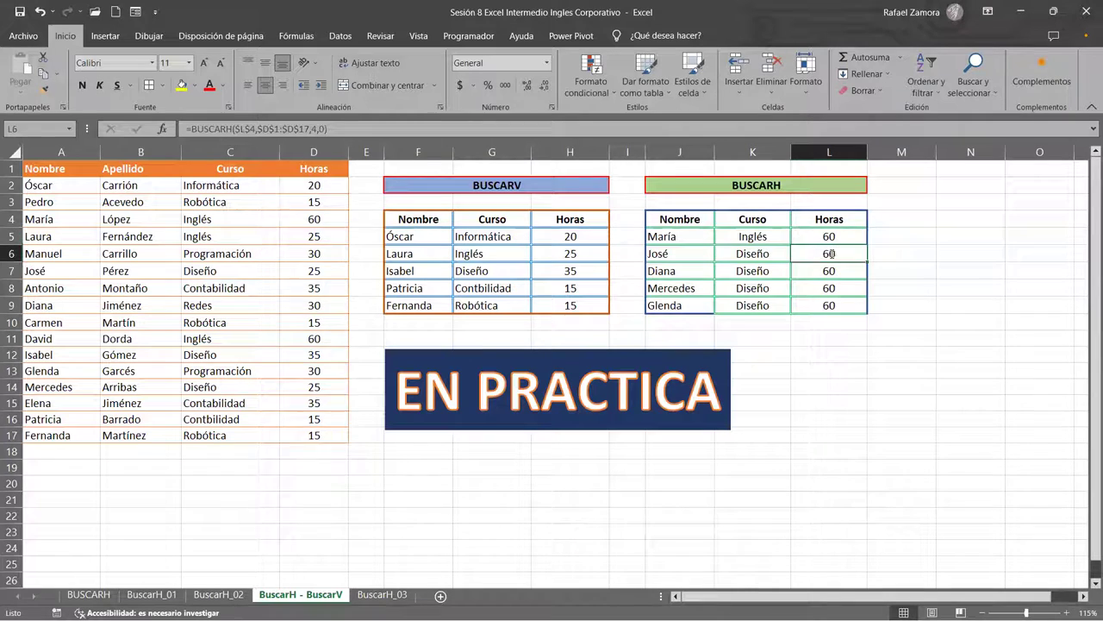
{"action": "double_click", "coordinate": [830, 253]}
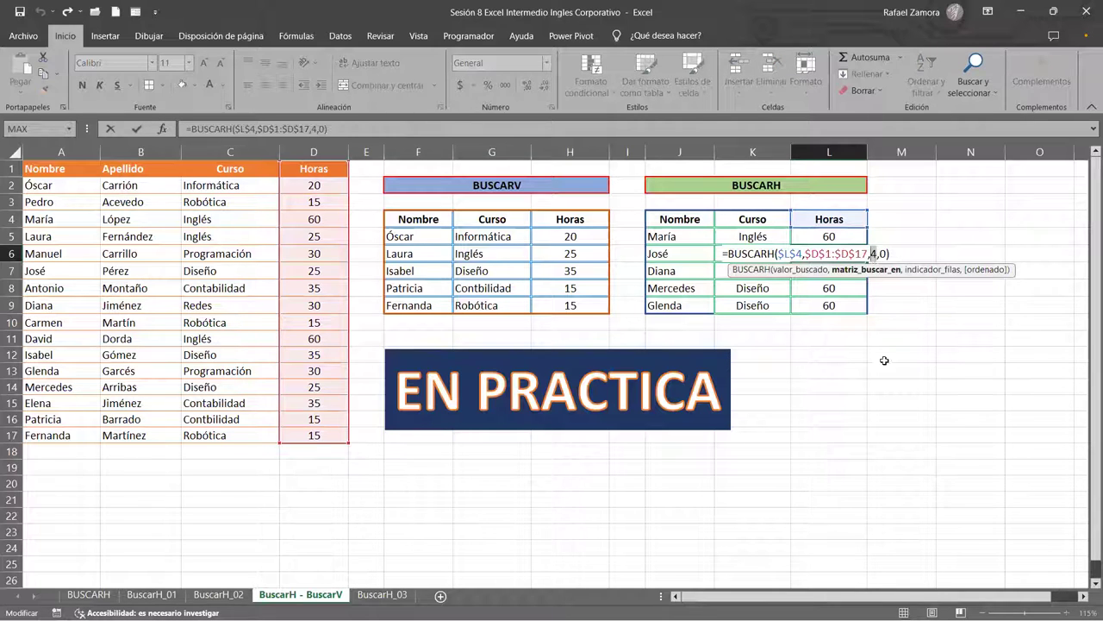
{"action": "key", "text": "Return"}
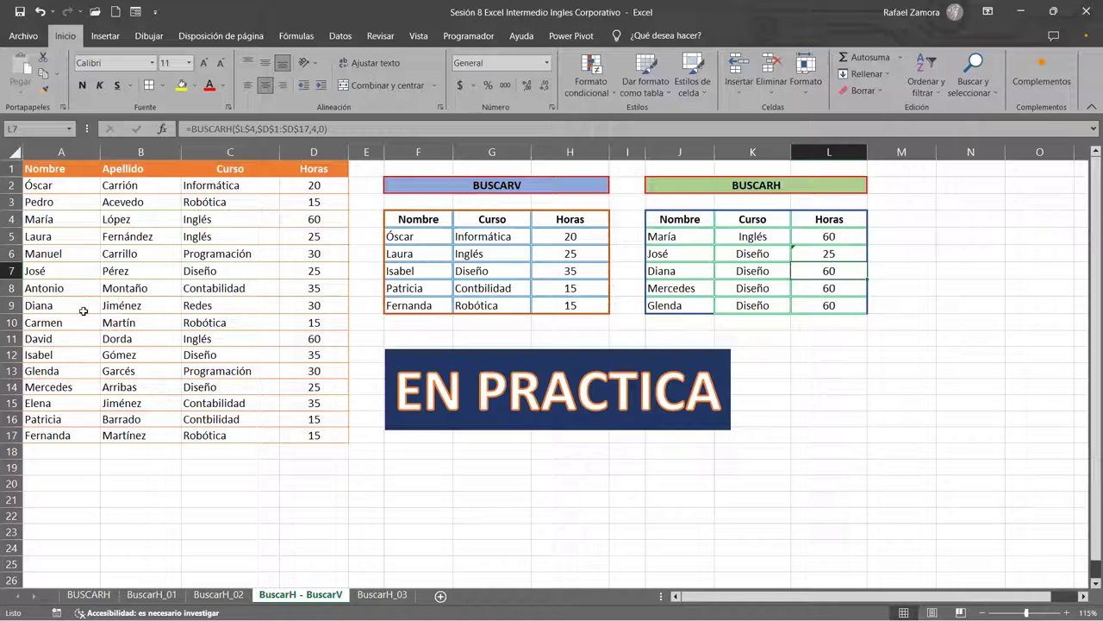
Set Diana's Curso and Horas lookups to row index 9, giving Redes and 30 hours.
{"action": "double_click", "coordinate": [786, 272]}
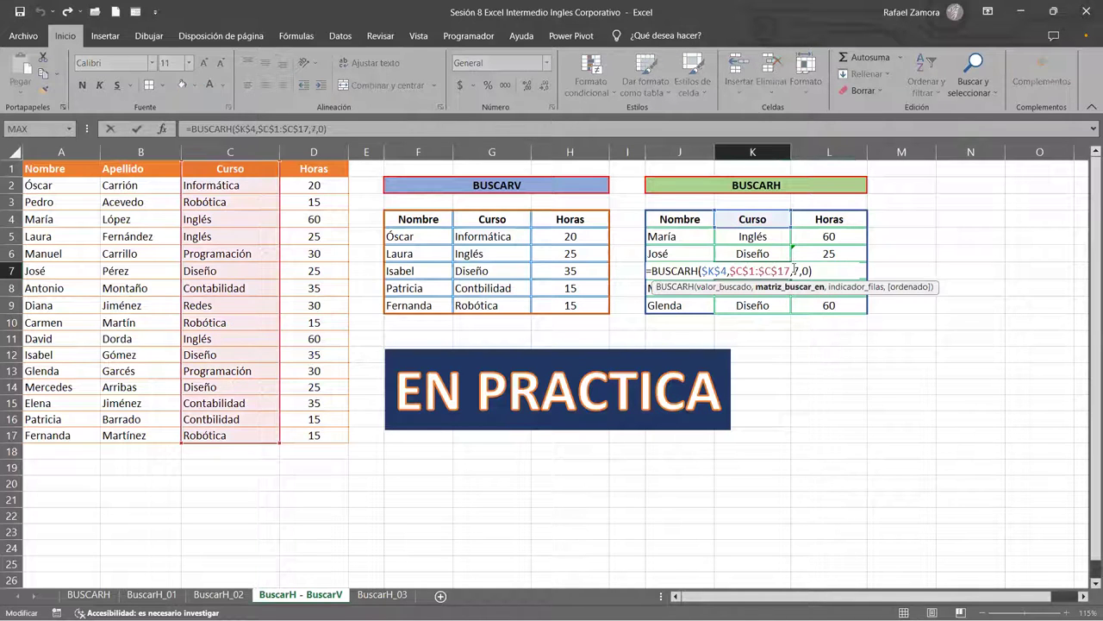
{"action": "double_click", "coordinate": [797, 272]}
{"action": "type", "text": "9"}
{"action": "double_click", "coordinate": [849, 272]}
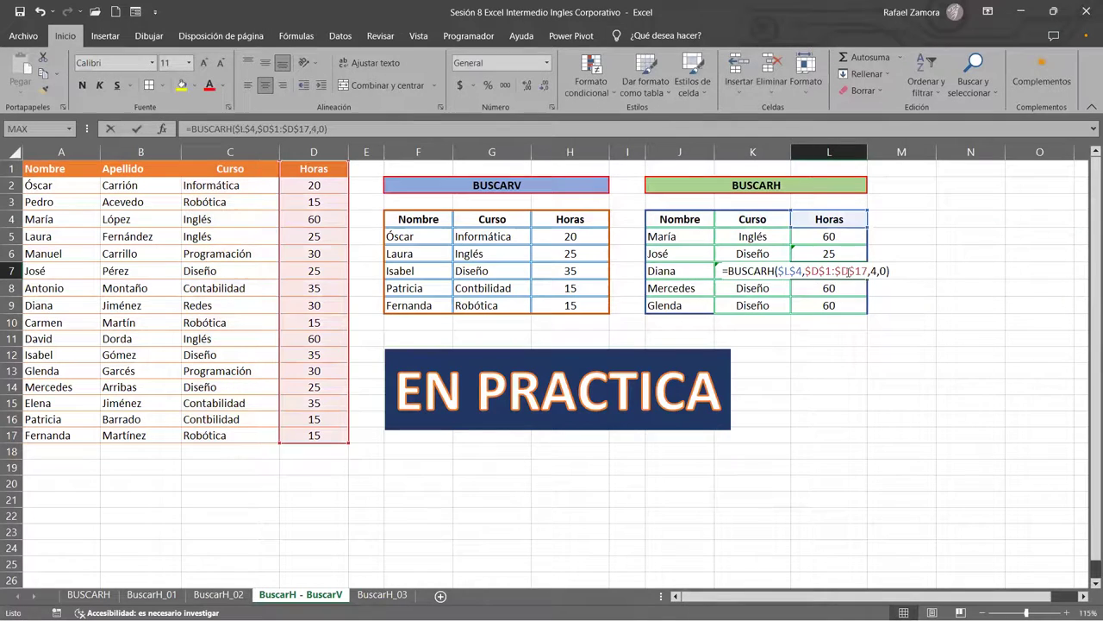
{"action": "double_click", "coordinate": [873, 271]}
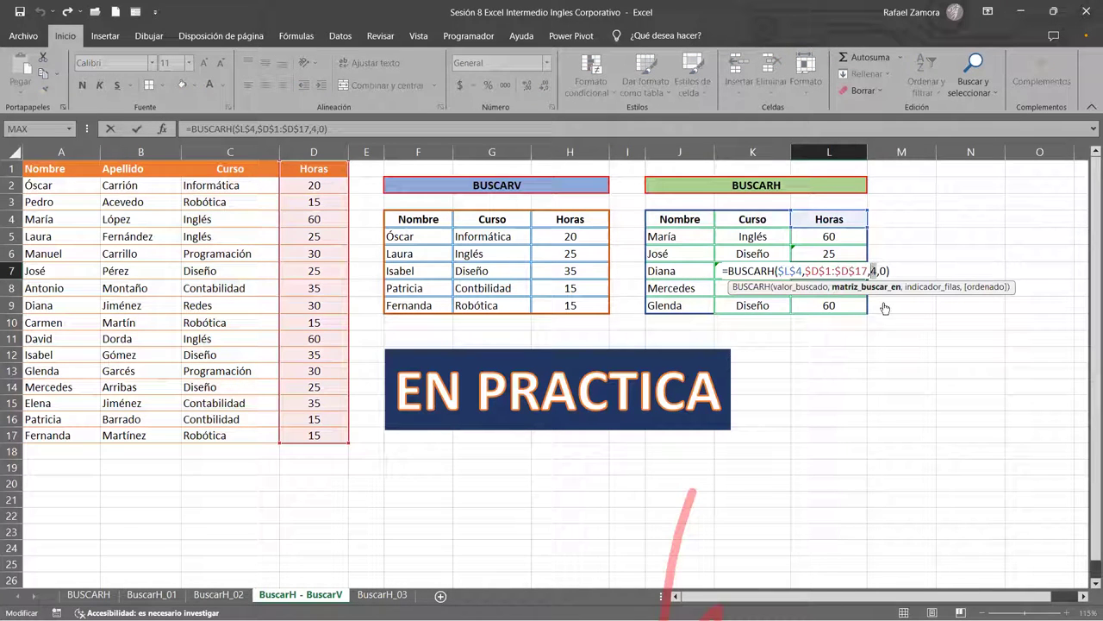
{"action": "key", "text": "Return"}
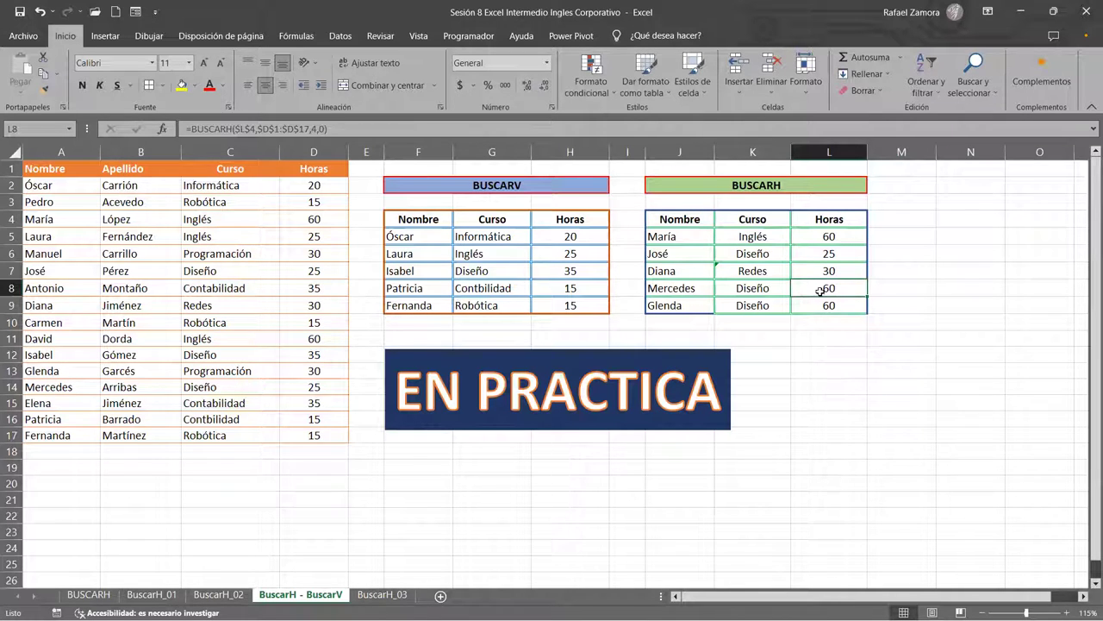
Set Mercedes' Curso and Horas lookups to row index 14, giving Diseño and 25 hours.
{"action": "left_click", "coordinate": [752, 289]}
{"action": "key", "text": "F2"}
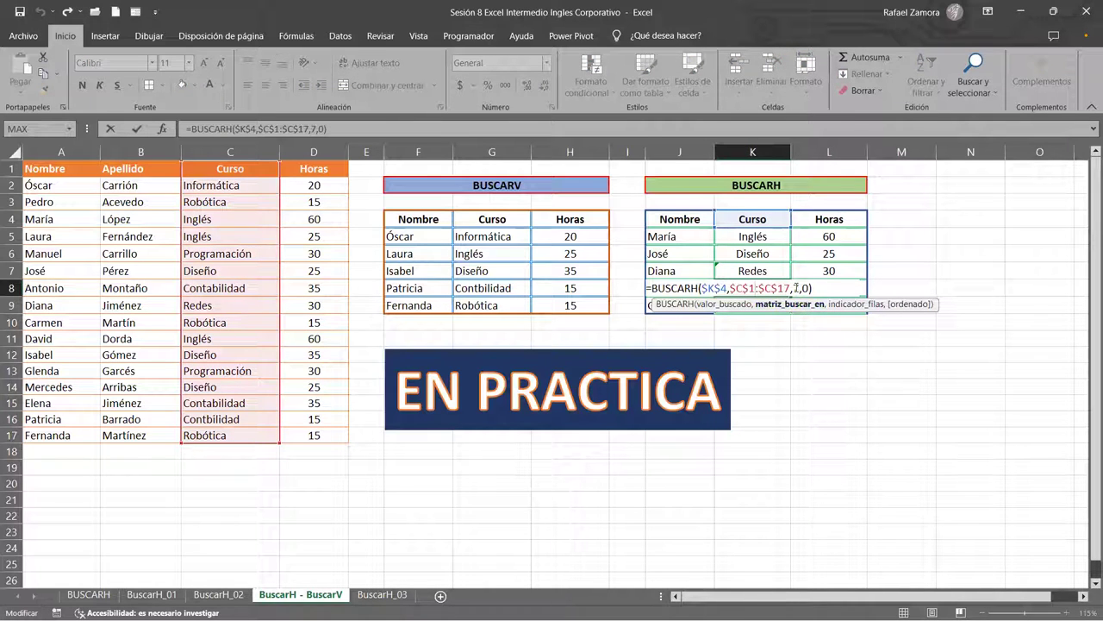
{"action": "double_click", "coordinate": [797, 288]}
{"action": "type", "text": "14"}
{"action": "key", "text": "Return"}
{"action": "double_click", "coordinate": [873, 287]}
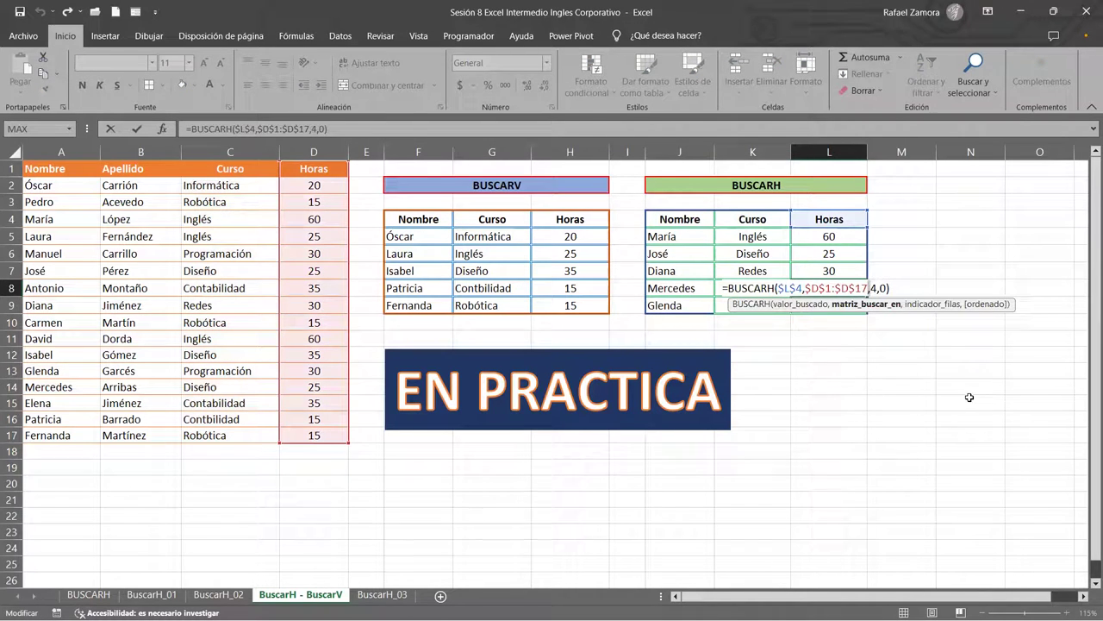
{"action": "key", "text": "Right"}
{"action": "type", "text": "1"}
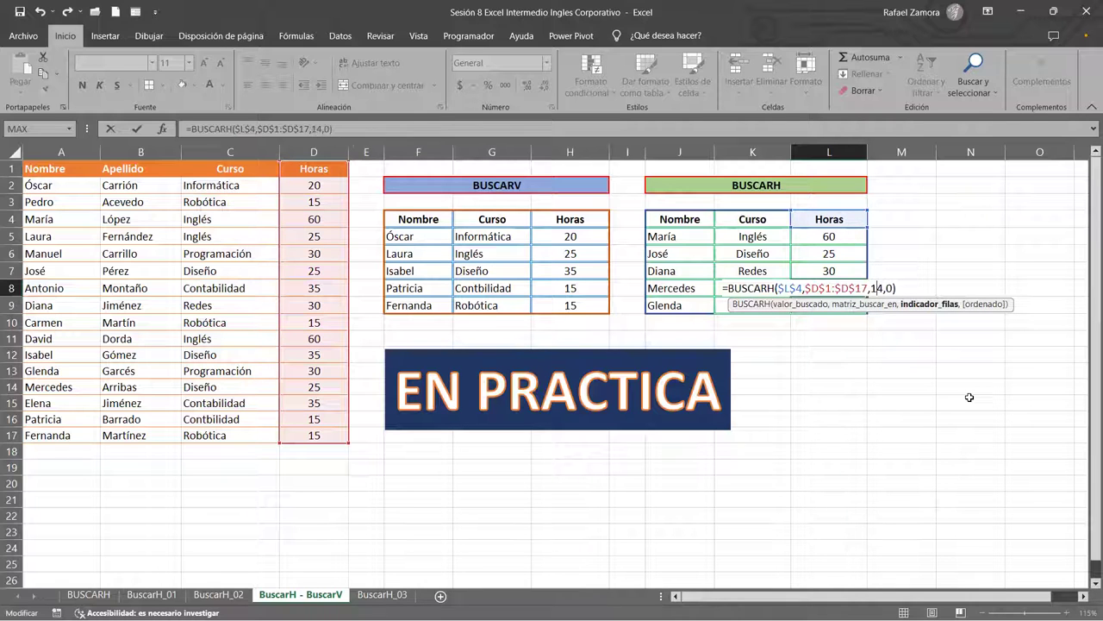
{"action": "key", "text": "Return"}
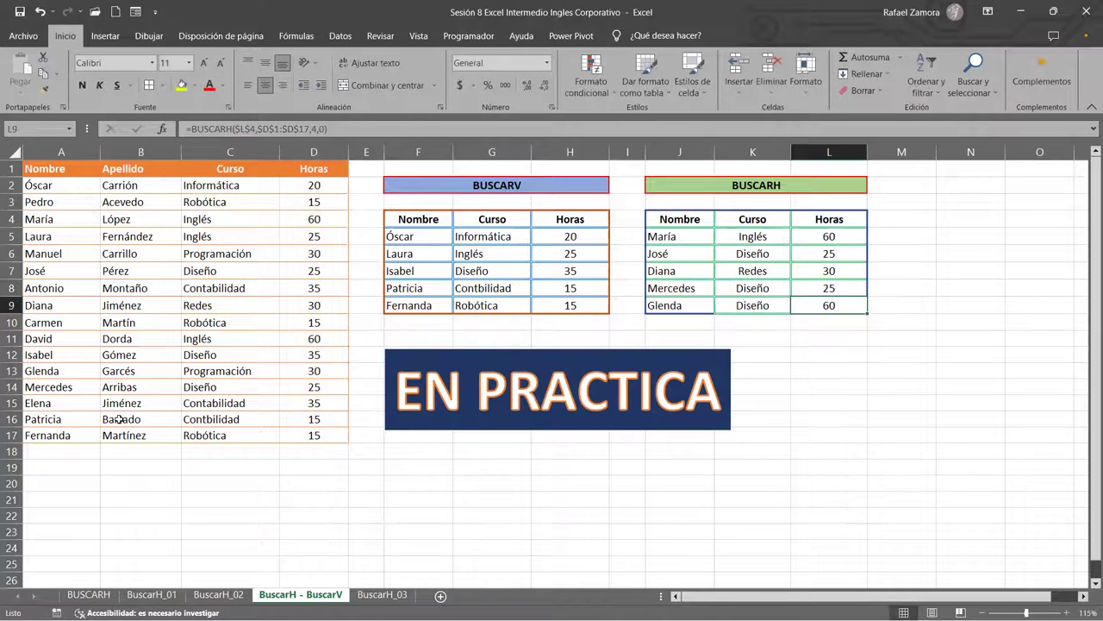
Check Mercedes' course and hours in D14 against the list and open Glenda's Curso formula.
{"action": "left_click", "coordinate": [236, 385]}
{"action": "left_click", "coordinate": [305, 387]}
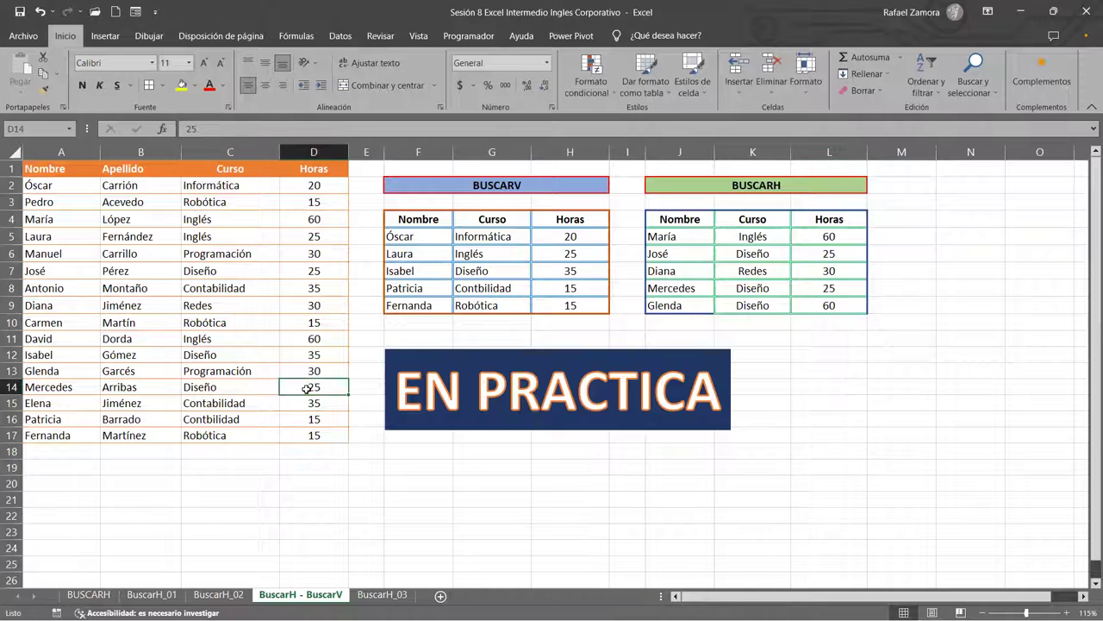
{"action": "double_click", "coordinate": [781, 304]}
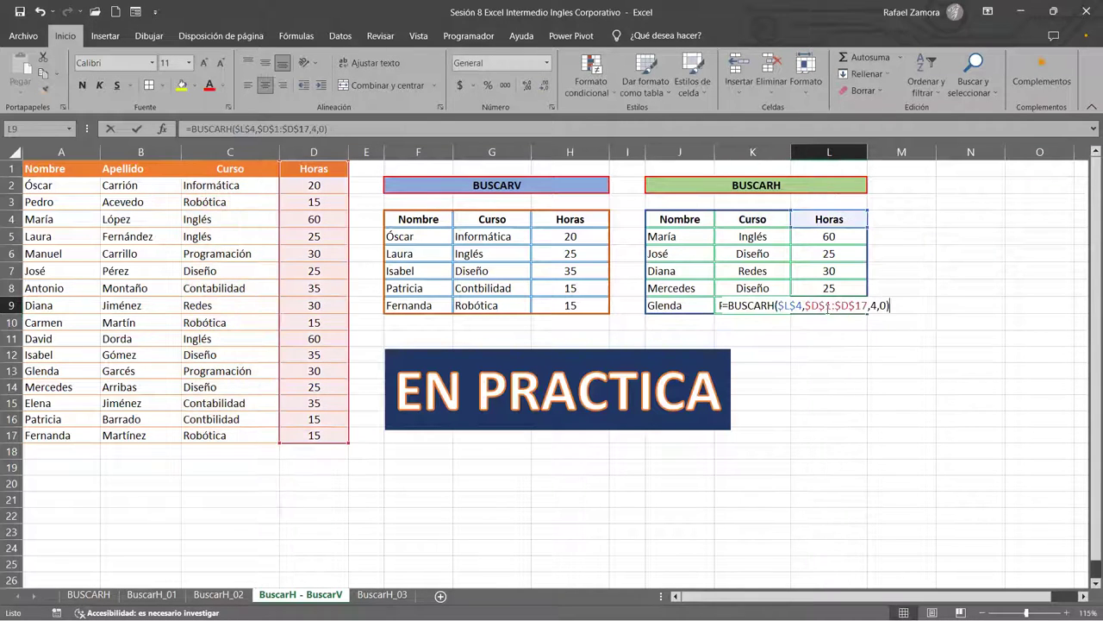
Correct the index argument in Glenda's Horas formula in L9 so it returns 30 hours.
{"action": "left_click", "coordinate": [869, 306]}
{"action": "left_click", "coordinate": [872, 306]}
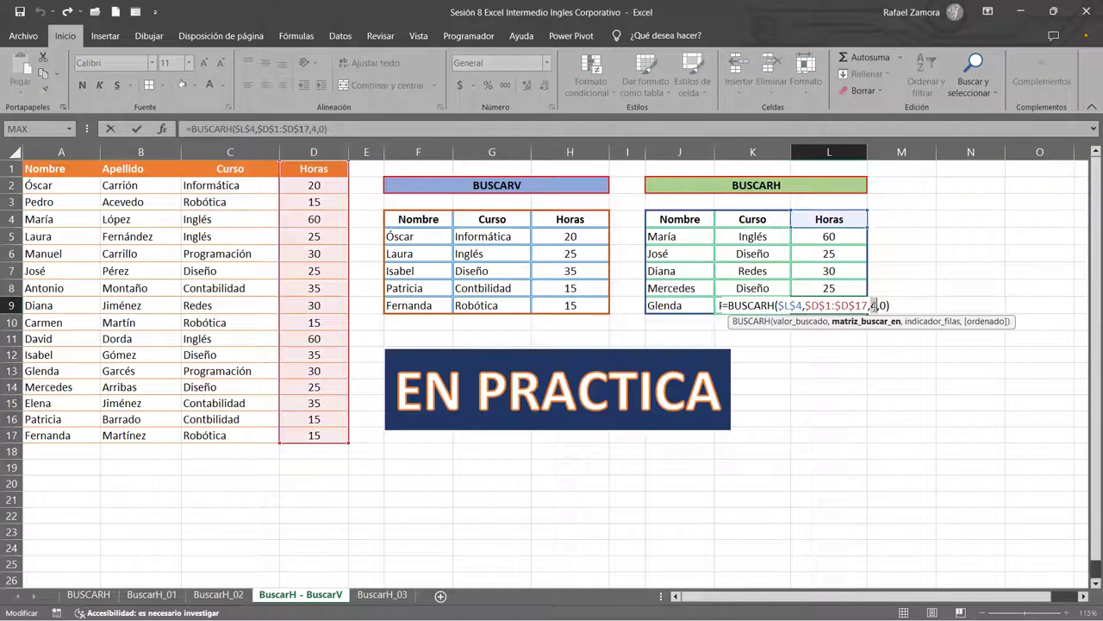
{"action": "key", "text": "Return"}
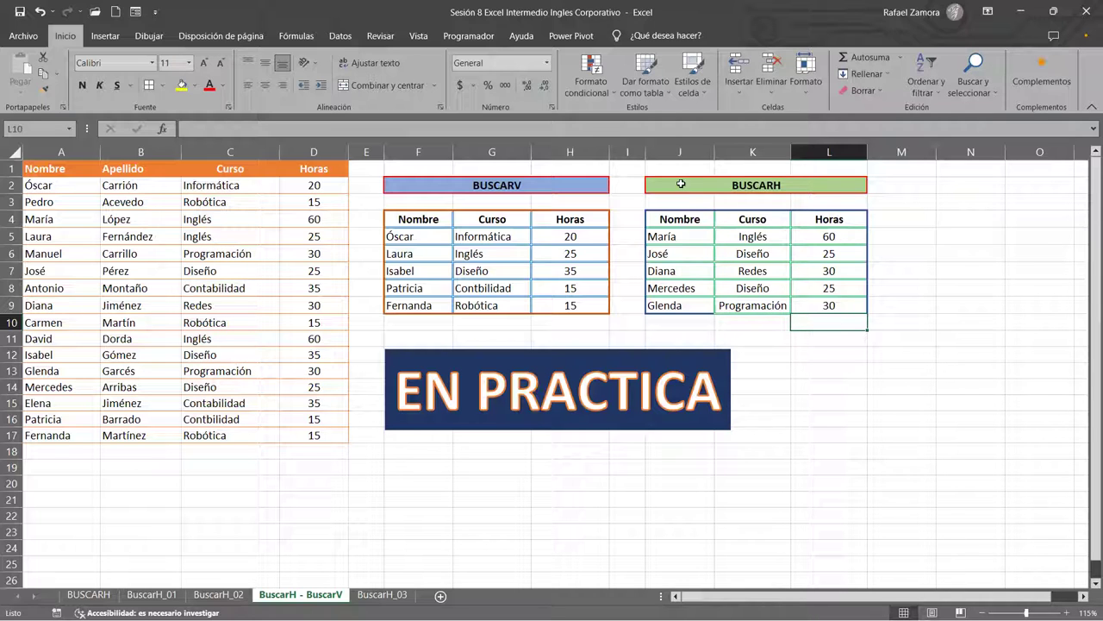
Give all cells of the BUSCARH results table J4:L9 dark blue borders.
{"action": "mouse_move", "coordinate": [679, 219]}
{"action": "left_mouse_down"}
{"action": "mouse_move", "coordinate": [812, 277]}
{"action": "mouse_move", "coordinate": [813, 301]}
{"action": "left_mouse_up"}
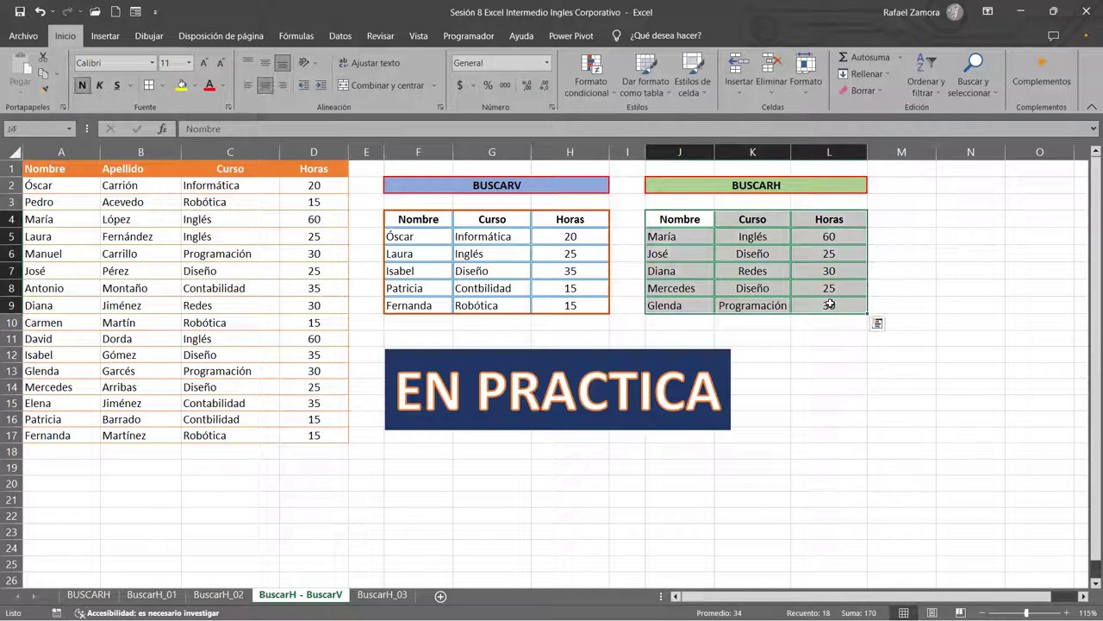
{"action": "key", "text": "ctrl+1"}
{"action": "left_click", "coordinate": [372, 281]}
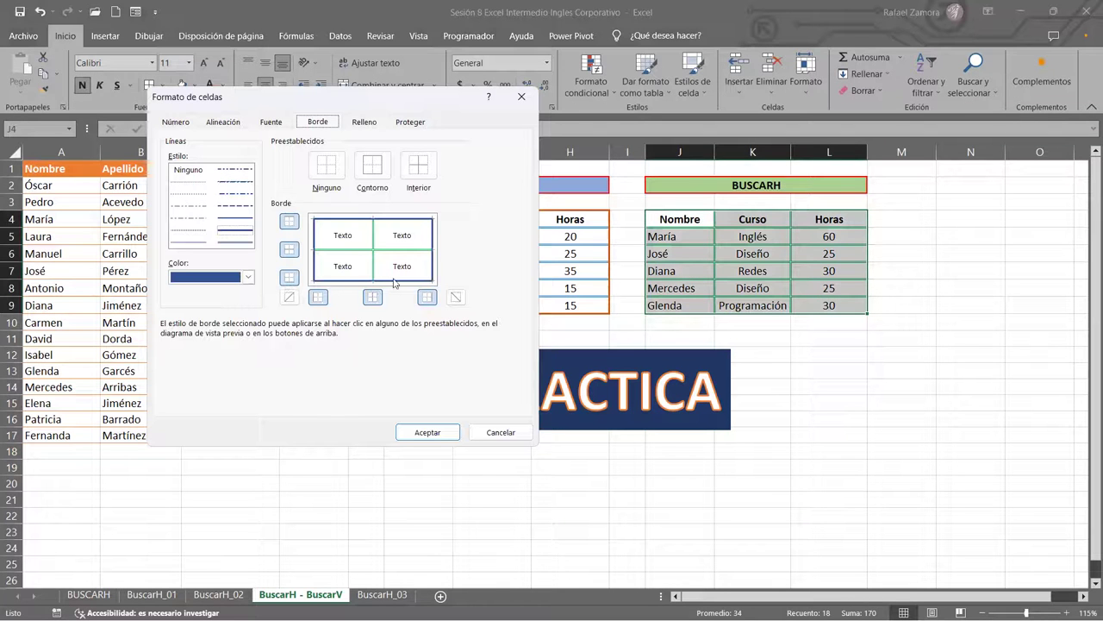
{"action": "left_click", "coordinate": [427, 433]}
{"action": "left_click", "coordinate": [814, 464]}
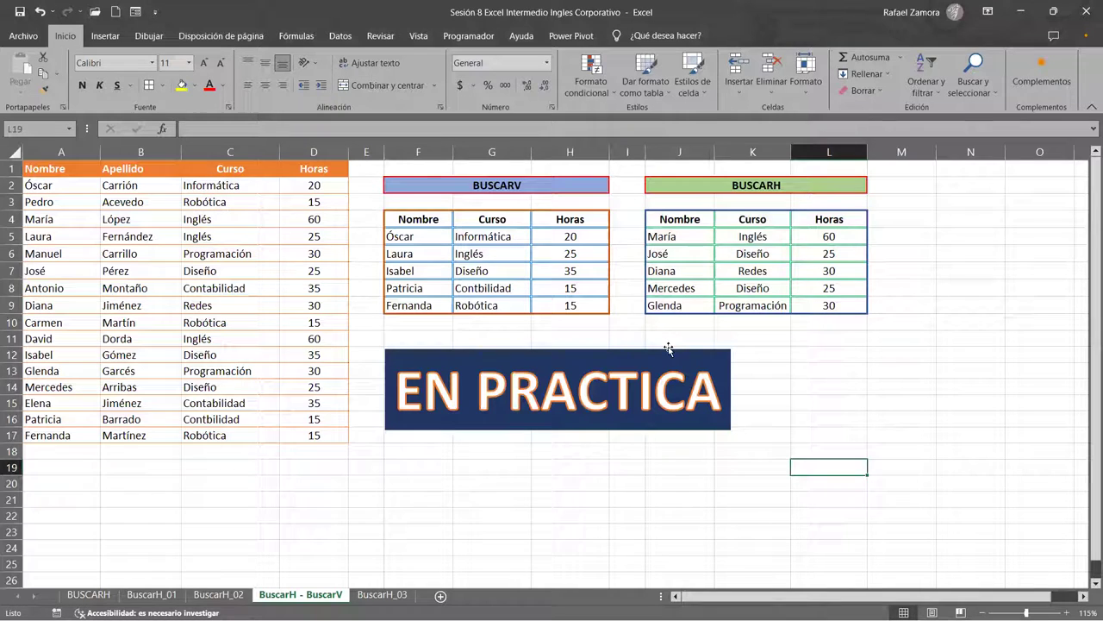
Enter =FORMULATEXTO(G5) in F18 to show the BUSCARV formula as text.
{"action": "left_click", "coordinate": [426, 457]}
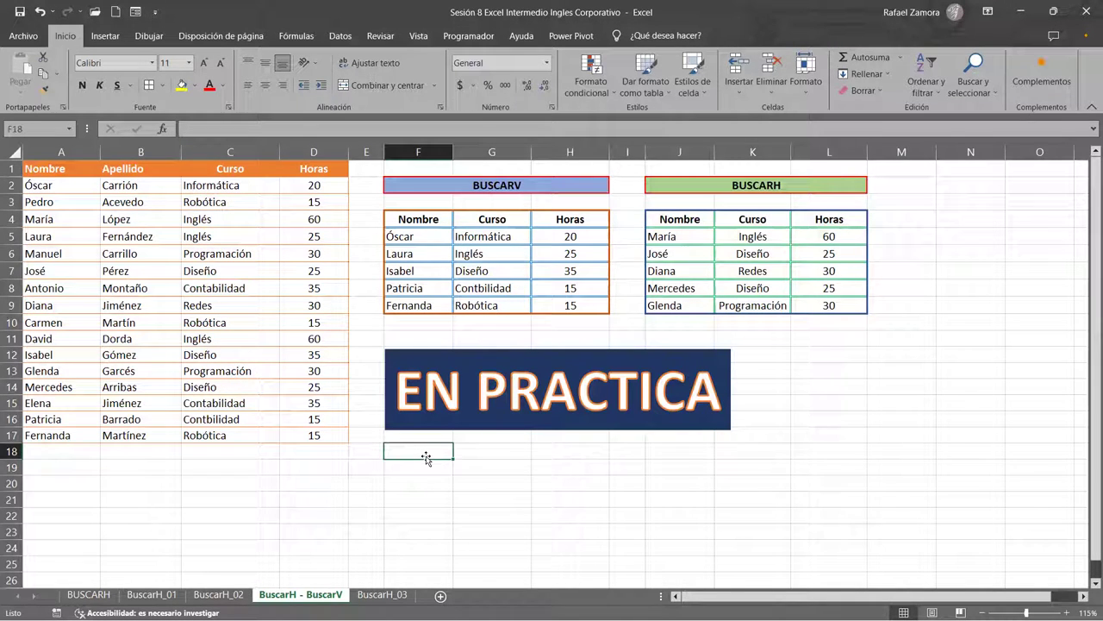
{"action": "type", "text": "¿"}
{"action": "type", "text": "="}
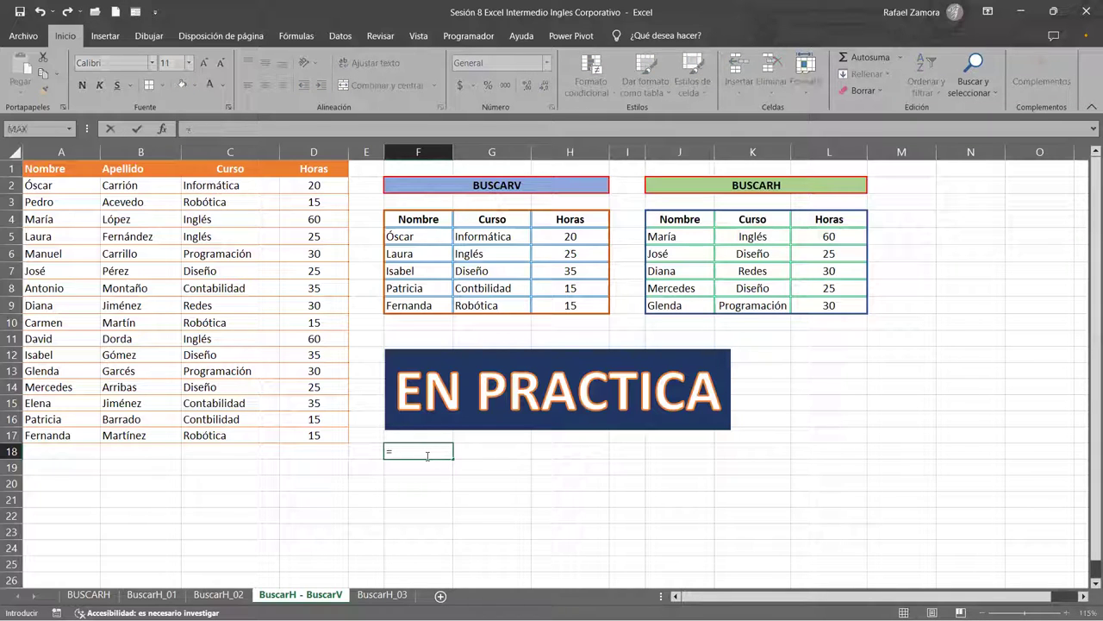
{"action": "type", "text": "form"}
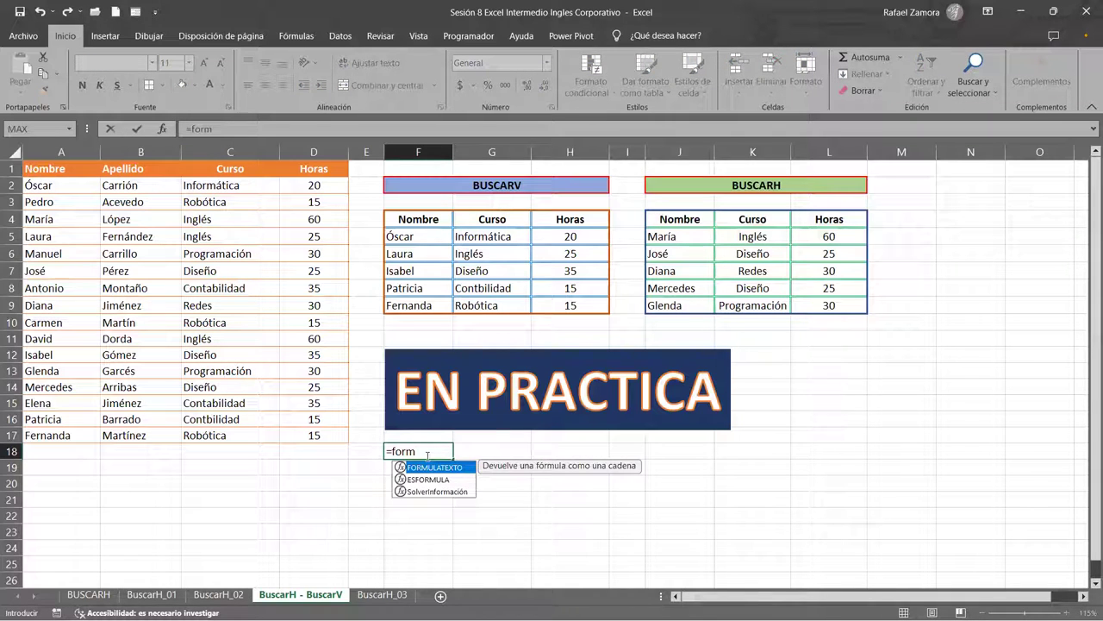
{"action": "key", "text": "Tab"}
{"action": "left_click", "coordinate": [516, 235]}
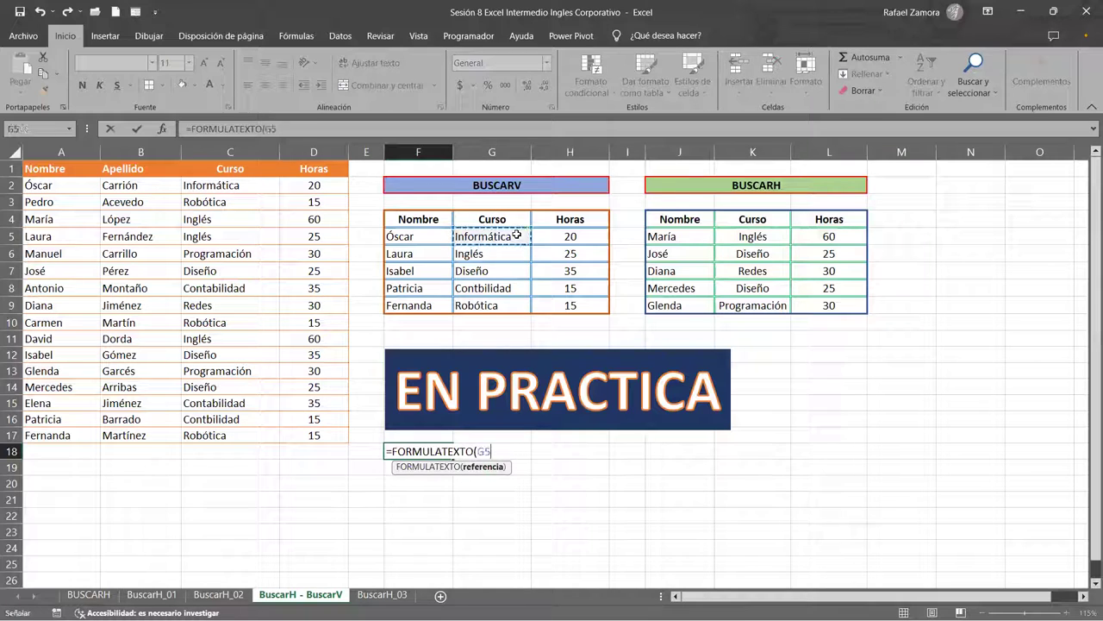
{"action": "key", "text": "Return"}
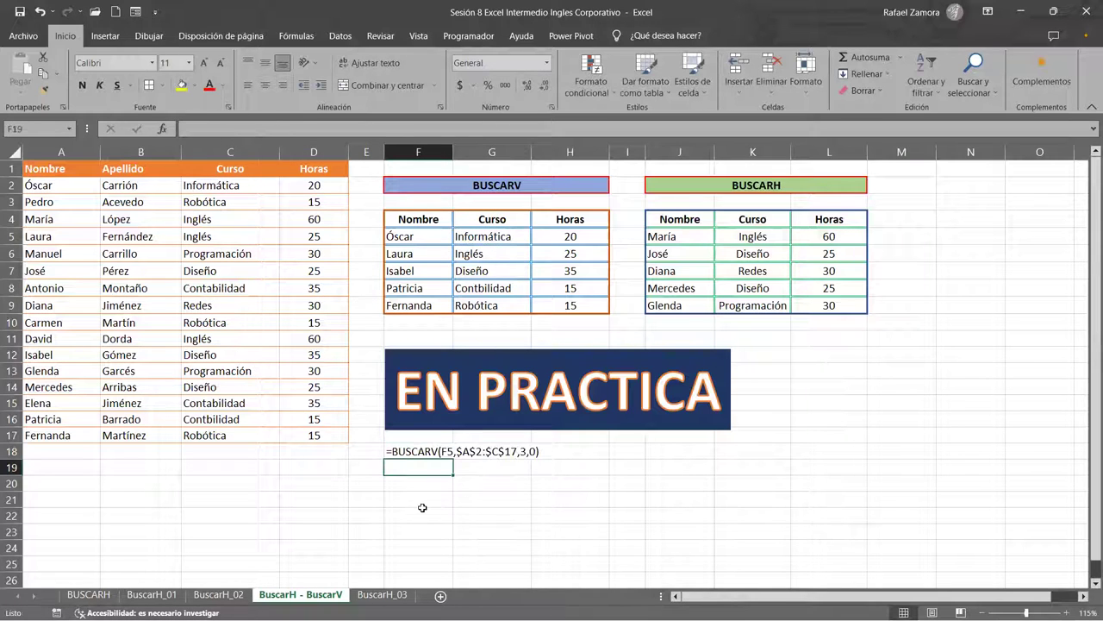
Enter =FORMULATEXTO(K5) in J18 to show the BUSCARH formula as text.
{"action": "left_click", "coordinate": [679, 452]}
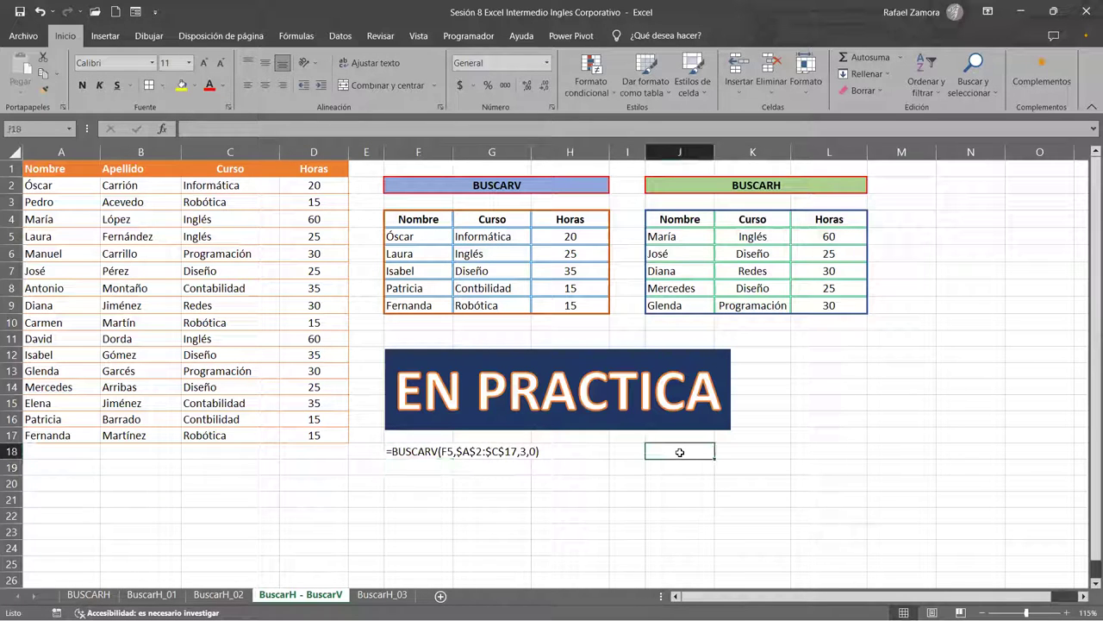
{"action": "type", "text": "="}
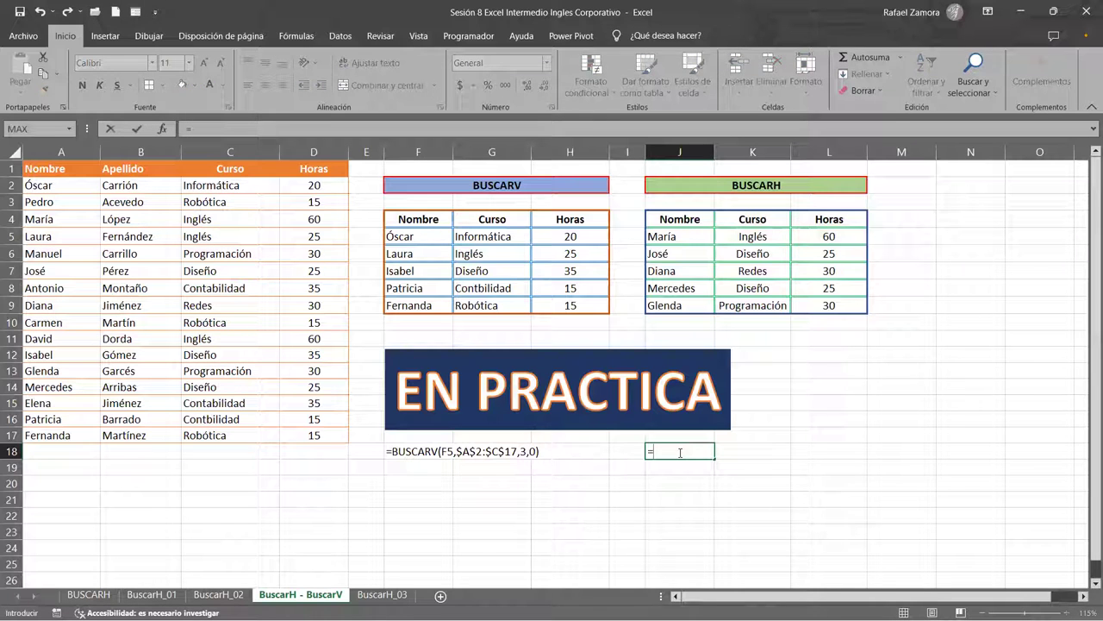
{"action": "type", "text": "for"}
{"action": "key", "text": "Tab"}
{"action": "left_click", "coordinate": [755, 236]}
{"action": "key", "text": "Return"}
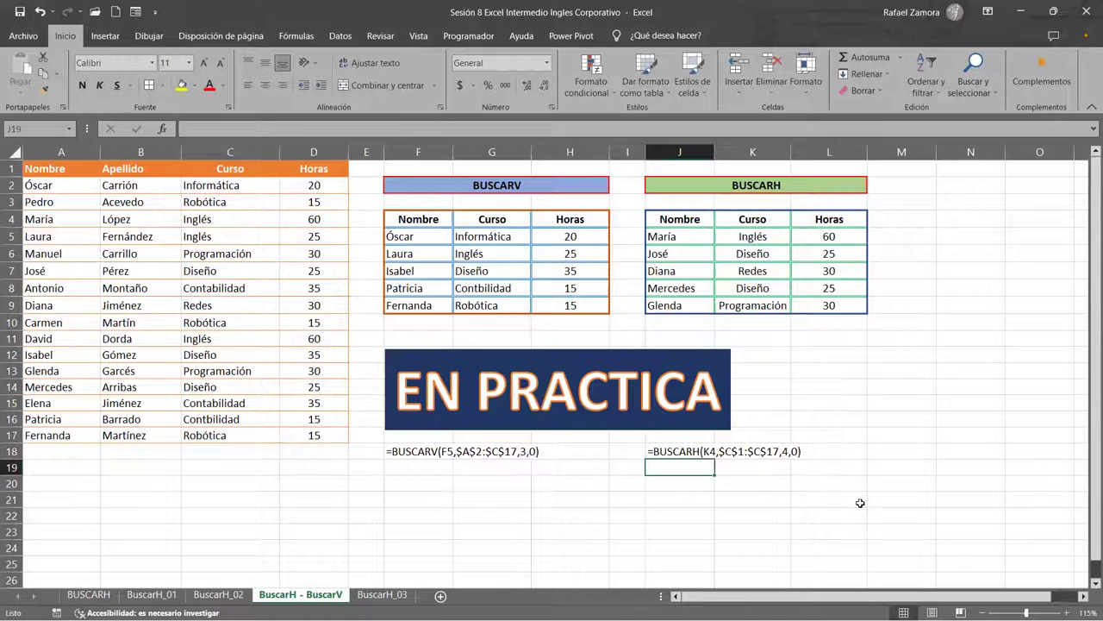
Review the ranges in María's lookup formula without changes, then go to the BuscarH_03 sheet.
{"action": "left_click", "coordinate": [860, 502]}
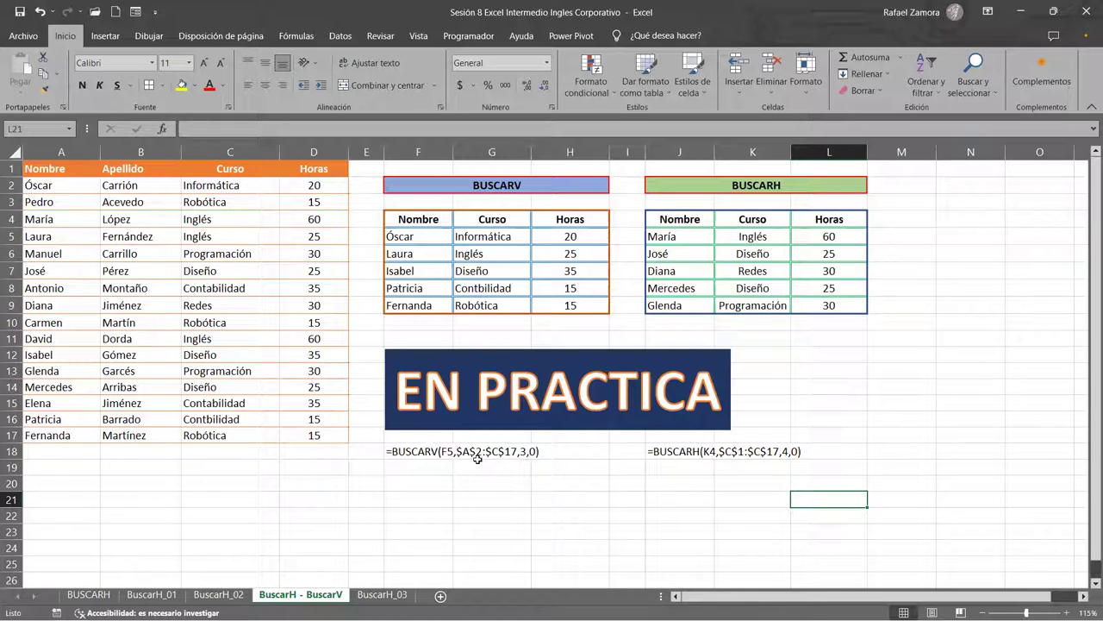
{"action": "left_click", "coordinate": [758, 236]}
{"action": "double_click", "coordinate": [758, 236]}
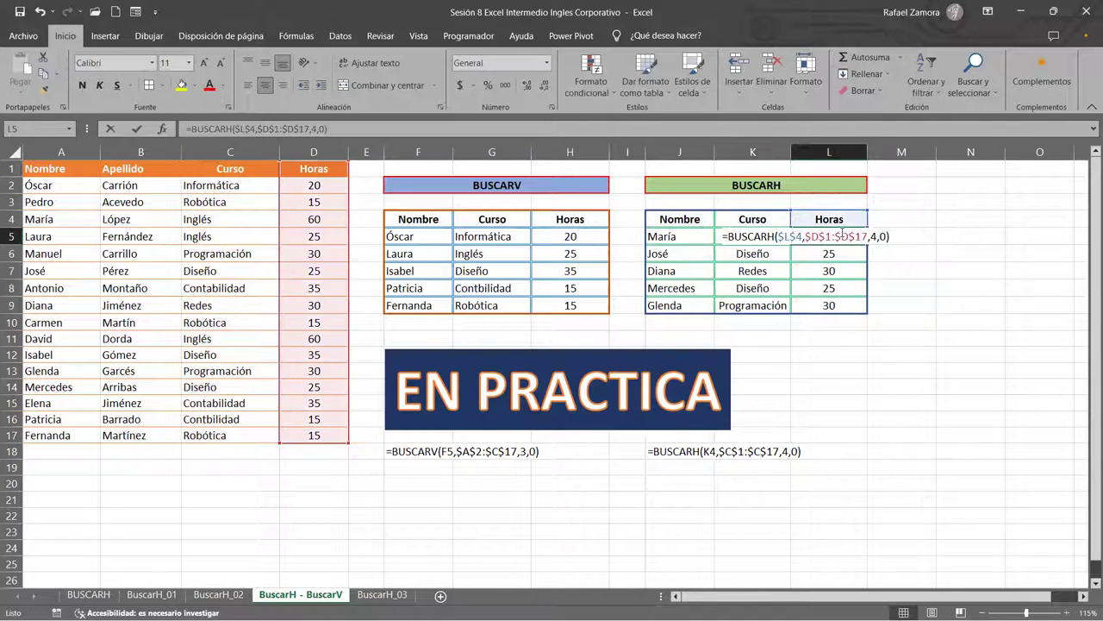
{"action": "key", "text": "ctrl+Return"}
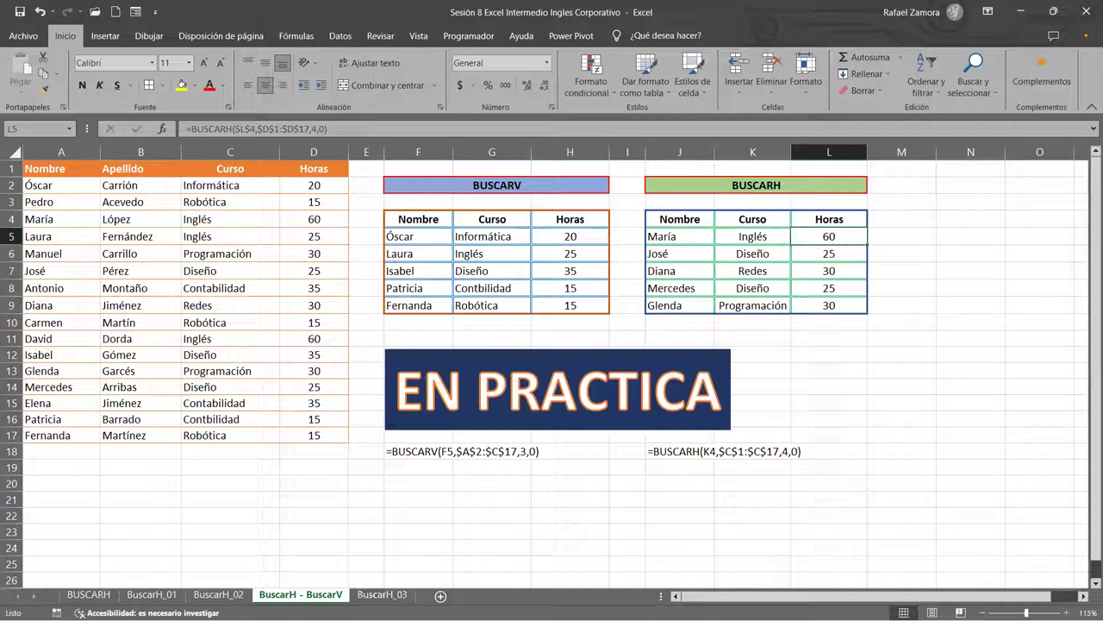
{"action": "left_click", "coordinate": [388, 595]}
{"action": "left_click", "coordinate": [620, 425]}
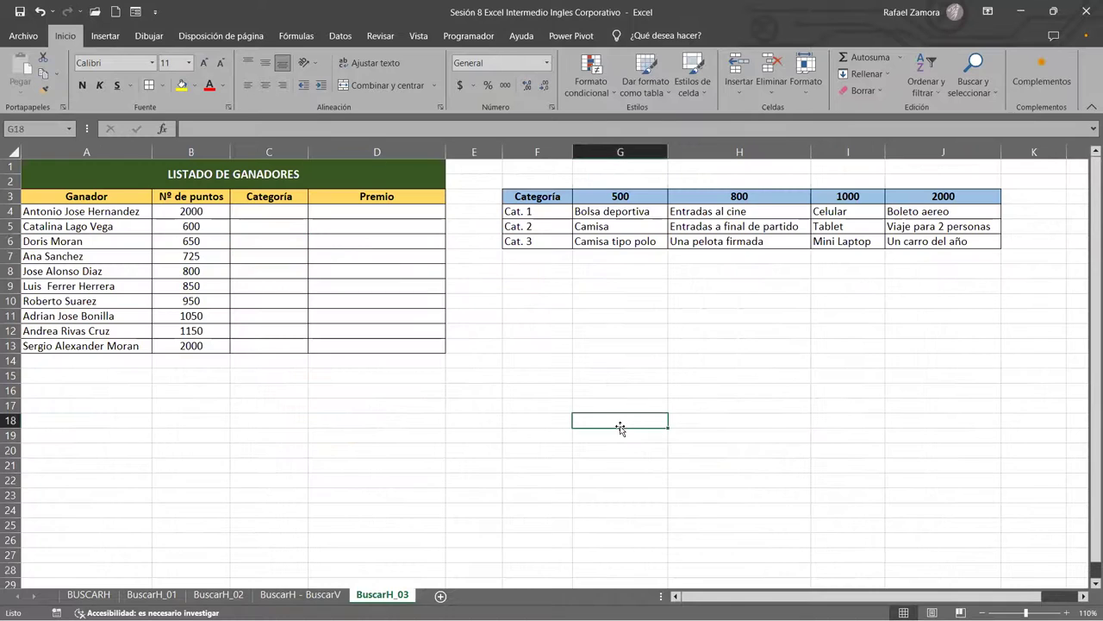
{"action": "left_click", "coordinate": [902, 397]}
{"action": "left_click", "coordinate": [703, 358]}
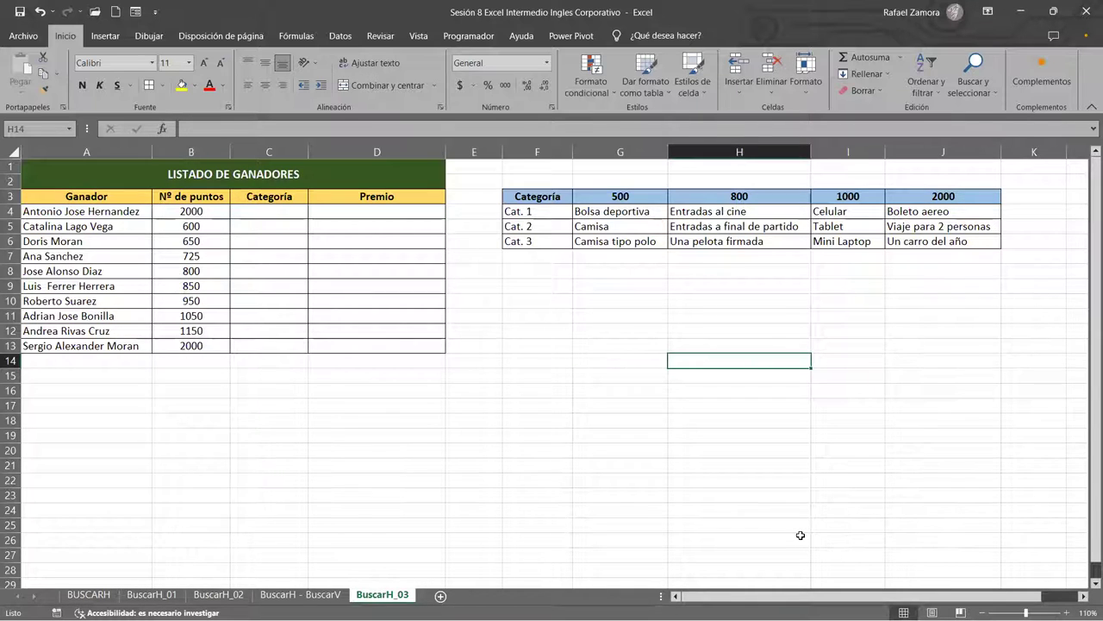
{"action": "left_click", "coordinate": [696, 328]}
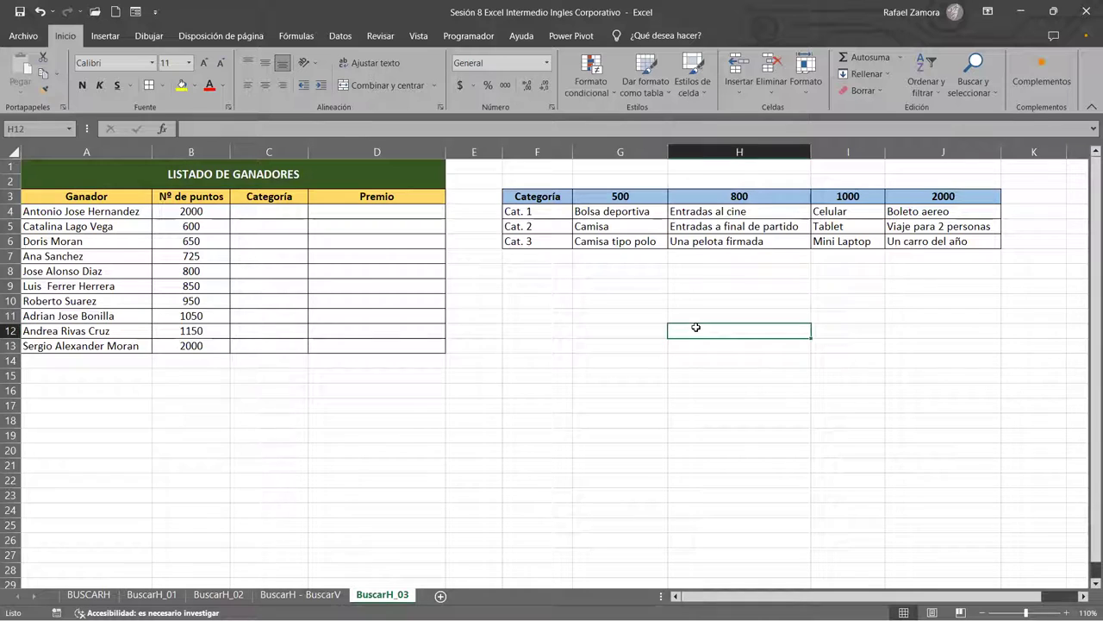
{"action": "left_click", "coordinate": [294, 594]}
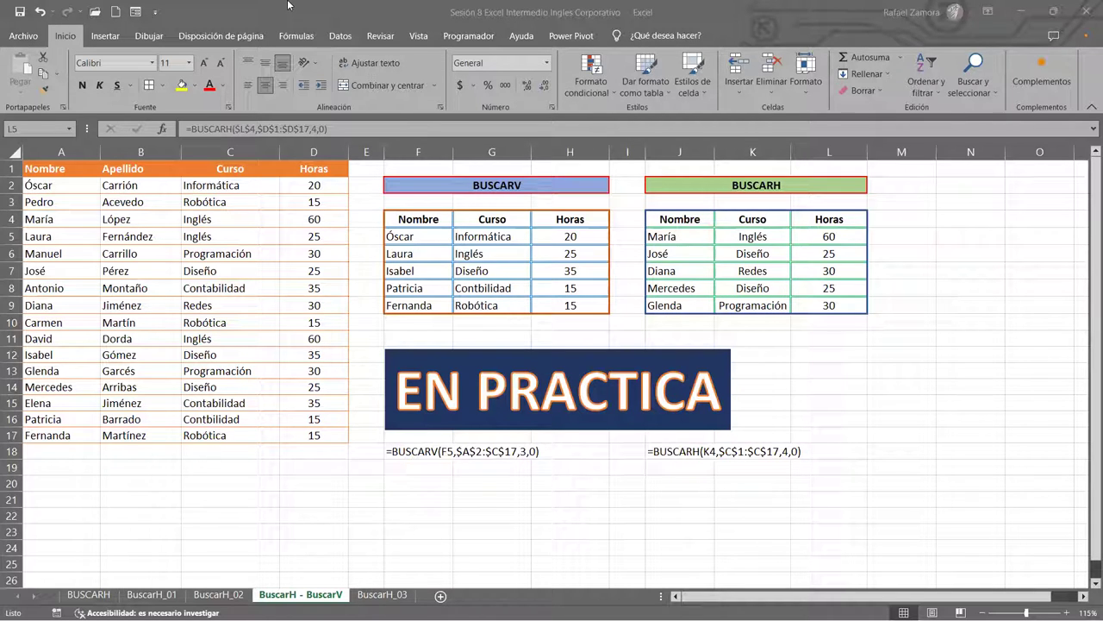
{"action": "left_click", "coordinate": [393, 595]}
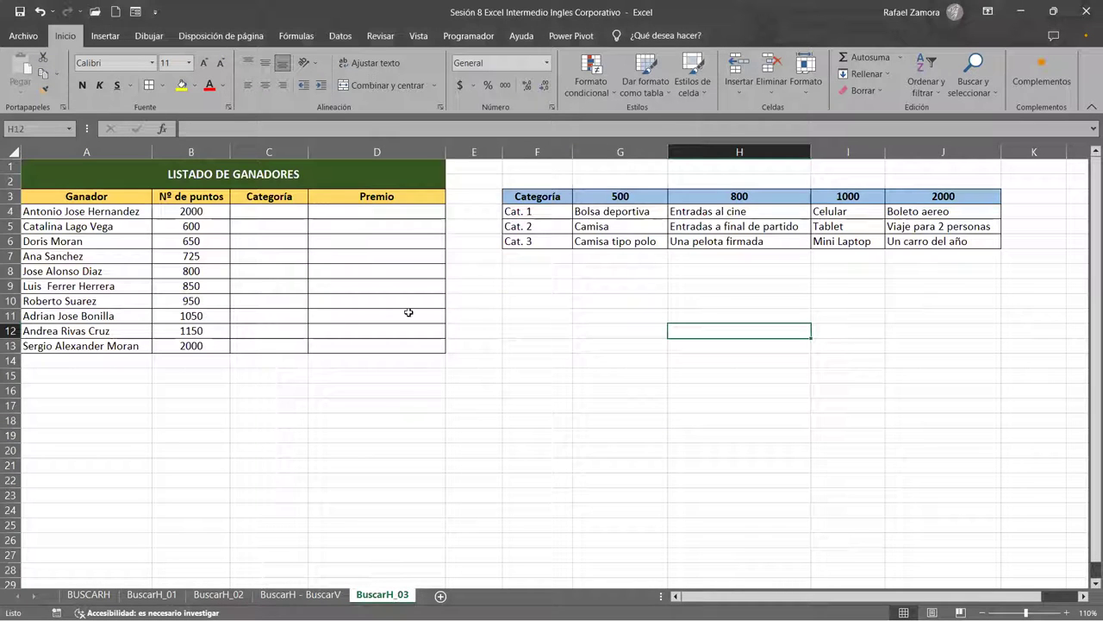
{"action": "left_click", "coordinate": [393, 426]}
{"action": "left_click", "coordinate": [394, 437]}
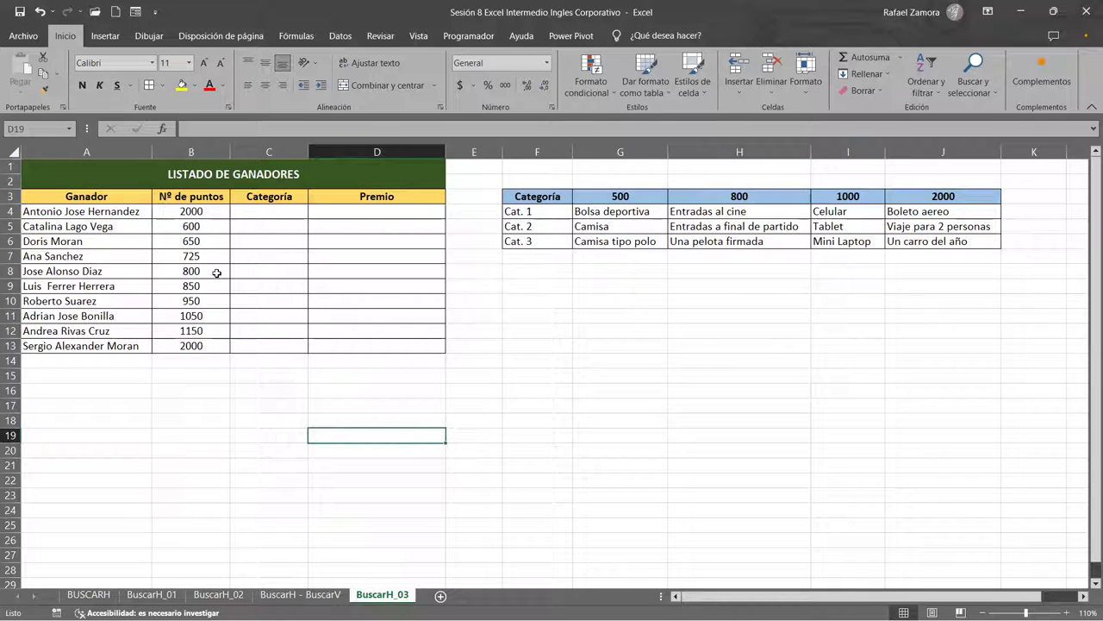
{"action": "left_click_drag", "start_coordinate": [205, 214], "coordinate": [195, 351]}
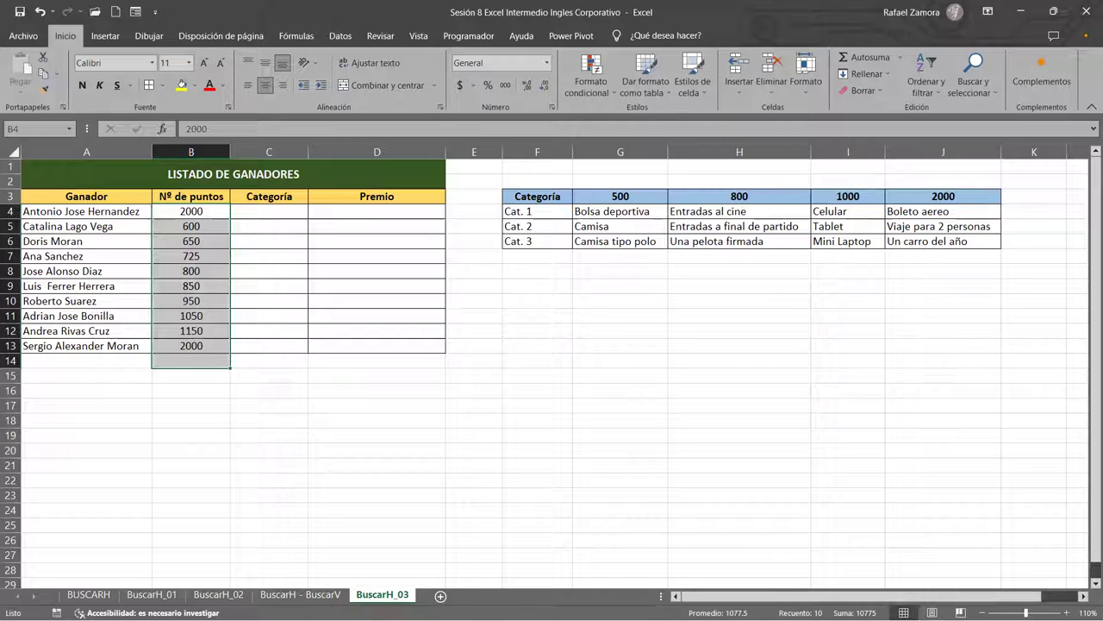
{"action": "key", "text": "alt+Tab"}
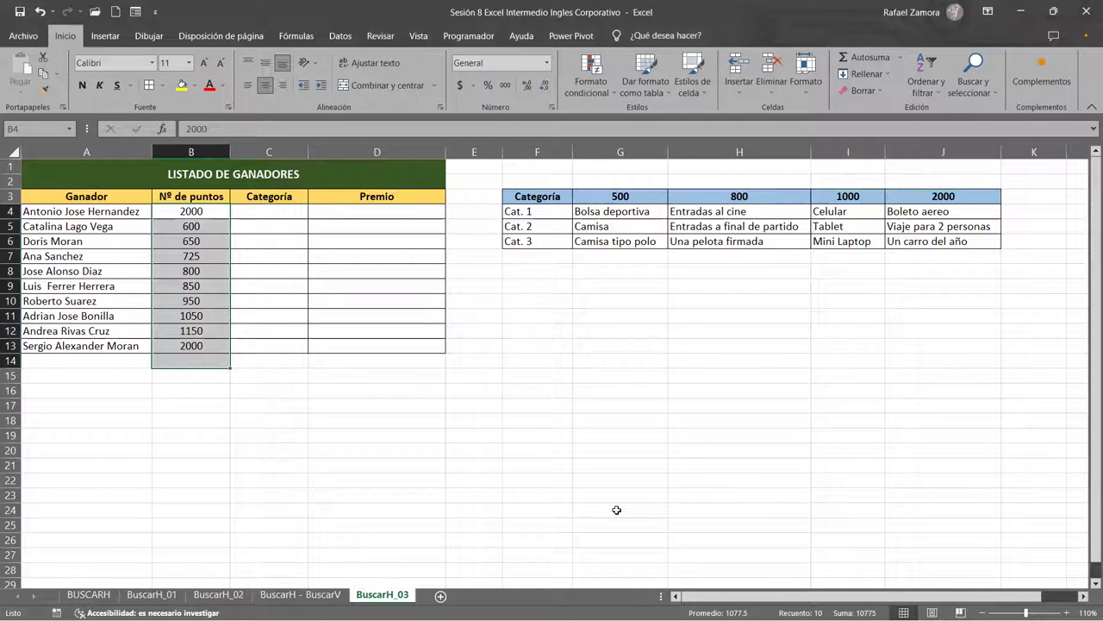
{"action": "left_click", "coordinate": [310, 437]}
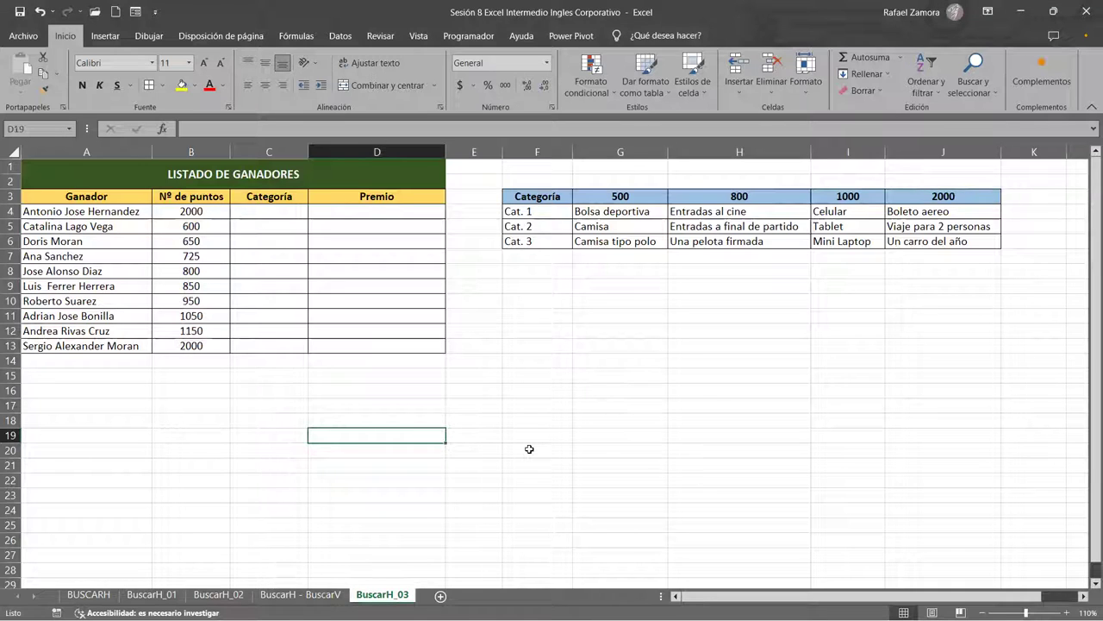
{"action": "left_click", "coordinate": [243, 210]}
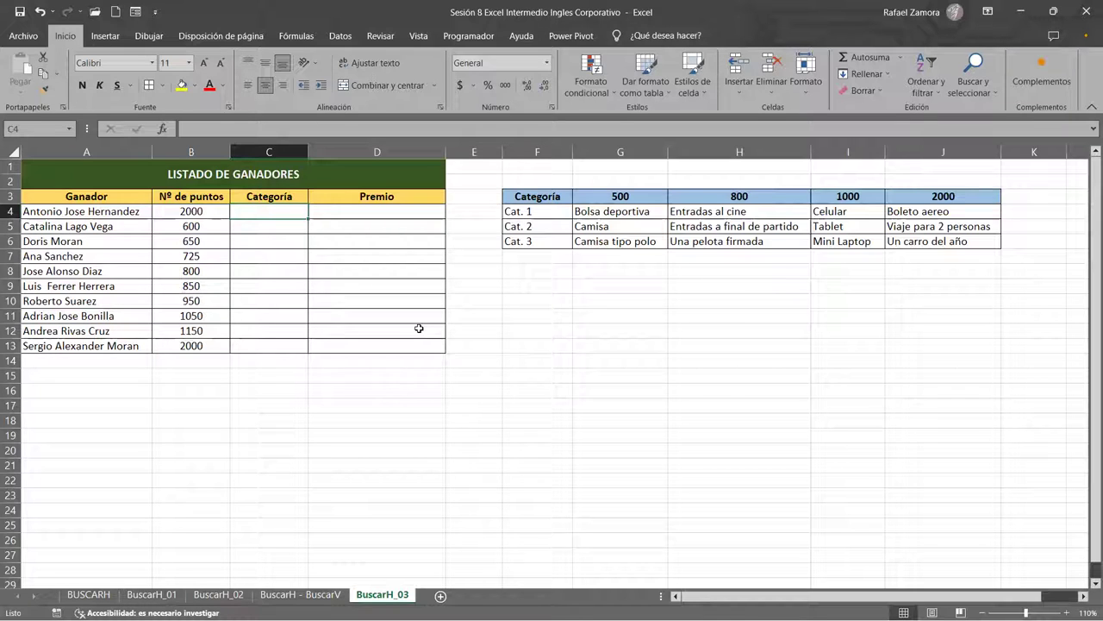
{"action": "type", "text": "1"}
{"action": "key", "text": "Return"}
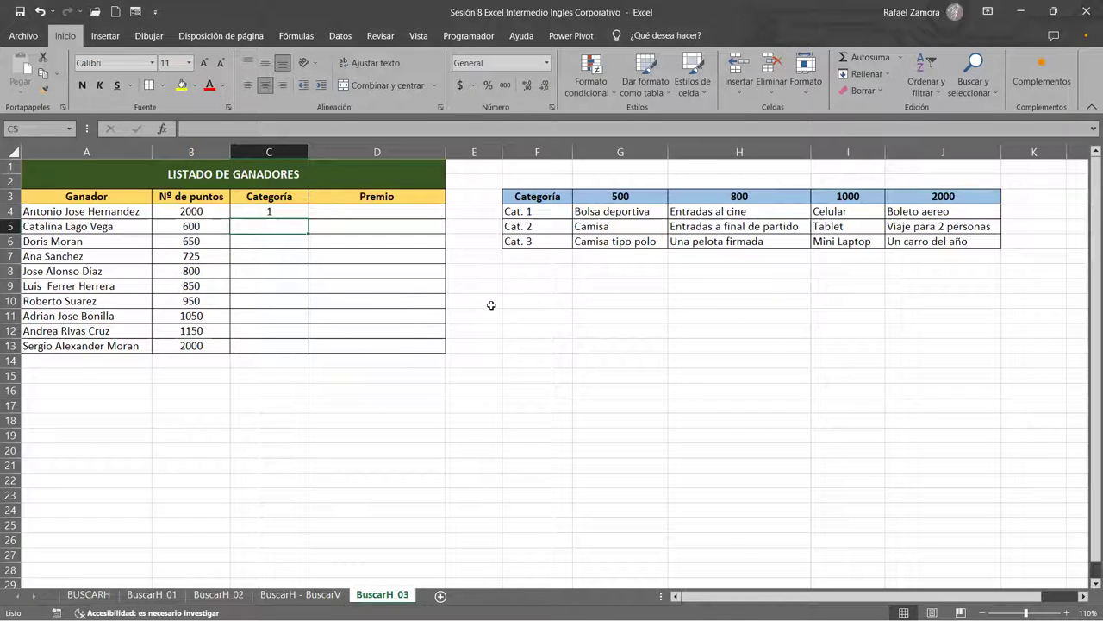
{"action": "left_click", "coordinate": [431, 207]}
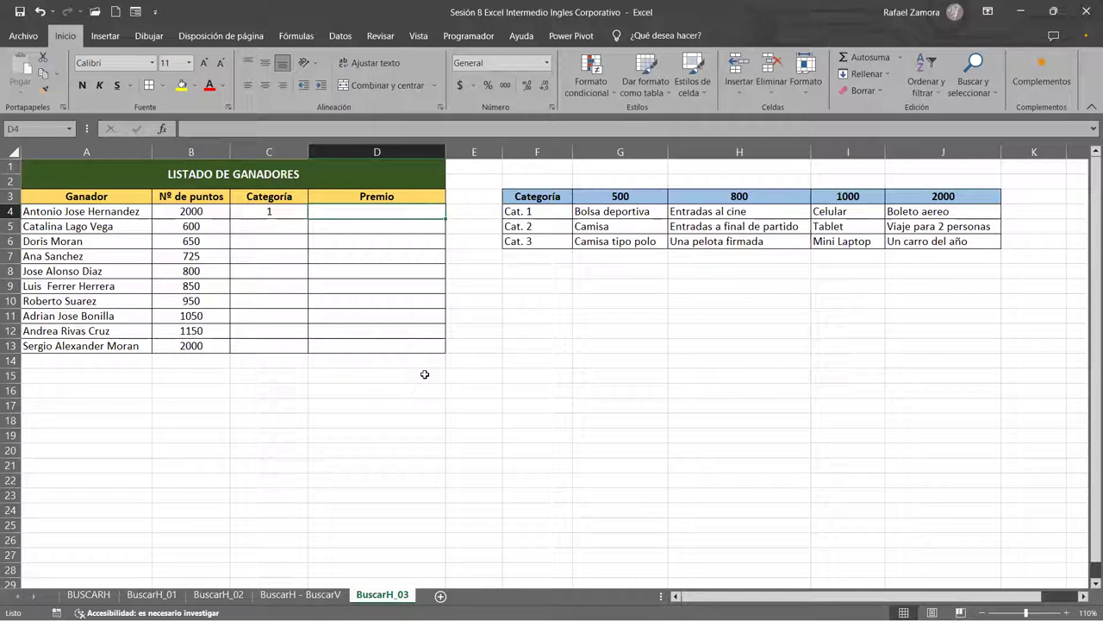
{"action": "type", "text": "="}
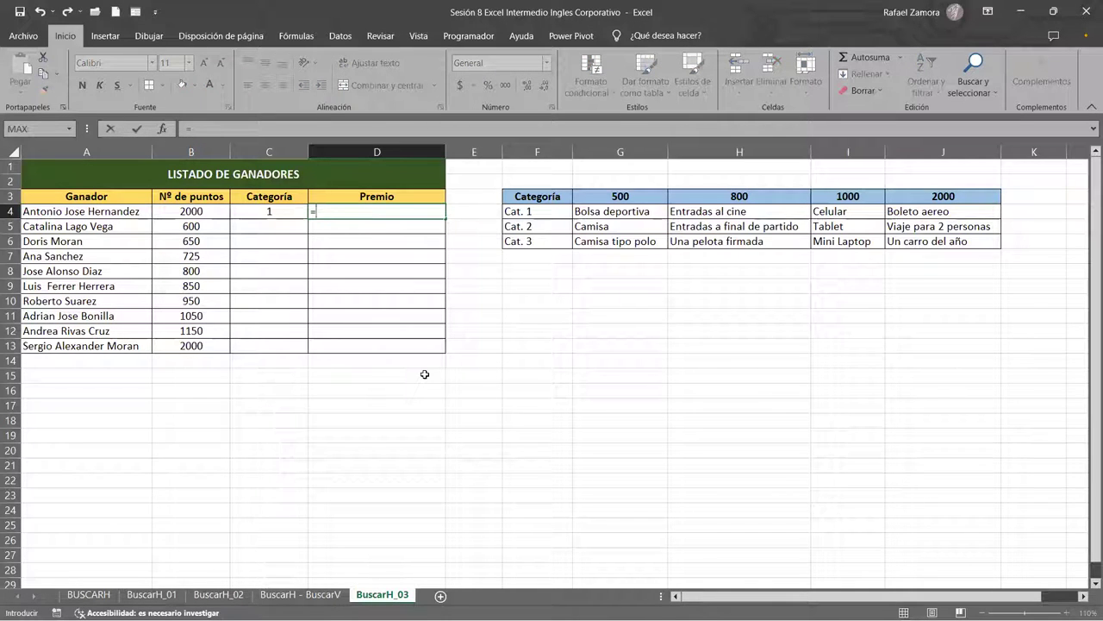
{"action": "type", "text": "buscar"}
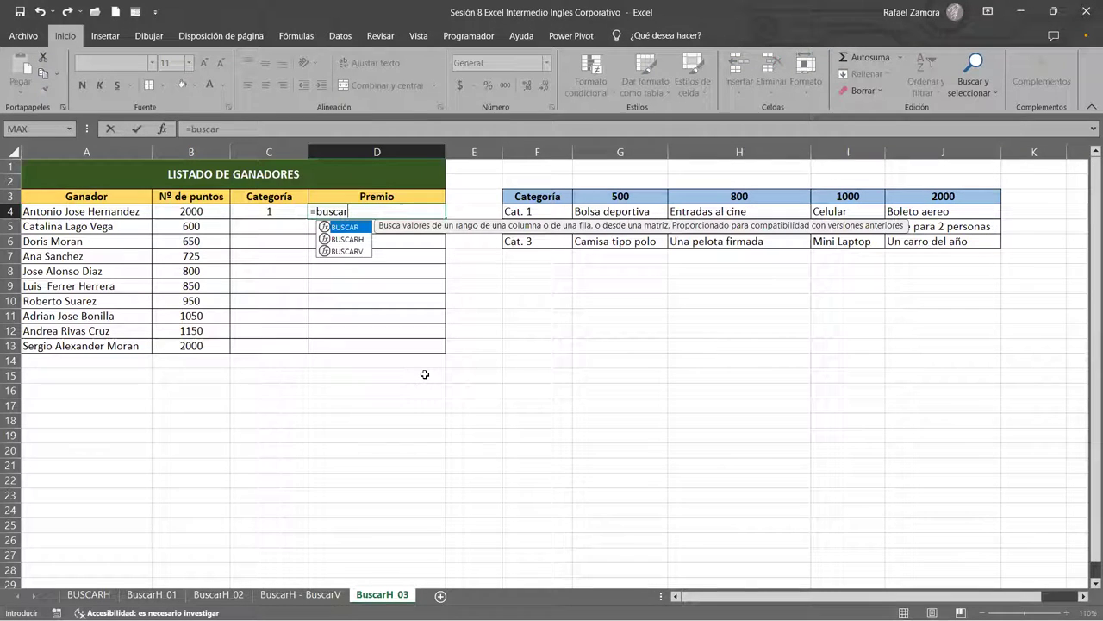
{"action": "type", "text": "h"}
{"action": "key", "text": "Tab"}
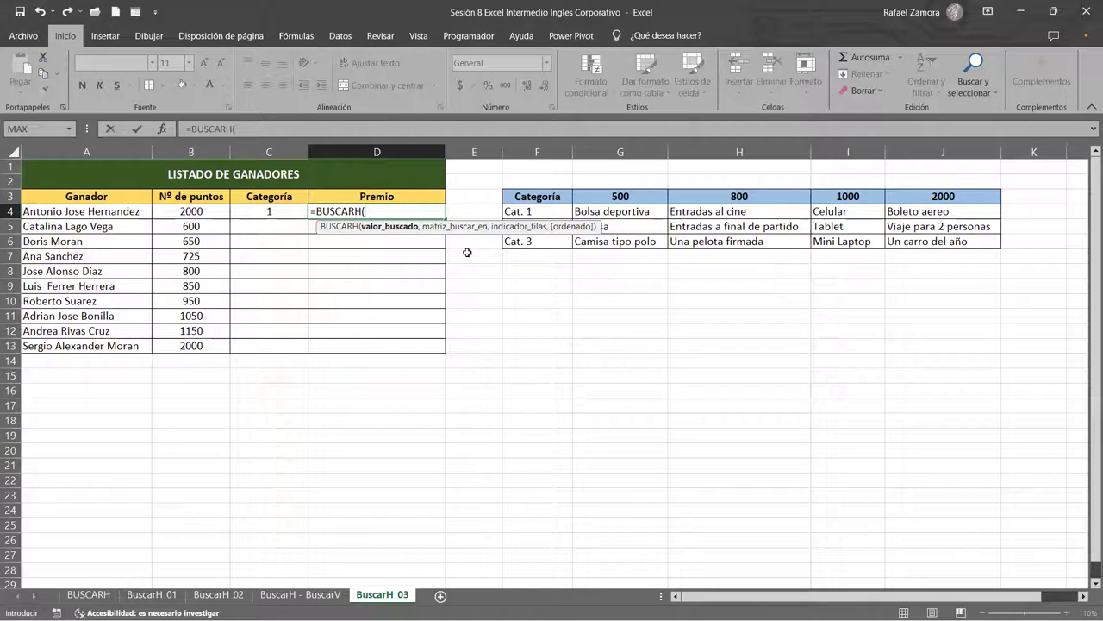
{"action": "left_click", "coordinate": [387, 217]}
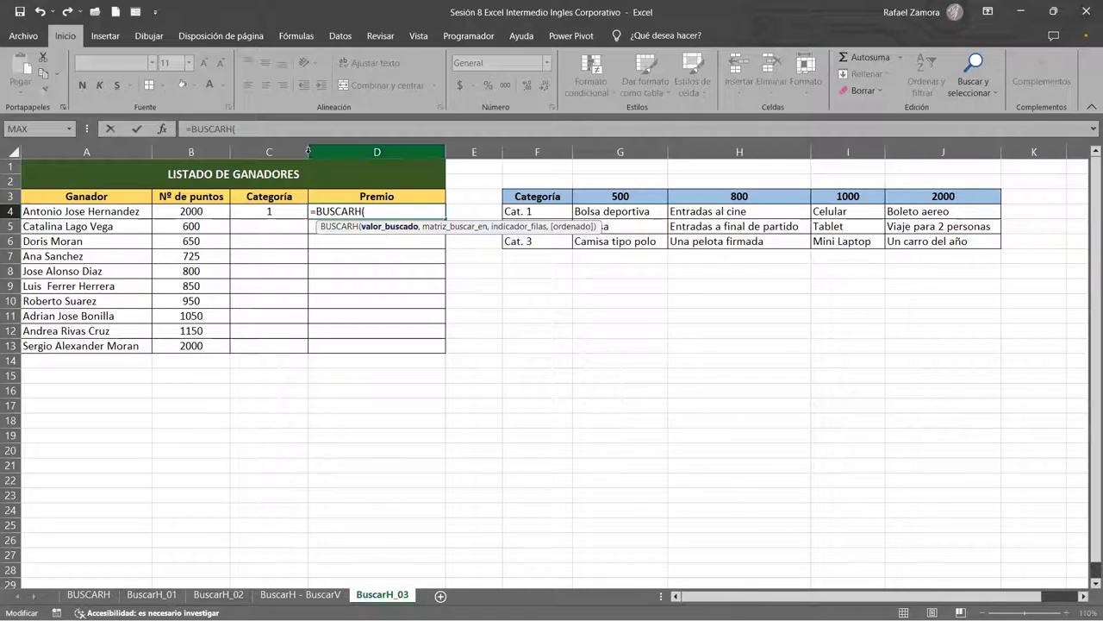
{"action": "left_click", "coordinate": [264, 210]}
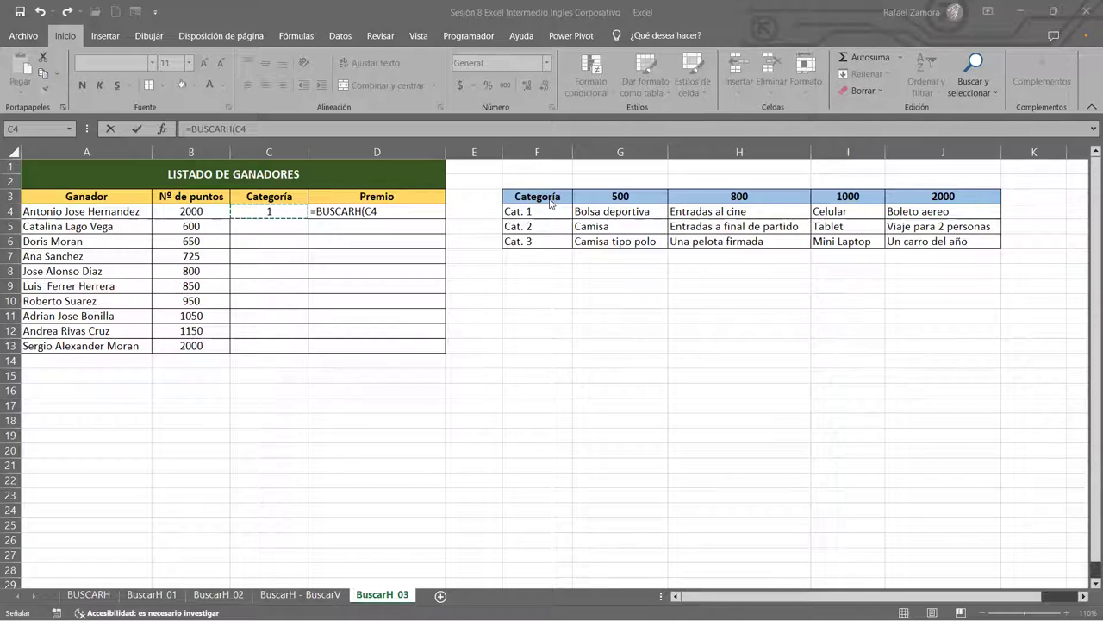
{"action": "left_click_drag", "start_coordinate": [543, 211], "coordinate": [543, 240]}
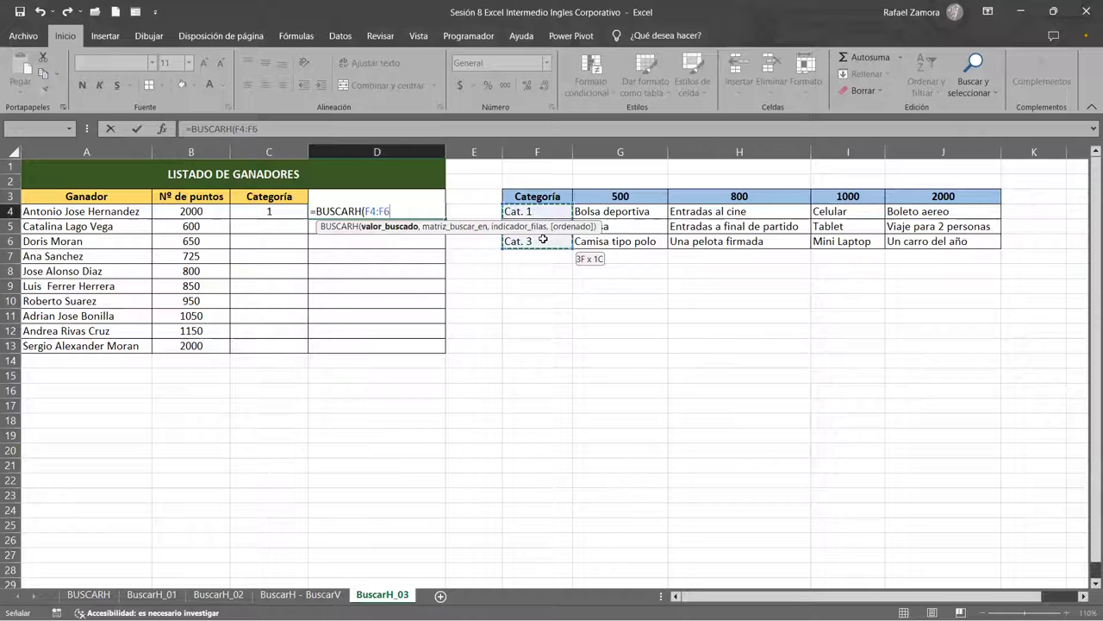
{"action": "key", "text": "shift+Up"}
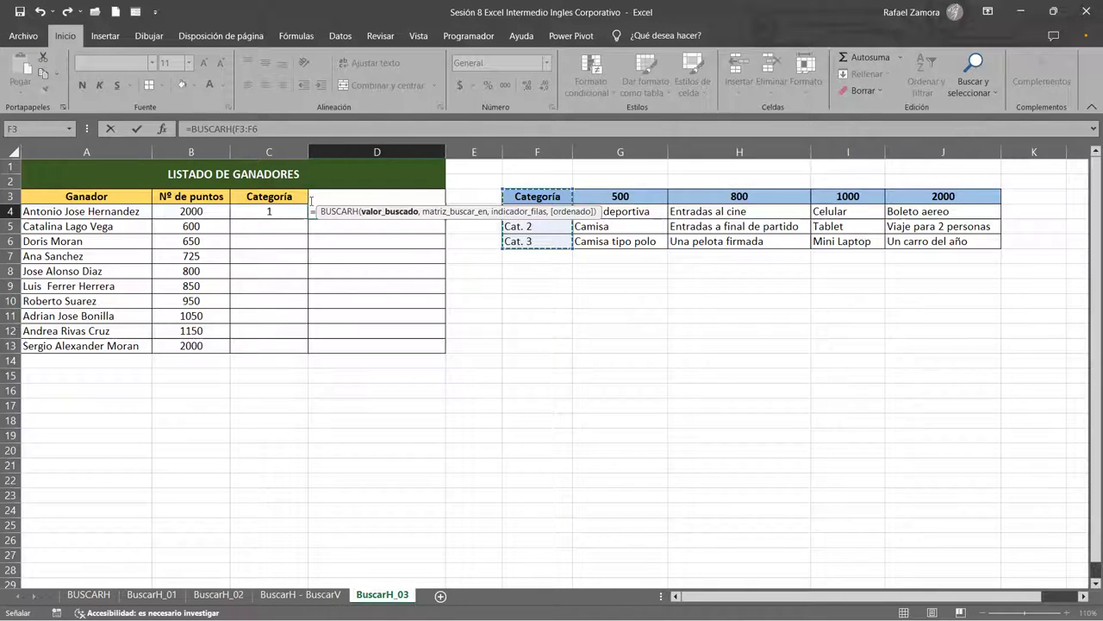
{"action": "left_click", "coordinate": [401, 207]}
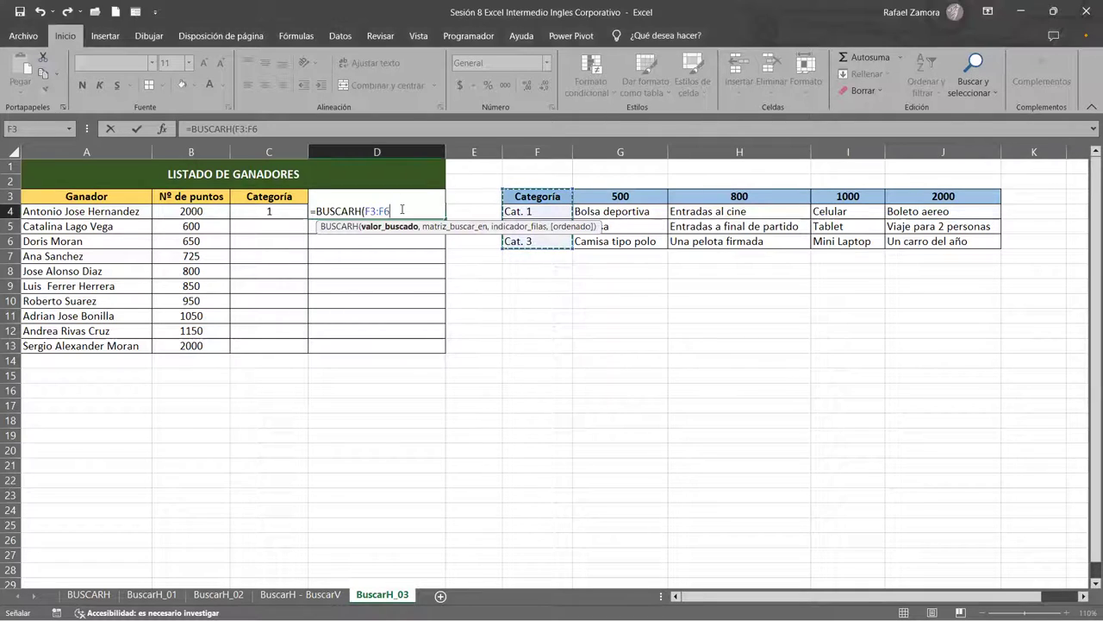
{"action": "key", "text": "BackSpace"}
{"action": "key", "text": "BackSpace"}
{"action": "key", "text": "BackSpace"}
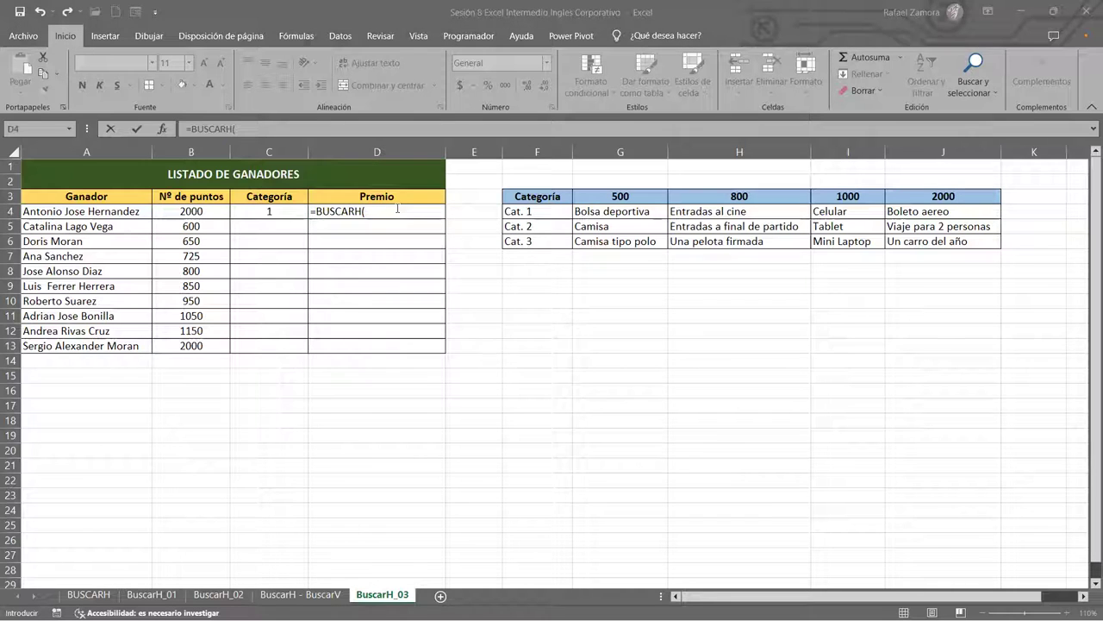
Finish D4 as =BUSCARH(B4,G3:J6,2) so it shows Boleto aereo, and begin =ALE in C5.
{"action": "left_click", "coordinate": [207, 211]}
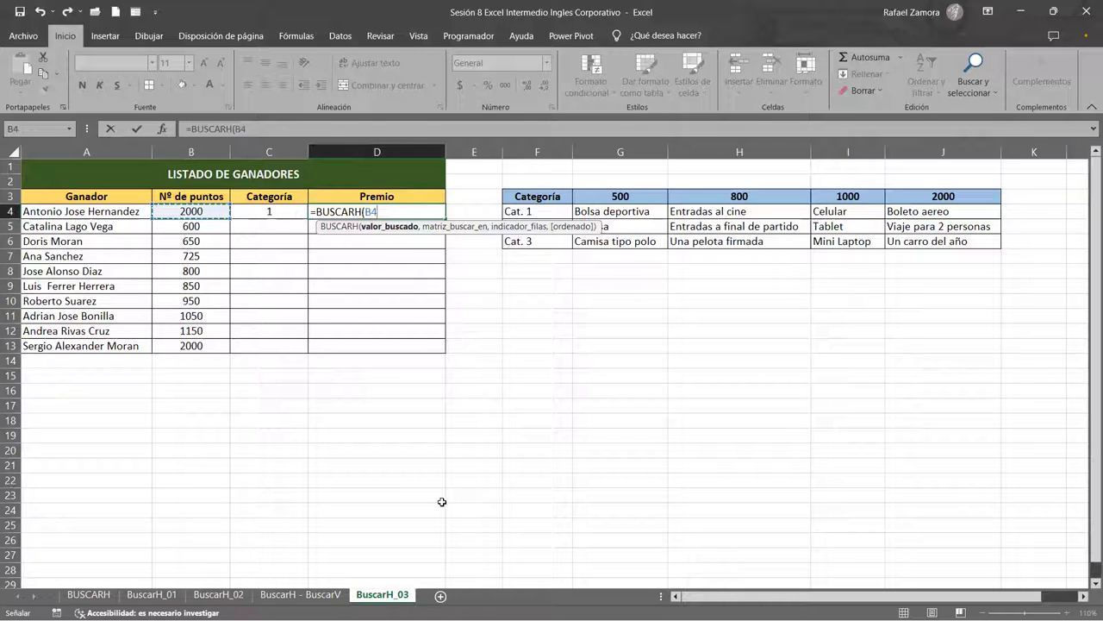
{"action": "type", "text": ","}
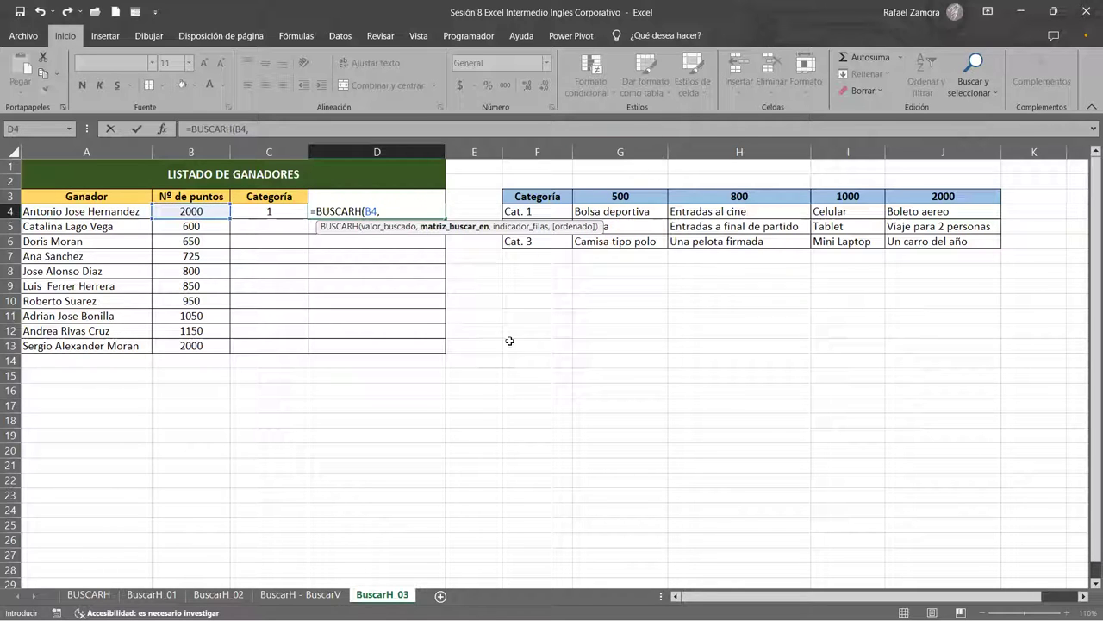
{"action": "left_click_drag", "start_coordinate": [613, 195], "coordinate": [910, 244]}
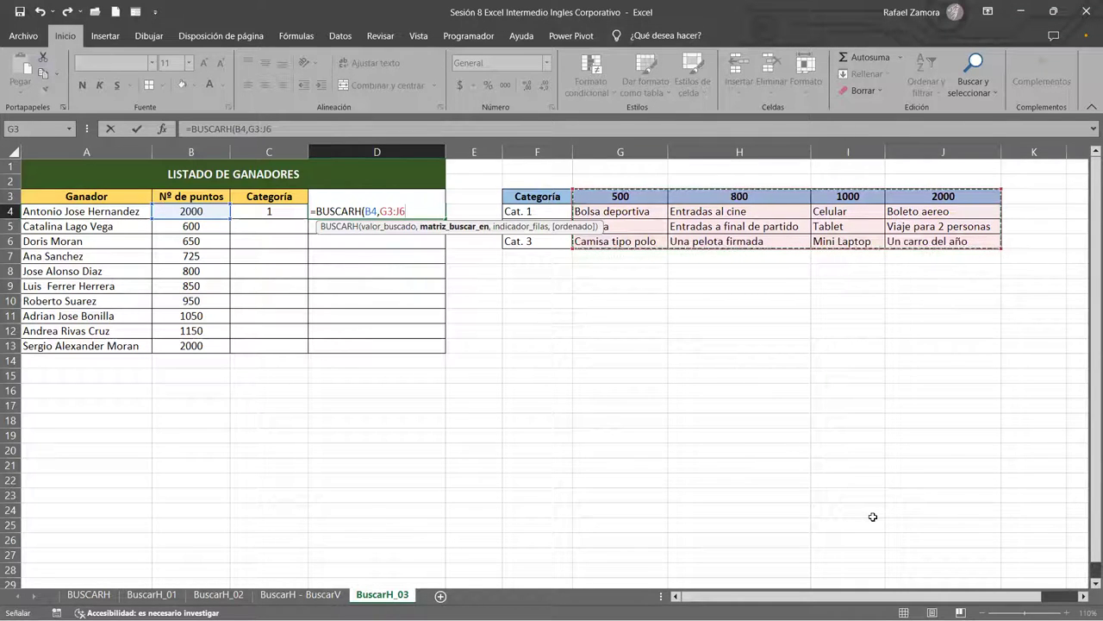
{"action": "type", "text": ",2"}
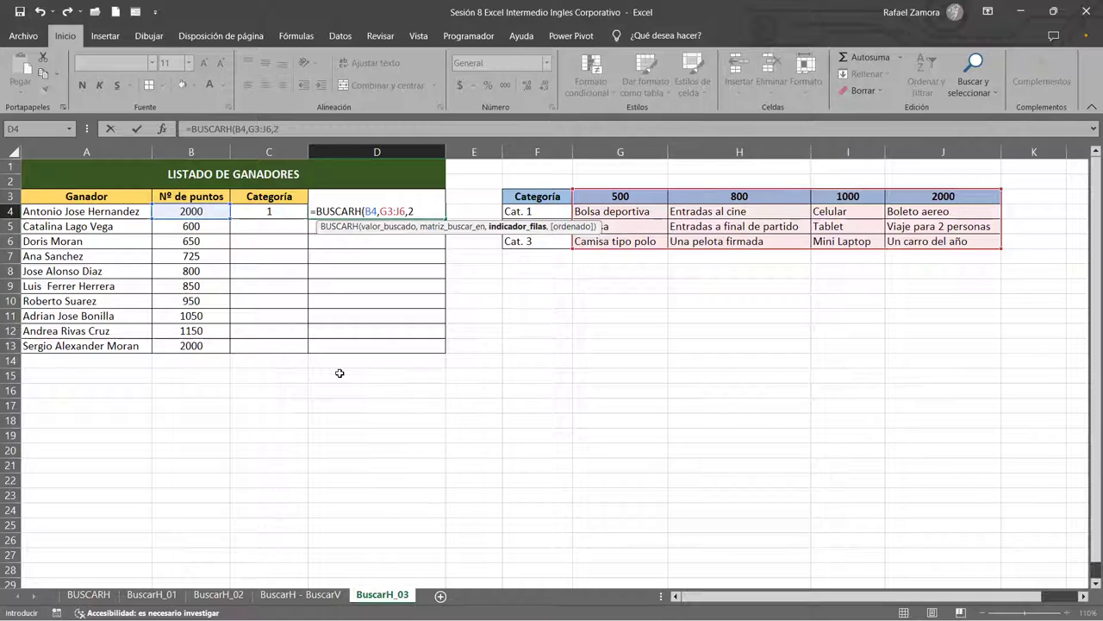
{"action": "type", "text": ","}
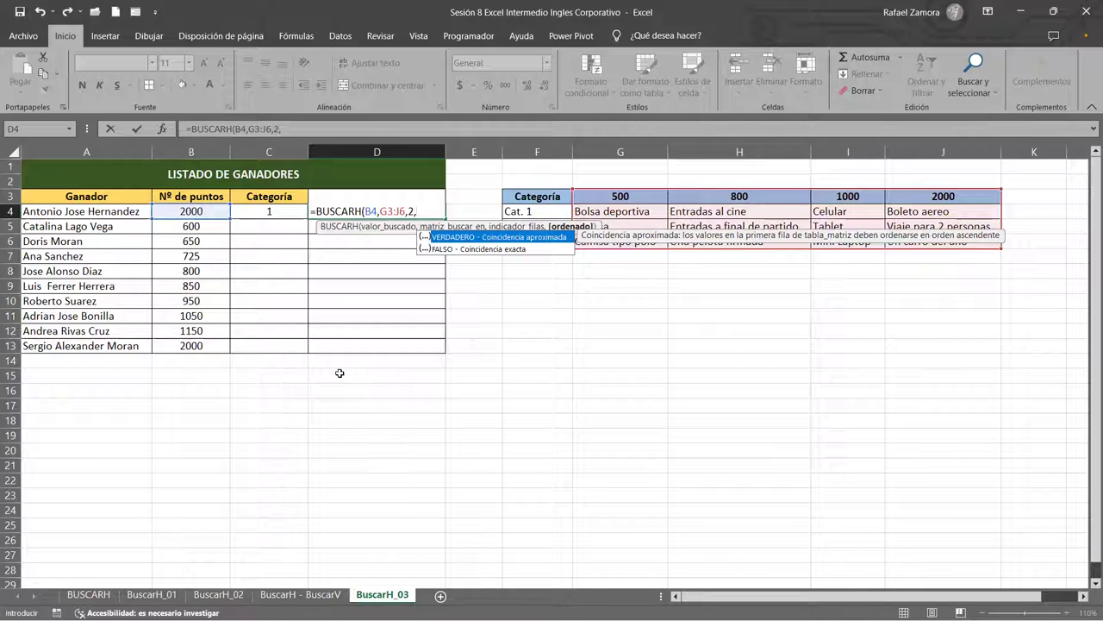
{"action": "key", "text": "BackSpace"}
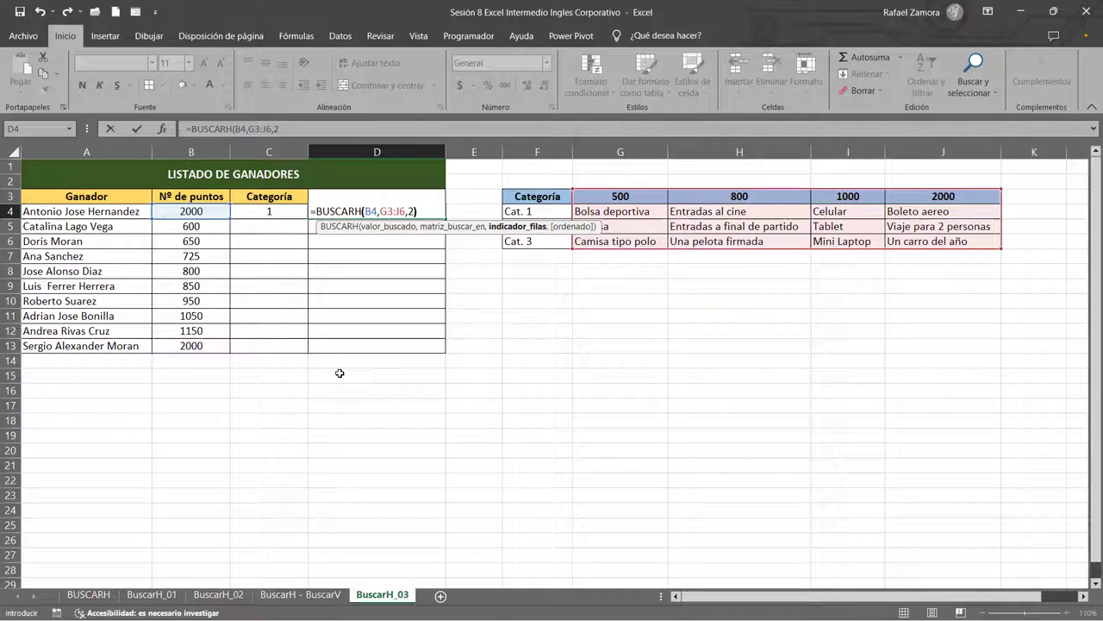
{"action": "type", "text": ")"}
{"action": "key", "text": "Return"}
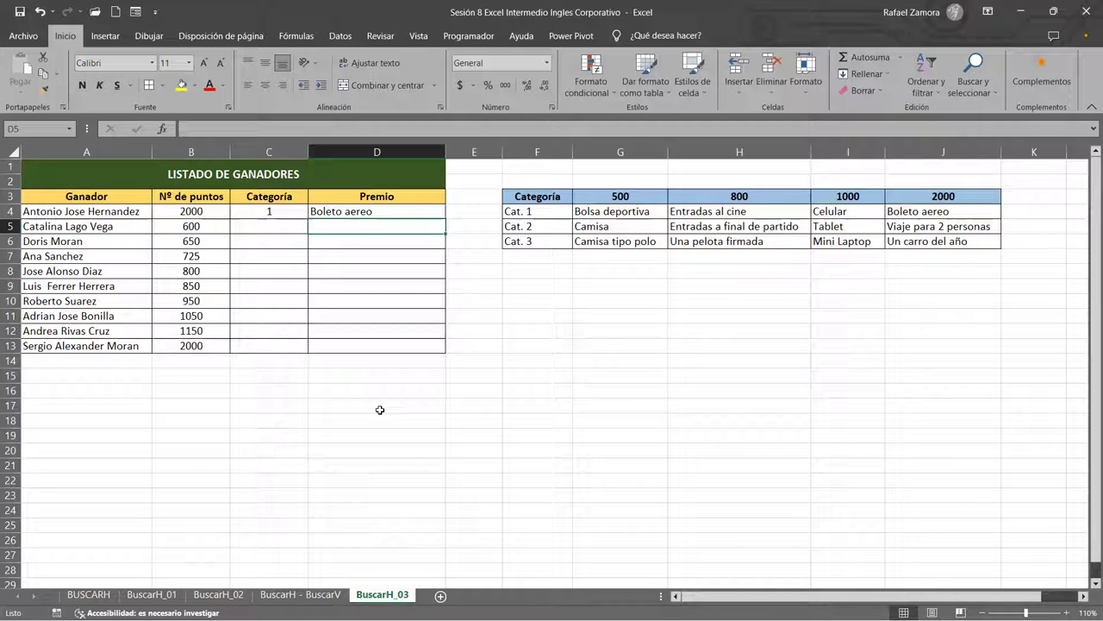
{"action": "left_click", "coordinate": [266, 226]}
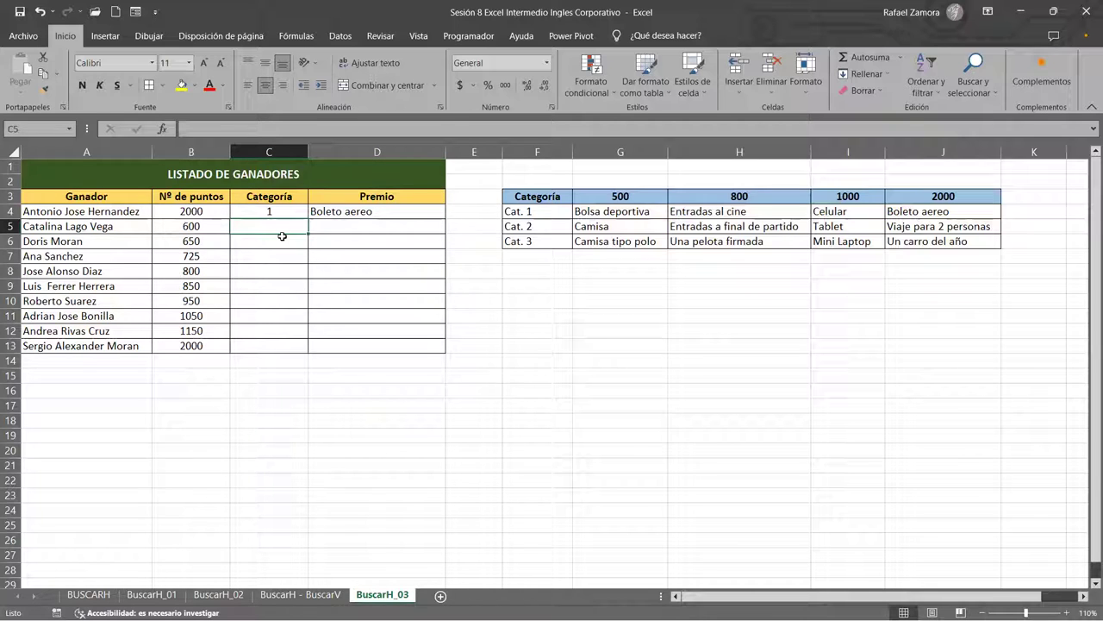
{"action": "type", "text": "="}
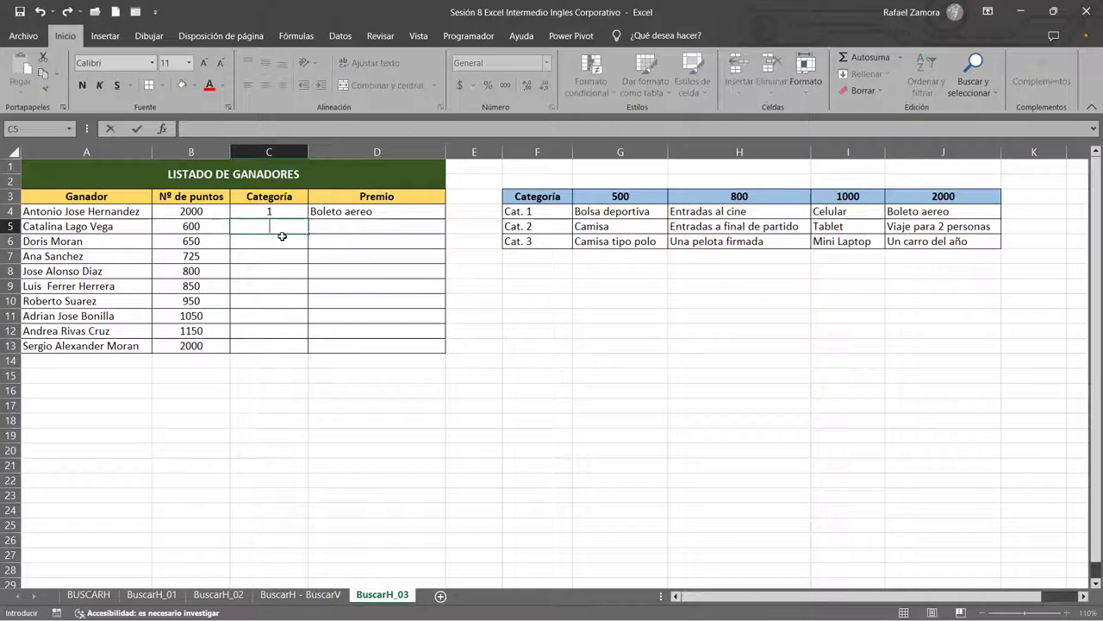
{"action": "type", "text": "a"}
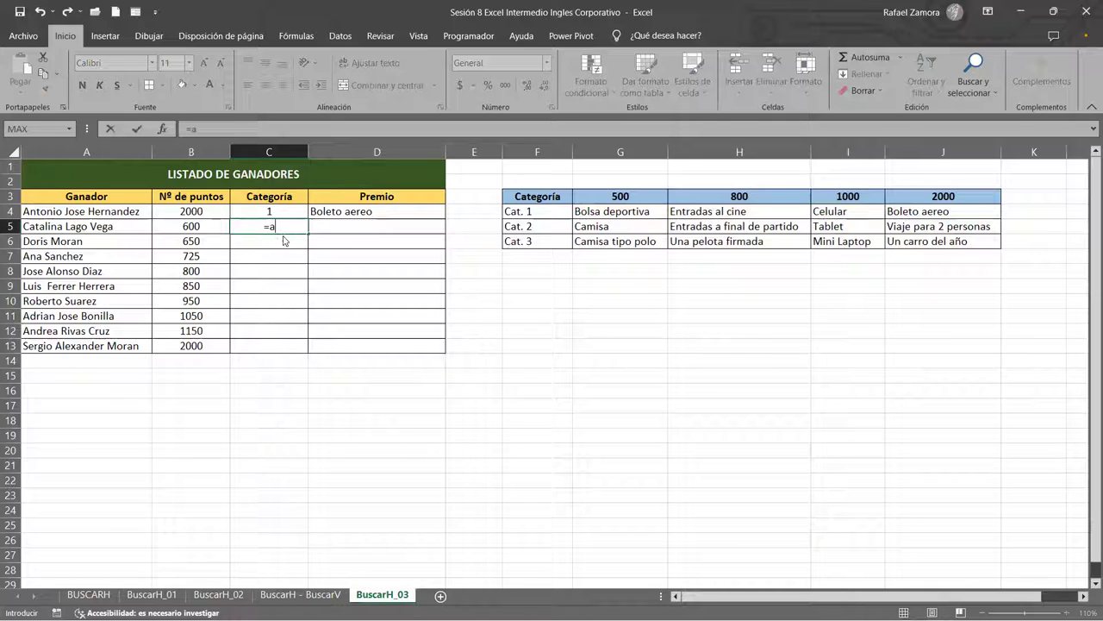
{"action": "type", "text": "le"}
Enter =ALEATORIO.ENTRE(1,3) in C5 and fill it down through C13.
{"action": "double_click", "coordinate": [283, 238]}
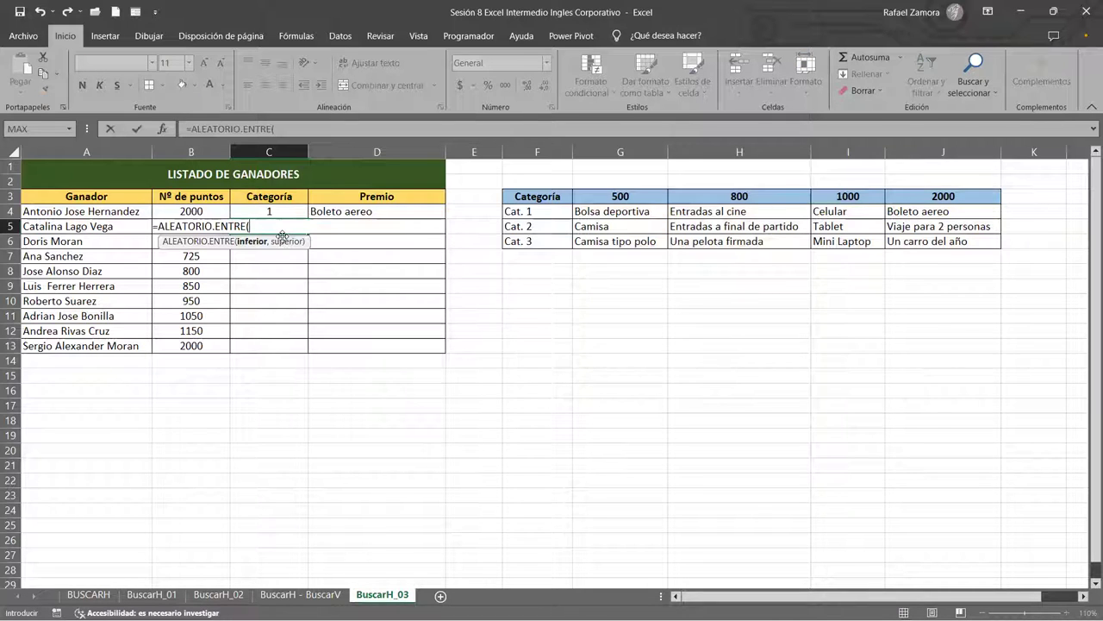
{"action": "type", "text": "1,3"}
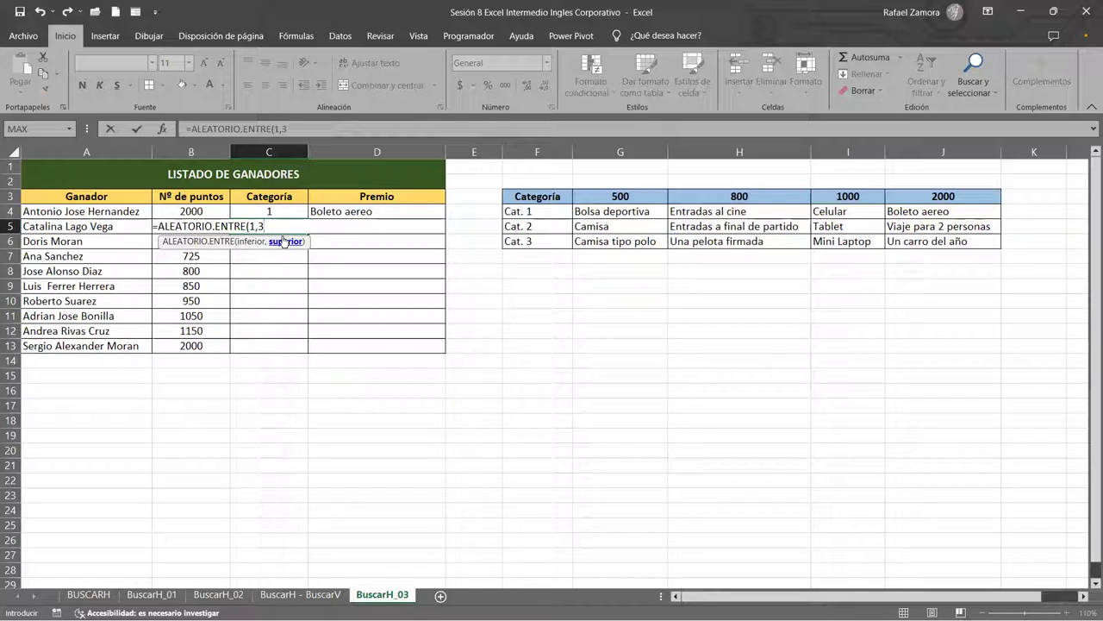
{"action": "key", "text": "Return"}
{"action": "left_click", "coordinate": [298, 227]}
{"action": "mouse_move", "coordinate": [308, 233]}
{"action": "left_mouse_down"}
{"action": "mouse_move", "coordinate": [282, 372]}
{"action": "mouse_move", "coordinate": [284, 356]}
{"action": "left_mouse_up"}
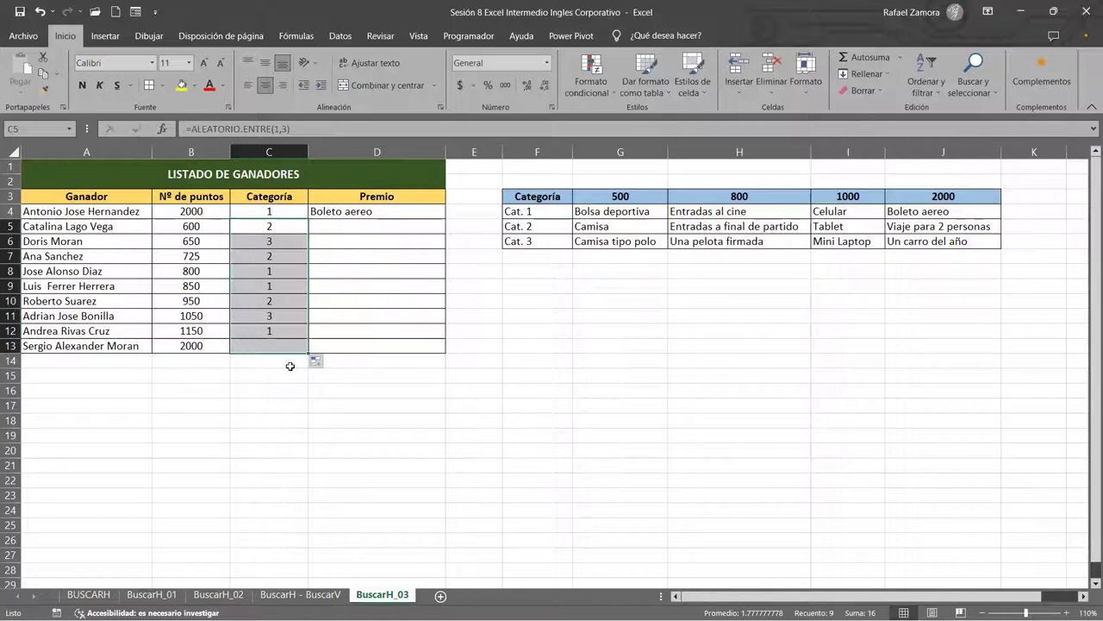
{"action": "left_click", "coordinate": [328, 308]}
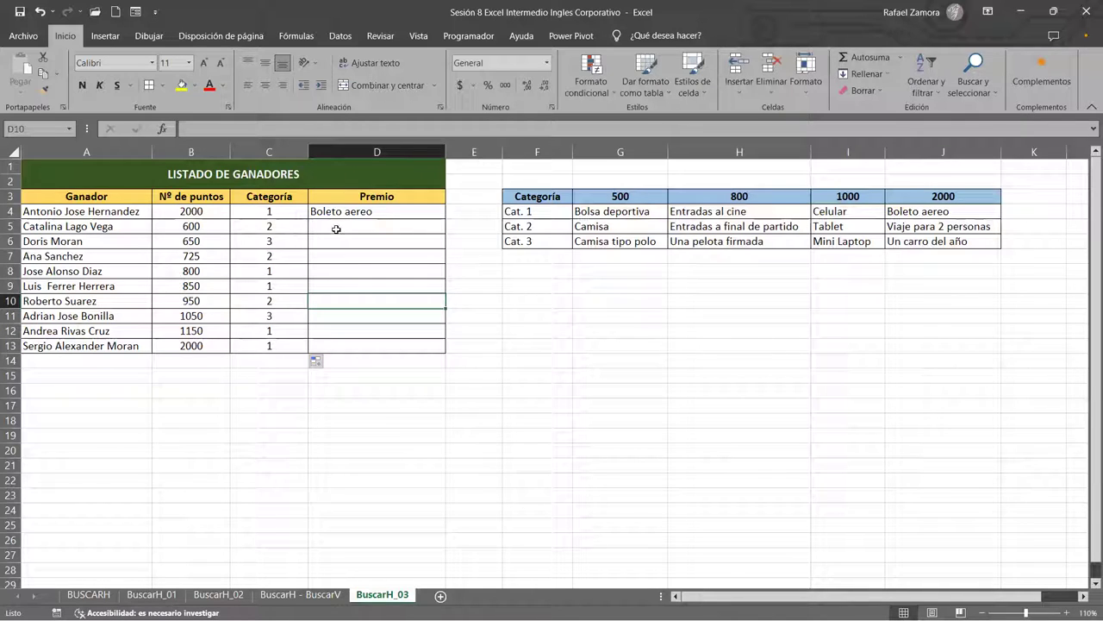
{"action": "left_click", "coordinate": [382, 212]}
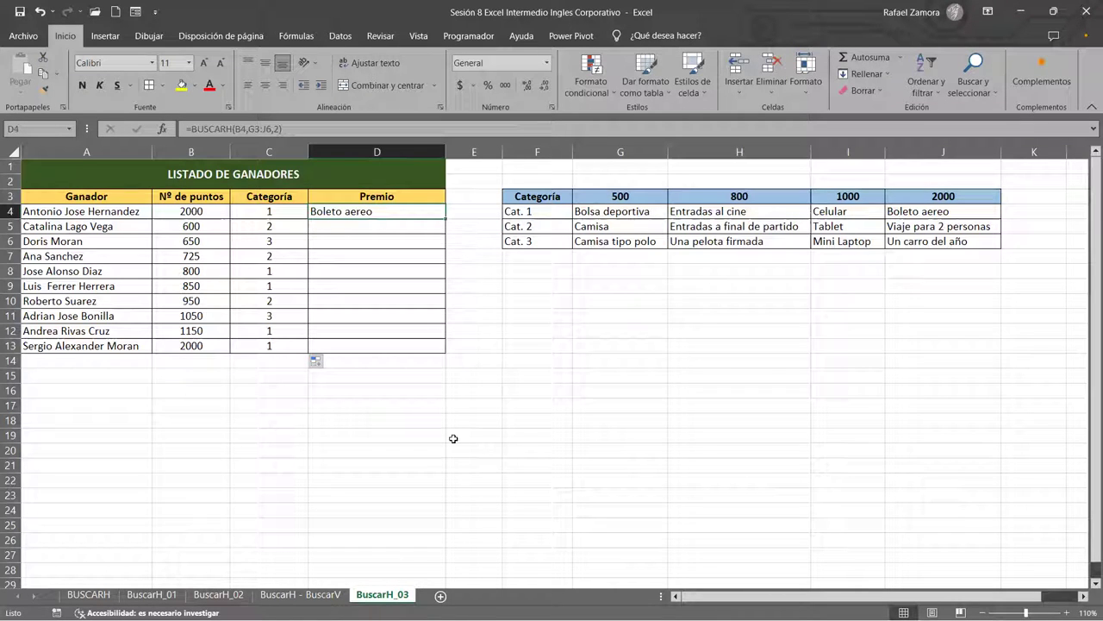
Recommit D4 to regenerate the random categories, check C10's formula, and reopen D4.
{"action": "double_click", "coordinate": [422, 213]}
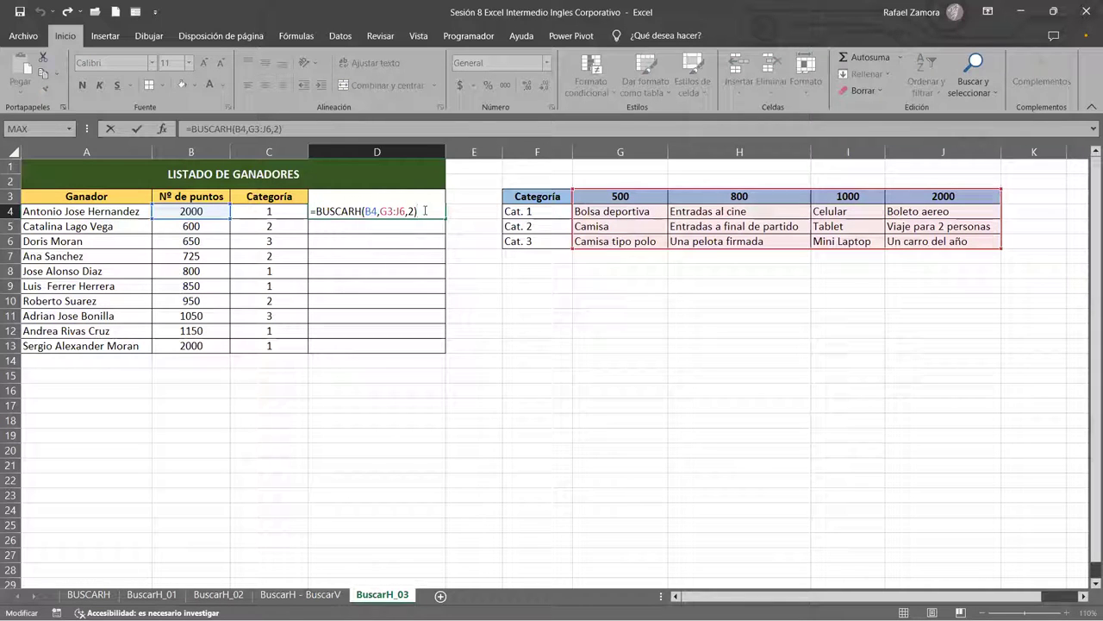
{"action": "key", "text": "Return"}
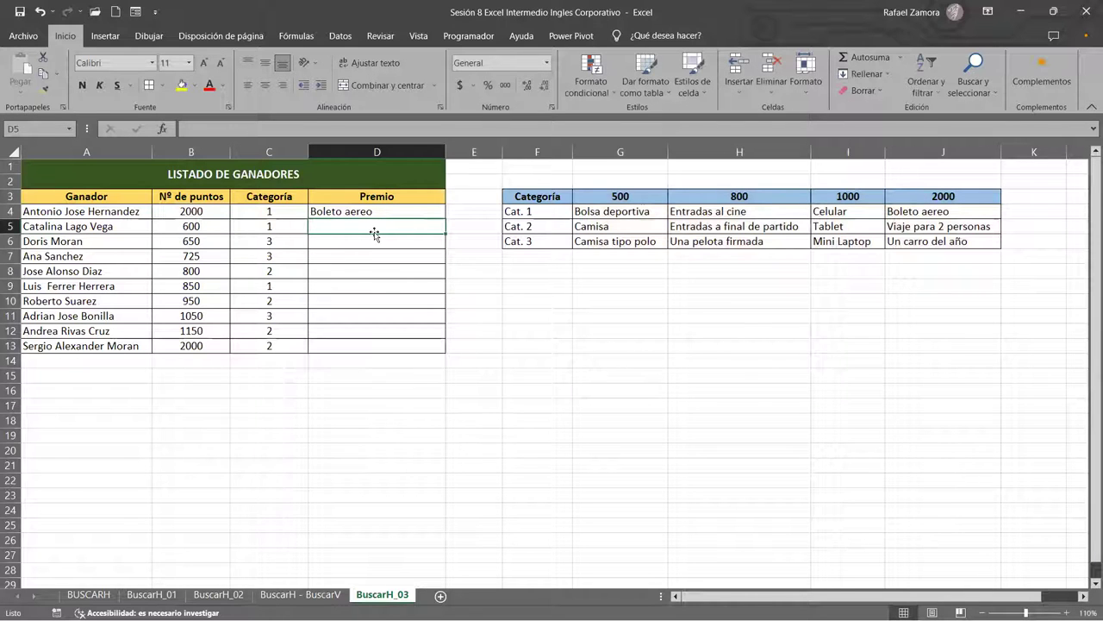
{"action": "left_click", "coordinate": [278, 298]}
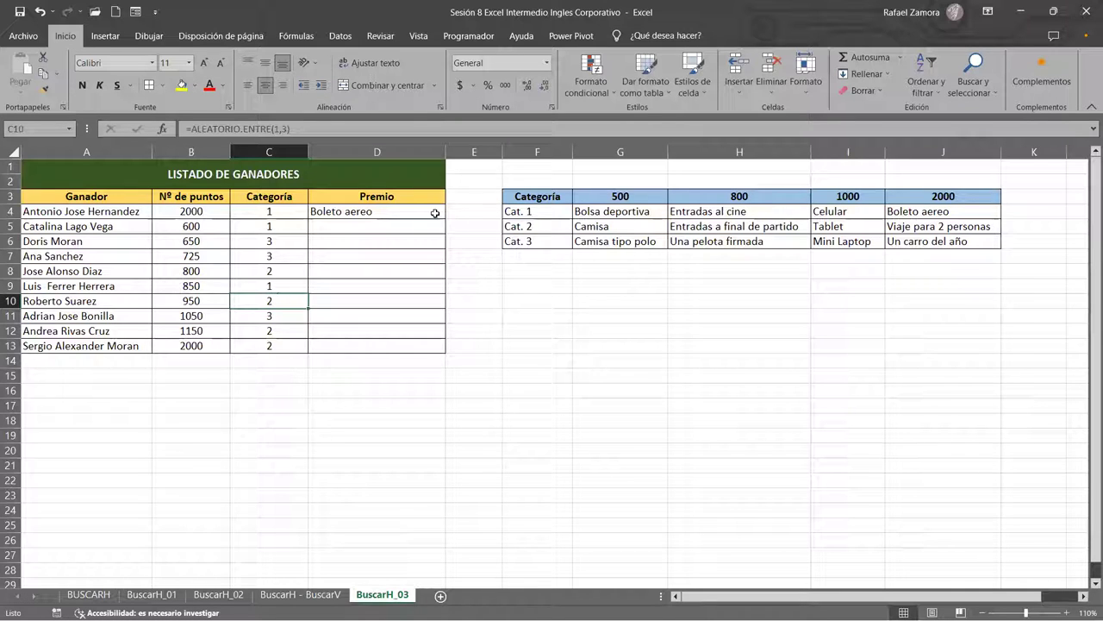
{"action": "double_click", "coordinate": [433, 211]}
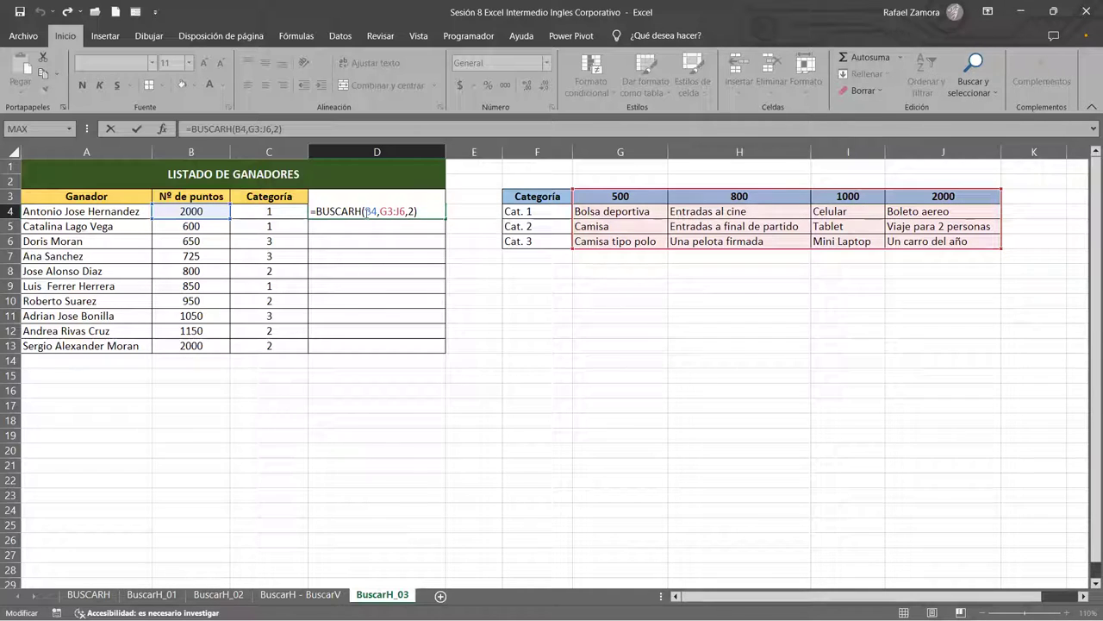
Replace D4's row index 2 with C4, giving =BUSCARH(B4,G3:J6,C4), and copy it to D13.
{"action": "left_click", "coordinate": [367, 211]}
{"action": "left_click", "coordinate": [395, 211]}
{"action": "left_click", "coordinate": [412, 211]}
{"action": "left_click", "coordinate": [387, 211]}
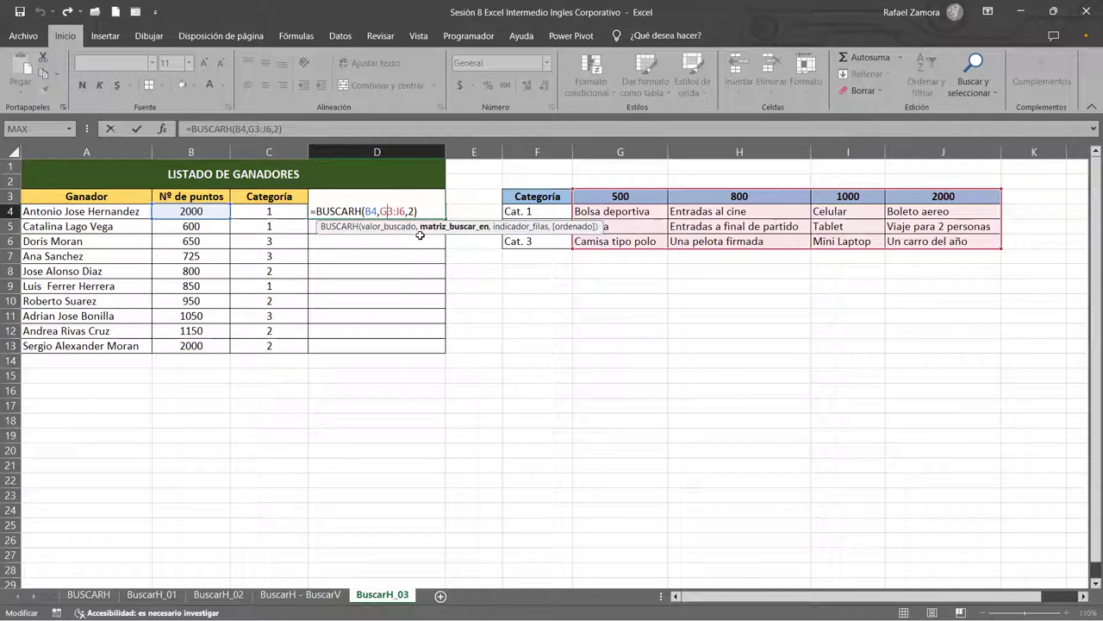
{"action": "left_click", "coordinate": [415, 207]}
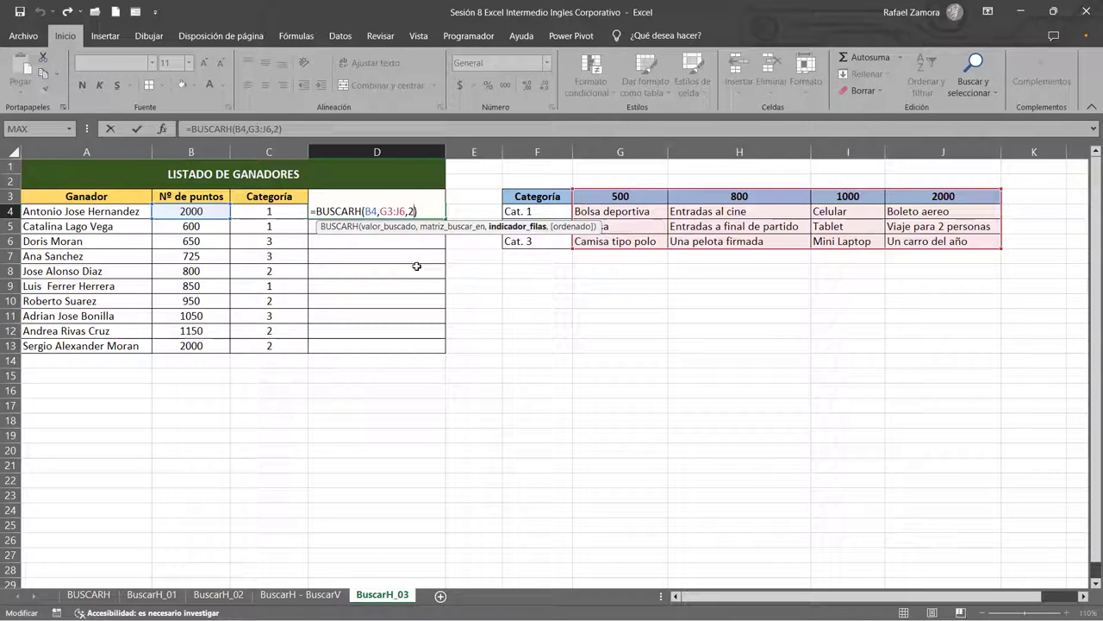
{"action": "key", "text": "BackSpace"}
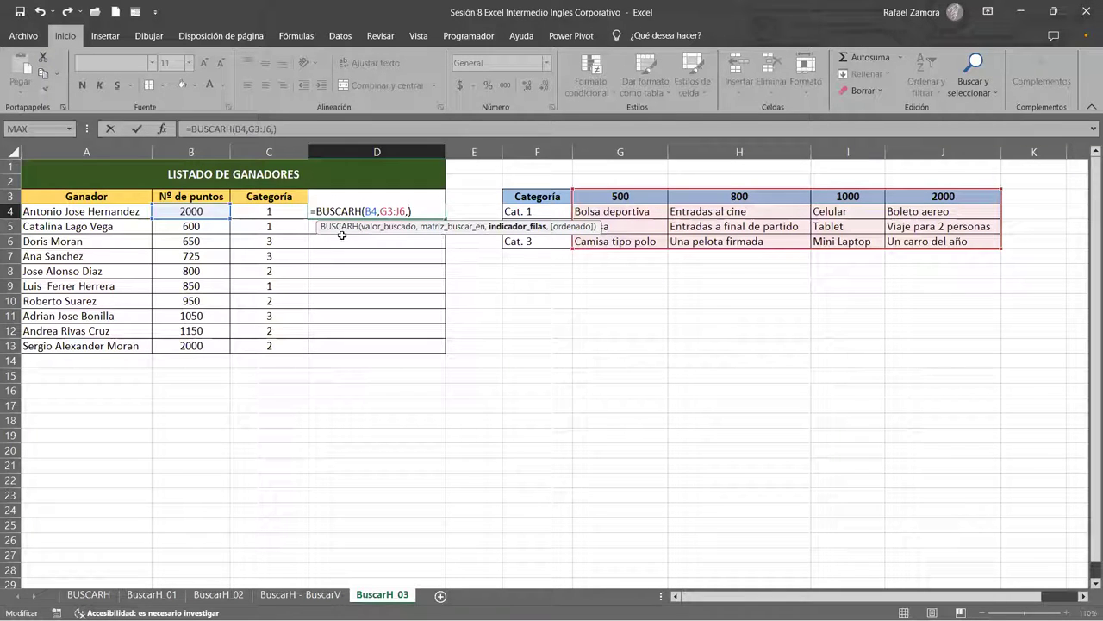
{"action": "left_click", "coordinate": [291, 209]}
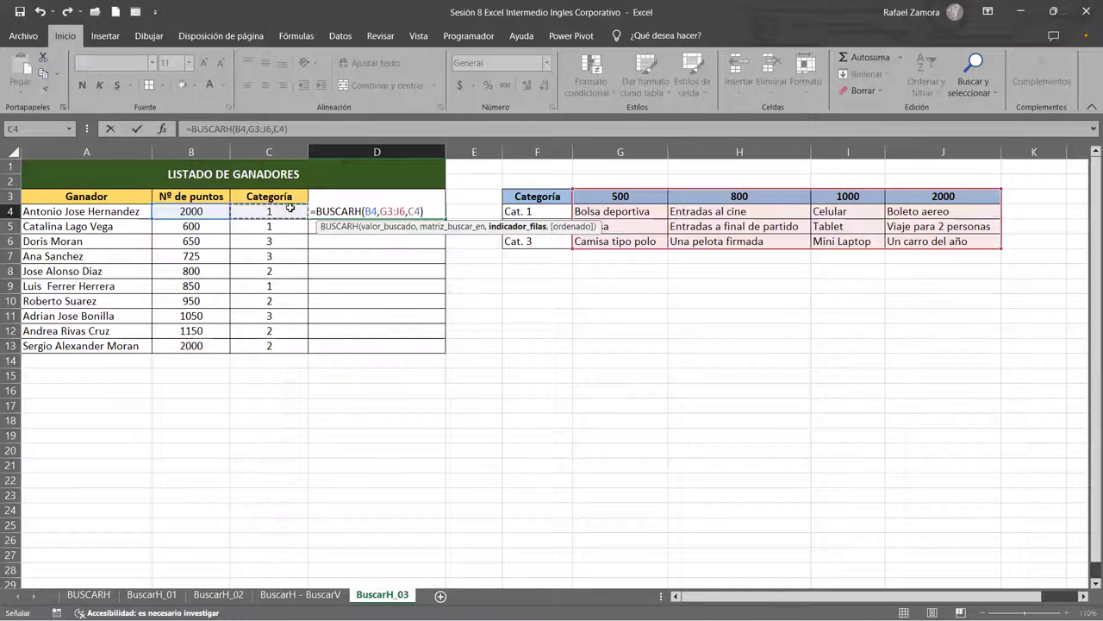
{"action": "key", "text": "Return"}
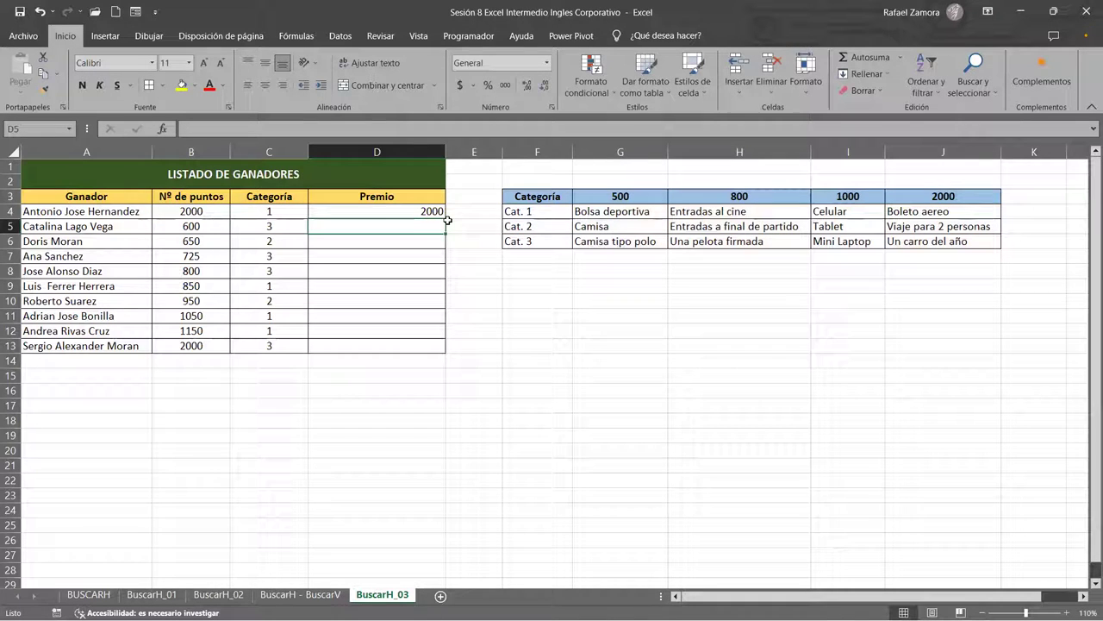
{"action": "left_click", "coordinate": [427, 209]}
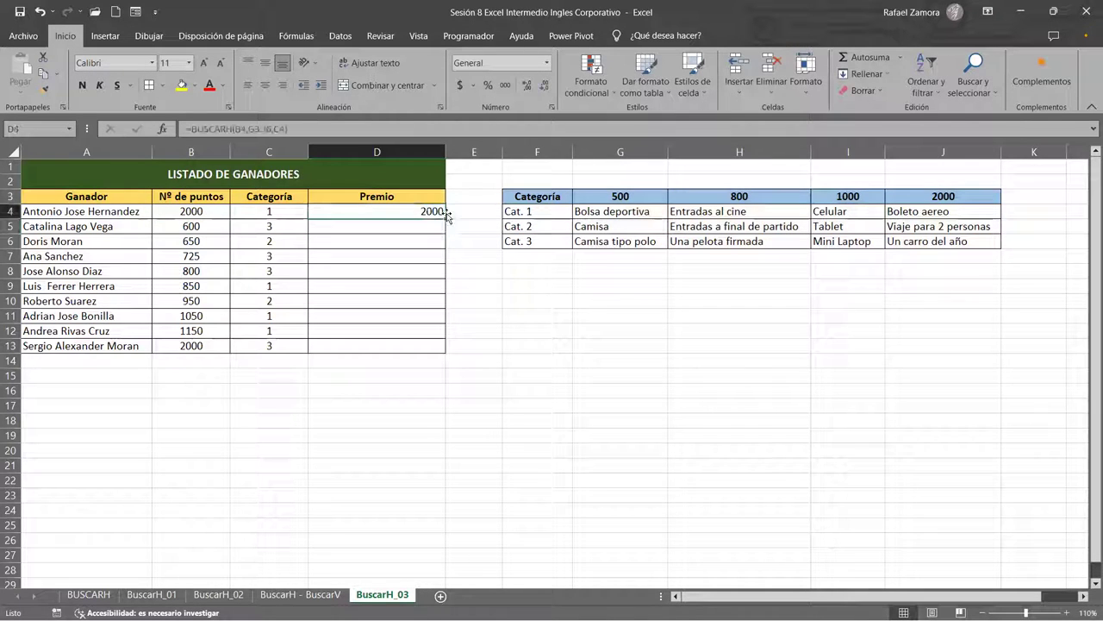
{"action": "left_click_drag", "start_coordinate": [445, 218], "coordinate": [433, 348]}
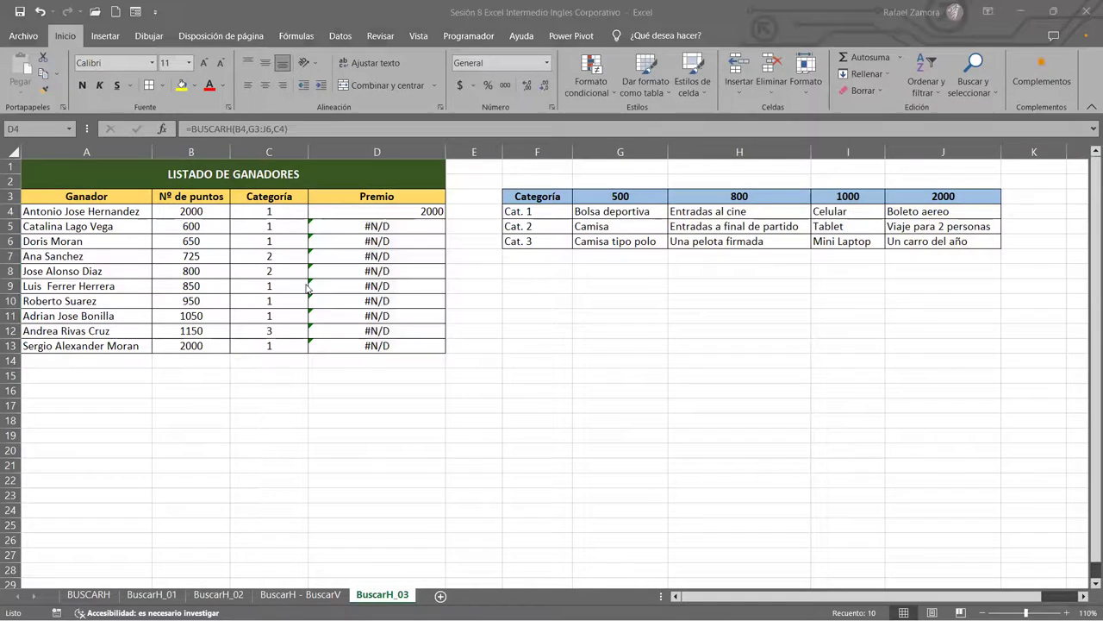
Anchor D4's lookup range as $G$3:$J$6 and refill the formula down to D13.
{"action": "key", "text": "F2"}
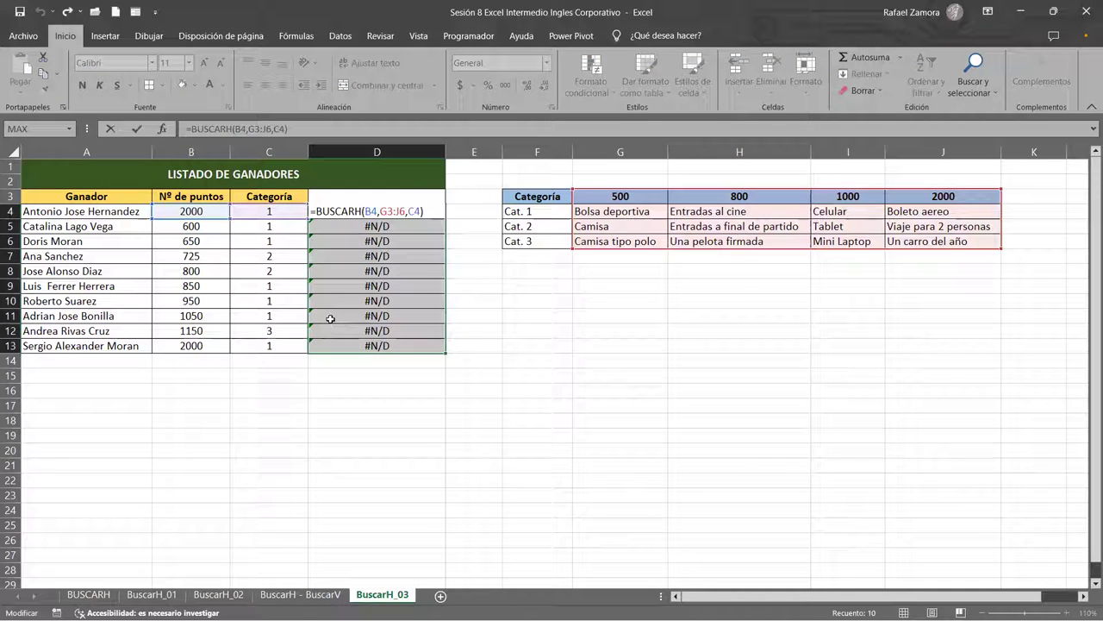
{"action": "left_click_drag", "start_coordinate": [386, 211], "coordinate": [406, 211]}
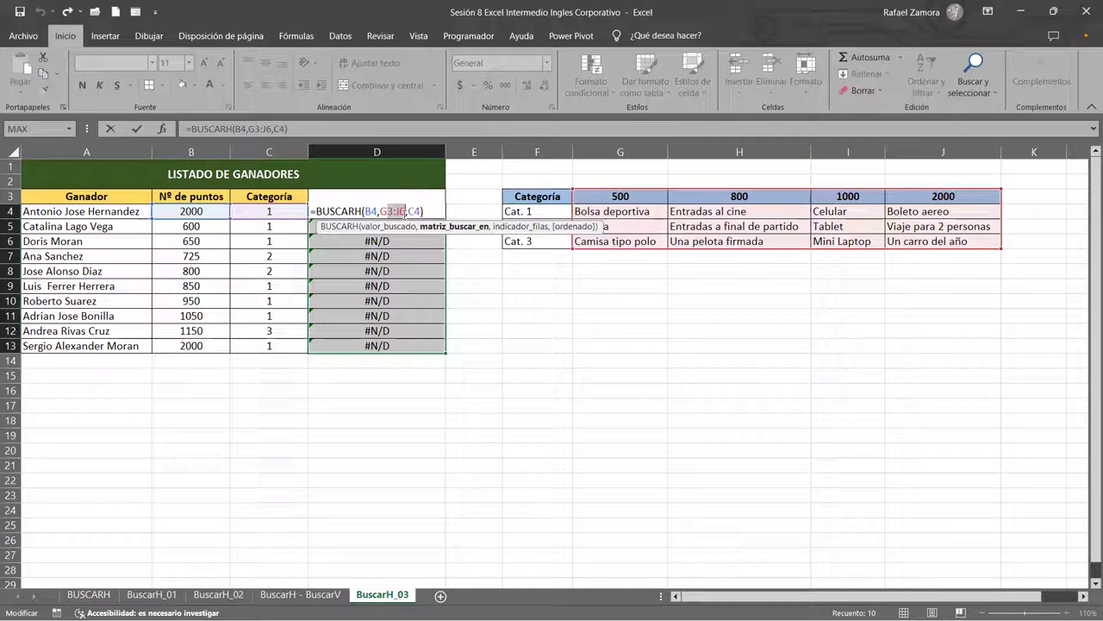
{"action": "key", "text": "F4"}
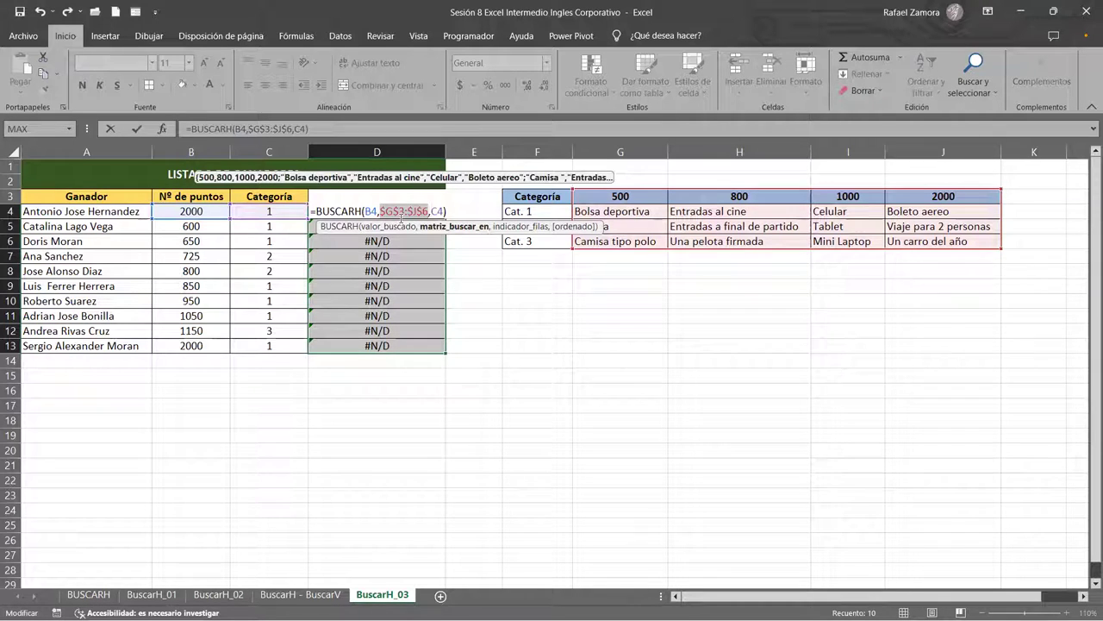
{"action": "key", "text": "ctrl+Return"}
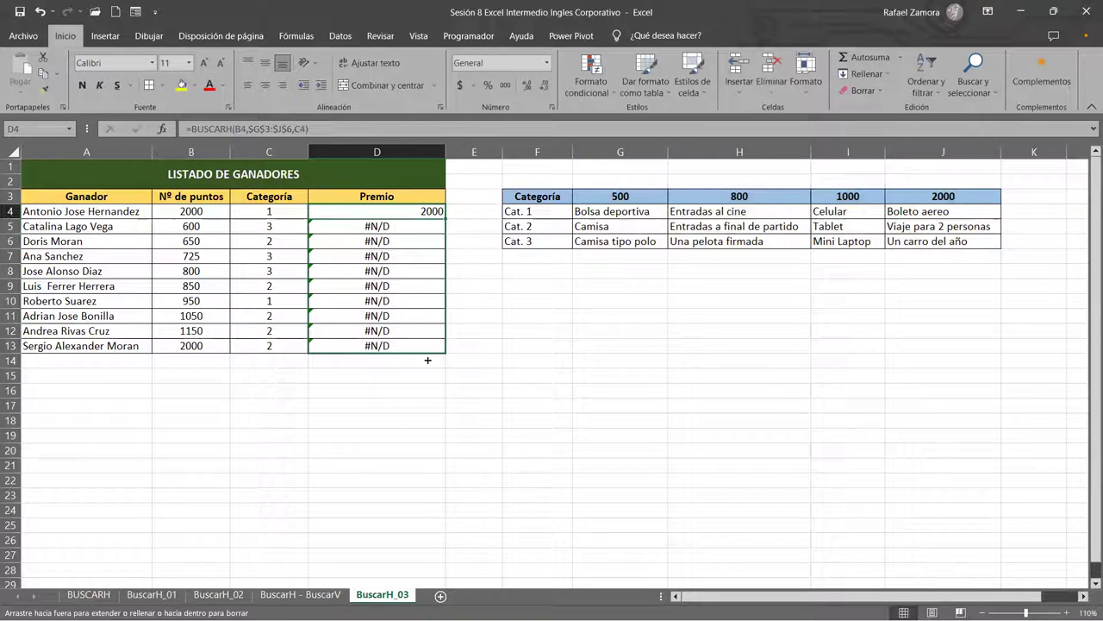
{"action": "left_click_drag", "start_coordinate": [446, 218], "coordinate": [427, 355]}
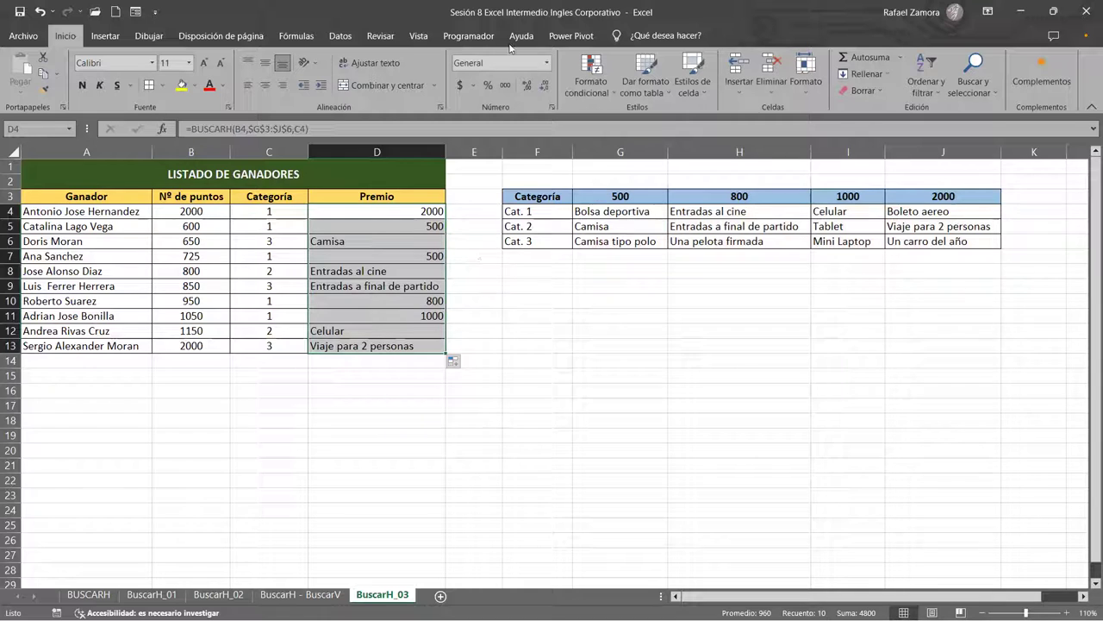
{"action": "double_click", "coordinate": [424, 210]}
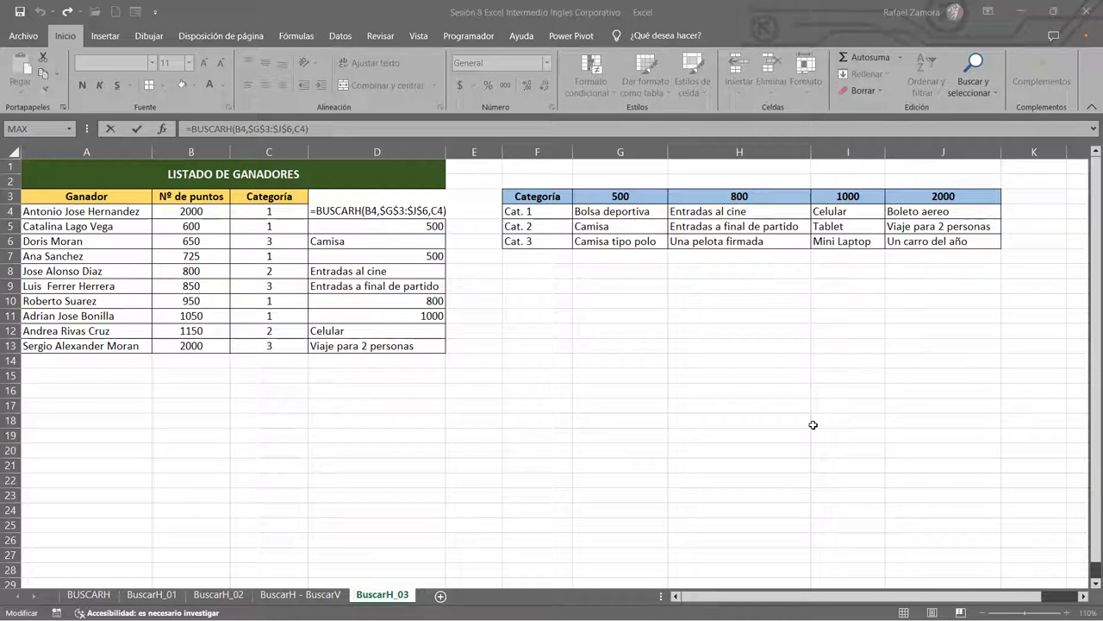
Step through D4's =BUSCARH(B4,$G$3:$J$6,C4) arguments: lookup value, absolute range and category.
{"action": "left_click", "coordinate": [422, 211]}
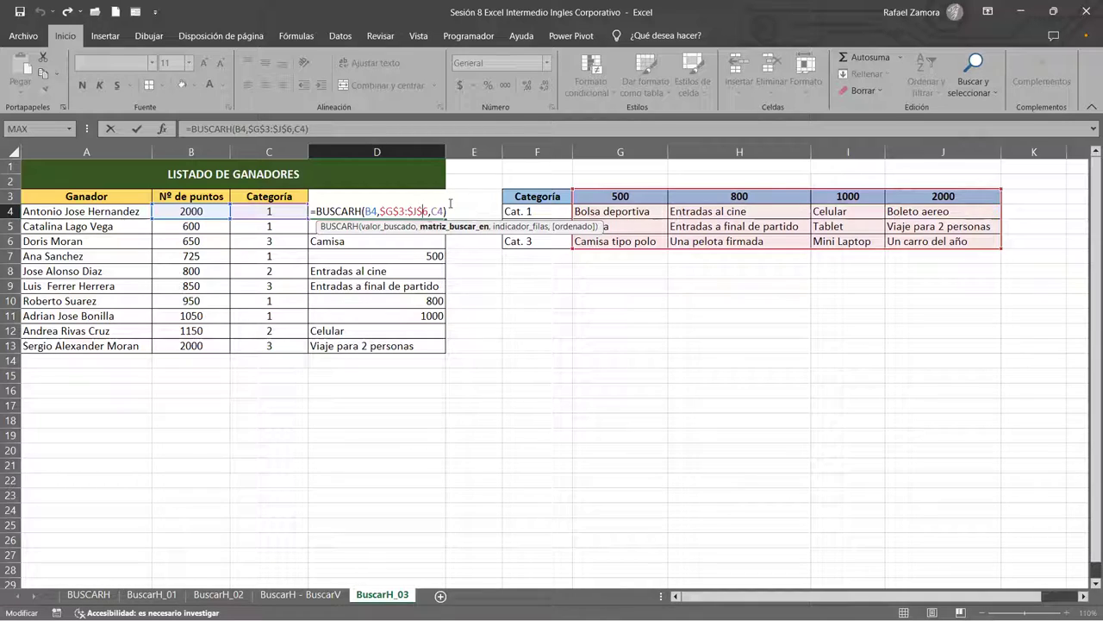
{"action": "key", "text": "Right"}
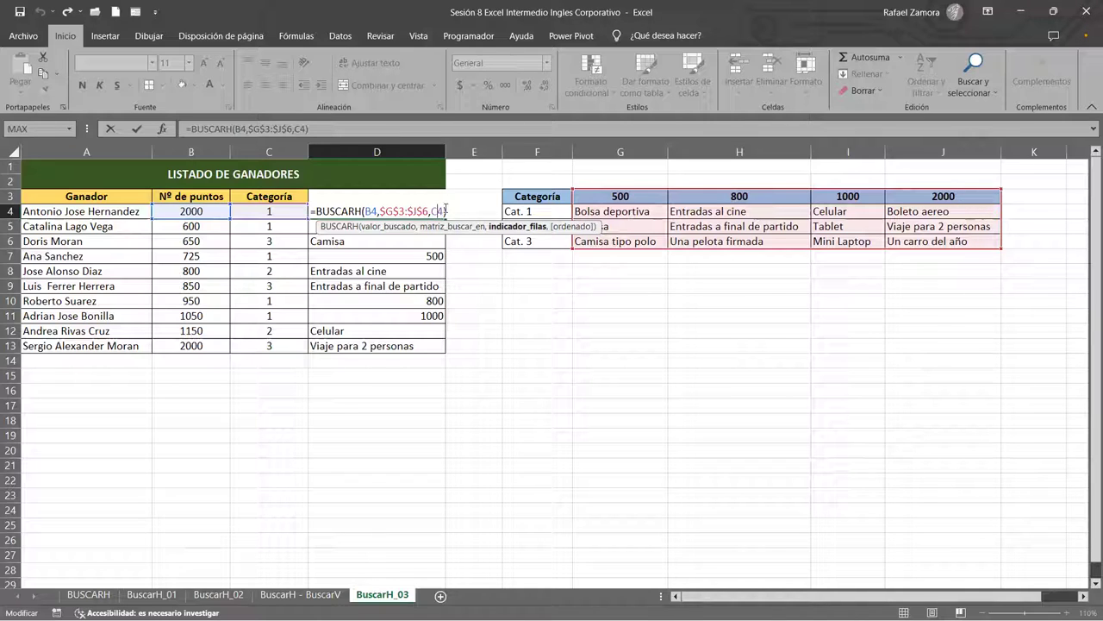
{"action": "type", "text": ")"}
{"action": "left_click_drag", "start_coordinate": [381, 211], "coordinate": [428, 211]}
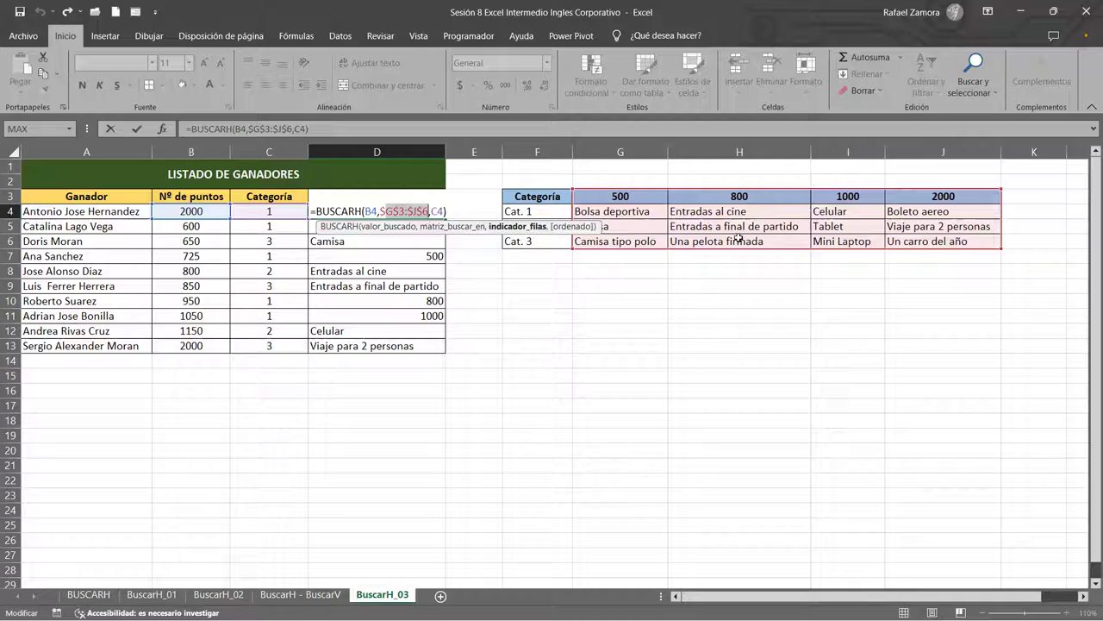
{"action": "left_click", "coordinate": [434, 208]}
{"action": "key", "text": "Right"}
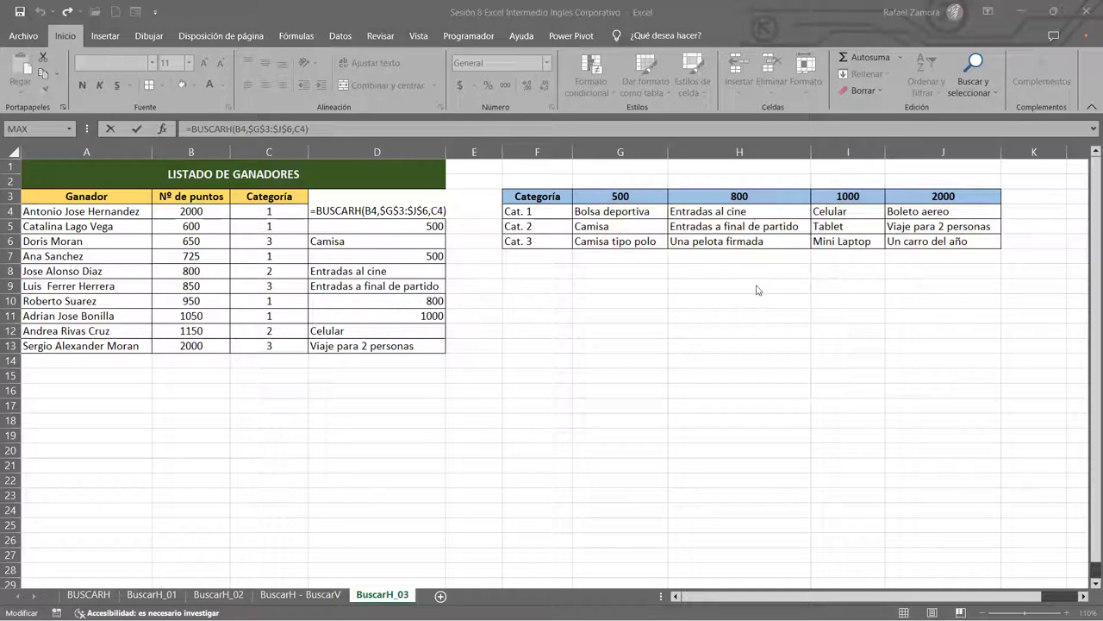
{"action": "left_click", "coordinate": [430, 211]}
{"action": "left_click", "coordinate": [449, 214]}
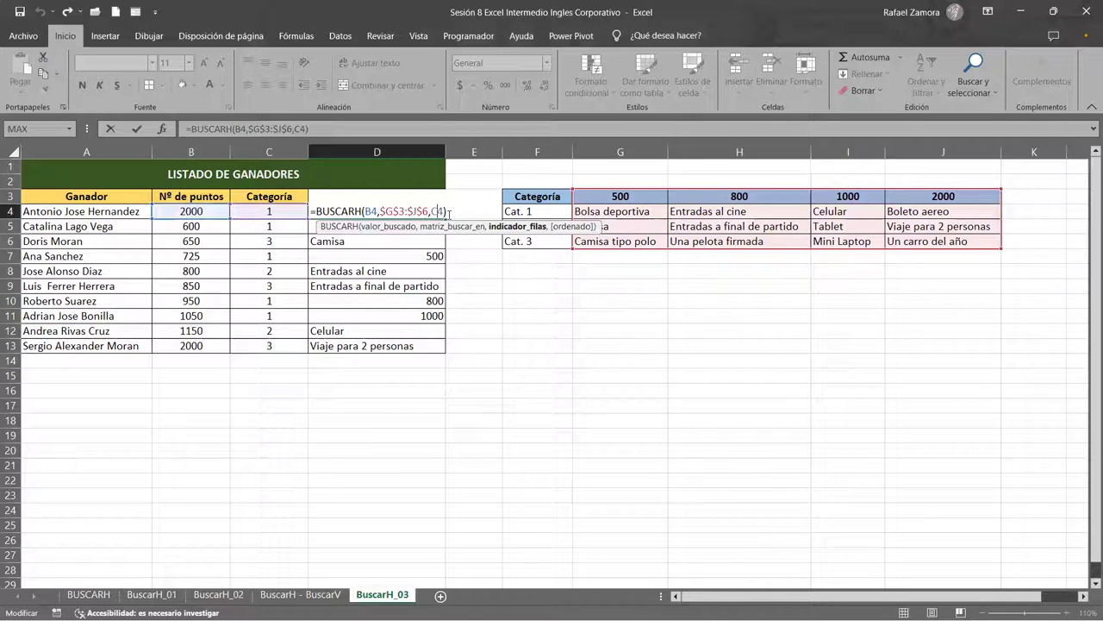
Recommit D4's formula so the Premio column recalculates.
{"action": "key", "text": "Return"}
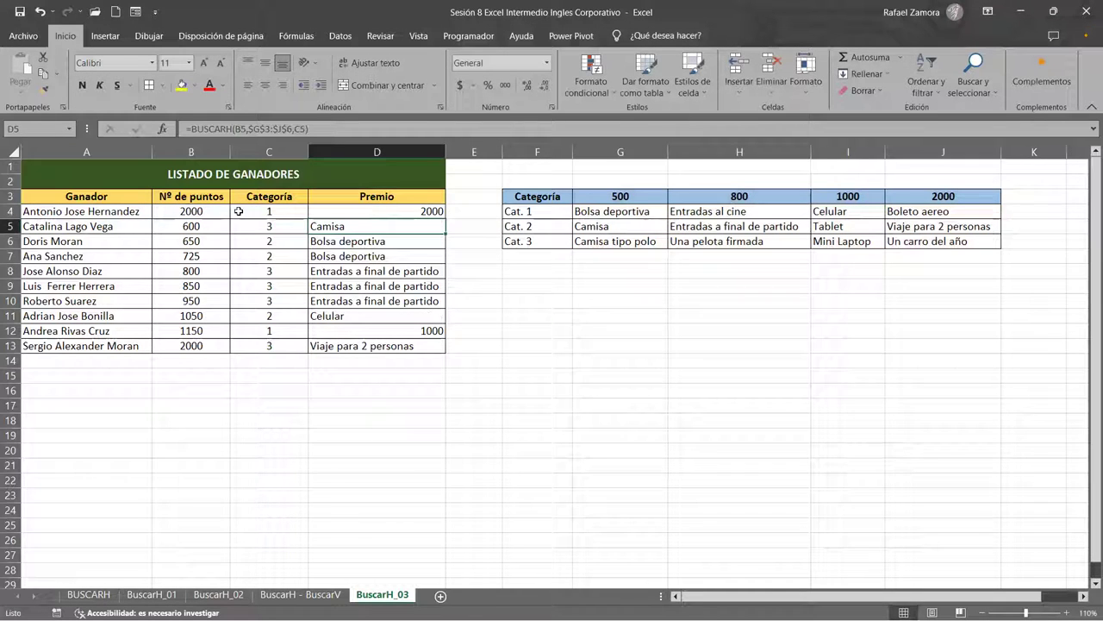
{"action": "double_click", "coordinate": [381, 212]}
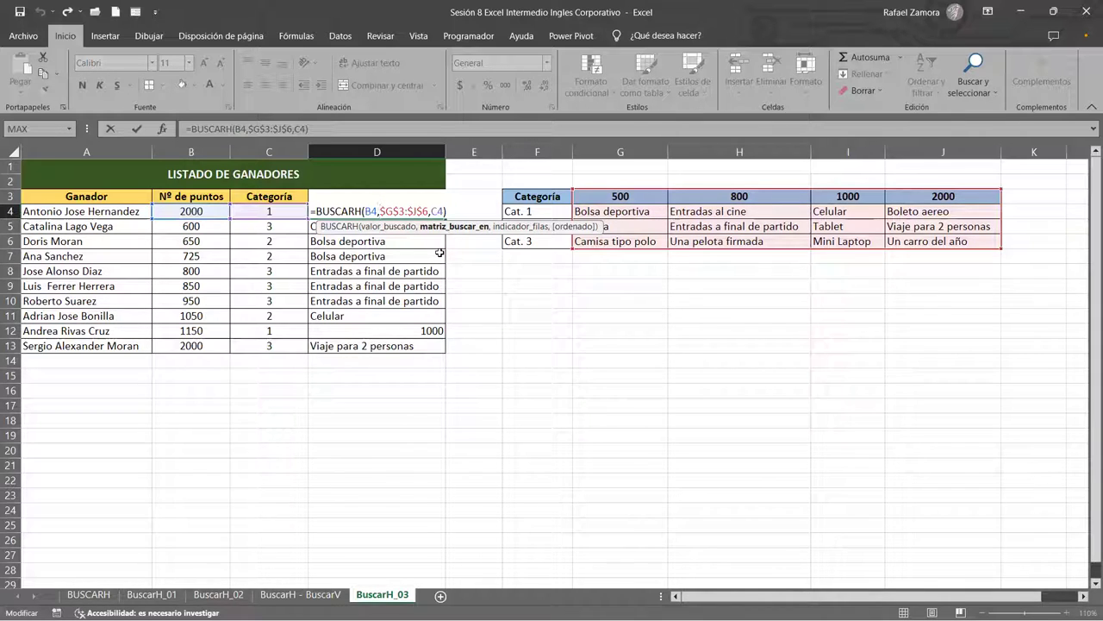
{"action": "left_click", "coordinate": [428, 211]}
{"action": "left_click", "coordinate": [288, 241]}
Compare C5's category with G3's 500 points and G5's Camisa, then revisit D4's row argument.
{"action": "left_click", "coordinate": [286, 223]}
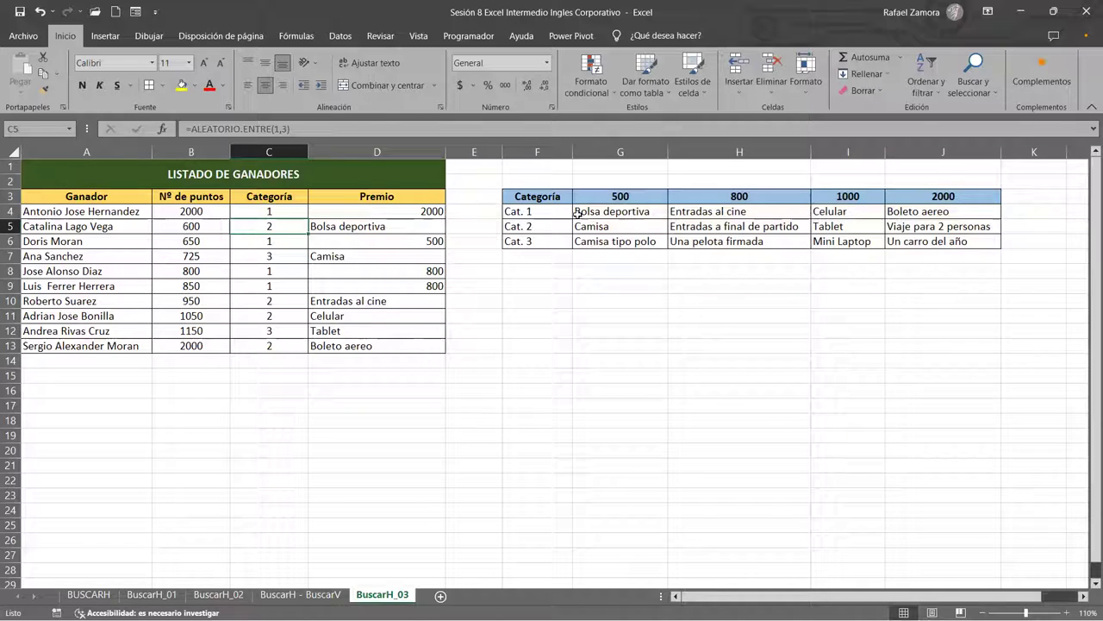
{"action": "left_click", "coordinate": [617, 195]}
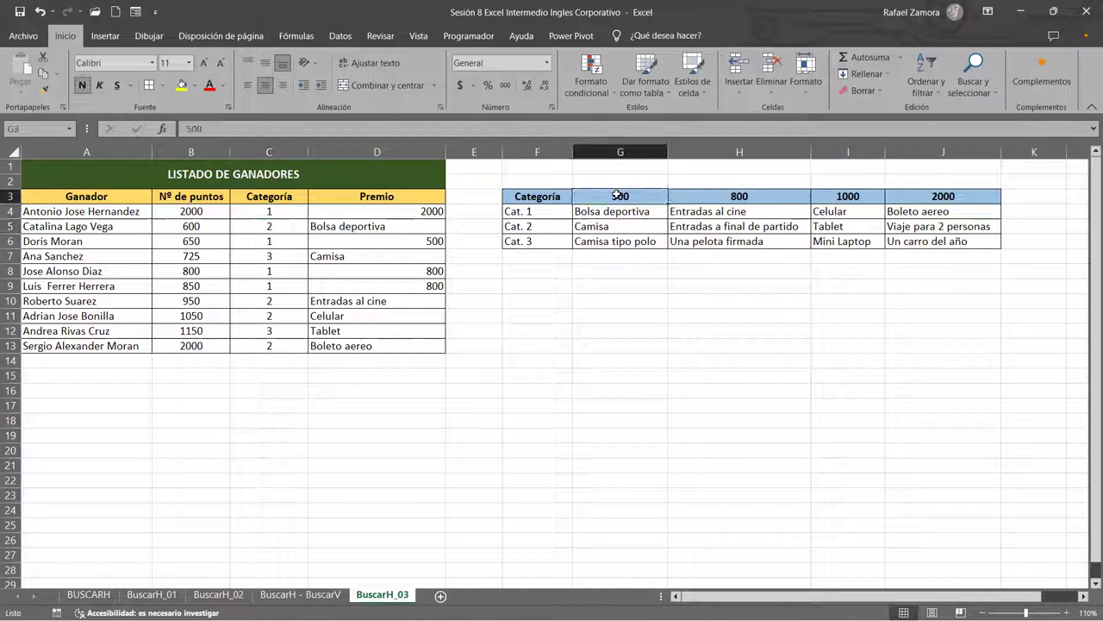
{"action": "left_click", "coordinate": [620, 225]}
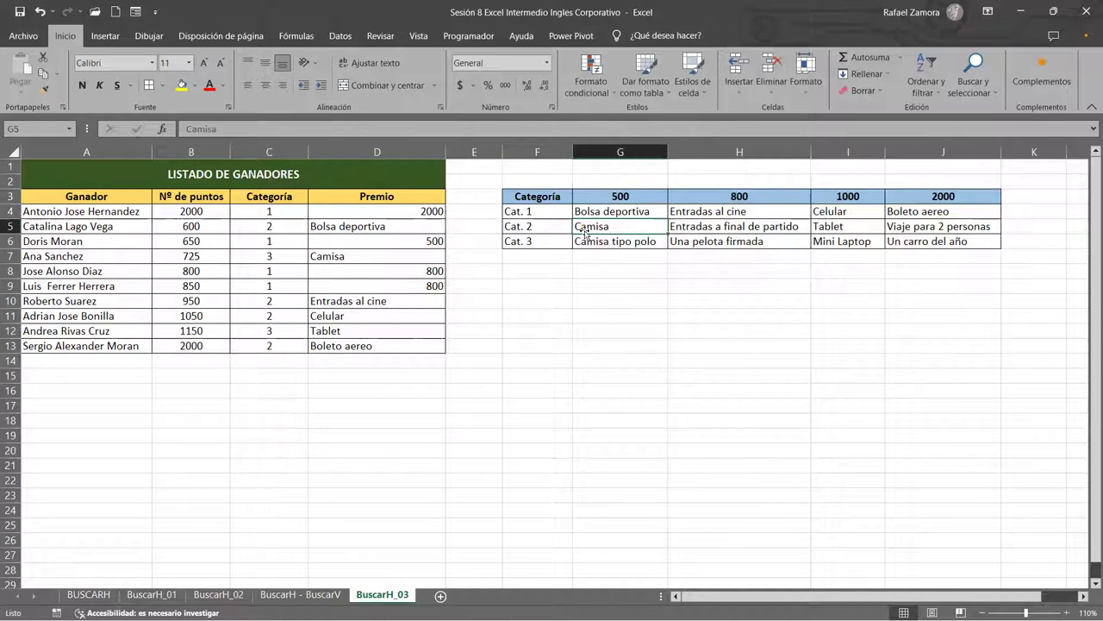
{"action": "double_click", "coordinate": [418, 210]}
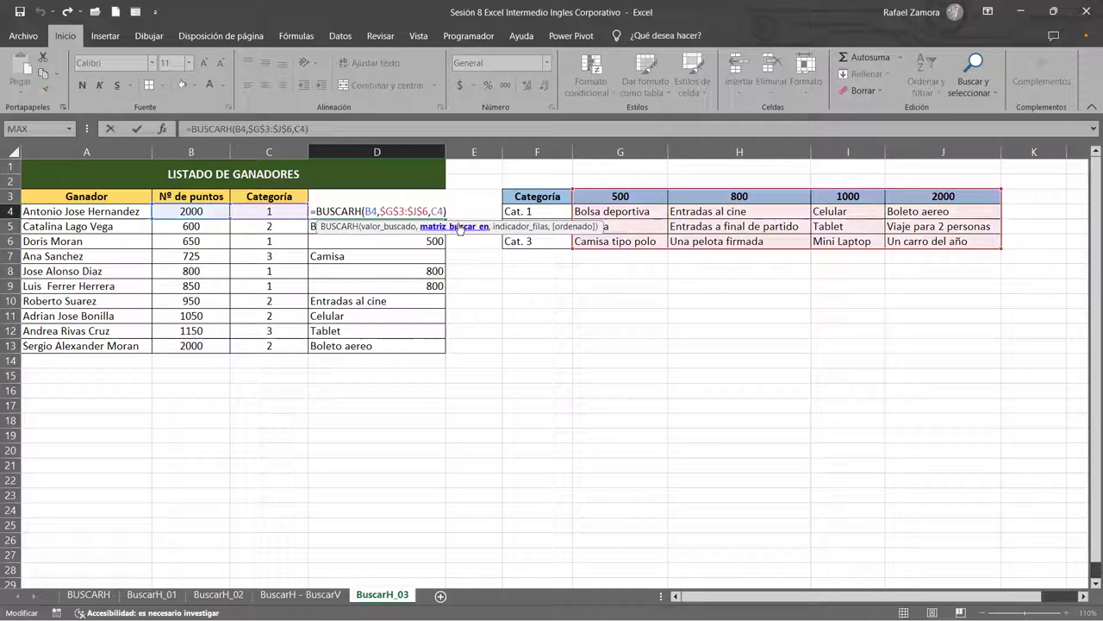
{"action": "key", "text": "Right"}
{"action": "key", "text": "Right"}
{"action": "key", "text": "Right"}
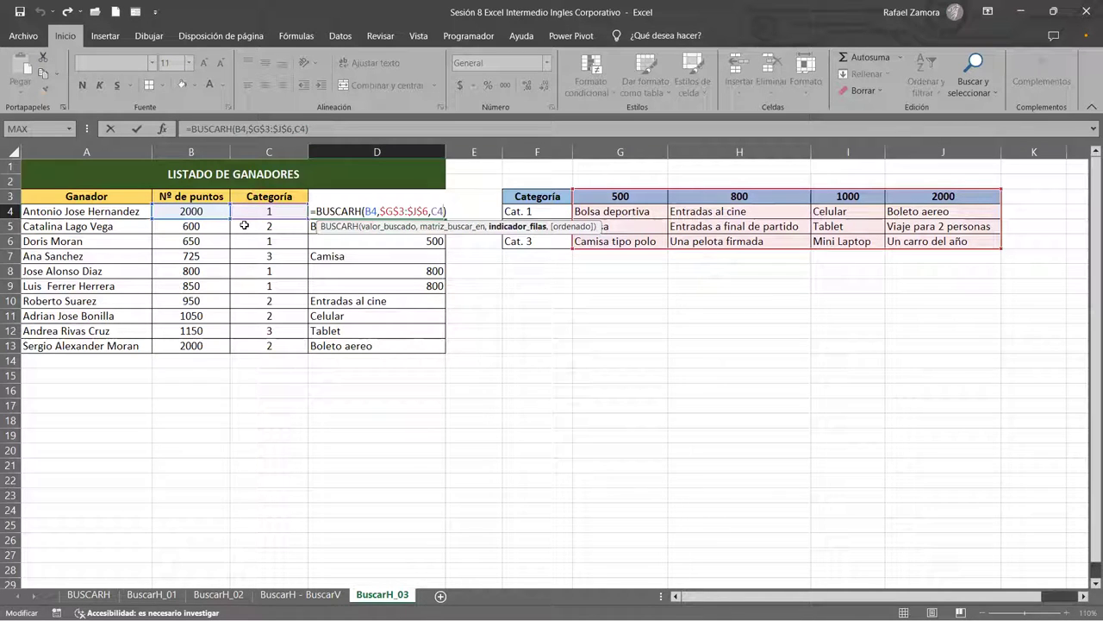
Change D4's row-number argument to C4+1 and copy the formula down to D13.
{"action": "type", "text": "+1"}
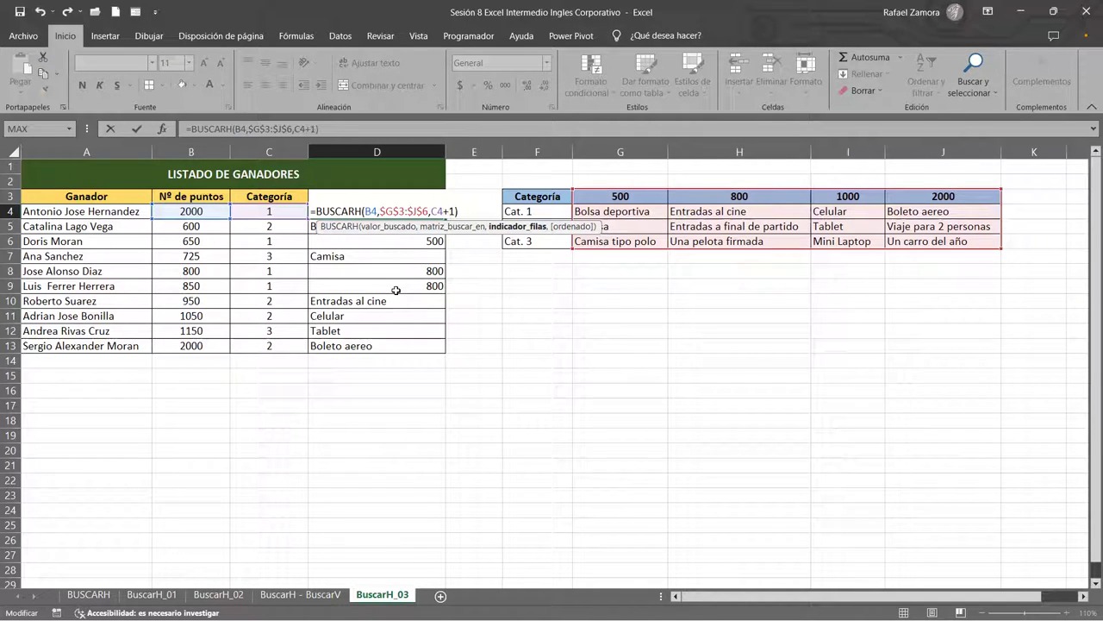
{"action": "key", "text": "Return"}
{"action": "left_click", "coordinate": [439, 211]}
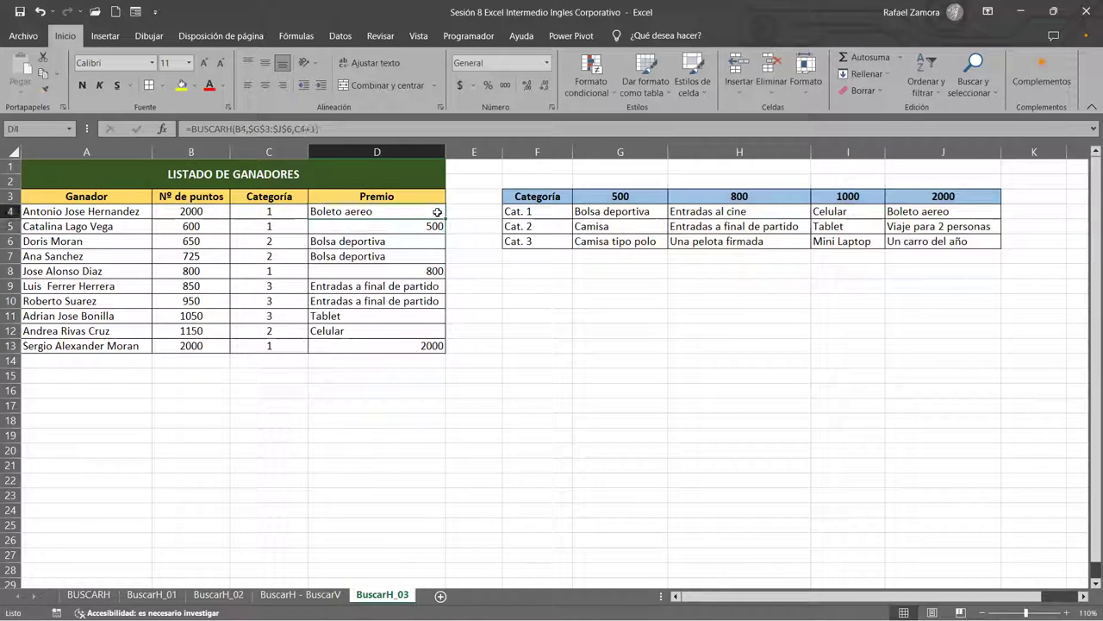
{"action": "left_click_drag", "start_coordinate": [446, 218], "coordinate": [440, 353]}
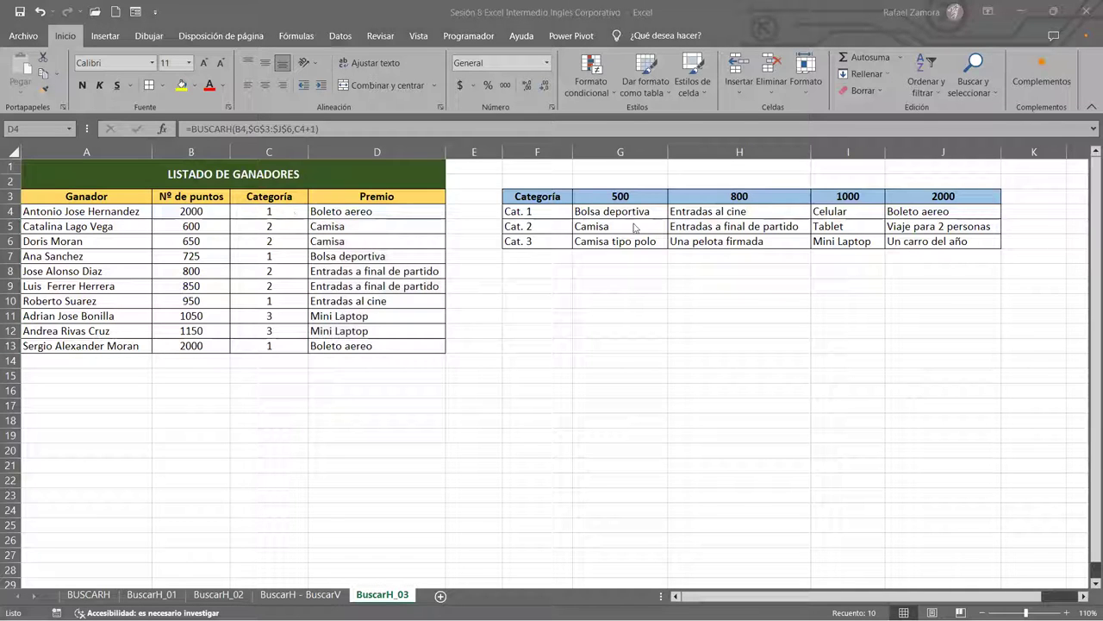
Compare points in B4–B8 and category C8 with prizes H4 and H5, then reopen D4's formula.
{"action": "left_click", "coordinate": [205, 214]}
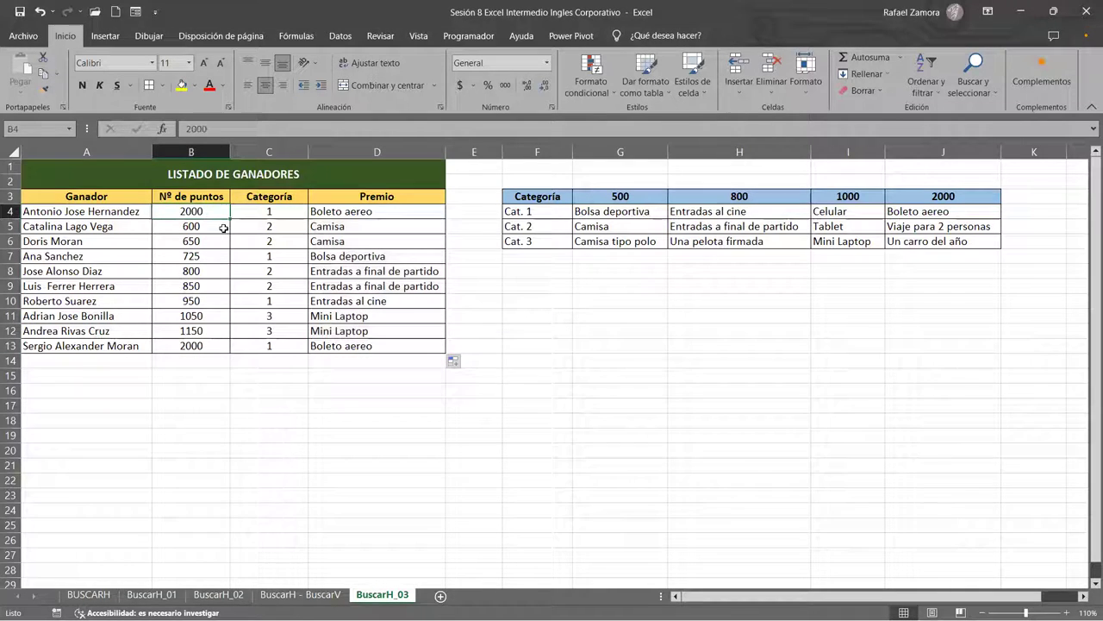
{"action": "left_click", "coordinate": [210, 245]}
{"action": "left_click", "coordinate": [199, 256]}
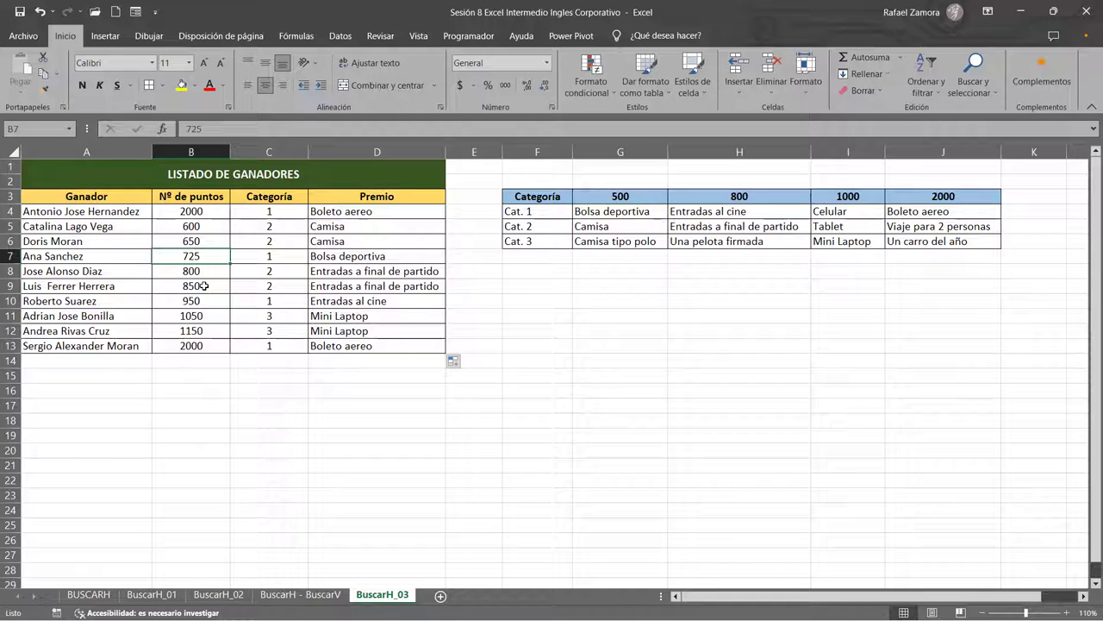
{"action": "left_click", "coordinate": [192, 271]}
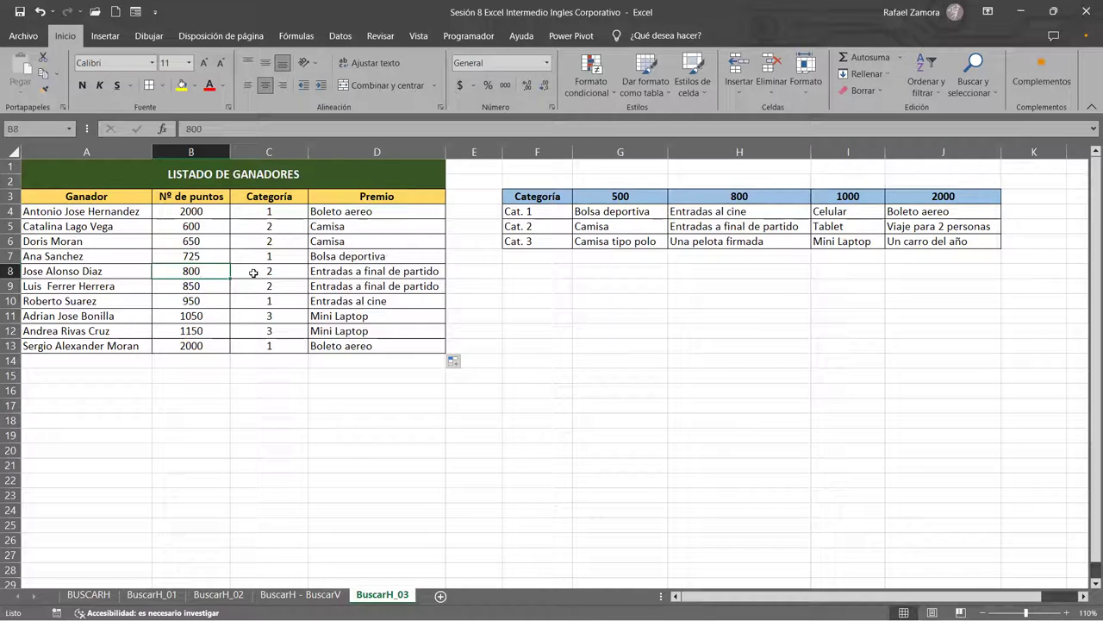
{"action": "left_click", "coordinate": [256, 272]}
{"action": "left_click", "coordinate": [770, 210]}
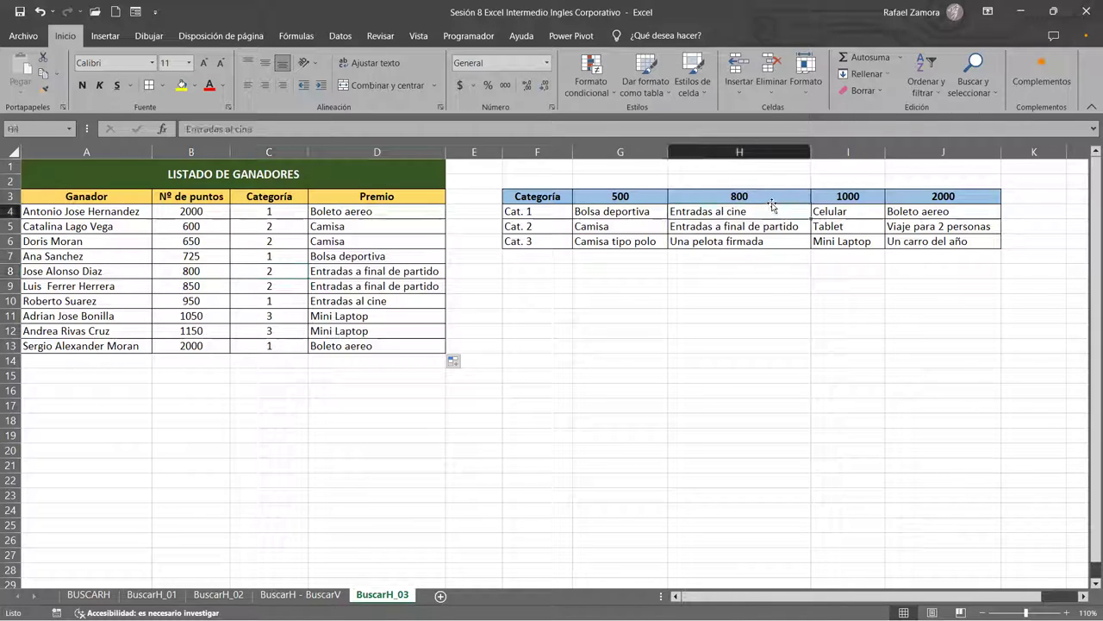
{"action": "left_click", "coordinate": [765, 227]}
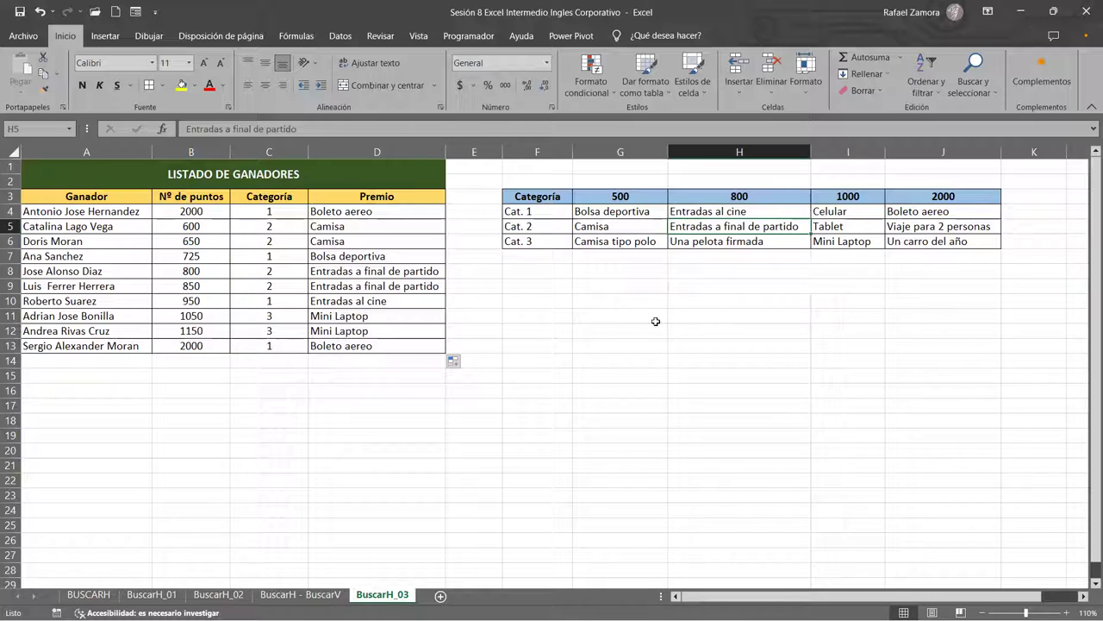
{"action": "double_click", "coordinate": [371, 212]}
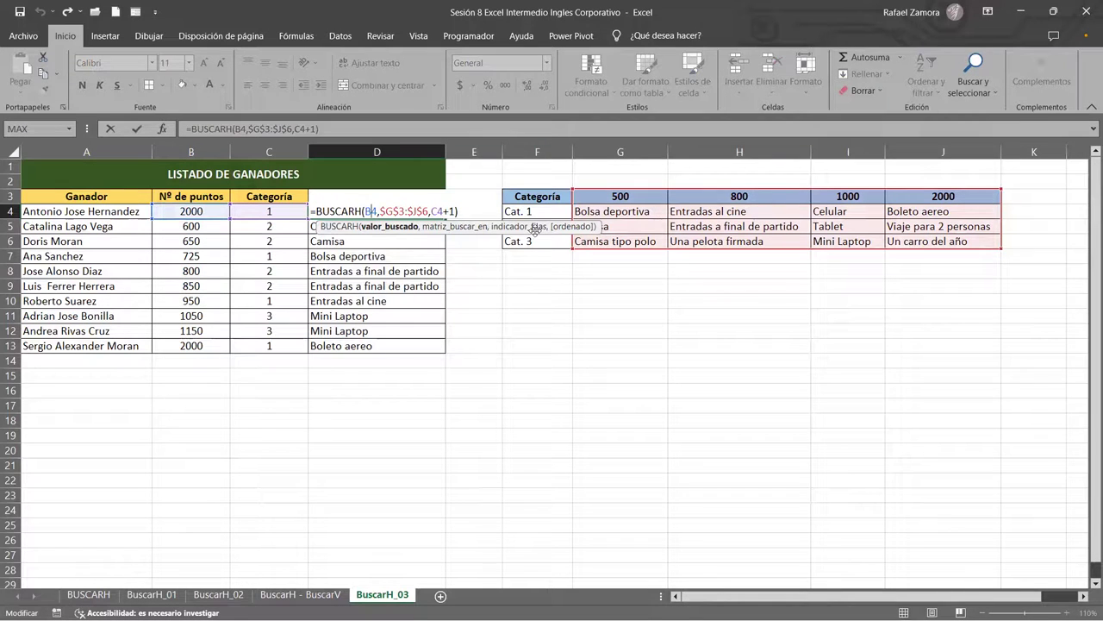
Commit D4's formula =BUSCARH(B4,$G$3:$J$6,C4+1).
{"action": "left_click", "coordinate": [438, 211]}
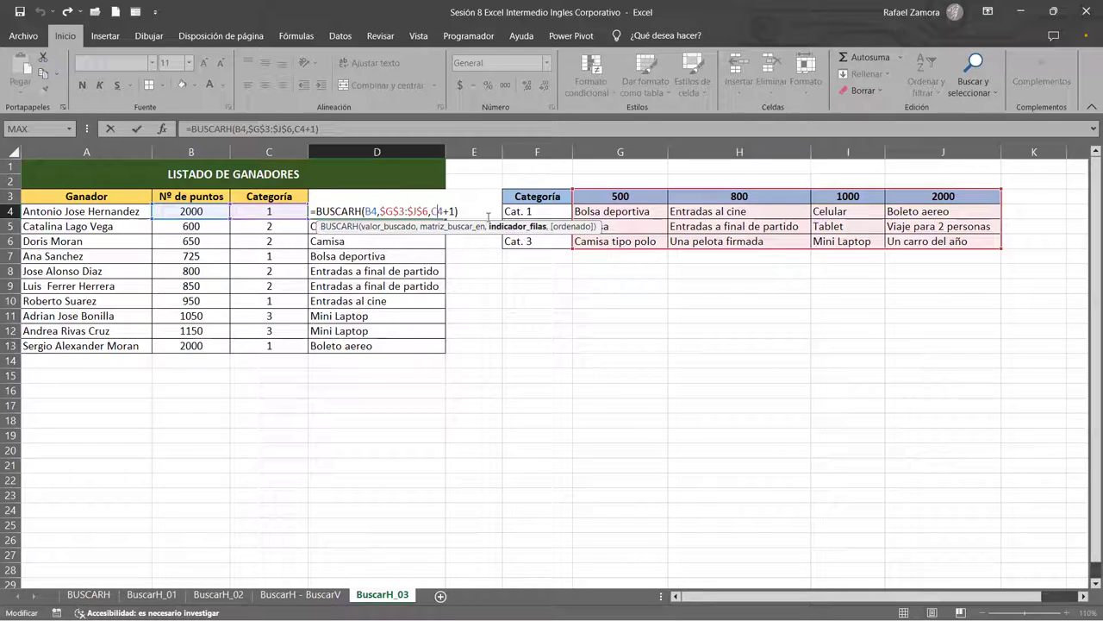
{"action": "key", "text": "Return"}
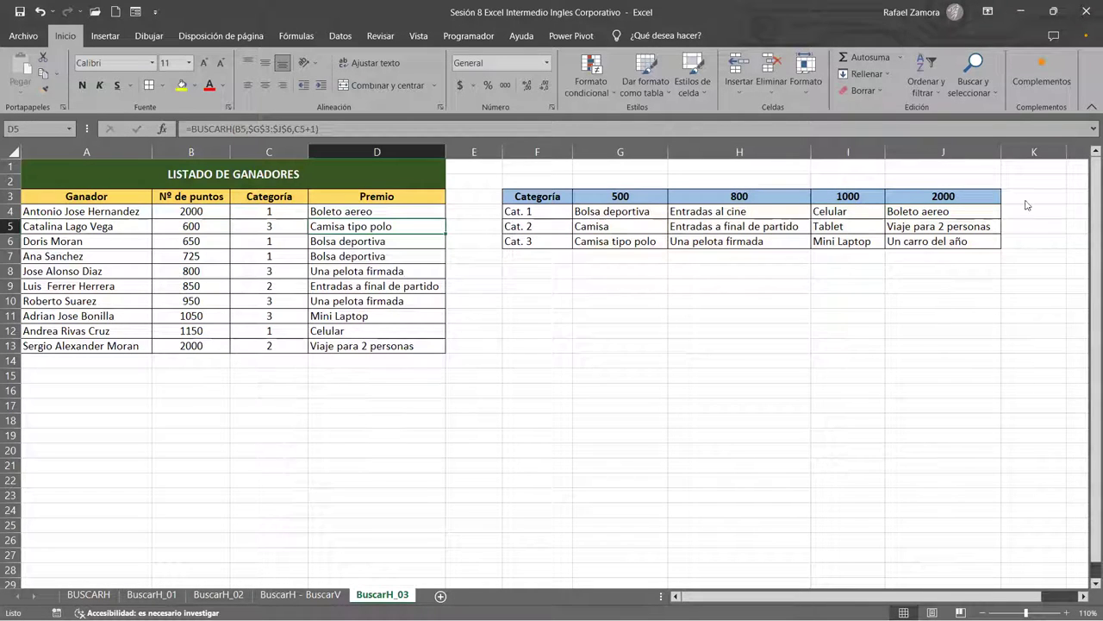
{"action": "left_click", "coordinate": [635, 464]}
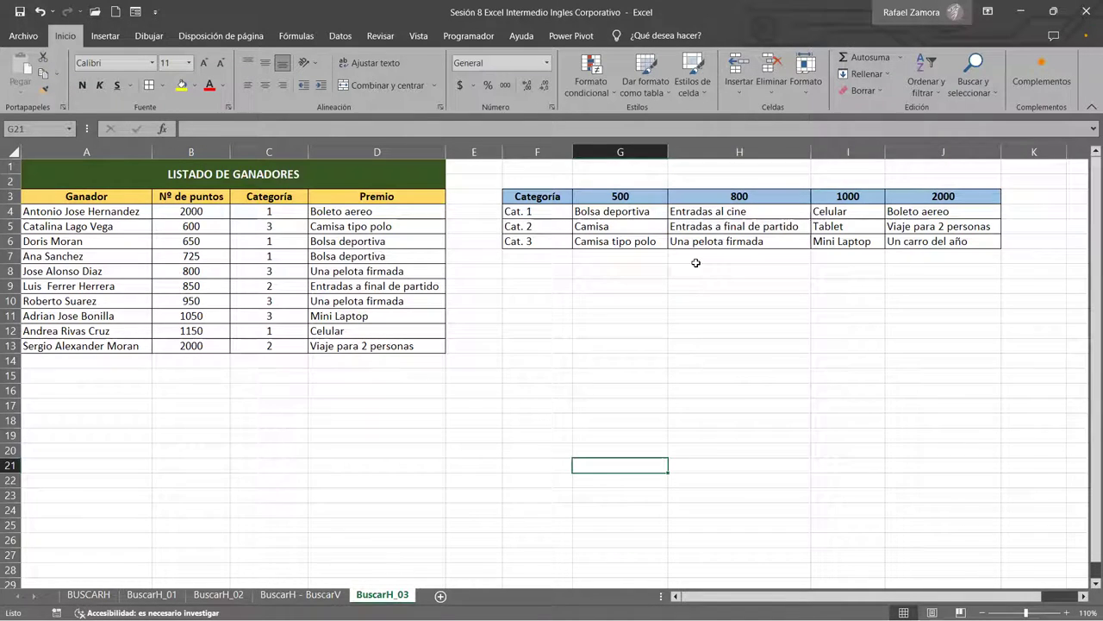
{"action": "left_click", "coordinate": [870, 225]}
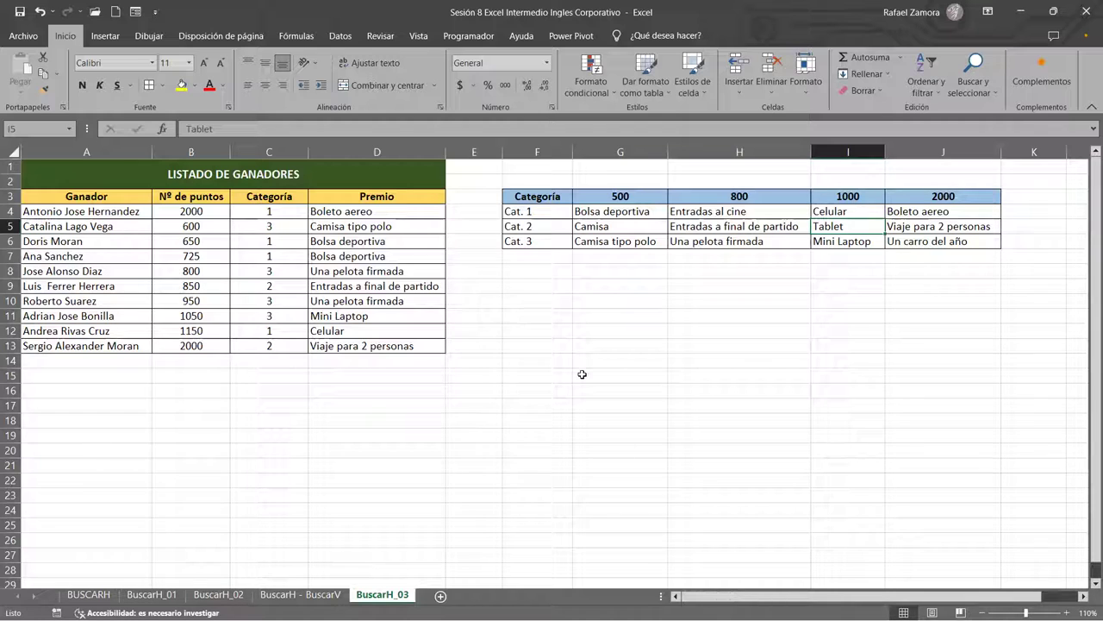
{"action": "left_click", "coordinate": [285, 215]}
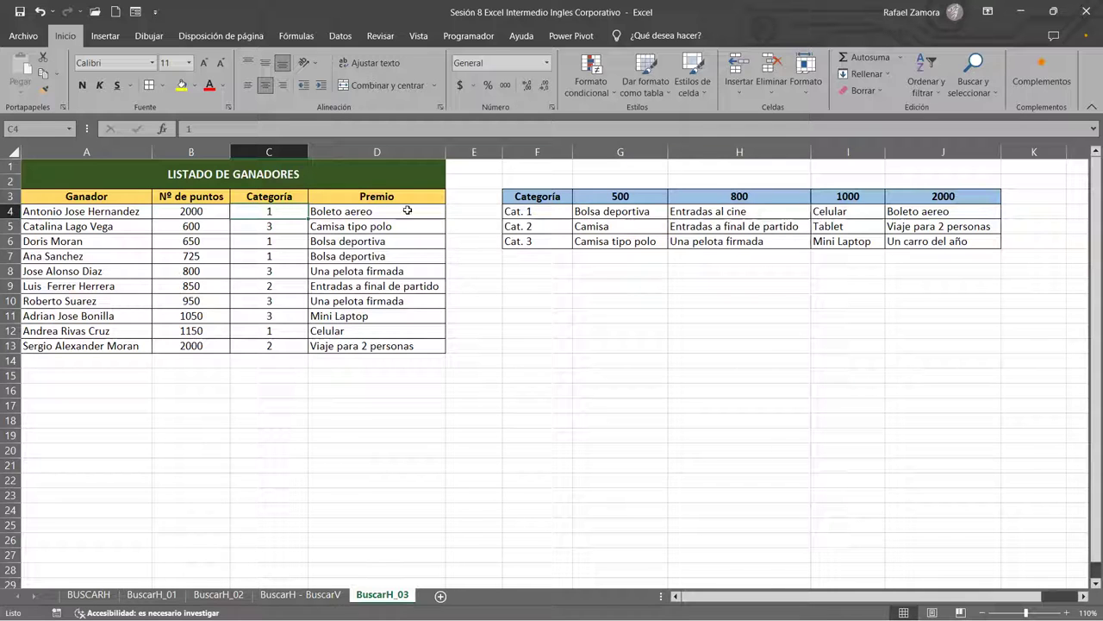
{"action": "left_click", "coordinate": [547, 214]}
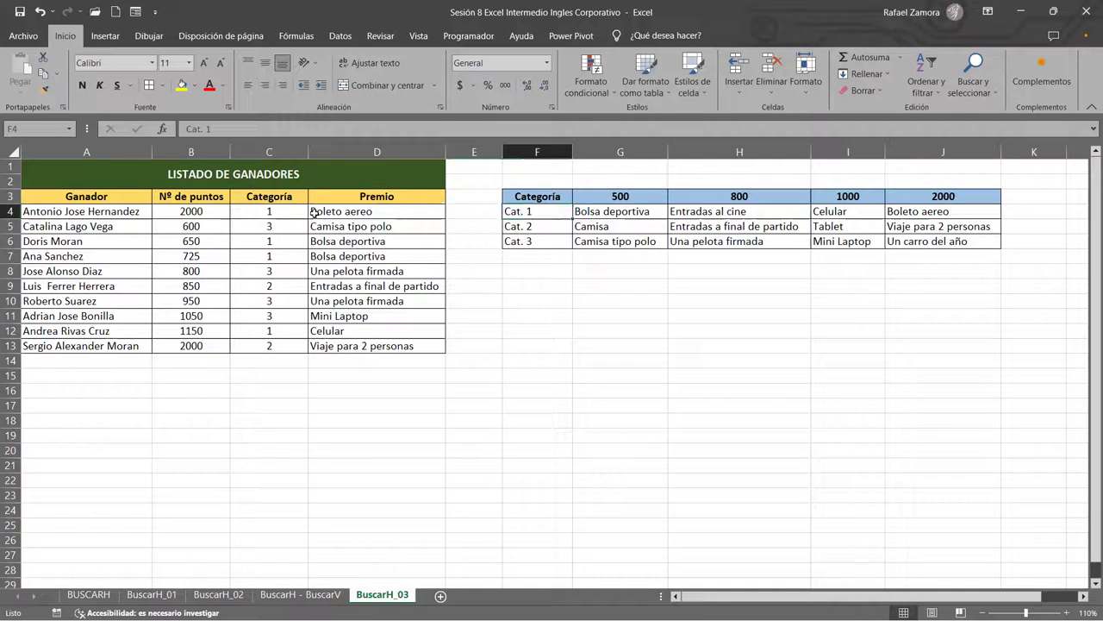
{"action": "left_click", "coordinate": [281, 211]}
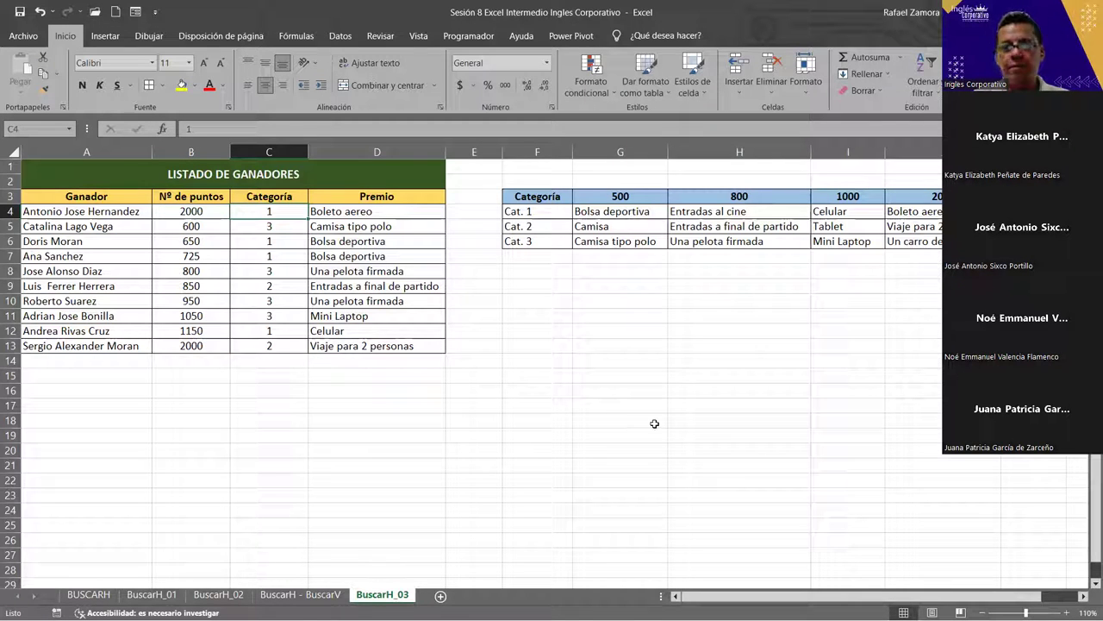
Switch to the Sesión 9 Excel Intermedio workbook showing its INDICE sheet.
{"action": "left_click", "coordinate": [536, 495]}
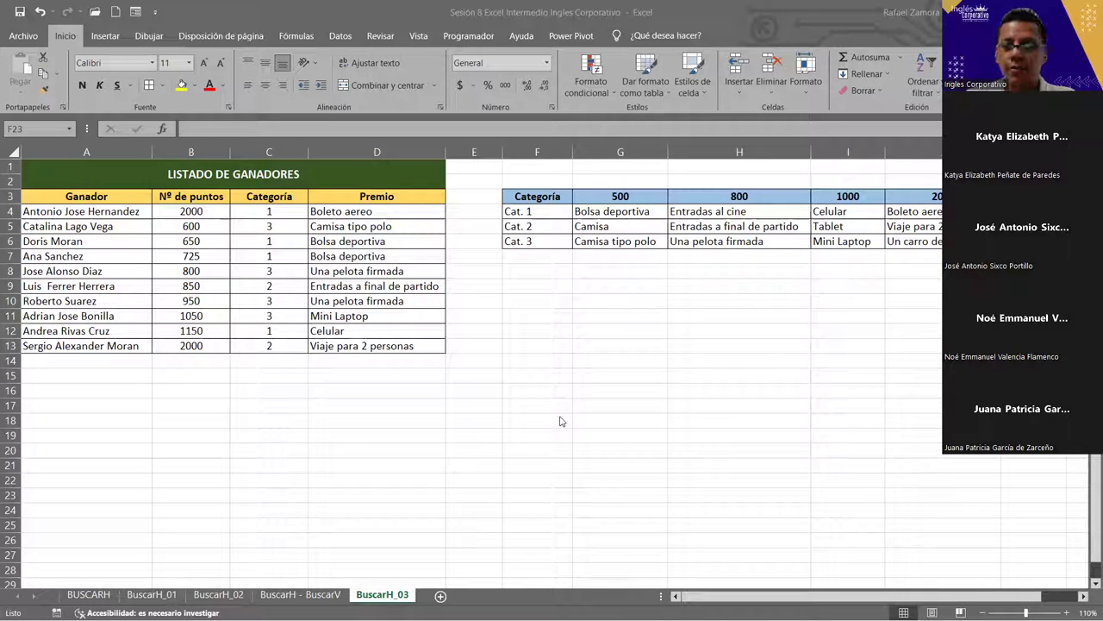
{"action": "key", "text": "alt+Tab"}
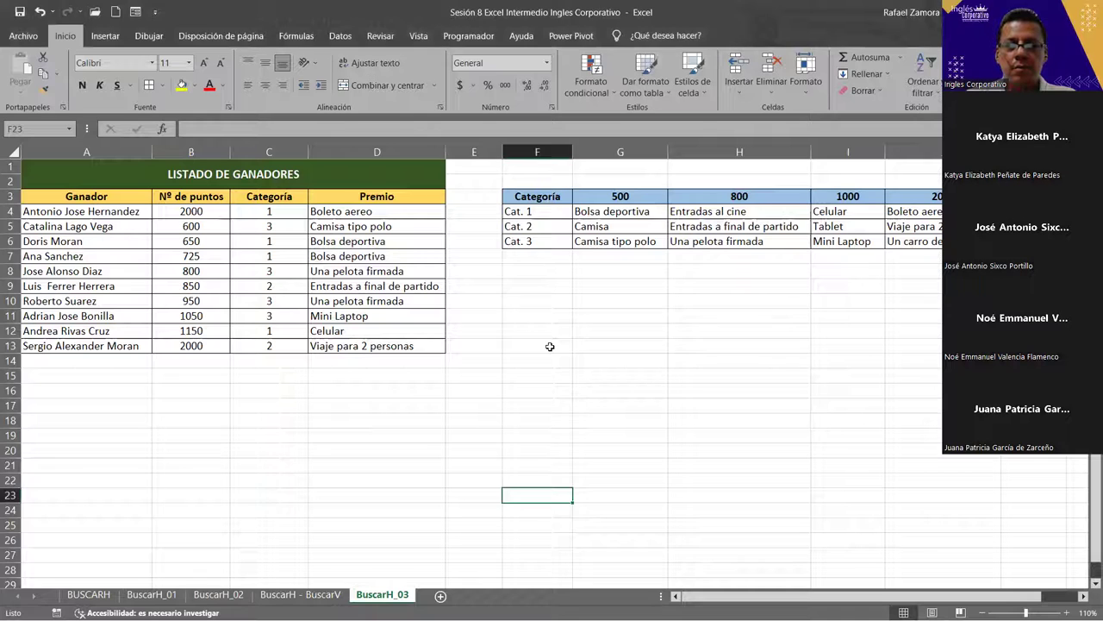
{"action": "key", "text": "alt+Tab"}
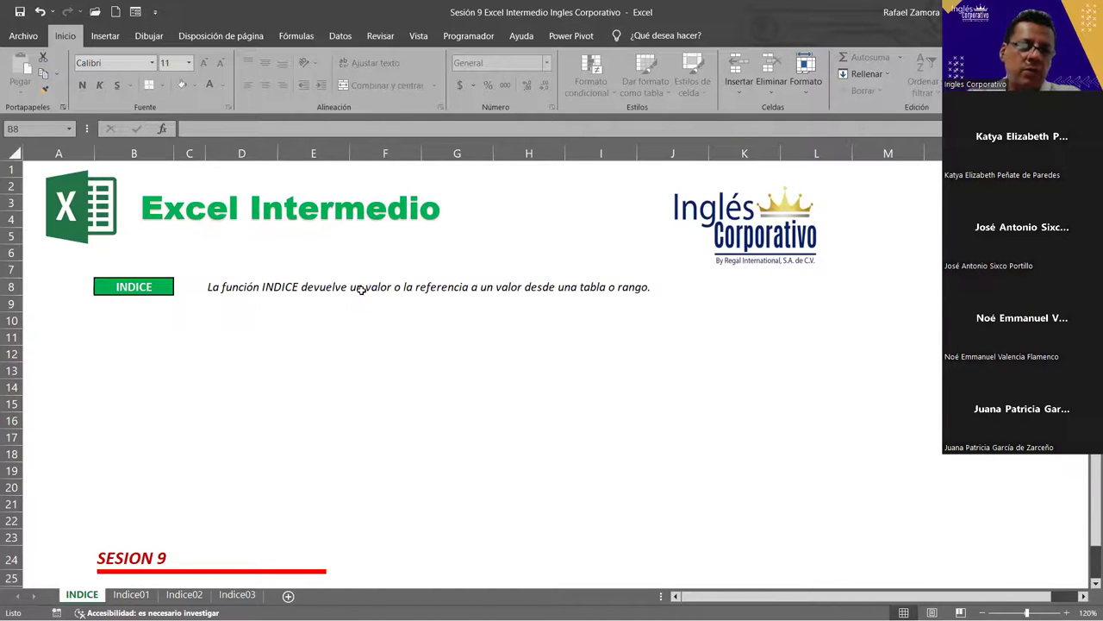
Go to the Indice01 sheet and review its INDICE syntax notes and grade table.
{"action": "left_click", "coordinate": [129, 599]}
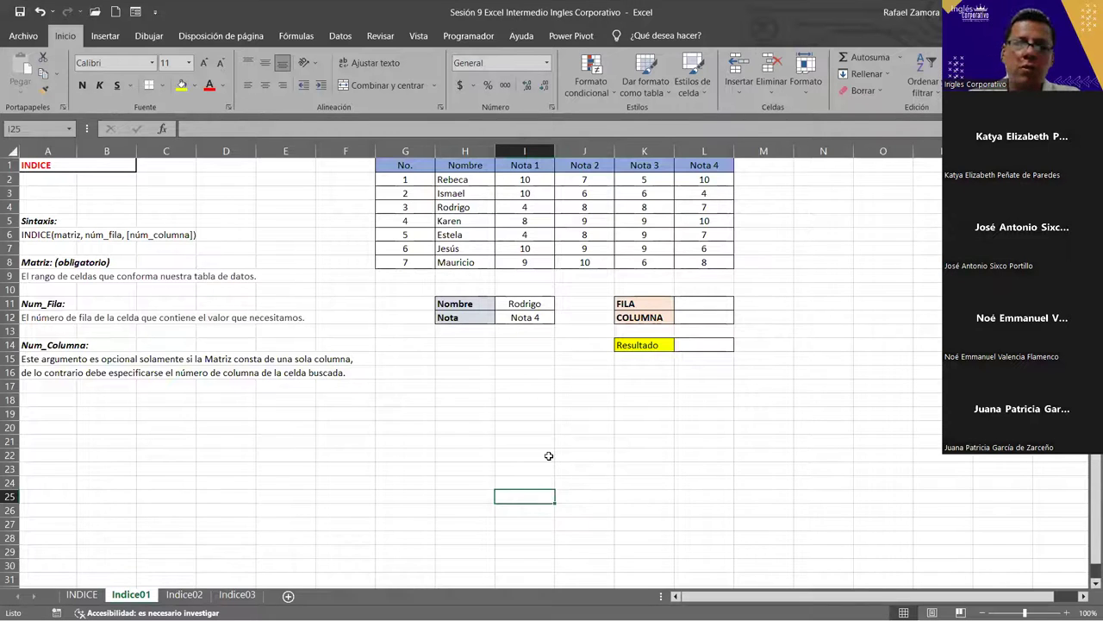
{"action": "left_click", "coordinate": [548, 455]}
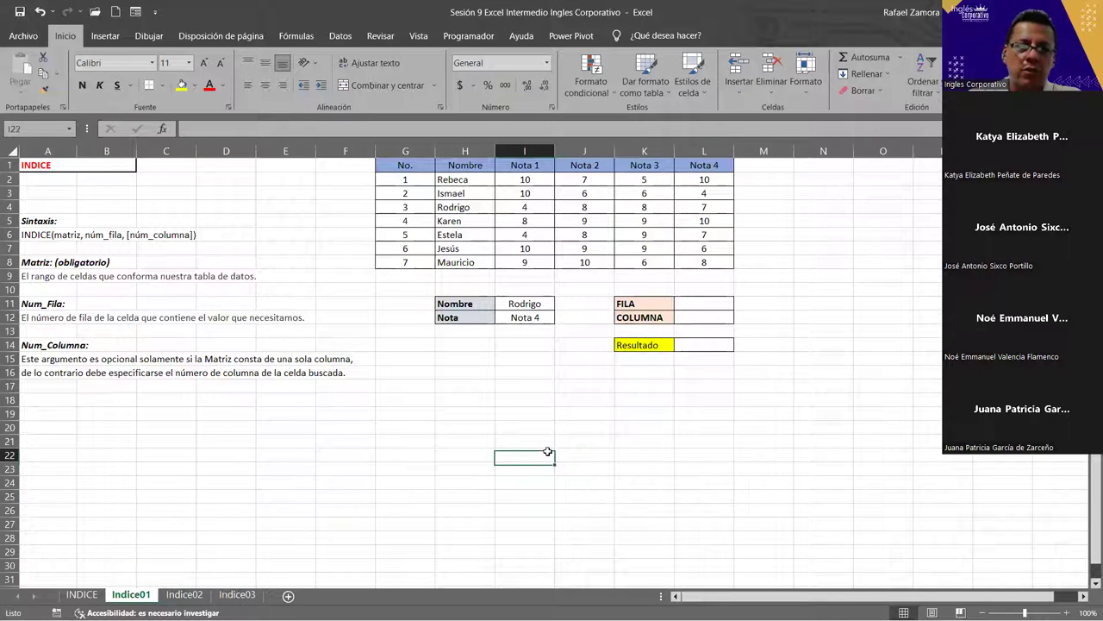
{"action": "left_click", "coordinate": [680, 475]}
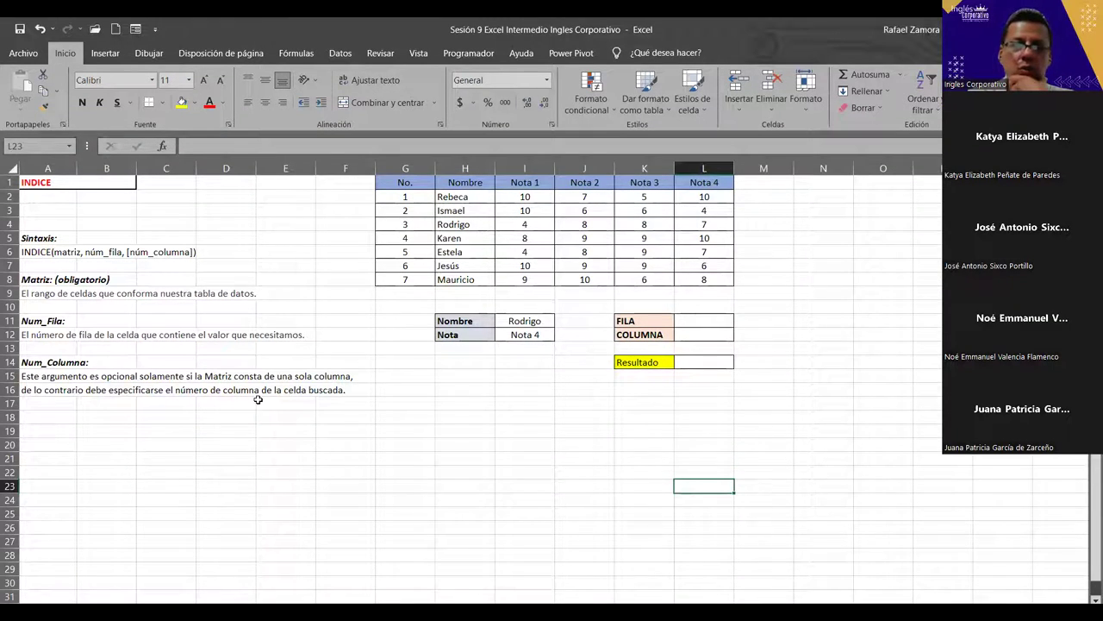
{"action": "left_click", "coordinate": [258, 401]}
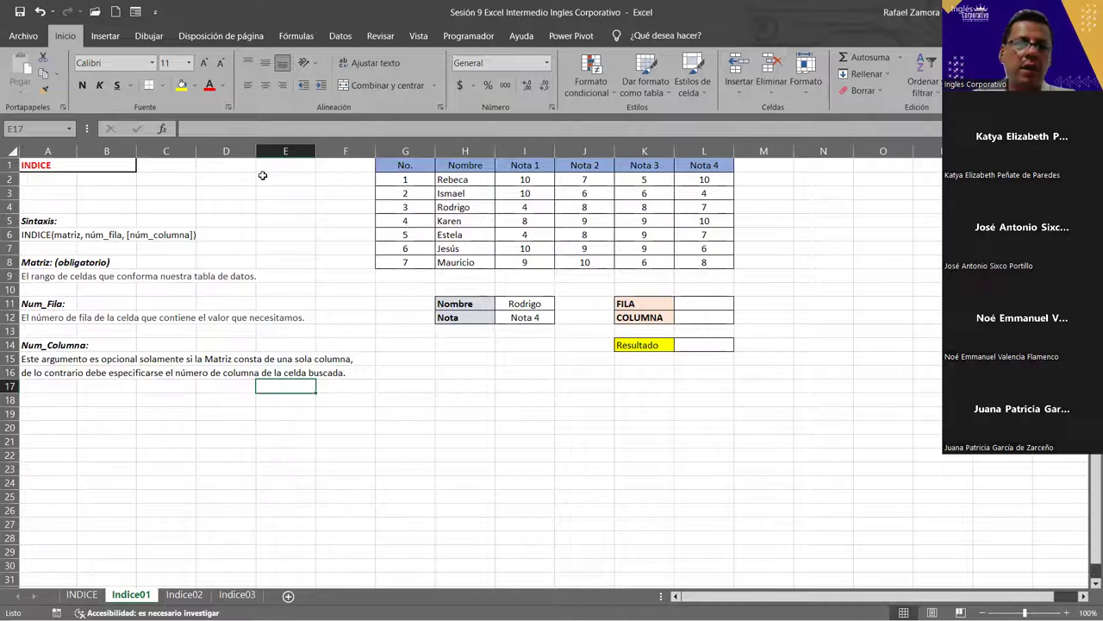
{"action": "scroll", "coordinate": [264, 178], "scroll_direction": "down", "scroll_amount": 1}
{"action": "scroll", "coordinate": [310, 318], "scroll_direction": "up", "scroll_amount": 1}
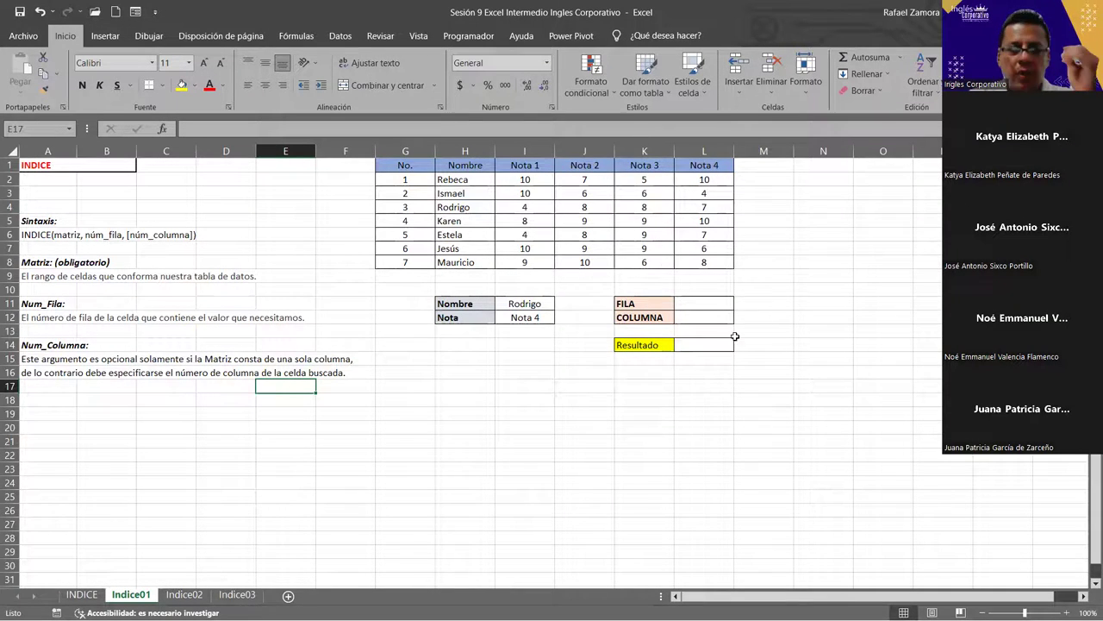
Bring the student grade table fully into view and point out grades inside it.
{"action": "scroll", "coordinate": [825, 283], "scroll_direction": "up", "scroll_amount": 1, "text": "ctrl"}
{"action": "scroll", "coordinate": [823, 293], "scroll_direction": "up", "scroll_amount": 1, "text": "ctrl"}
{"action": "scroll", "coordinate": [819, 316], "scroll_direction": "up", "scroll_amount": 1, "text": "ctrl"}
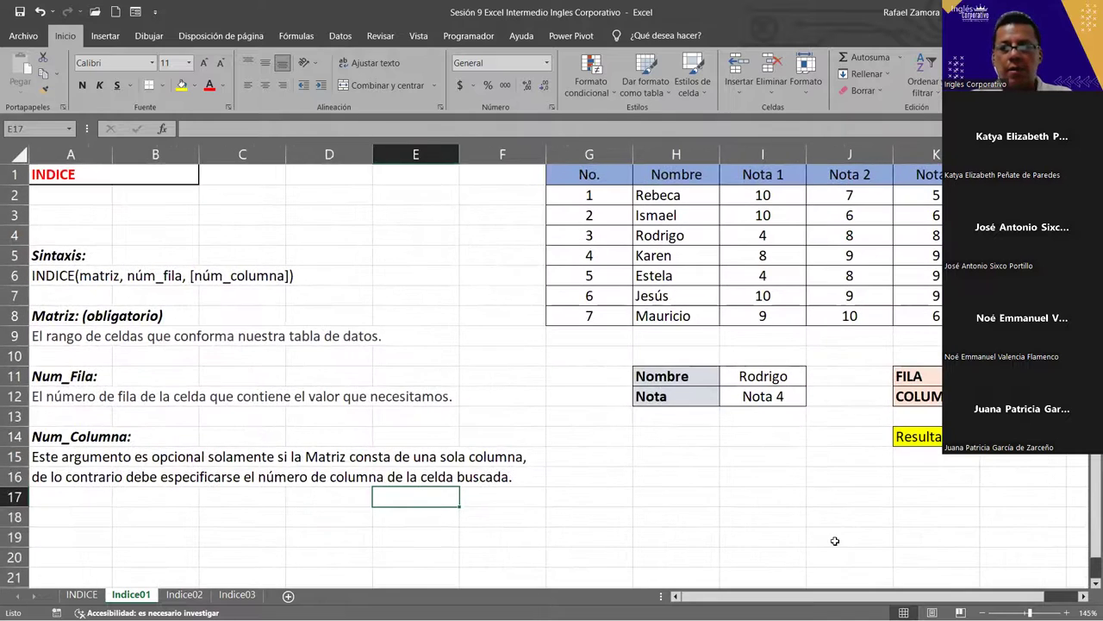
{"action": "left_click", "coordinate": [1082, 595]}
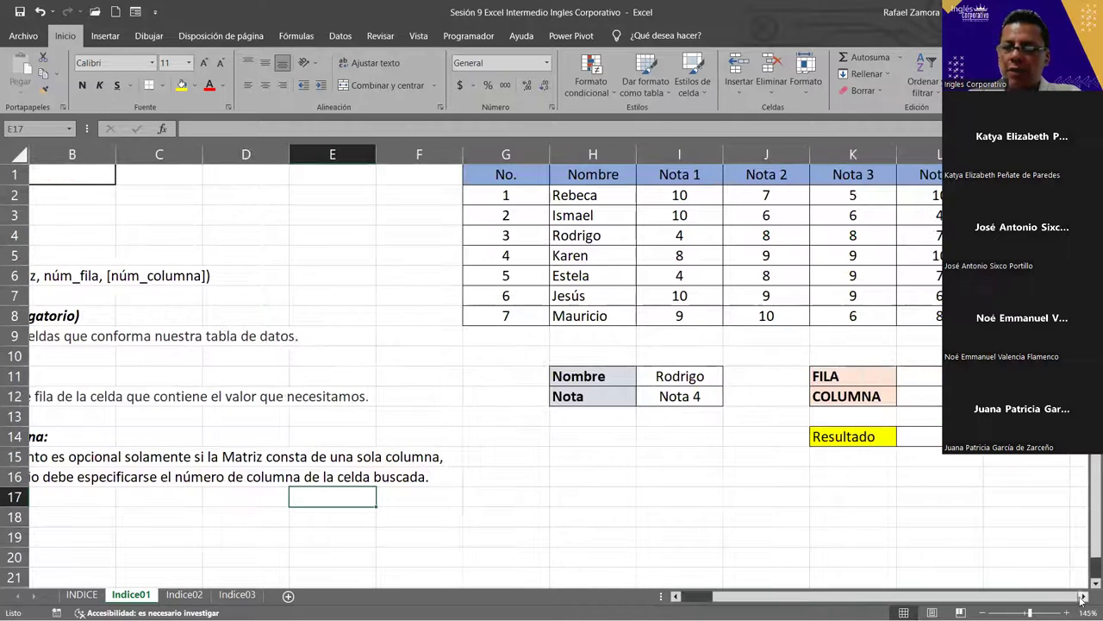
{"action": "left_click", "coordinate": [1082, 596]}
{"action": "left_click", "coordinate": [1083, 596]}
{"action": "left_click", "coordinate": [1083, 596]}
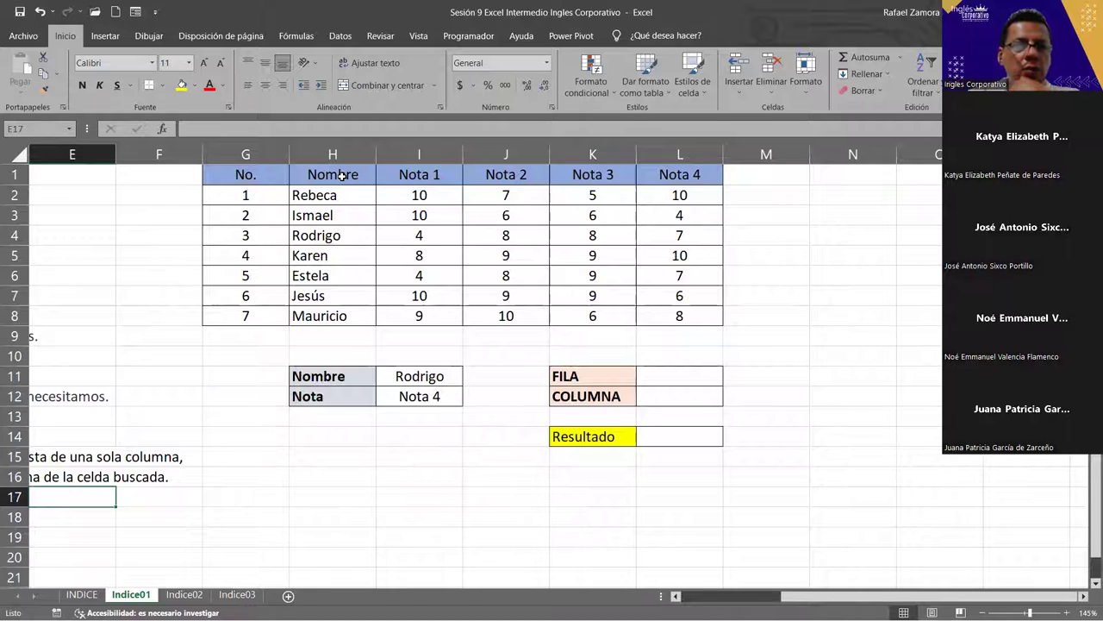
{"action": "left_click", "coordinate": [578, 258]}
{"action": "left_click", "coordinate": [401, 277]}
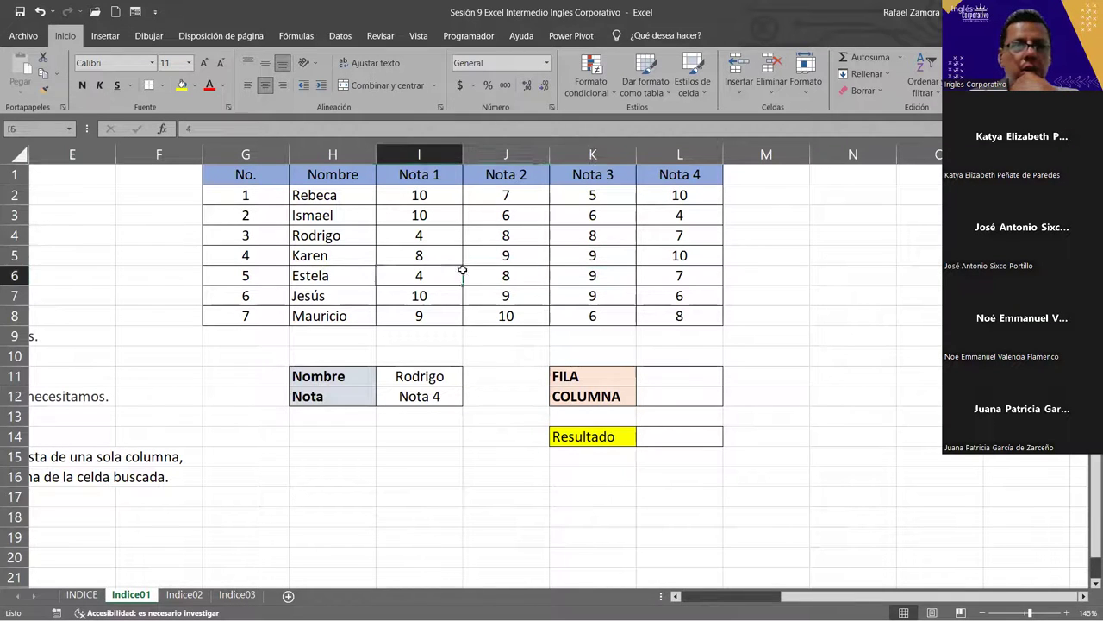
{"action": "left_click", "coordinate": [805, 259]}
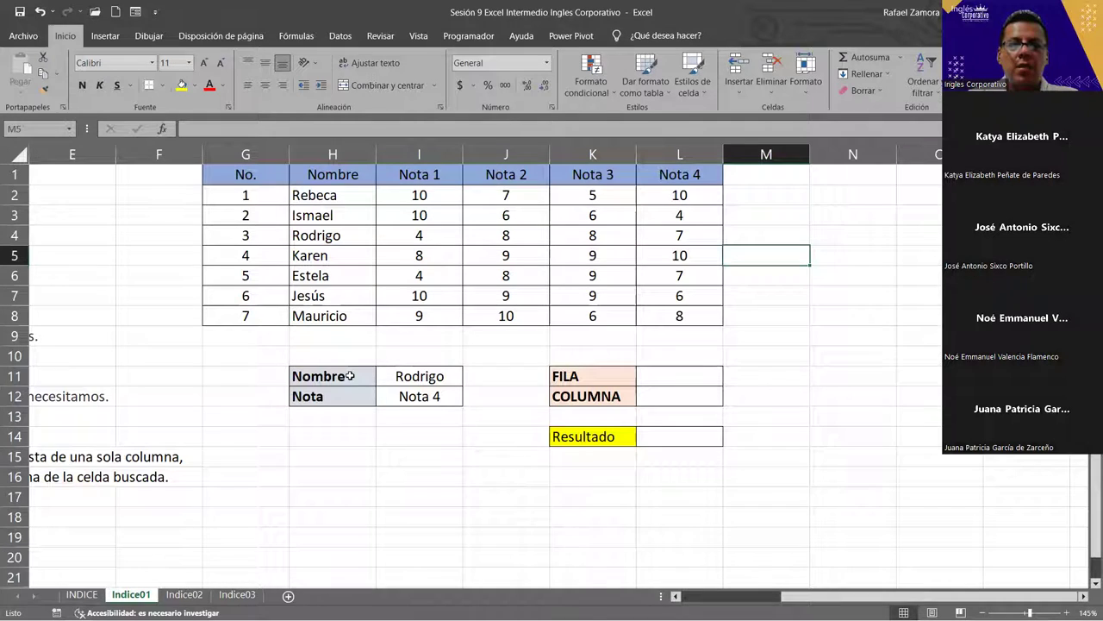
Point out the student name, Nota 4 and FILA/COLUMNA cells, then select grades I2:L8.
{"action": "left_click", "coordinate": [437, 378]}
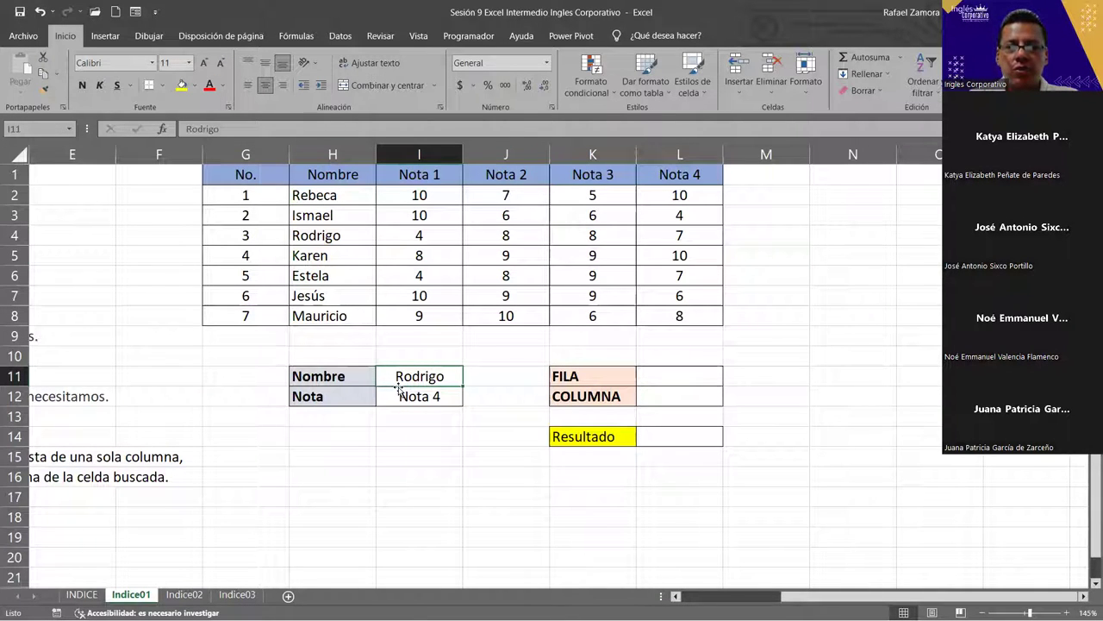
{"action": "left_click", "coordinate": [655, 375]}
{"action": "left_click", "coordinate": [700, 395]}
{"action": "left_click", "coordinate": [671, 374]}
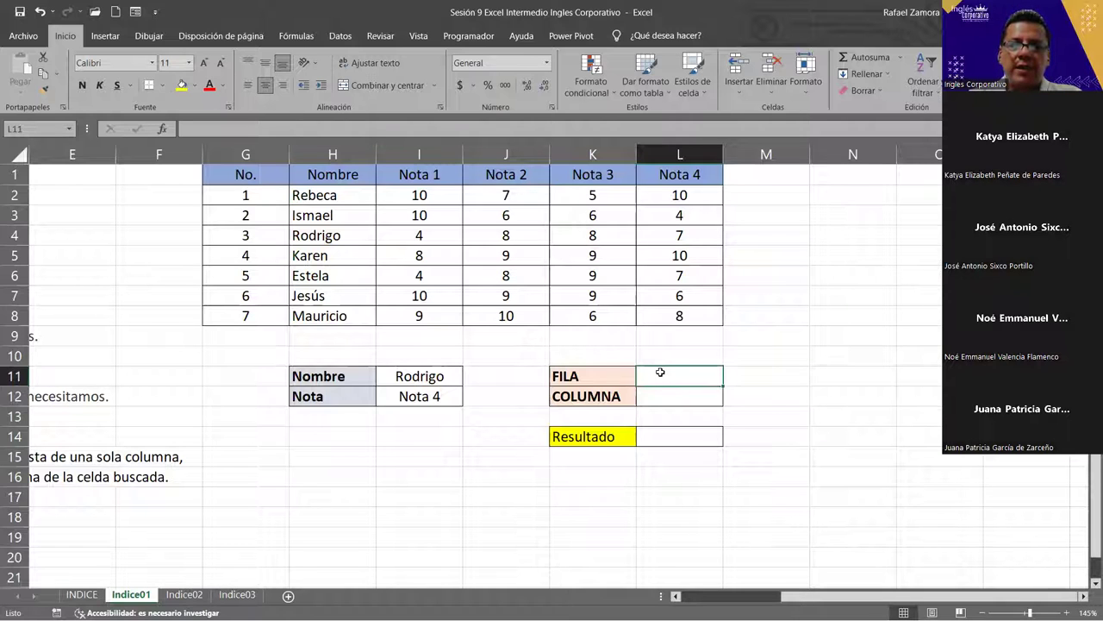
{"action": "left_click", "coordinate": [434, 399]}
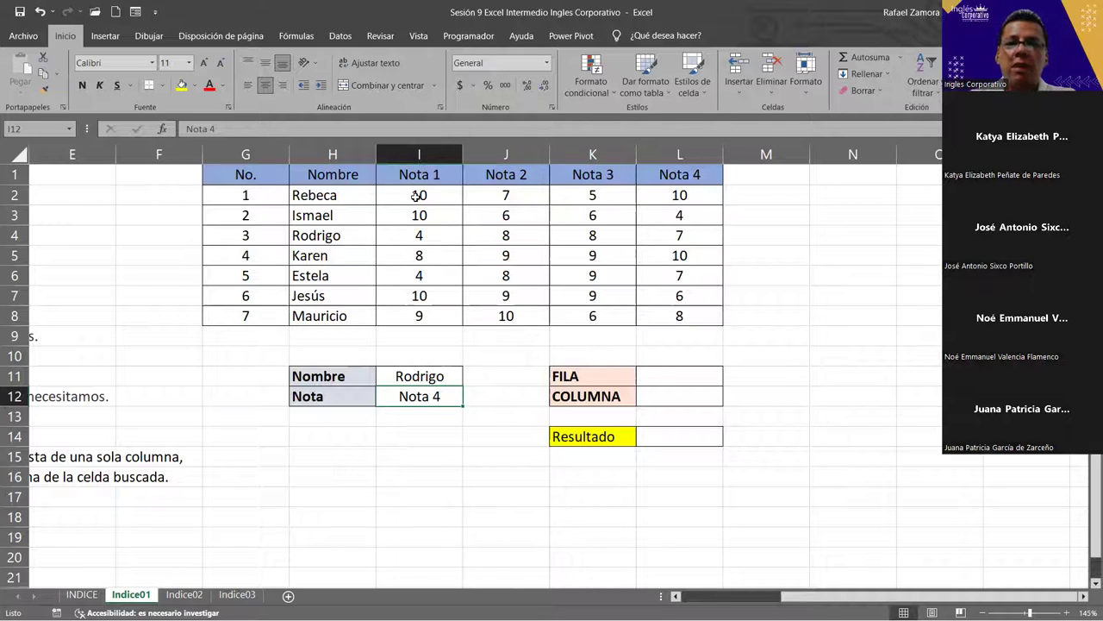
{"action": "left_click_drag", "start_coordinate": [417, 195], "coordinate": [668, 314]}
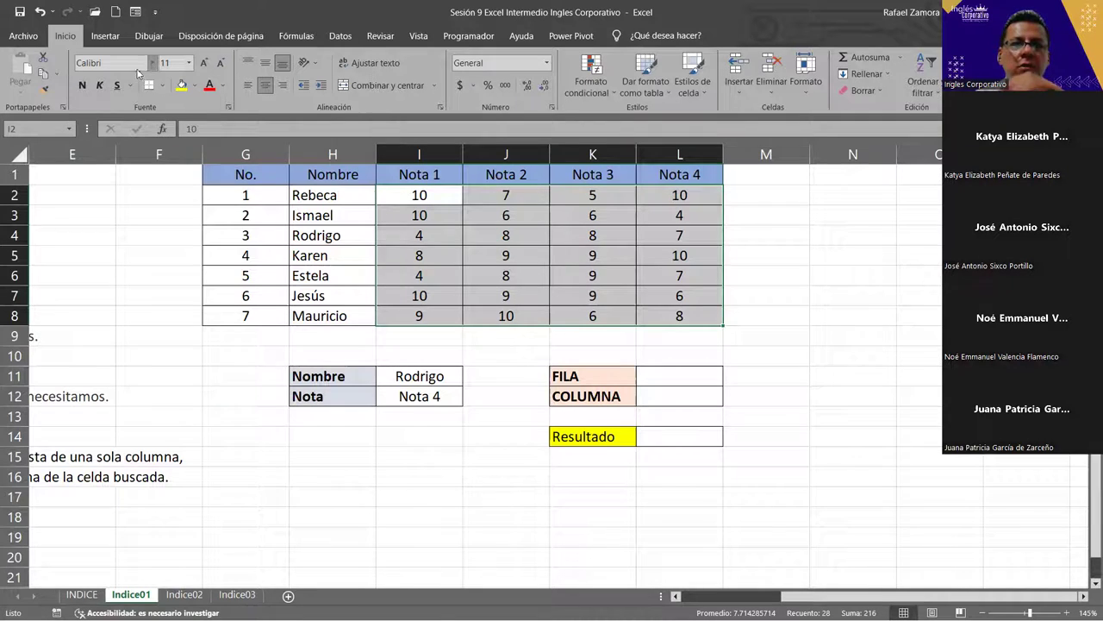
Fill the grade cells I2:L8 green.
{"action": "left_click", "coordinate": [180, 85]}
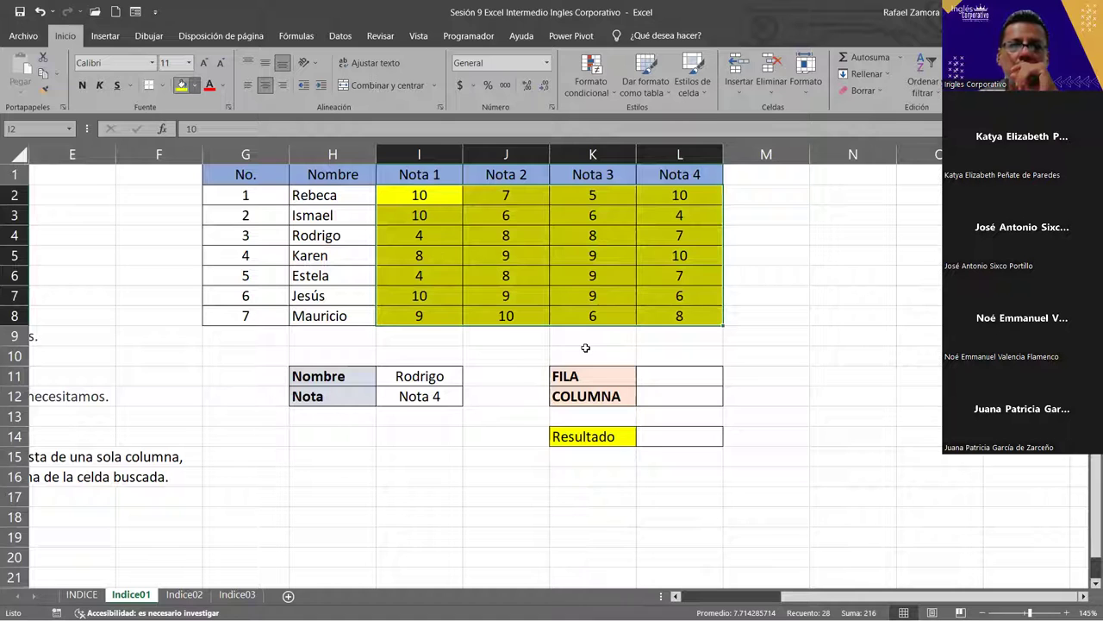
{"action": "left_click", "coordinate": [195, 85]}
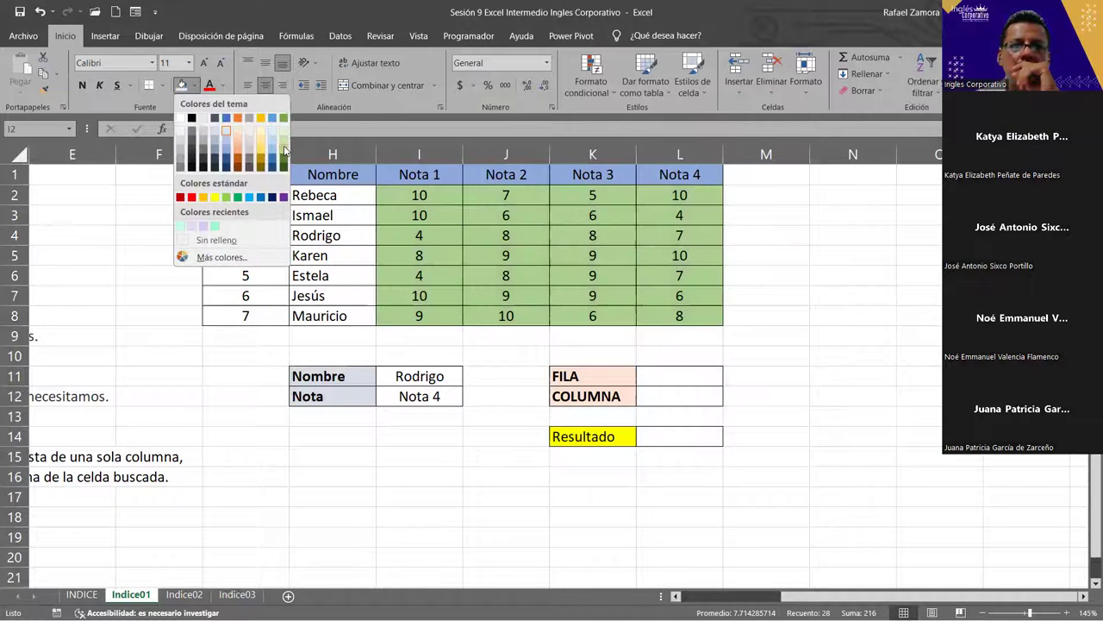
{"action": "left_click", "coordinate": [284, 150]}
Enter FILA 3 in L11 and COLUMNA 4 in L12.
{"action": "left_click", "coordinate": [666, 377]}
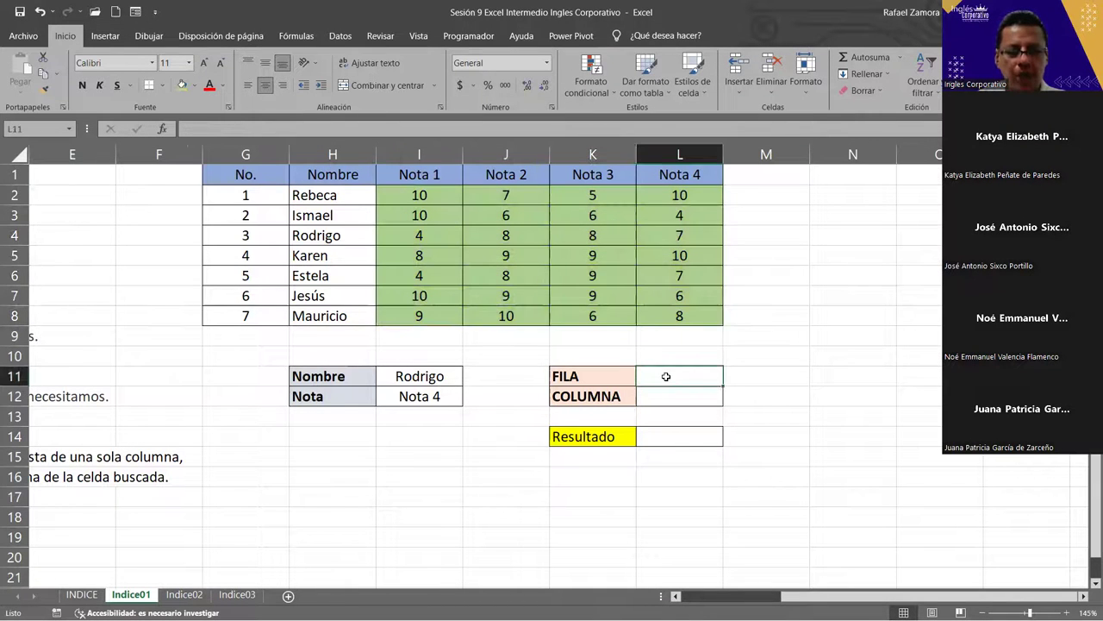
{"action": "type", "text": "3"}
{"action": "left_click", "coordinate": [693, 397]}
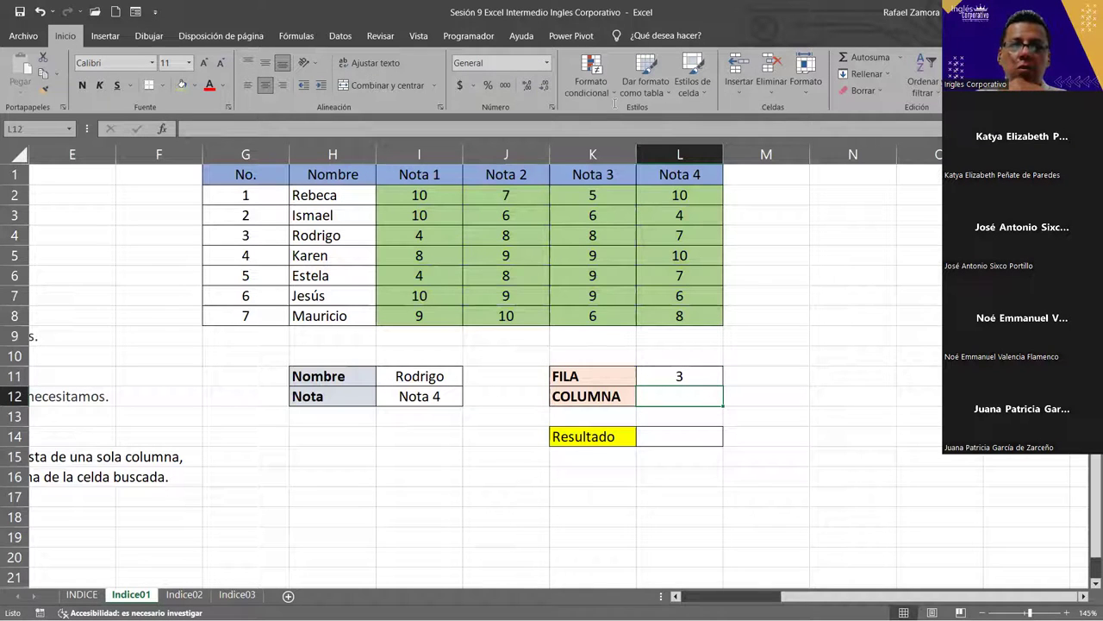
{"action": "left_click", "coordinate": [308, 194]}
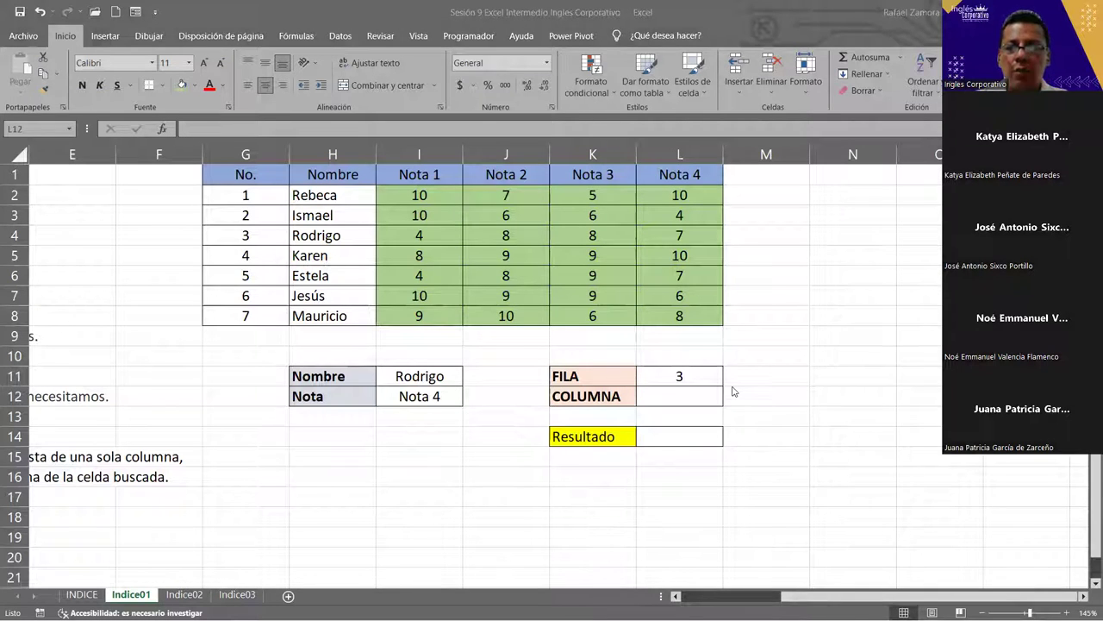
{"action": "left_click", "coordinate": [696, 390]}
{"action": "type", "text": "4"}
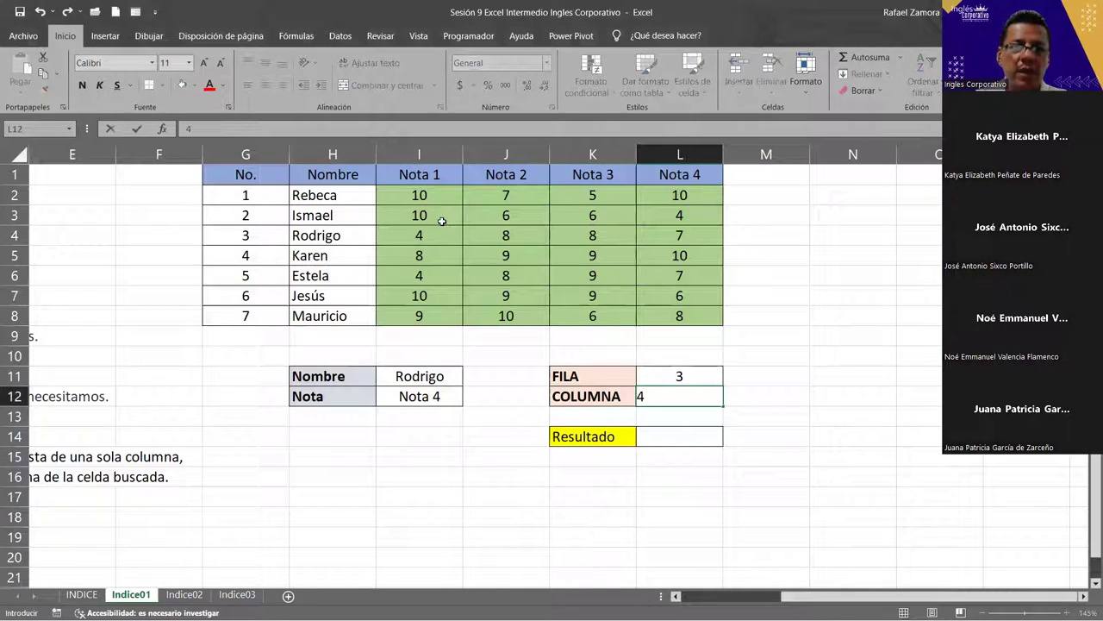
{"action": "left_click", "coordinate": [824, 308]}
Enter =INDICE(I2:L8,L11,L12) in the Resultado cell L14.
{"action": "left_click", "coordinate": [684, 436]}
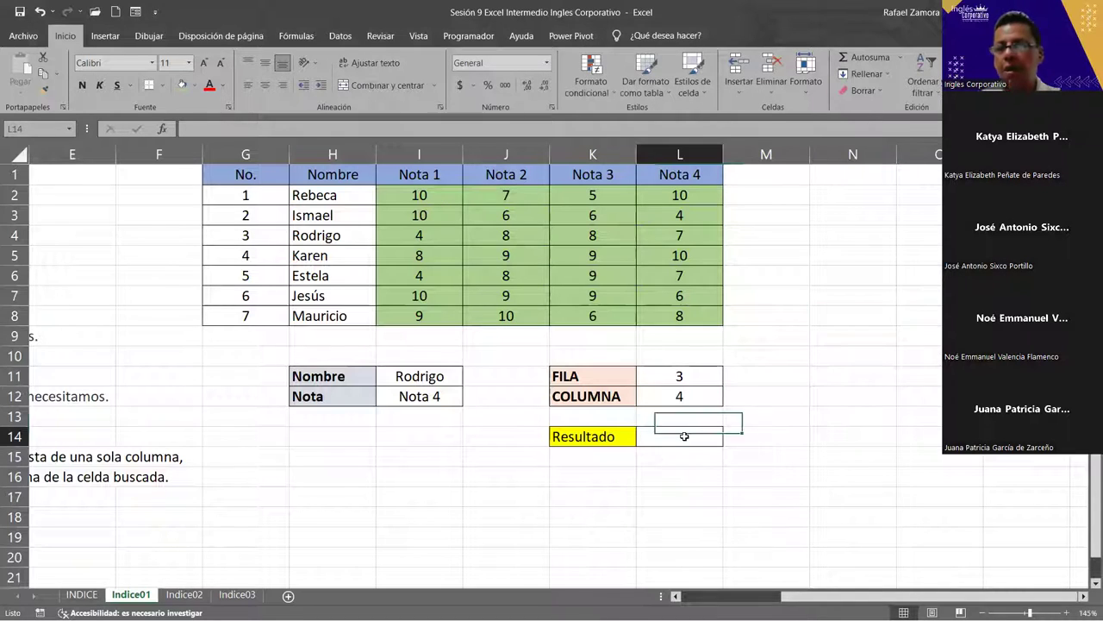
{"action": "type", "text": "="}
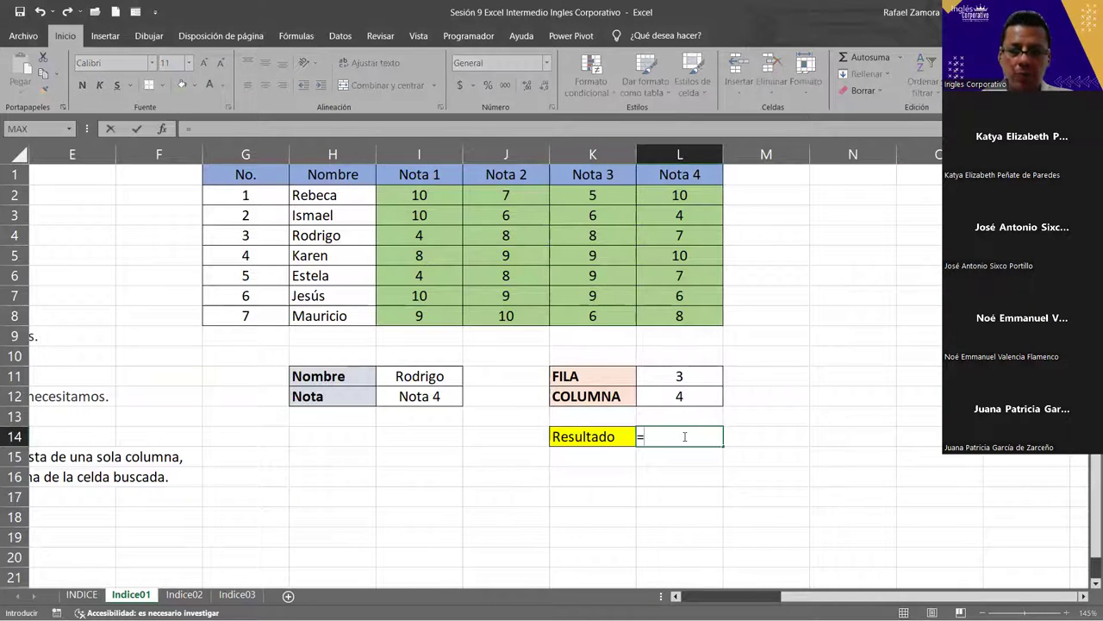
{"action": "type", "text": "indi"}
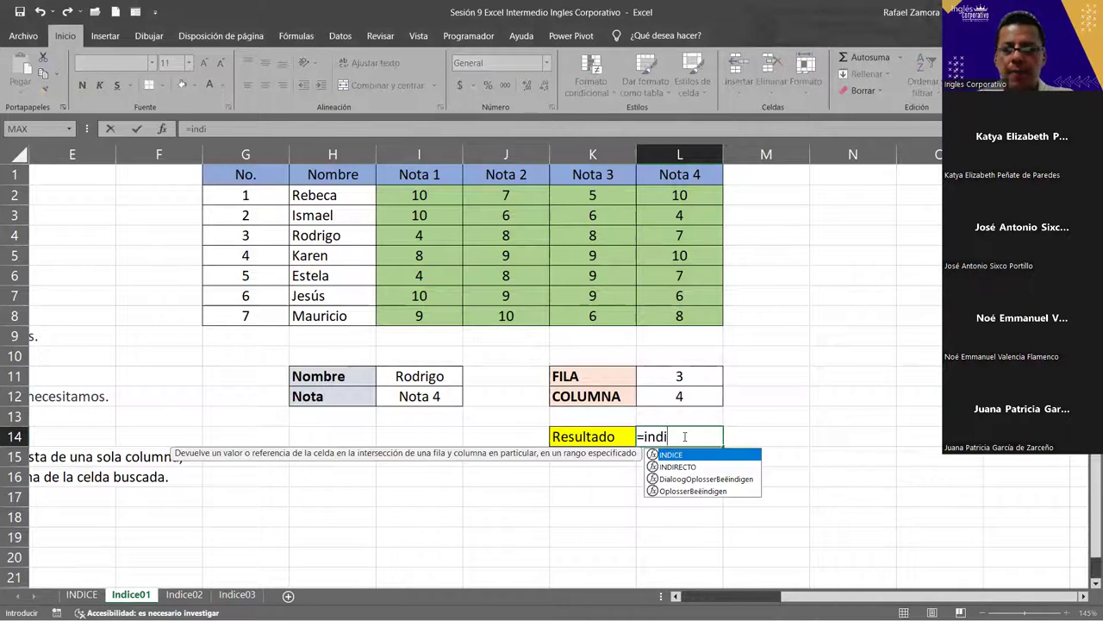
{"action": "key", "text": "Tab"}
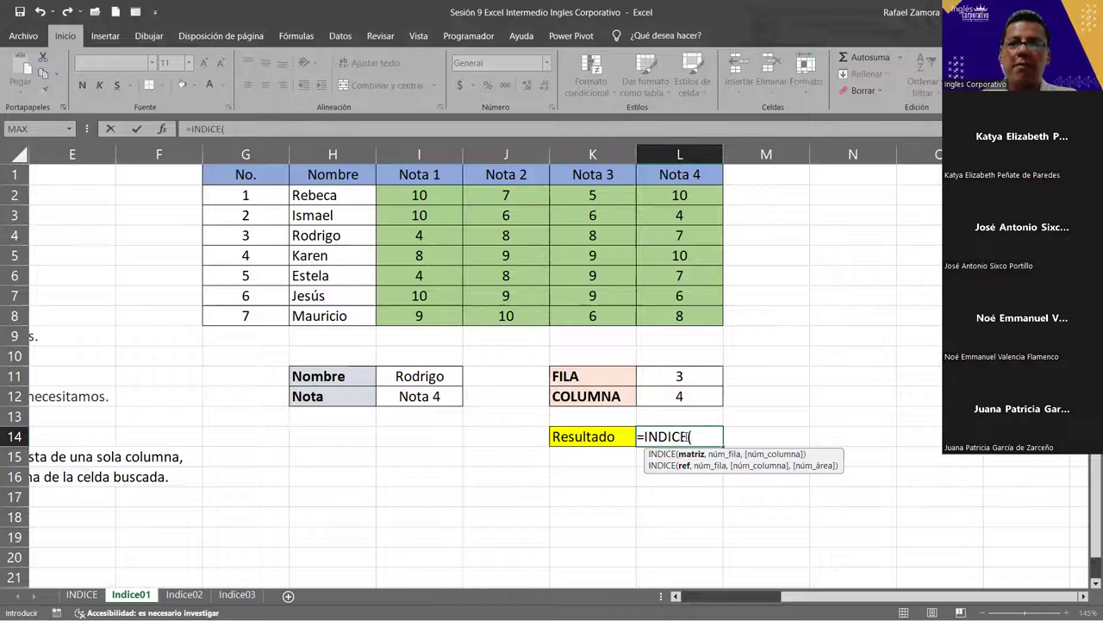
{"action": "left_click", "coordinate": [389, 195]}
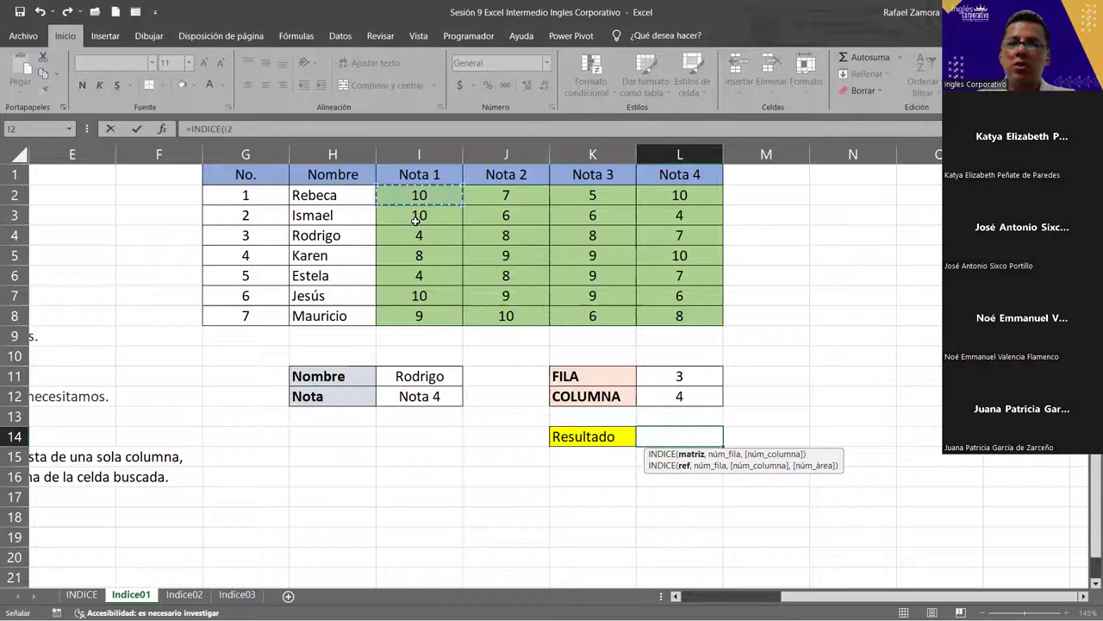
{"action": "left_click", "coordinate": [678, 319], "text": "shift"}
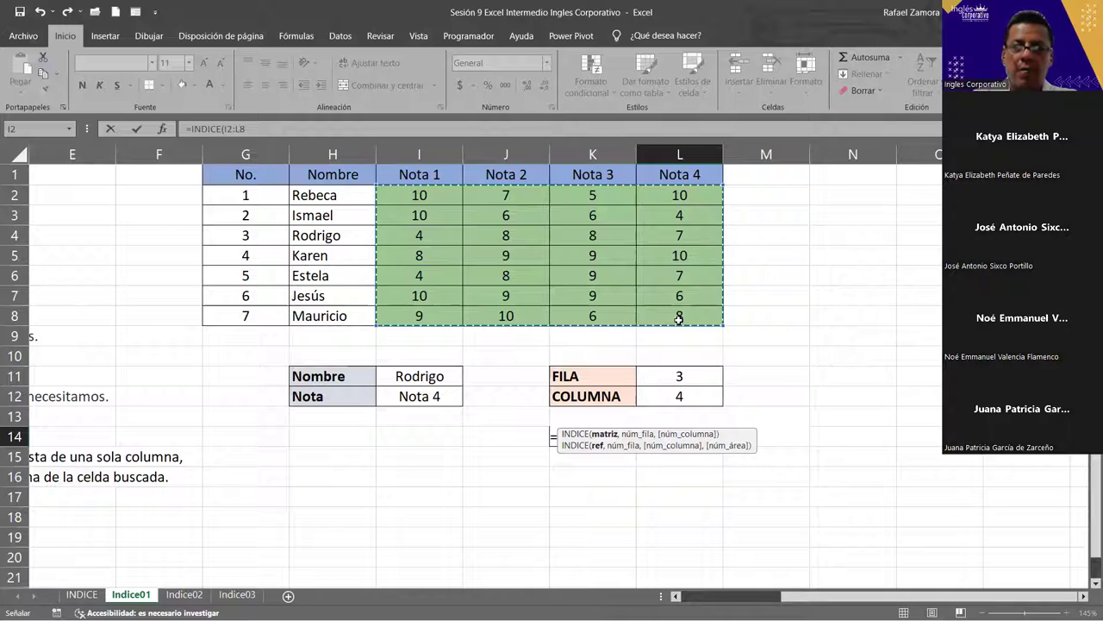
{"action": "type", "text": ","}
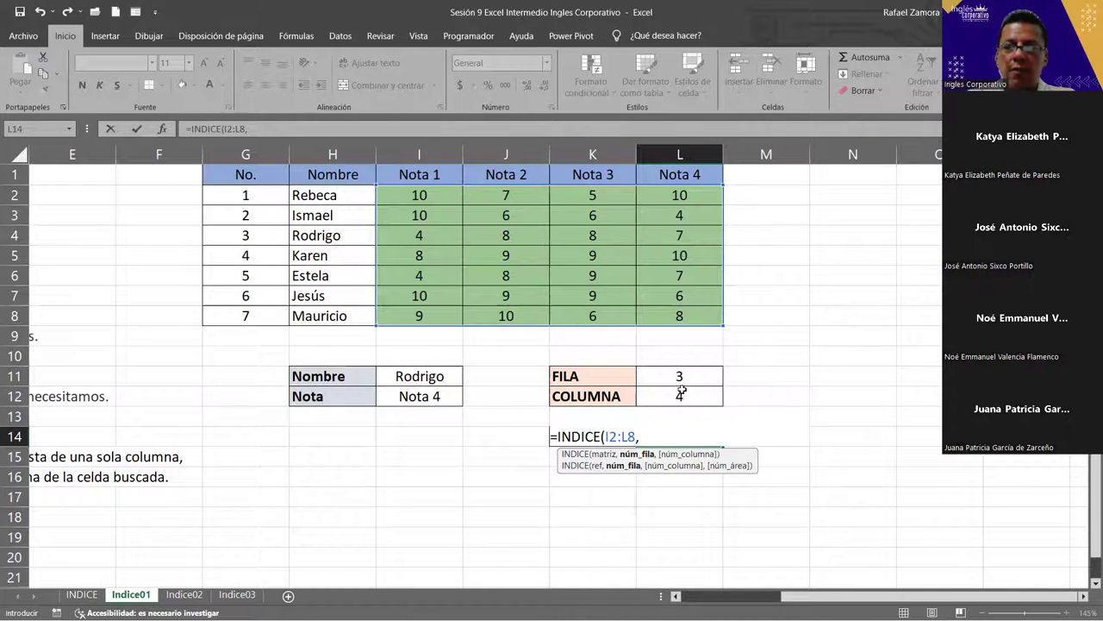
{"action": "left_click", "coordinate": [677, 376]}
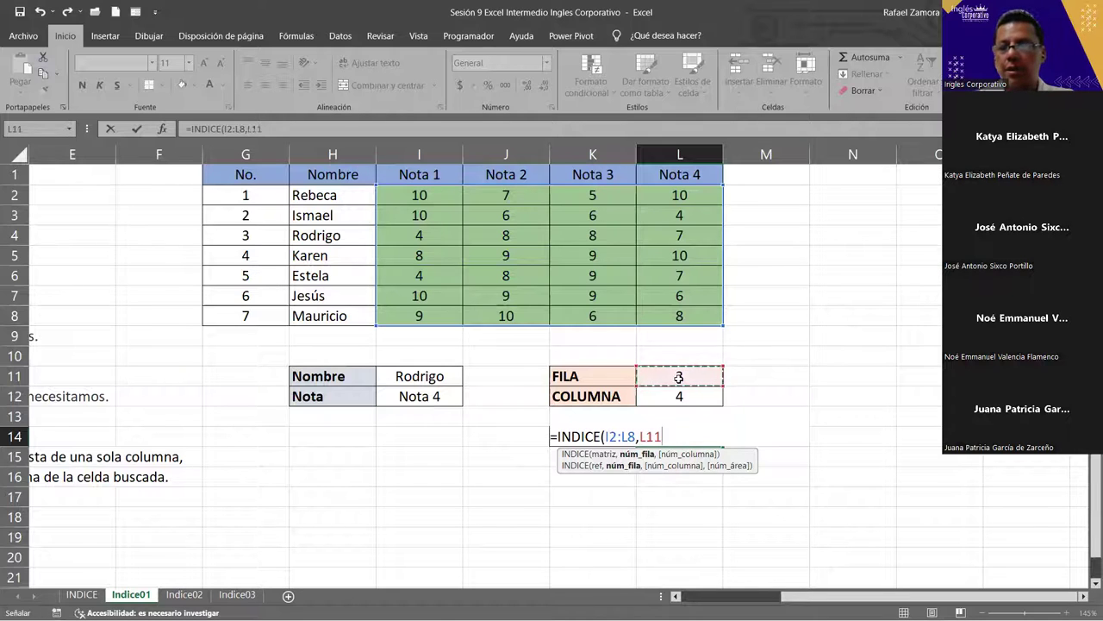
{"action": "type", "text": ","}
{"action": "left_click", "coordinate": [702, 395]}
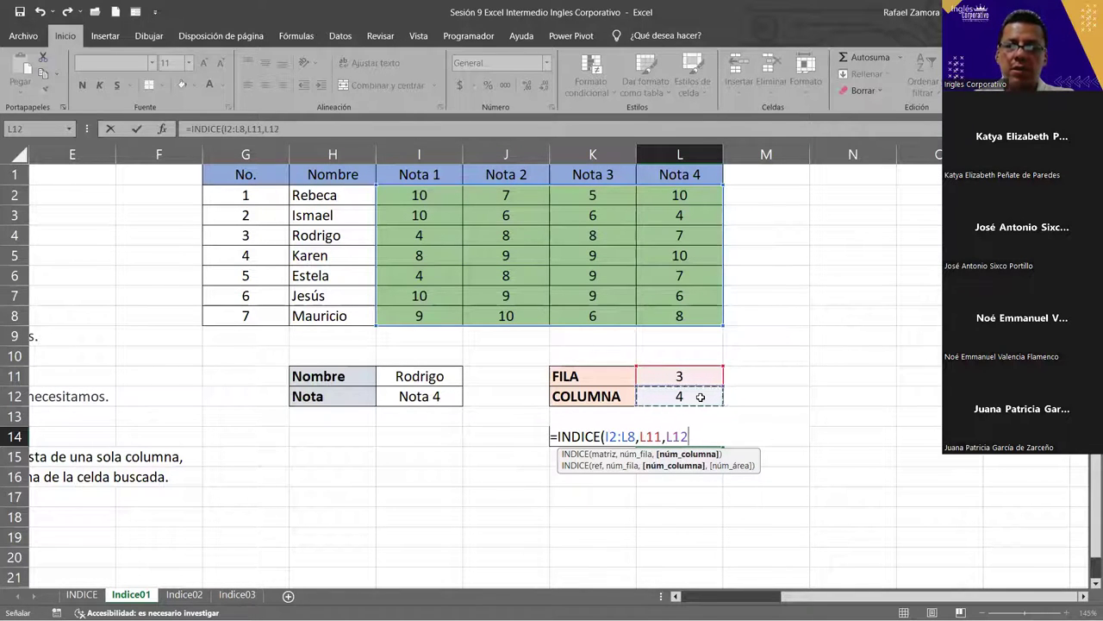
{"action": "type", "text": ")"}
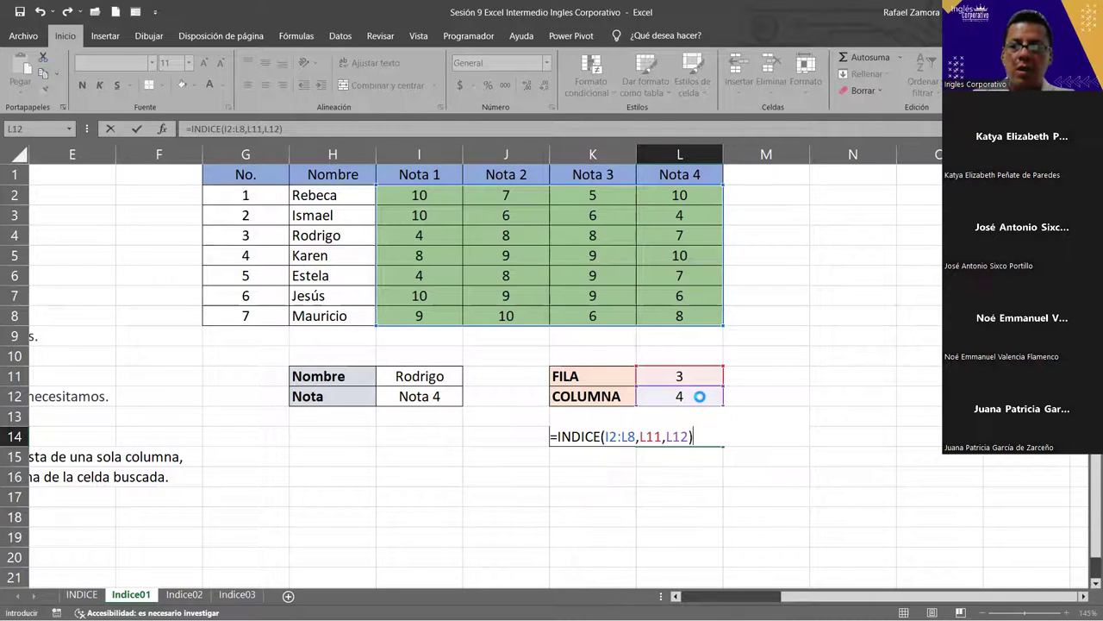
{"action": "key", "text": "Return"}
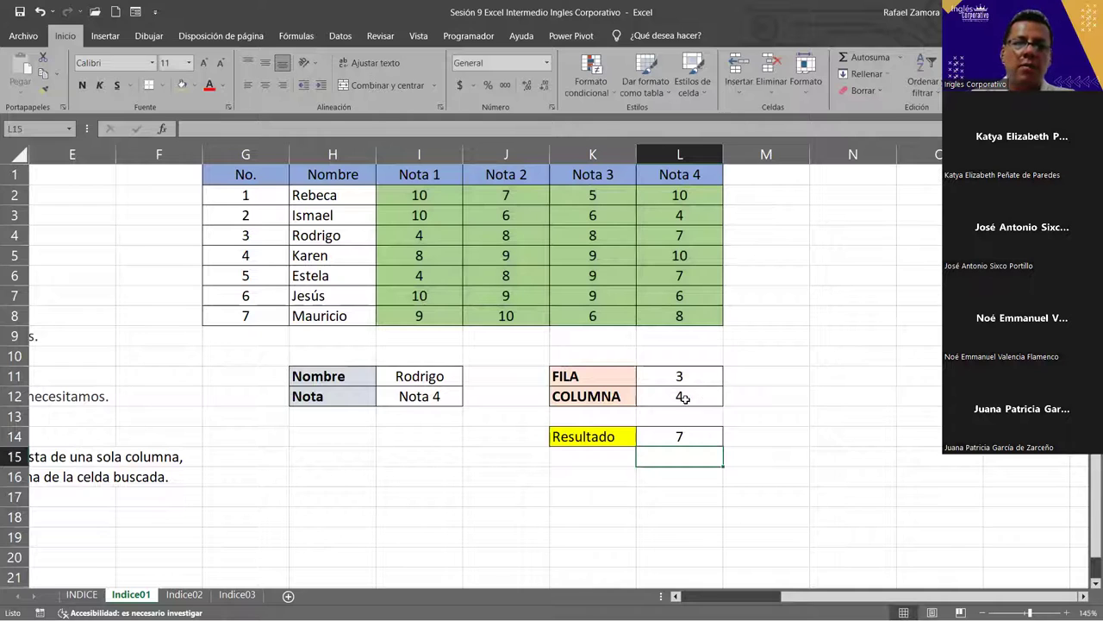
Replace the Nombre in I11 with the first student's name and set FILA in L11 to 1.
{"action": "left_click_drag", "start_coordinate": [303, 237], "coordinate": [717, 224]}
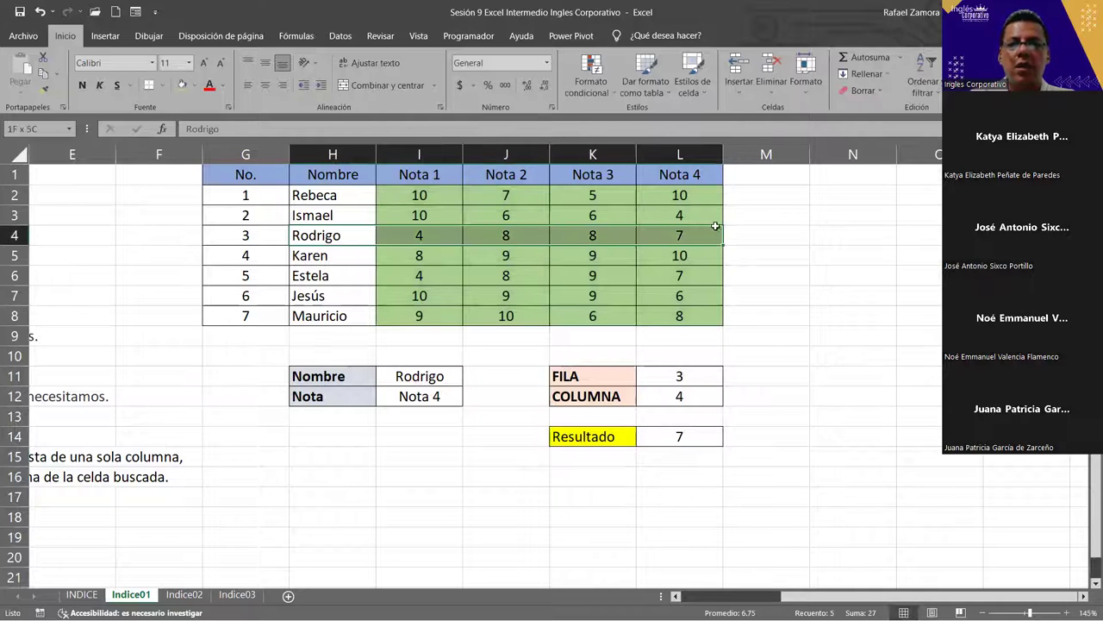
{"action": "left_click", "coordinate": [694, 234]}
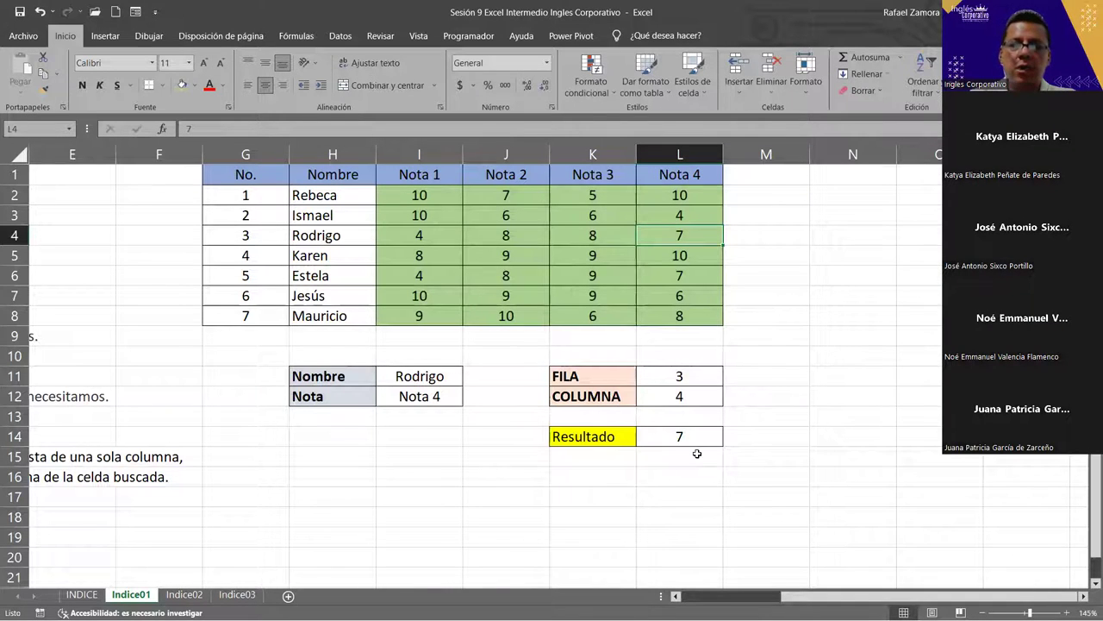
{"action": "left_click_drag", "start_coordinate": [431, 378], "coordinate": [427, 399]}
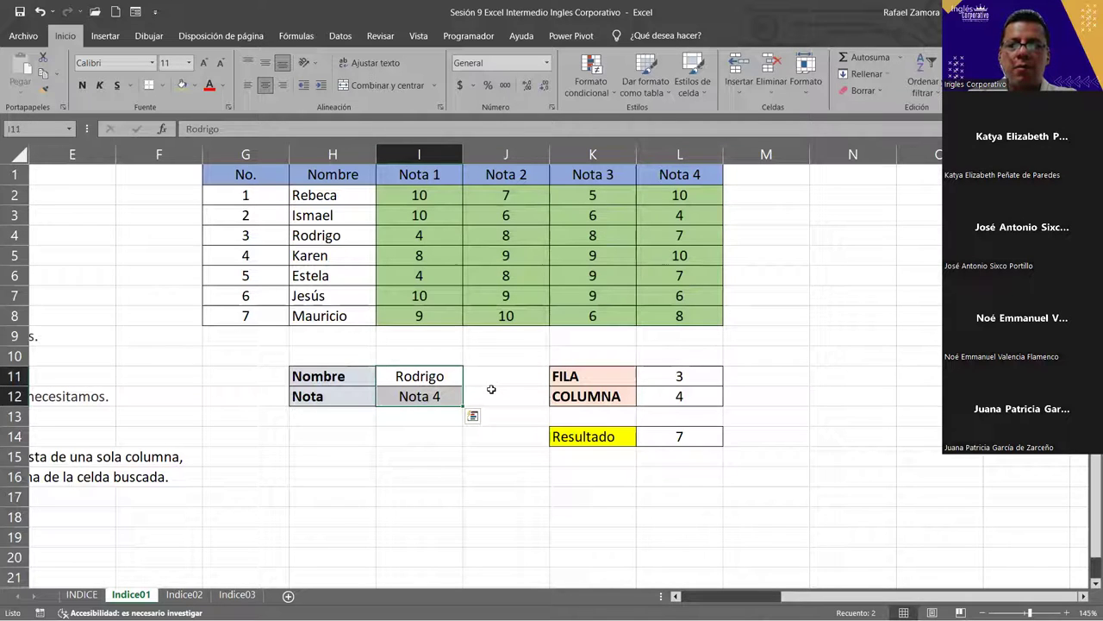
{"action": "left_click", "coordinate": [453, 378]}
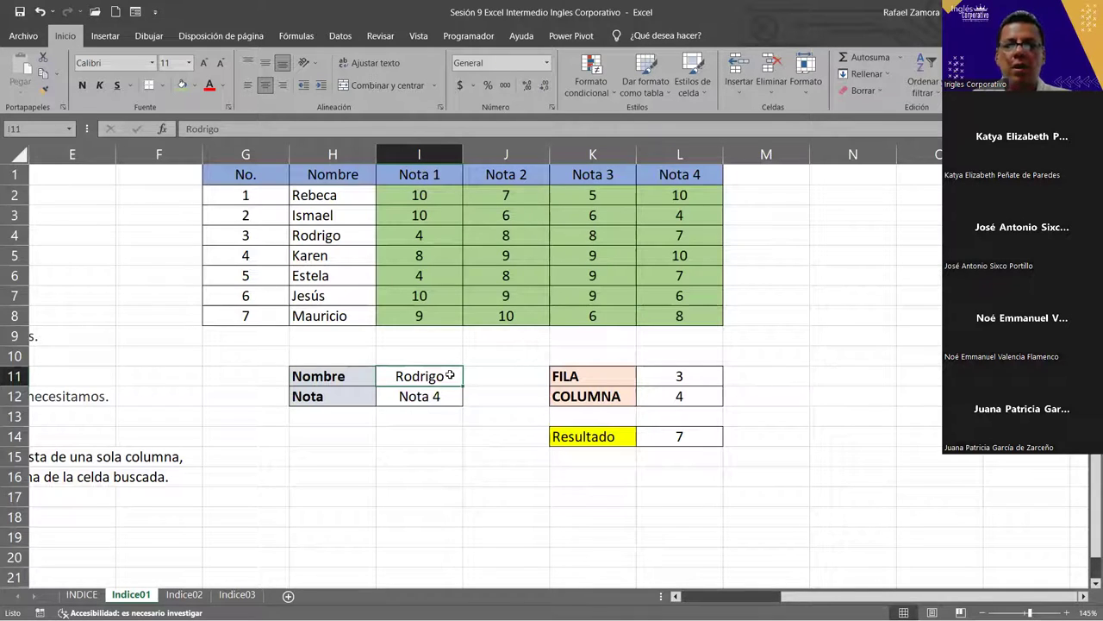
{"action": "type", "text": "Rebeca"}
{"action": "key", "text": "Return"}
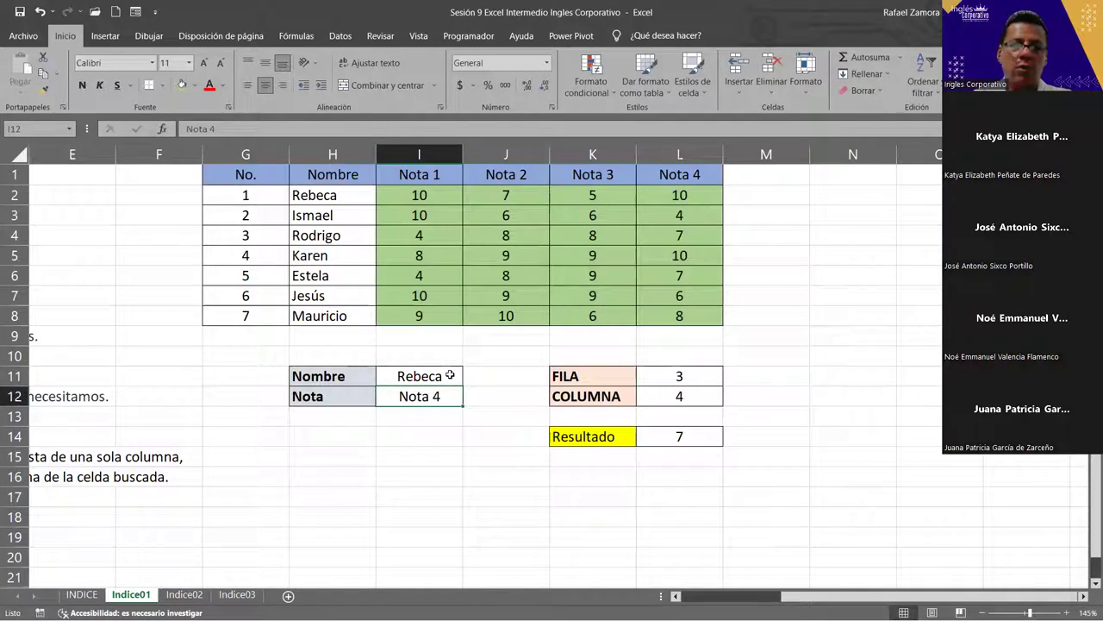
{"action": "left_click", "coordinate": [450, 375]}
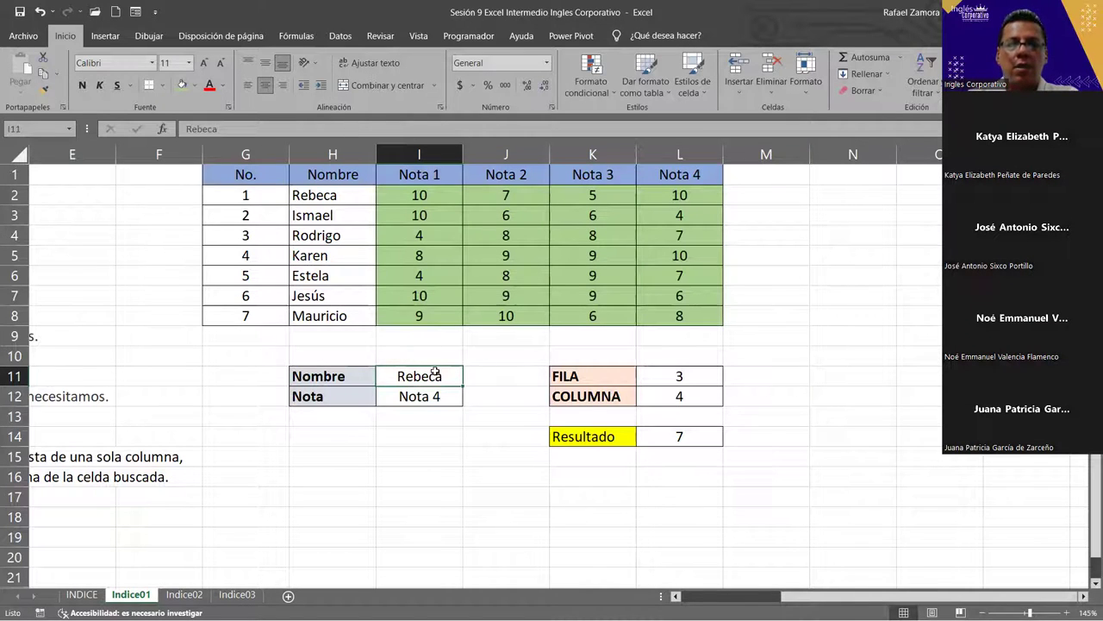
{"action": "left_click", "coordinate": [690, 374]}
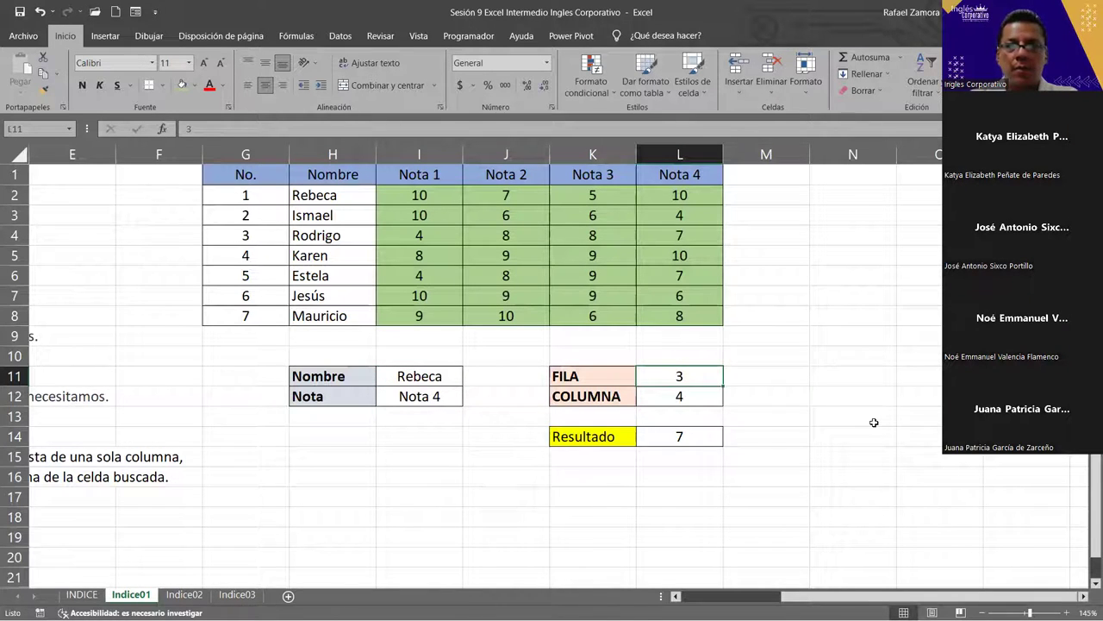
{"action": "type", "text": "1"}
{"action": "key", "text": "Return"}
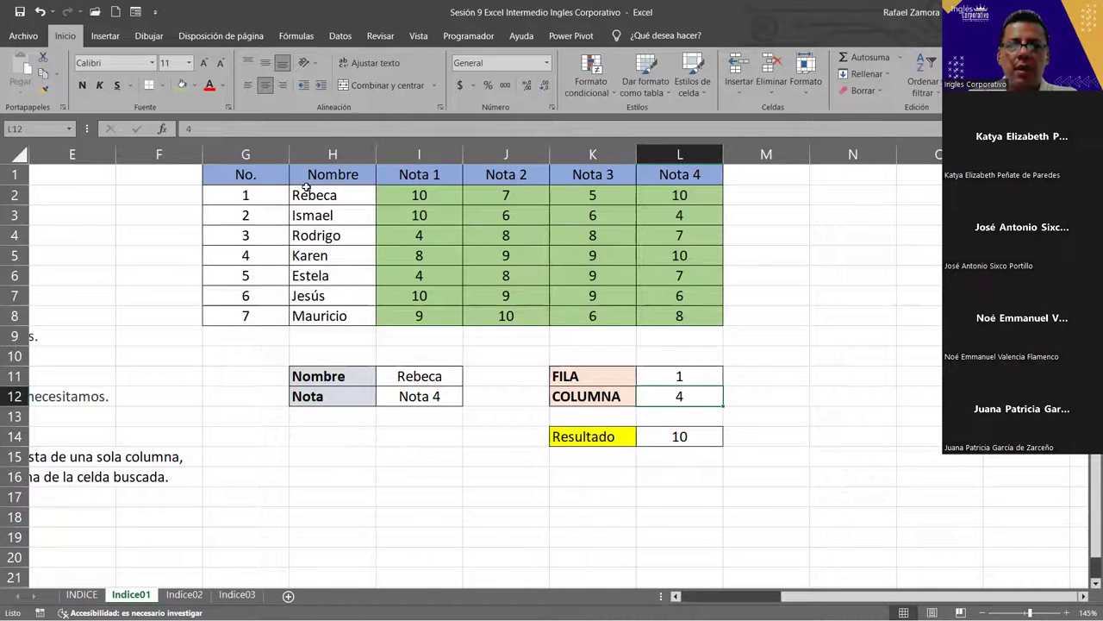
Change I12 to Nota 2, set COLUMNA in L12 to 2, and check L14 returns 7.
{"action": "mouse_move", "coordinate": [312, 193]}
{"action": "left_mouse_down"}
{"action": "mouse_move", "coordinate": [720, 216]}
{"action": "mouse_move", "coordinate": [707, 203]}
{"action": "left_mouse_up"}
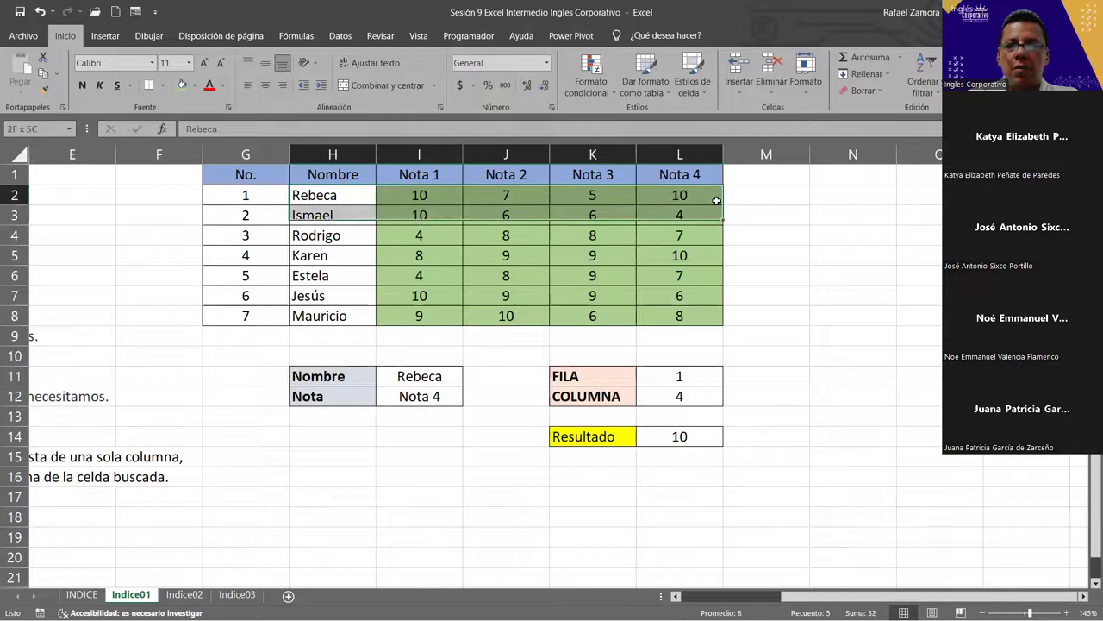
{"action": "left_click", "coordinate": [689, 194]}
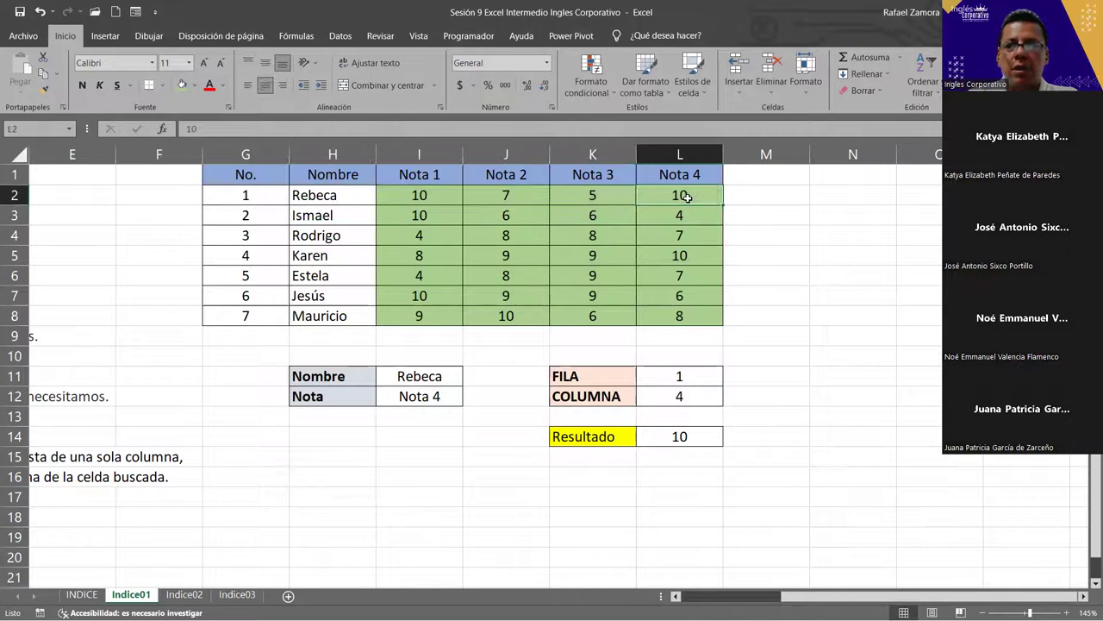
{"action": "double_click", "coordinate": [444, 398]}
{"action": "double_click", "coordinate": [414, 395]}
{"action": "type", "text": "2"}
{"action": "key", "text": "Return"}
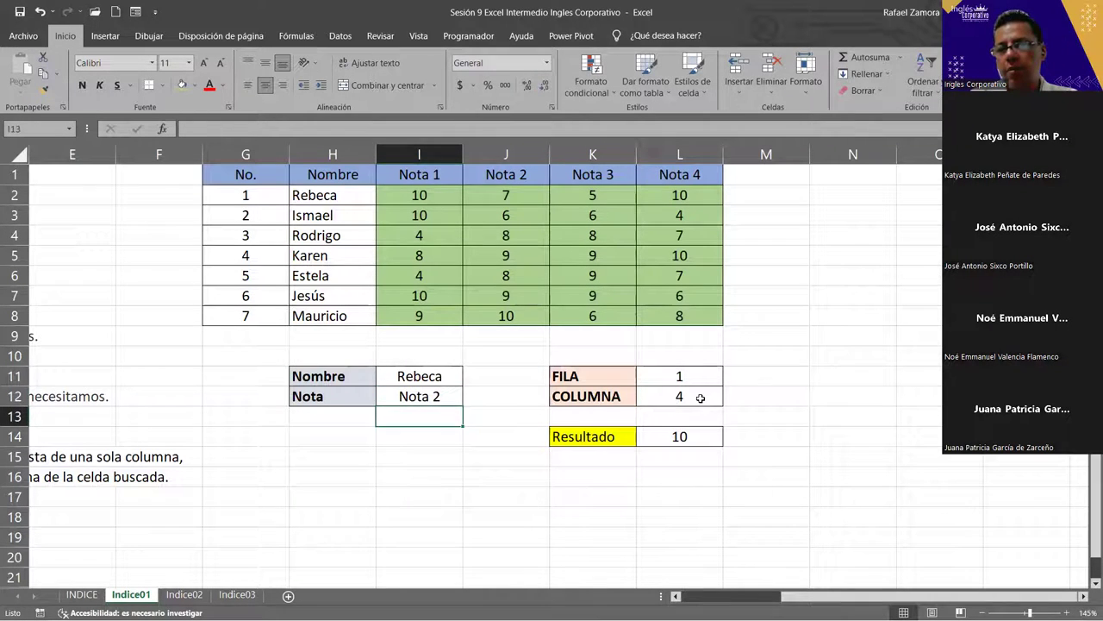
{"action": "left_click", "coordinate": [700, 398]}
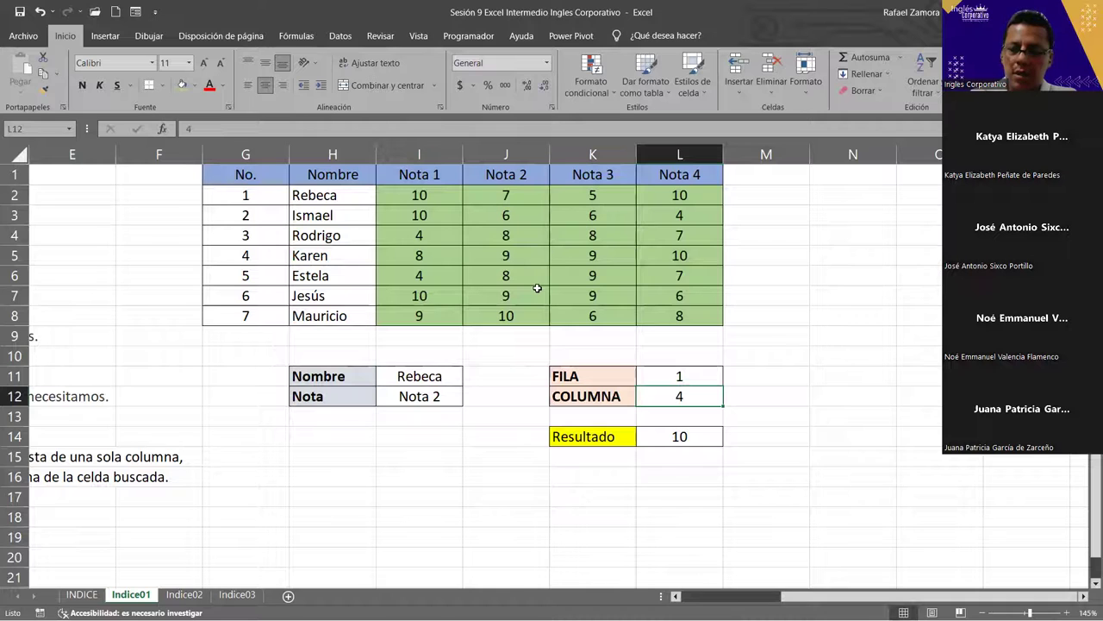
{"action": "type", "text": "2"}
{"action": "key", "text": "Return"}
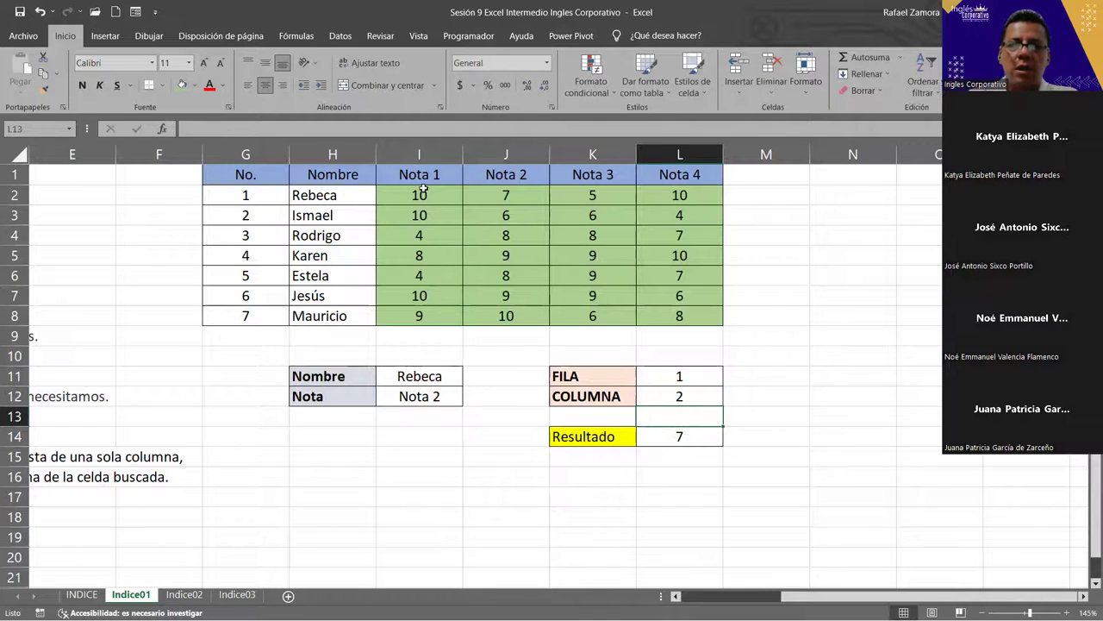
{"action": "left_click", "coordinate": [524, 197]}
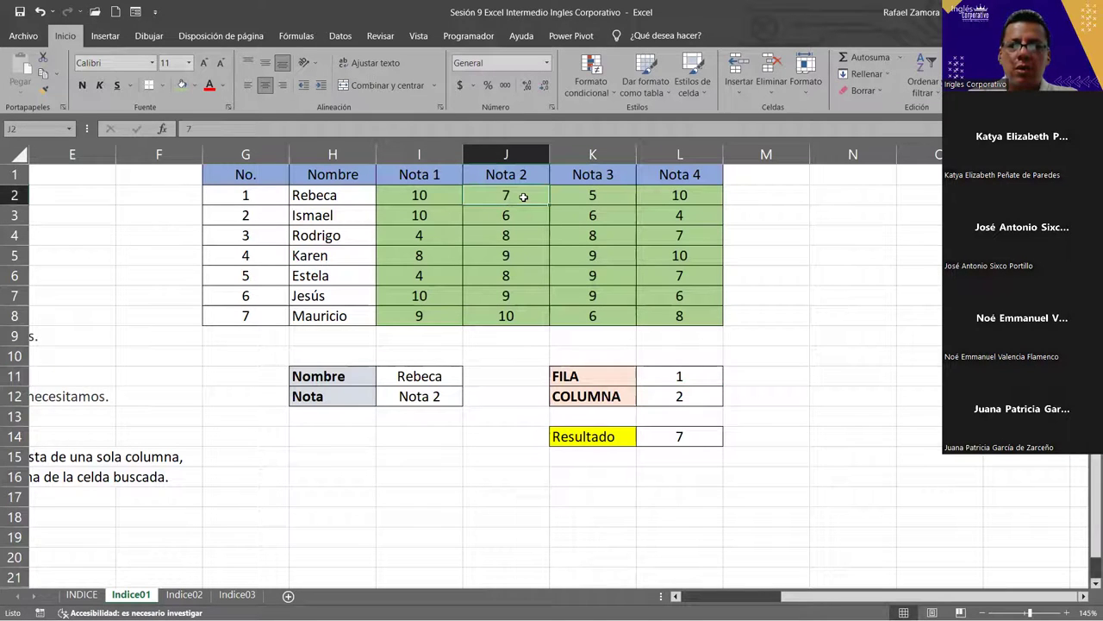
{"action": "left_click", "coordinate": [692, 435]}
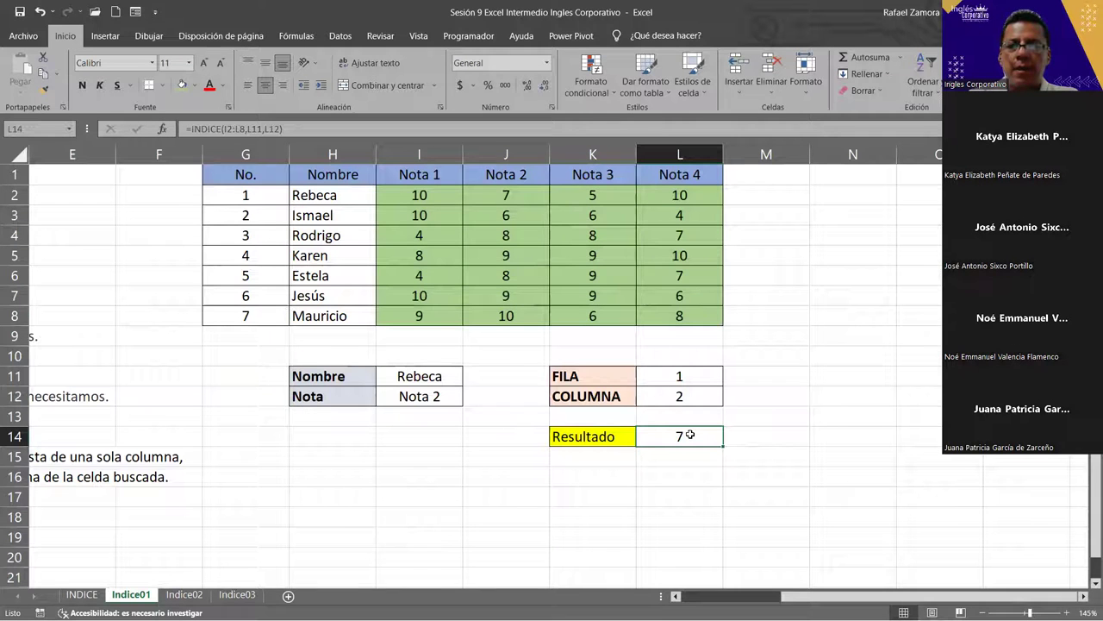
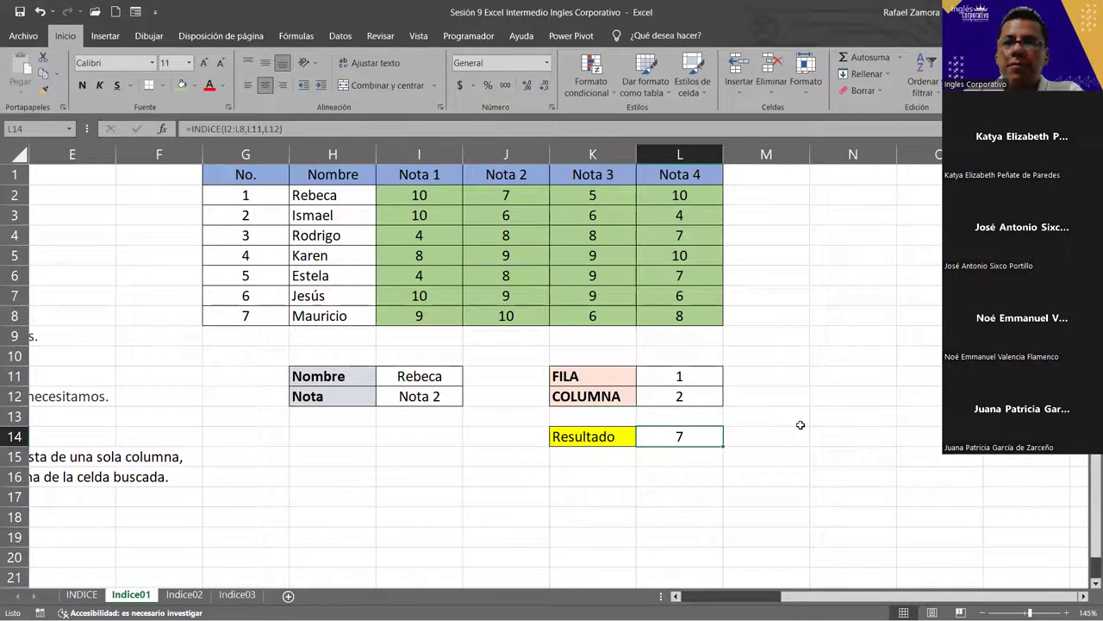
Confirm row number 1 in cell L11.
{"action": "left_click", "coordinate": [730, 374]}
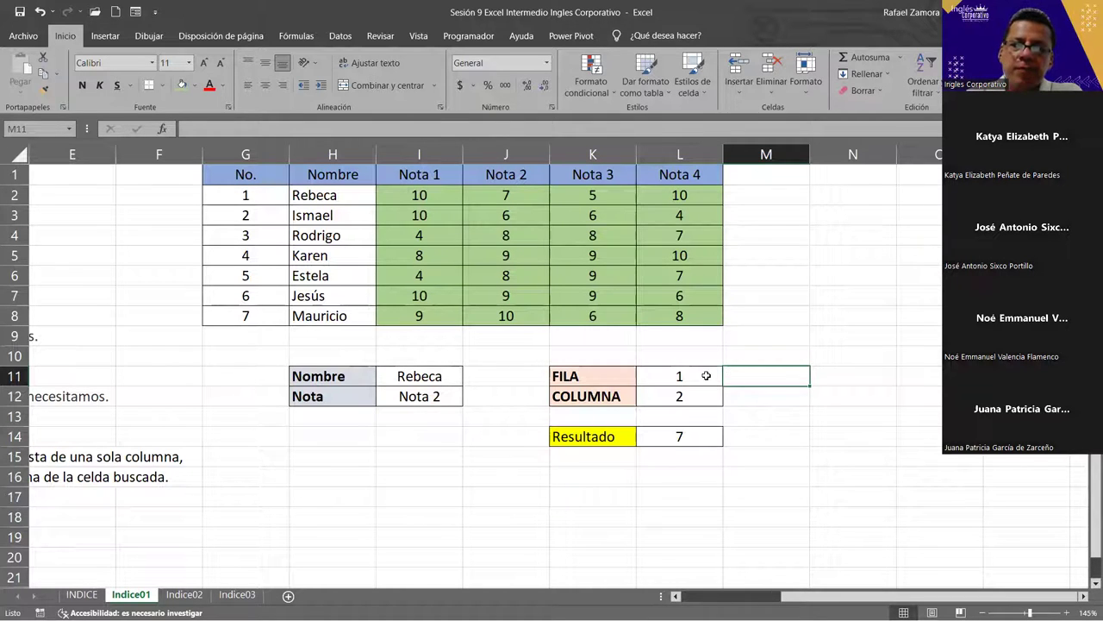
{"action": "double_click", "coordinate": [707, 375]}
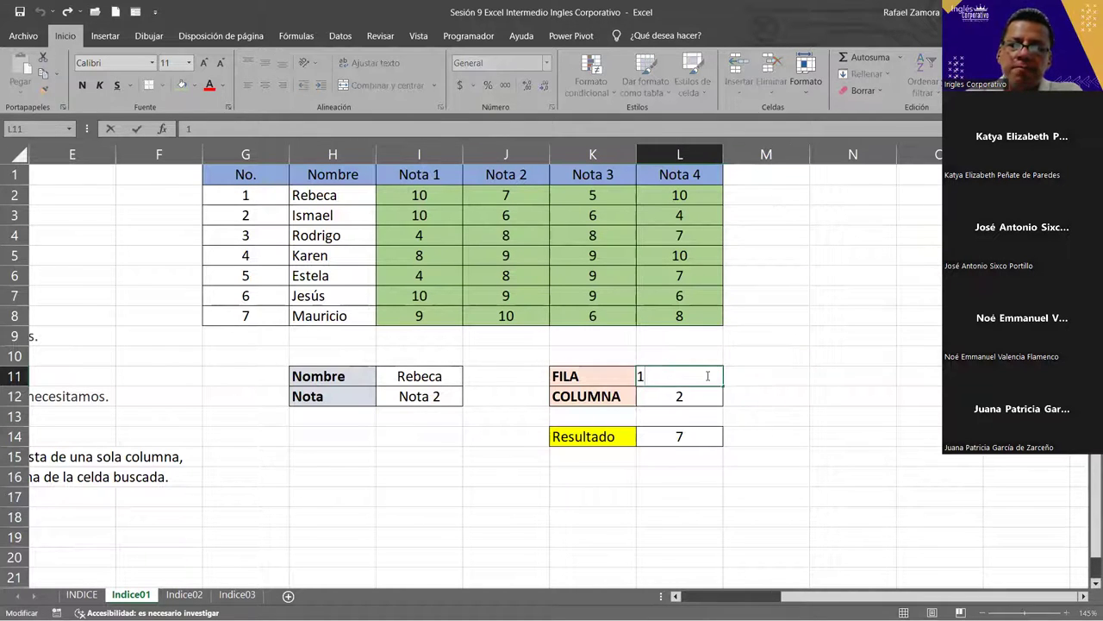
{"action": "left_click", "coordinate": [701, 437]}
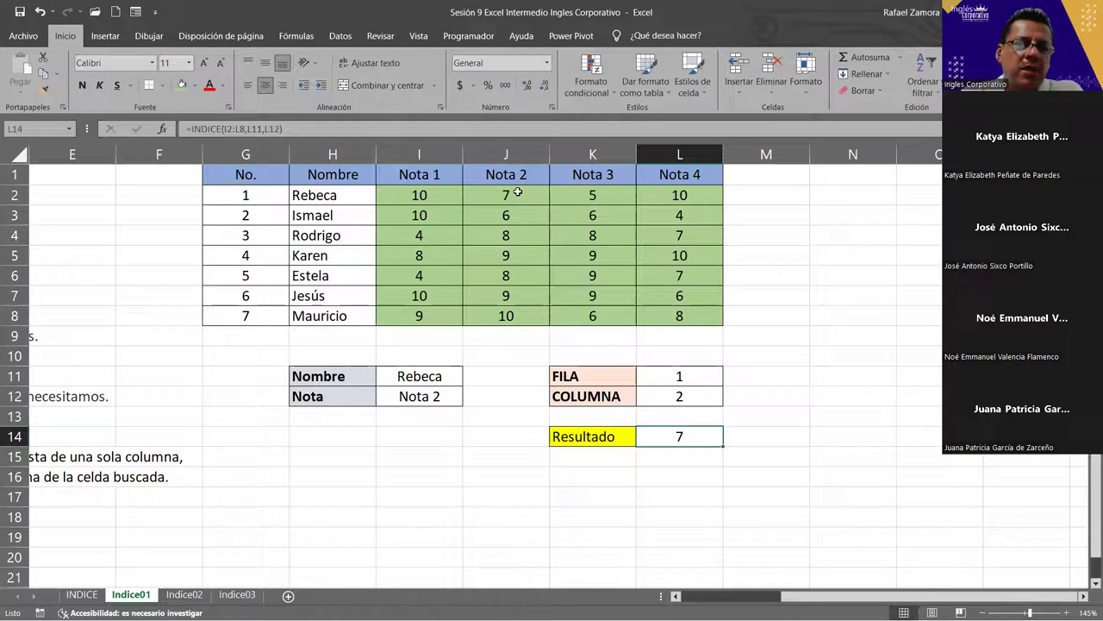
Delete the L12 column argument so L14 reads =INDICE(I2:L8,L11) and shows #¡REF!
{"action": "double_click", "coordinate": [679, 439]}
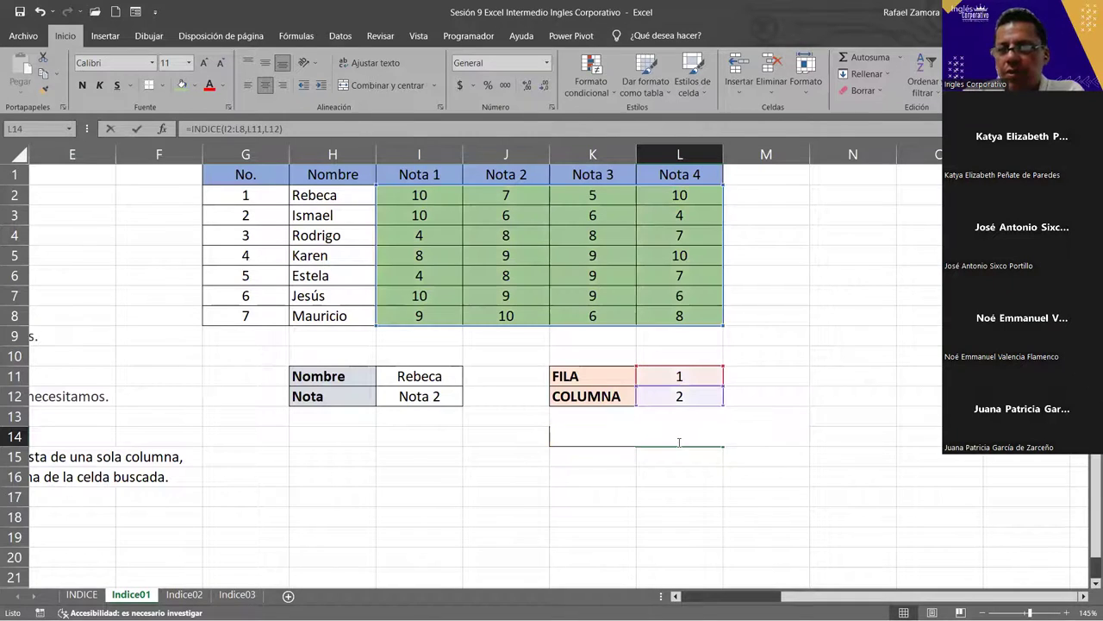
{"action": "double_click", "coordinate": [676, 437]}
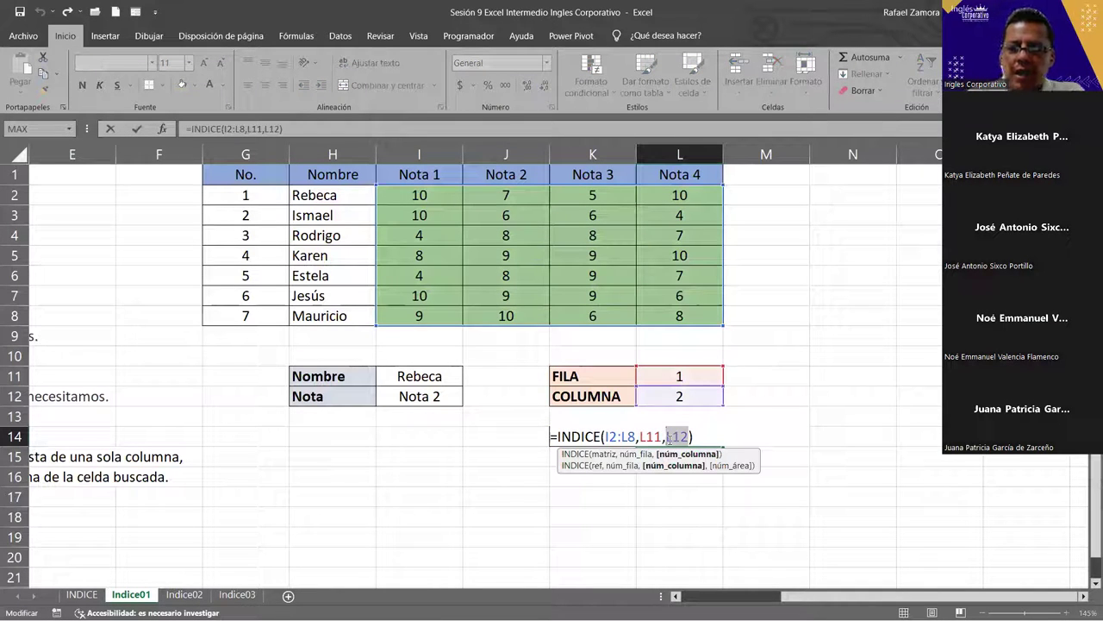
{"action": "key", "text": "BackSpace"}
{"action": "key", "text": "BackSpace"}
{"action": "key", "text": "ctrl+Return"}
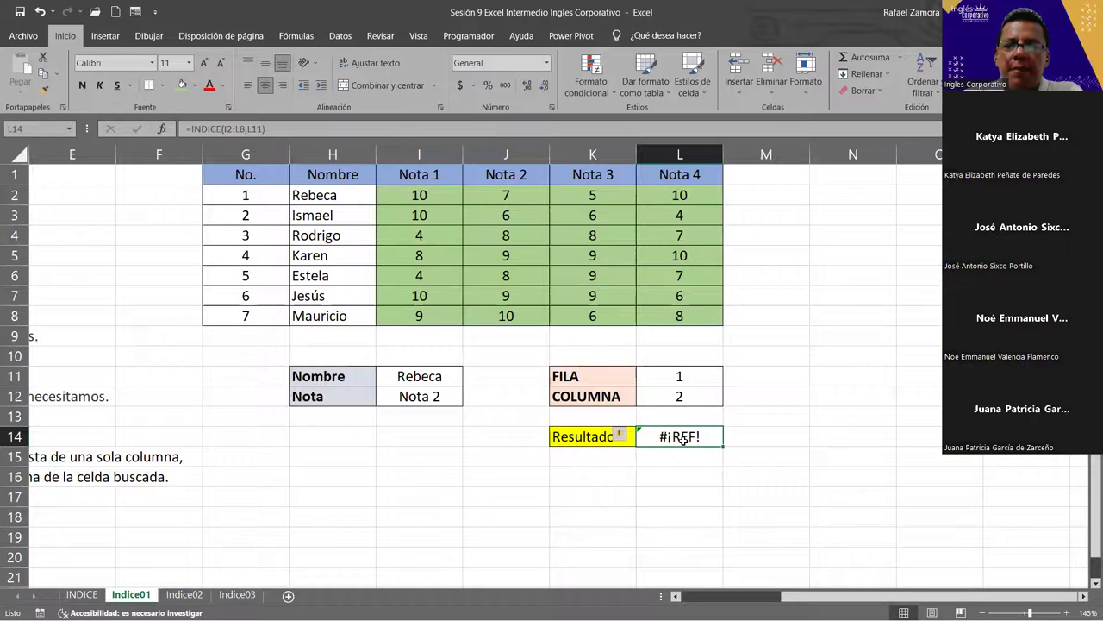
{"action": "double_click", "coordinate": [681, 438]}
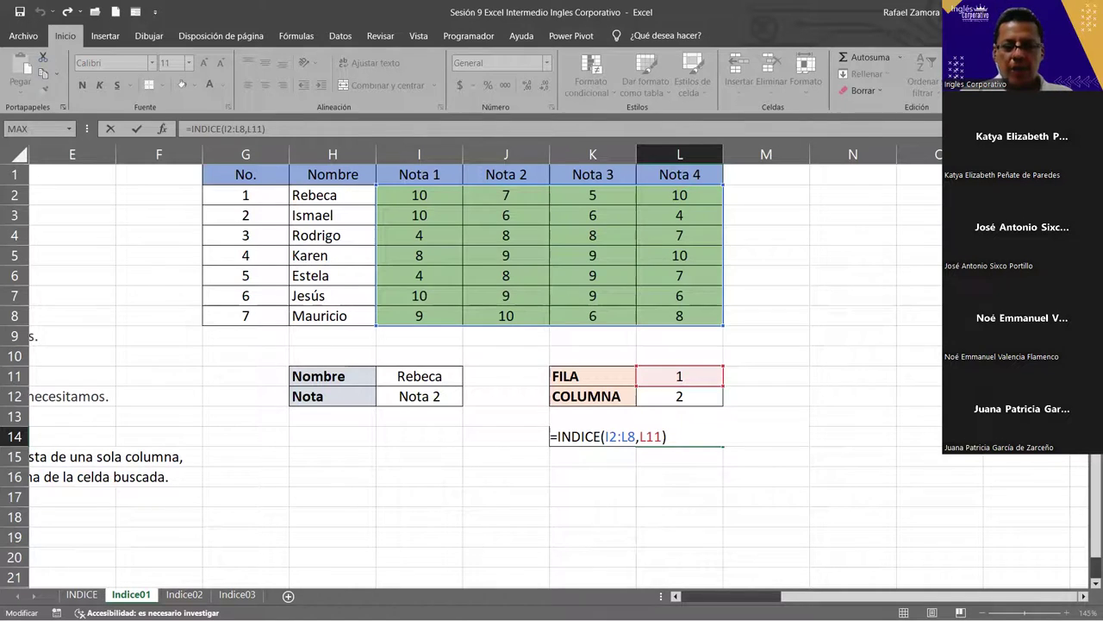
Show the INDICE syntax notes beside the table and recommit =INDICE(I2:L8,L11).
{"action": "left_click", "coordinate": [732, 595]}
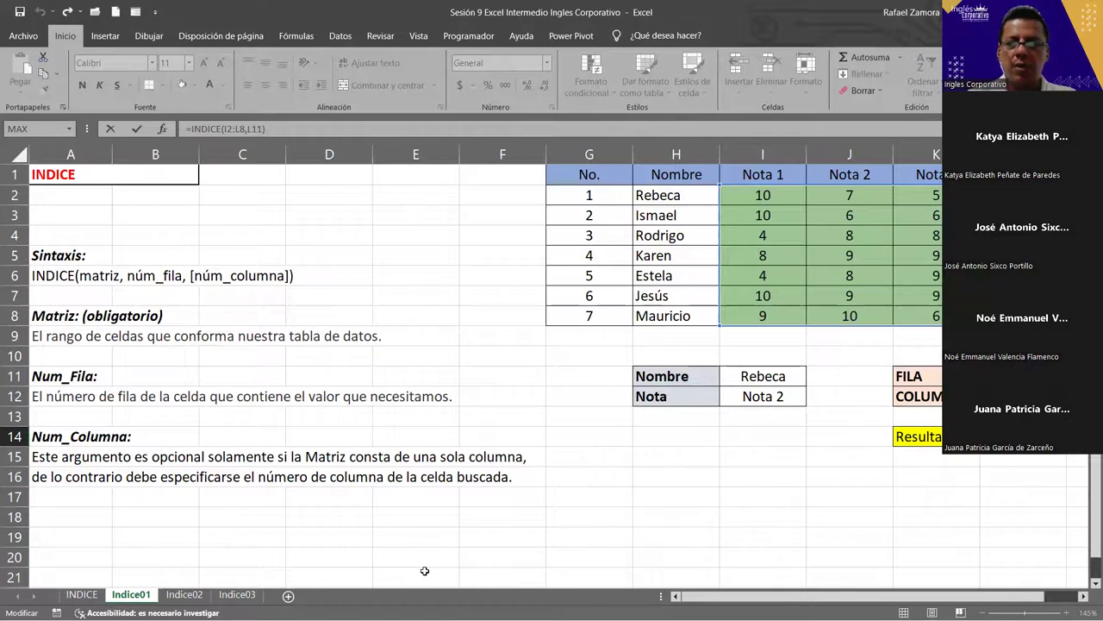
{"action": "key", "text": "Return"}
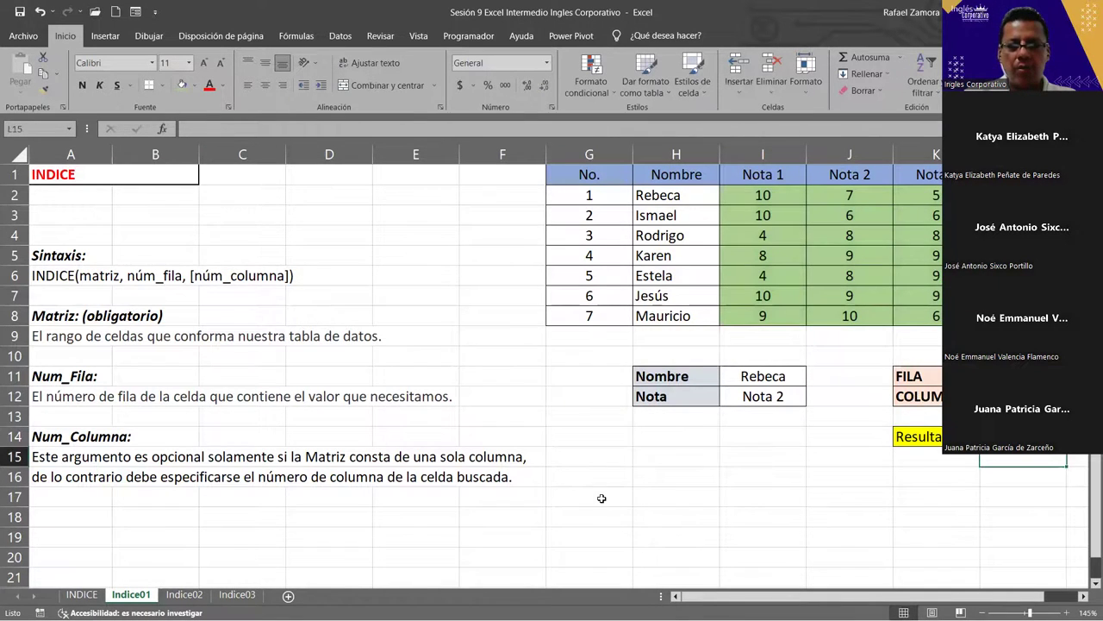
Zoom out to 115% and display the INDICE argument help for L14's #¡REF! formula.
{"action": "scroll", "coordinate": [602, 498], "scroll_direction": "down", "scroll_amount": 1}
{"action": "scroll", "coordinate": [590, 458], "scroll_direction": "down", "scroll_amount": 1}
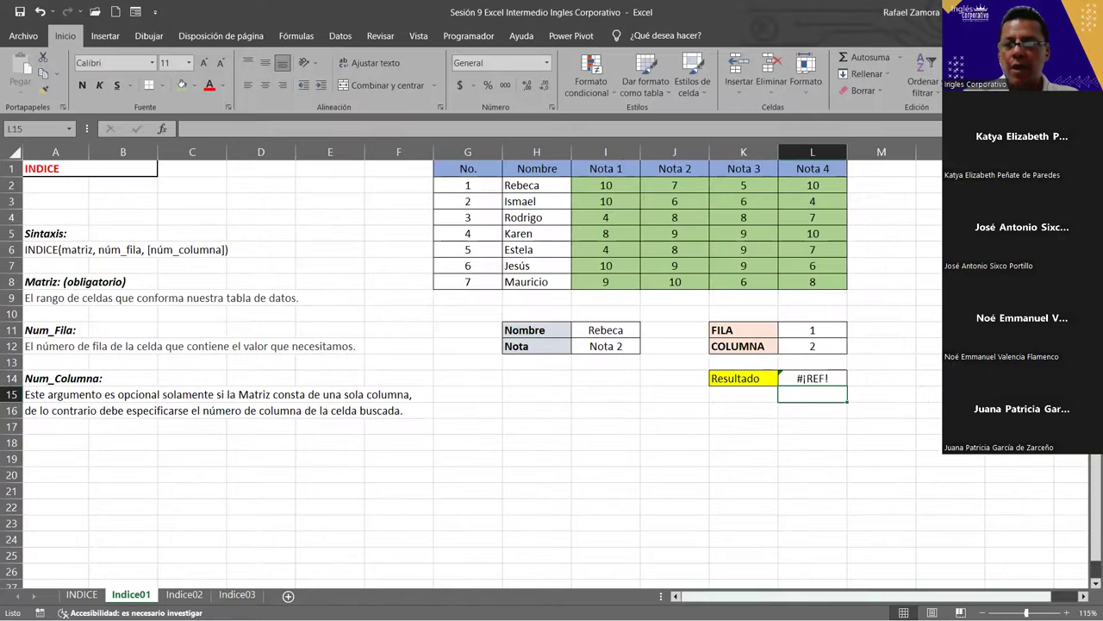
{"action": "left_click", "coordinate": [812, 379]}
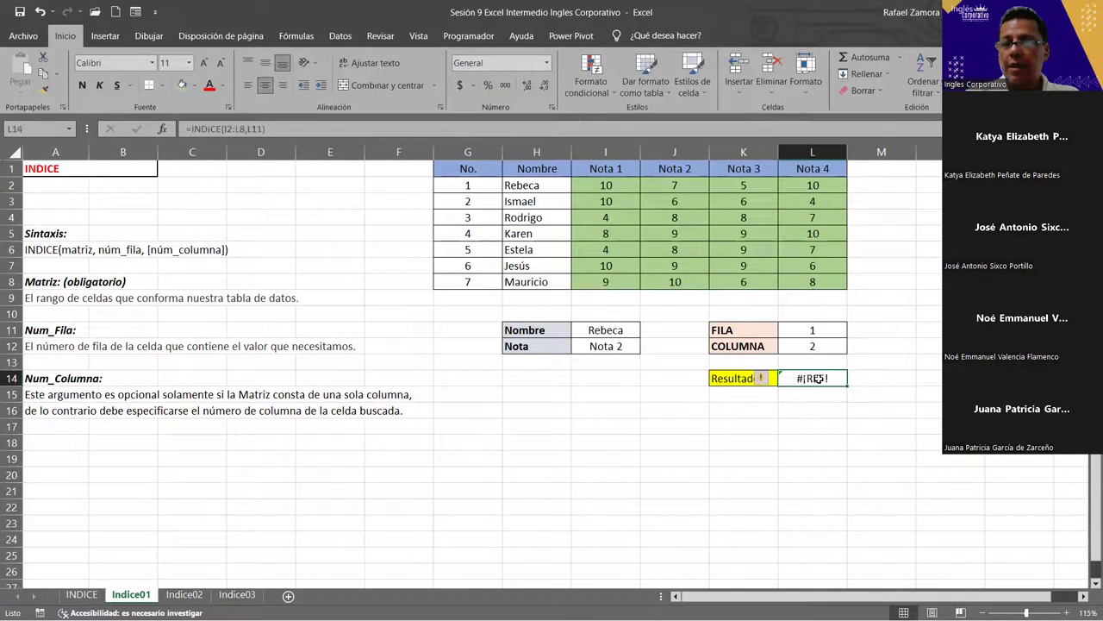
{"action": "double_click", "coordinate": [812, 379]}
{"action": "left_click", "coordinate": [801, 378]}
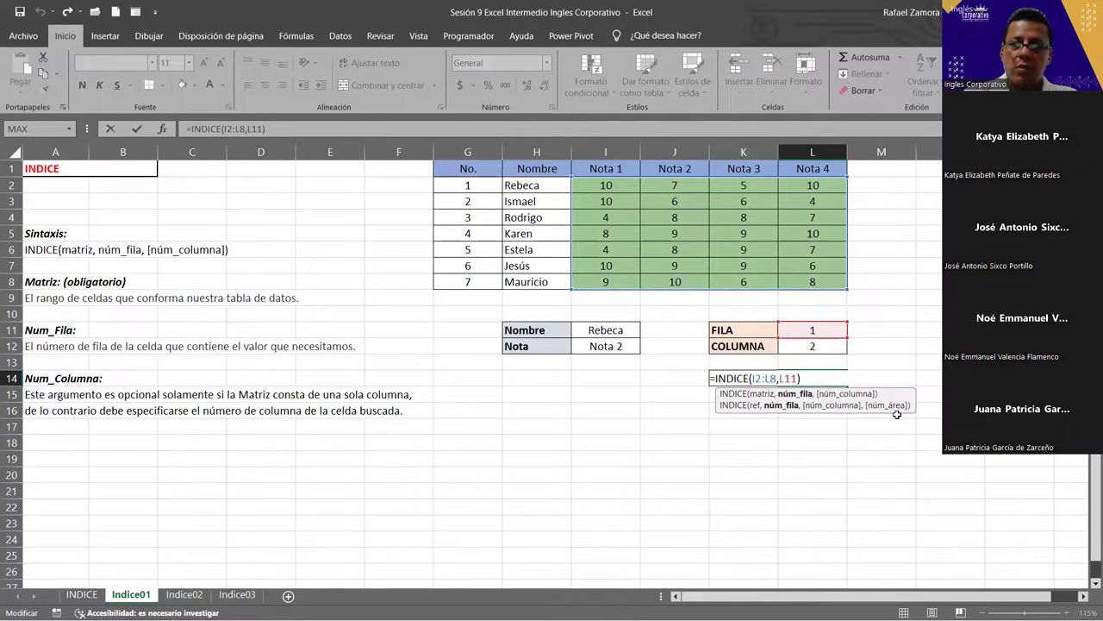
{"action": "key", "text": "Return"}
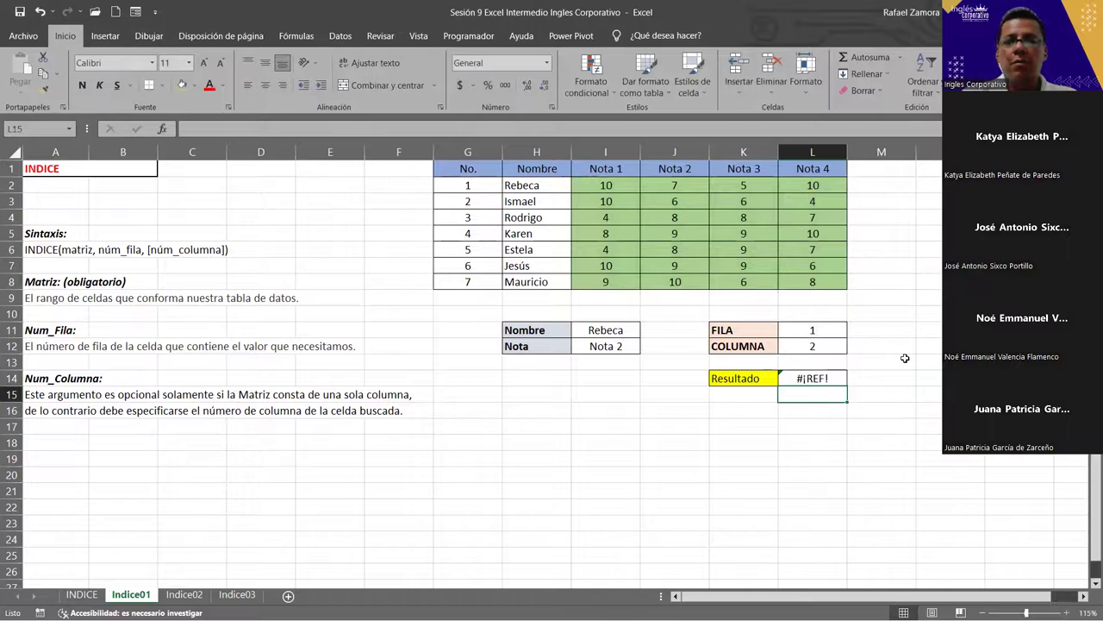